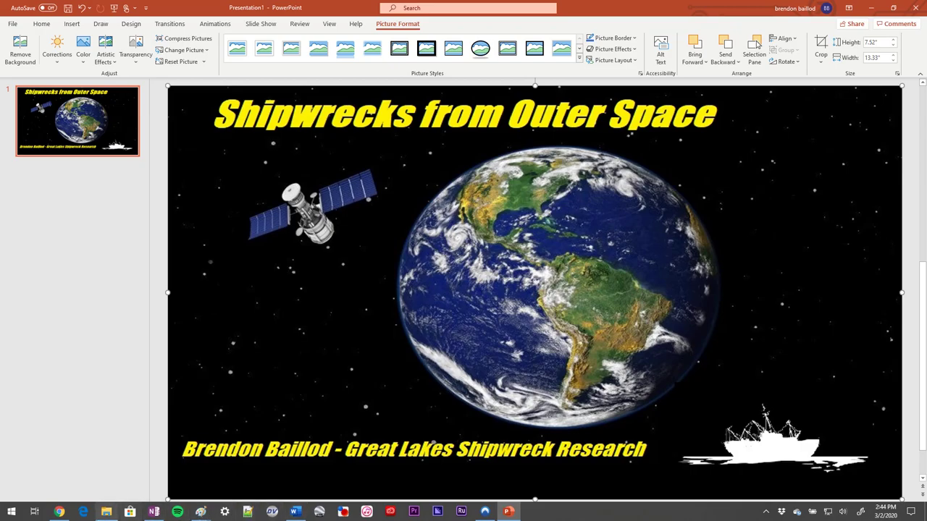
Step: Switch from the PowerPoint title slide to the browser showing the Great Lakes shipwreck page
click(59, 512)
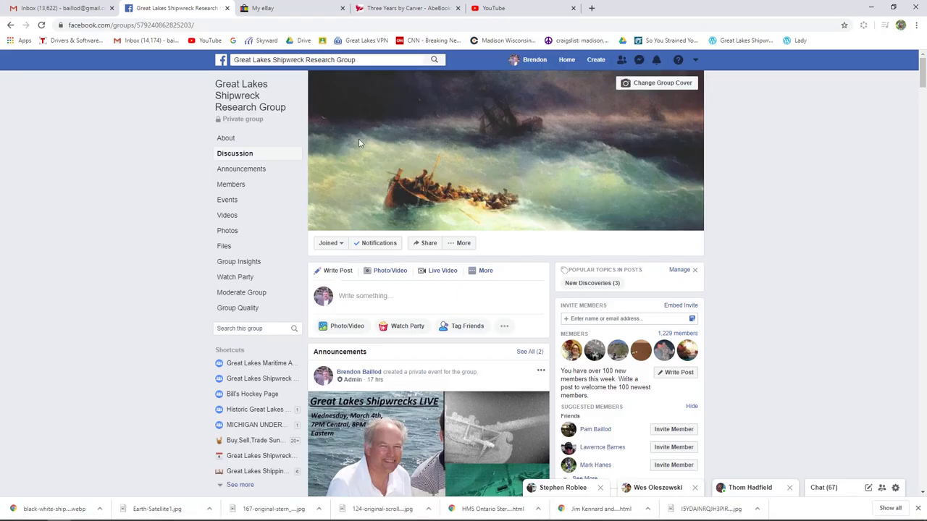
Step: Search Google in a new tab for 'historic wisconsin aerial photos' and scroll the results
click(591, 7)
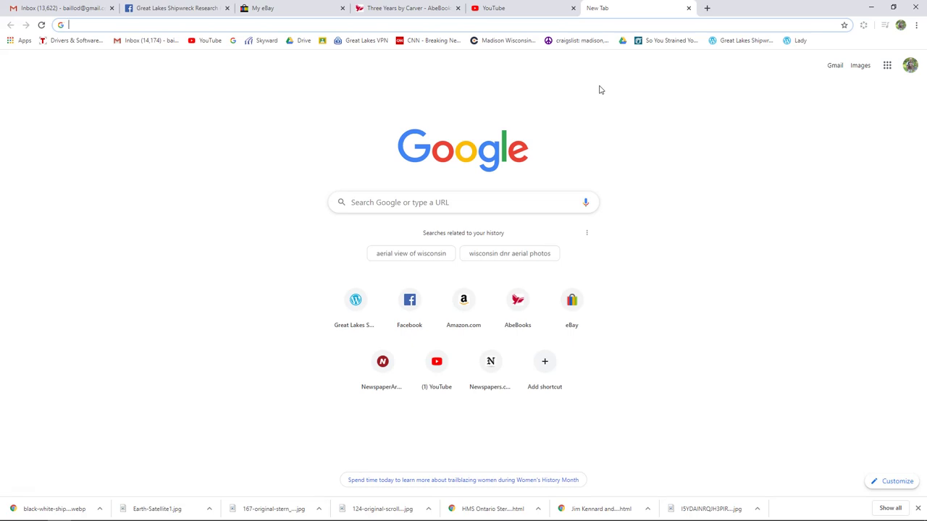
text(hi)
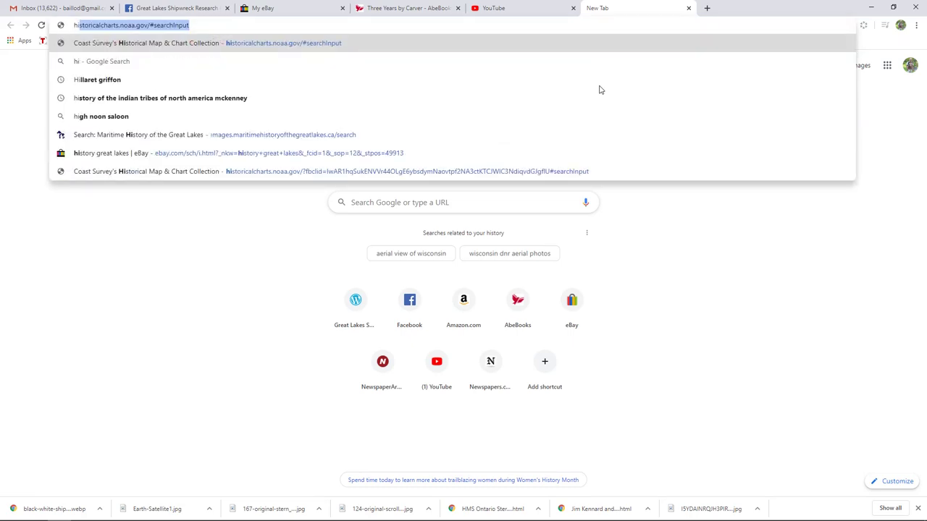
text(storical )
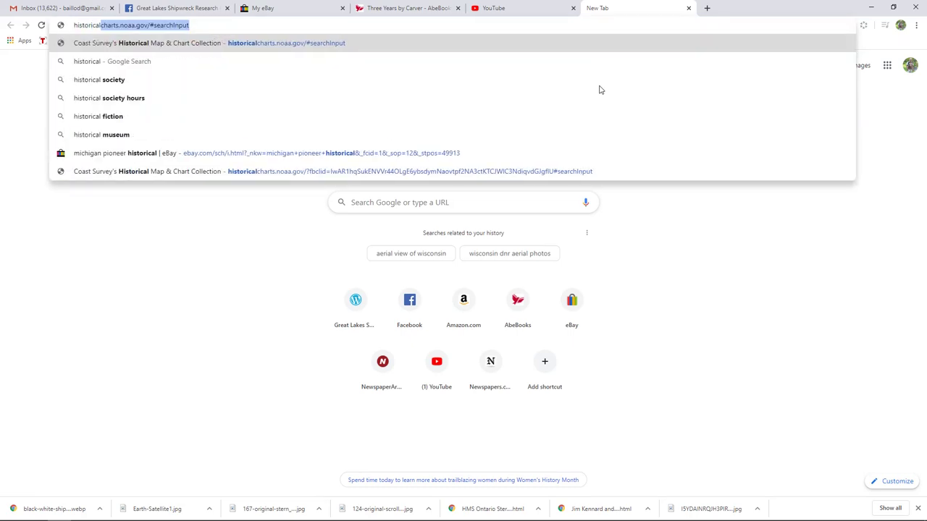
text(wisc)
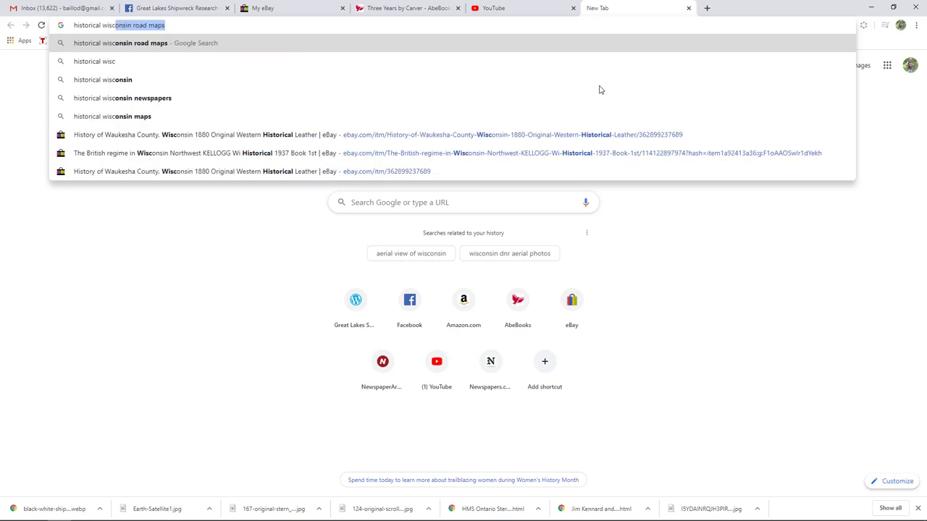
text(onsin aer)
key(Down)
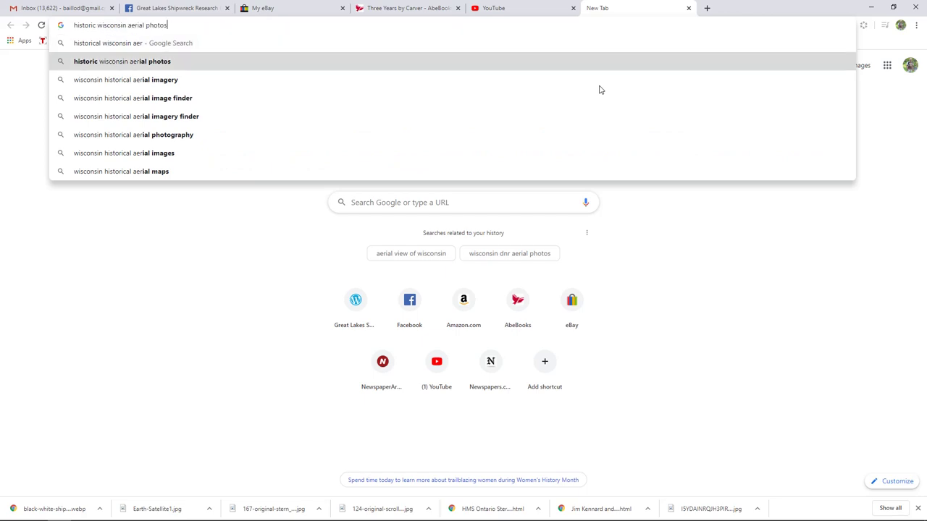
key(Return)
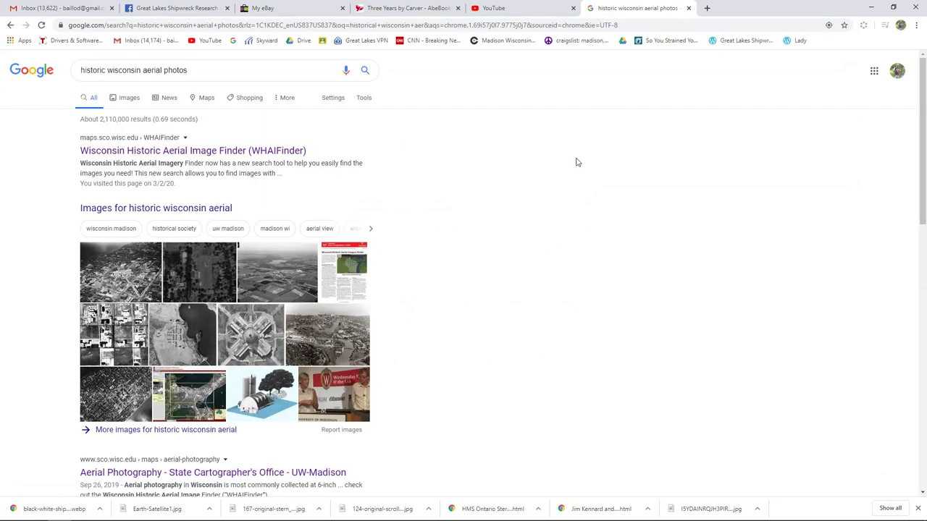
scroll(522, 222, down, 3)
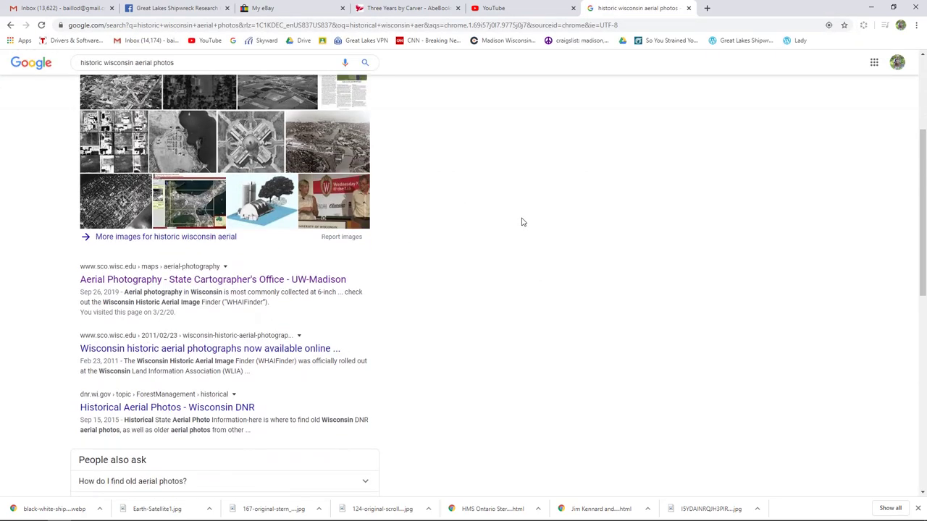
Step: Open the State Cartographer's Office Aerial Photography page and read its Historic Aerial Photography section
click(248, 282)
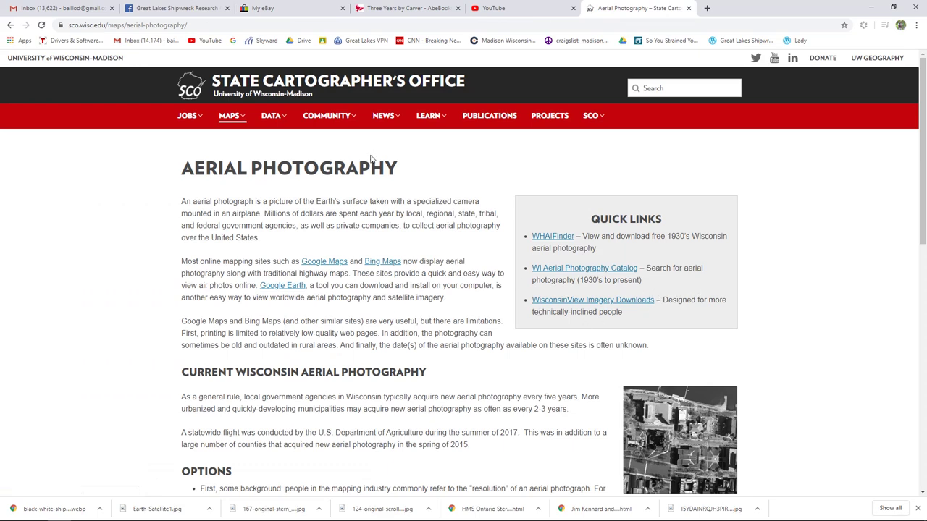
scroll(380, 213, down, 2)
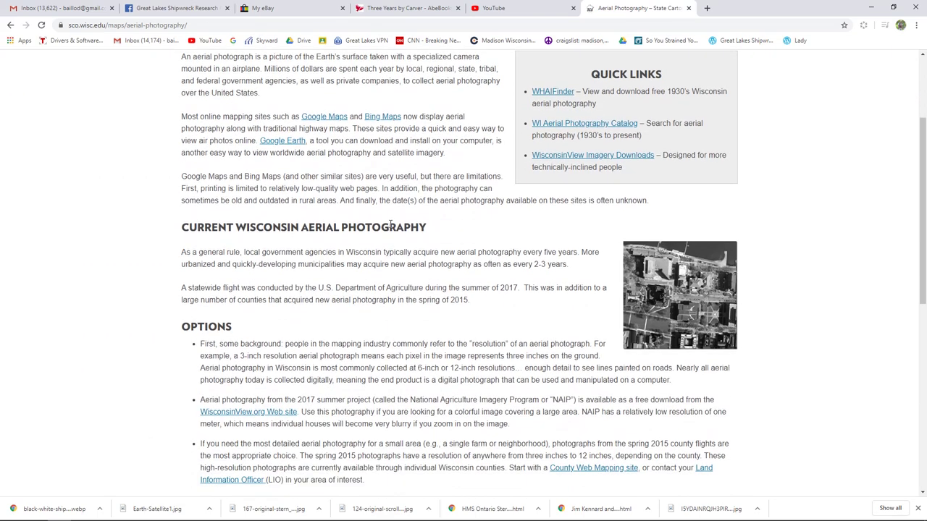
scroll(391, 225, down, 3)
scroll(390, 224, down, 3)
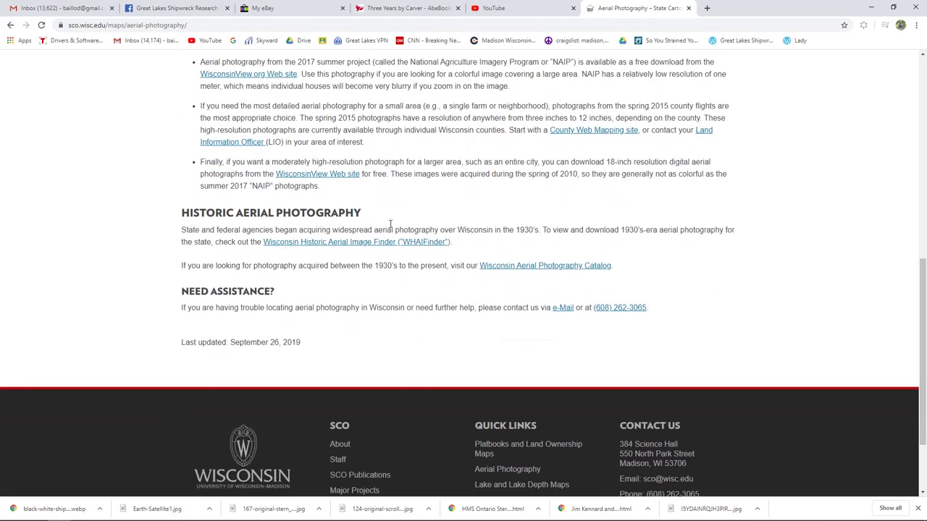
scroll(390, 226, up, 1)
scroll(391, 227, up, 3)
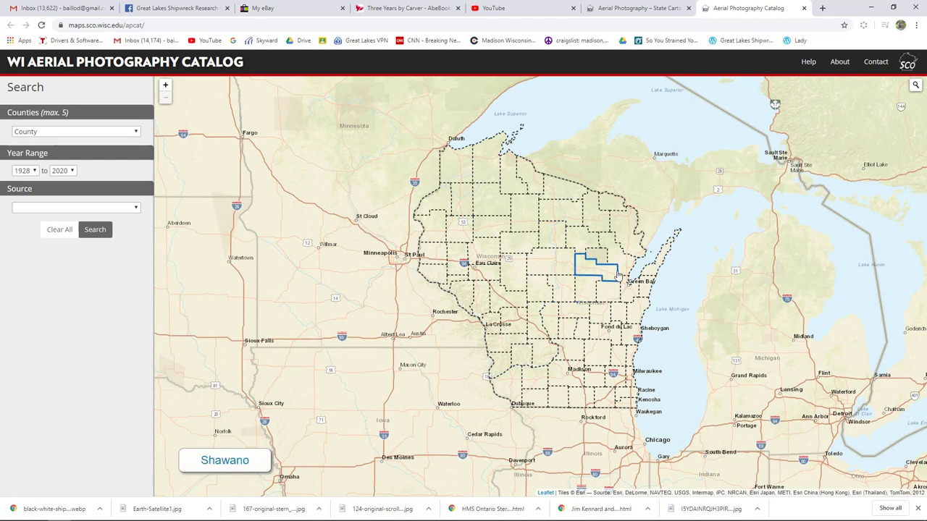
Step: Select Door County on the catalog map and search, listing 30 aerial photo sets
click(661, 258)
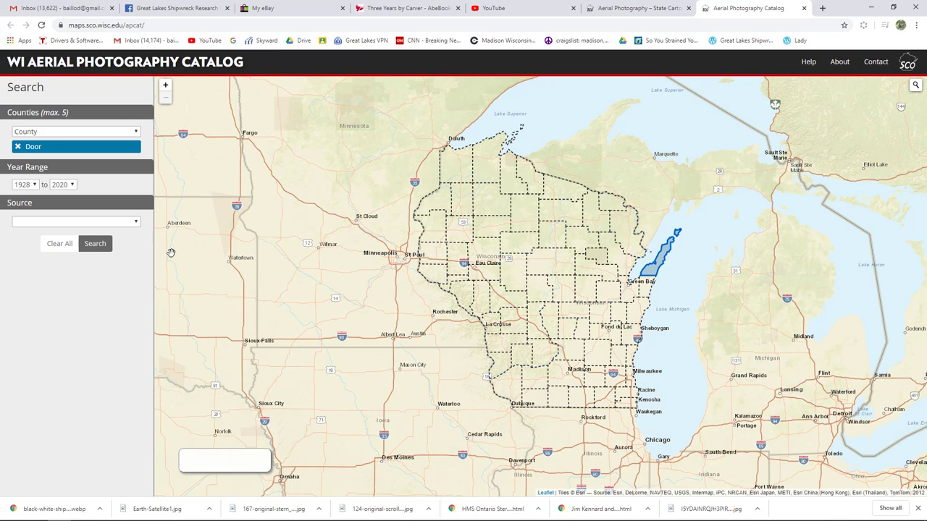
click(92, 245)
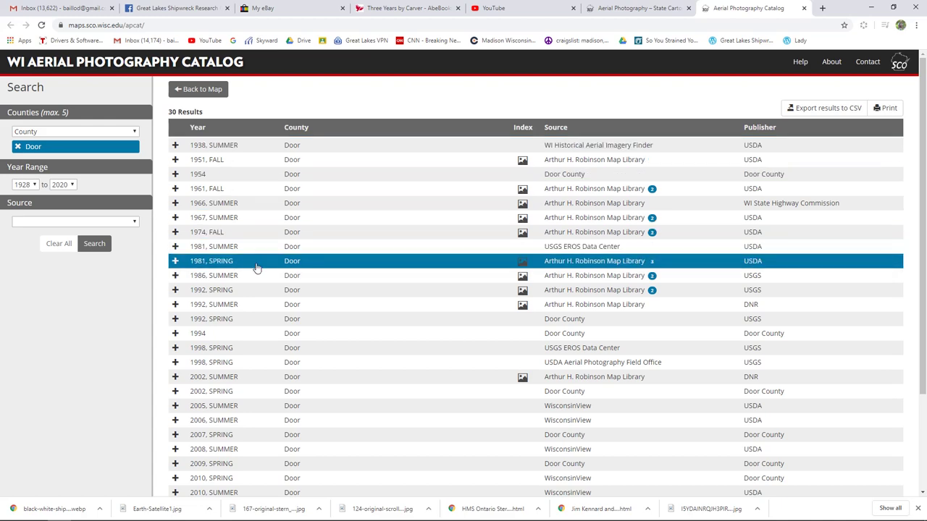
Step: Expand the 2015 spring Door County row to show its 9-inch color, entire-county details
scroll(255, 266, down, 3)
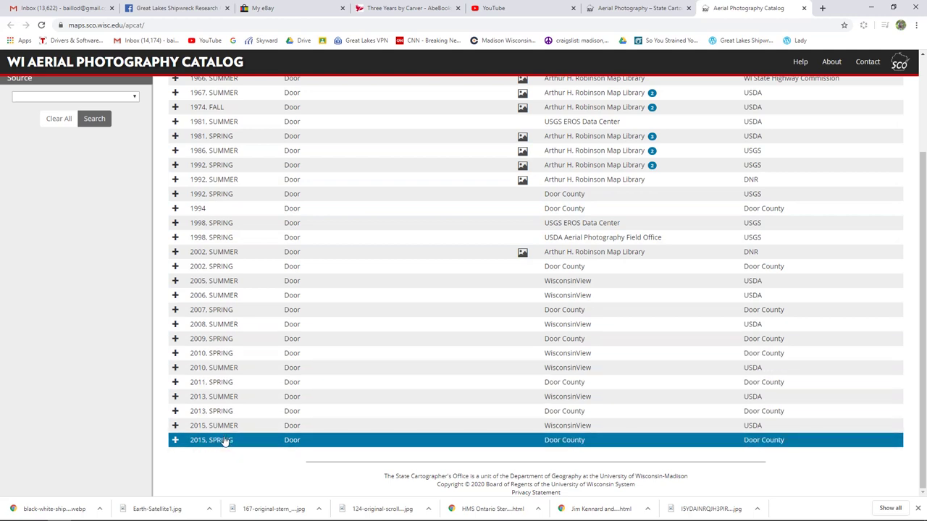
click(175, 440)
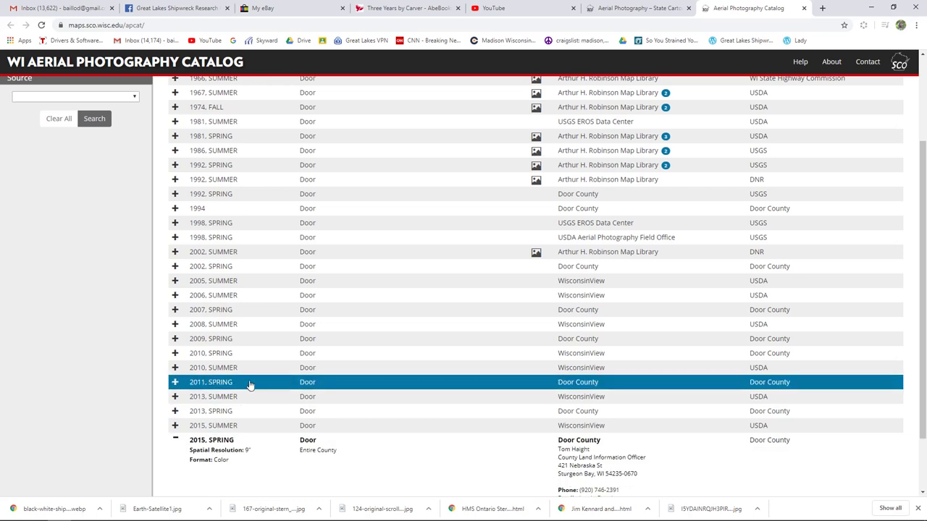
scroll(250, 386, down, 1)
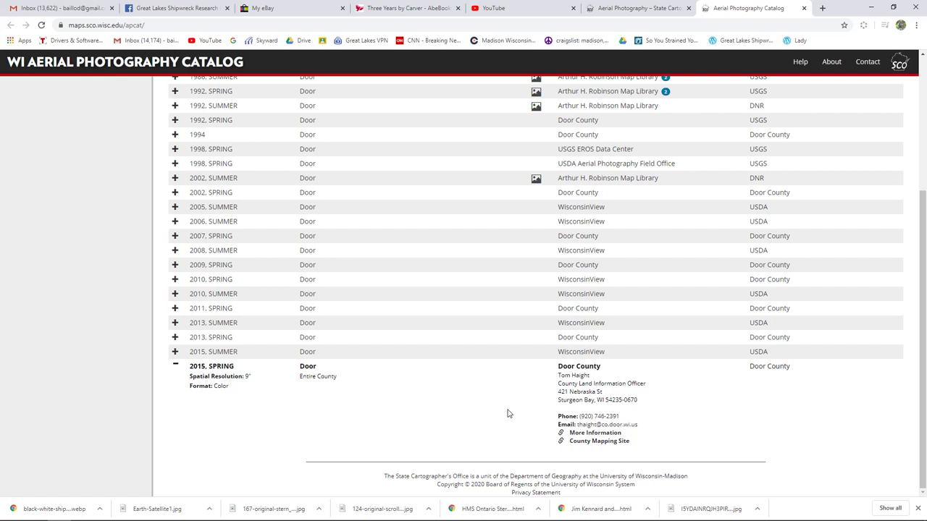
scroll(507, 413, up, 3)
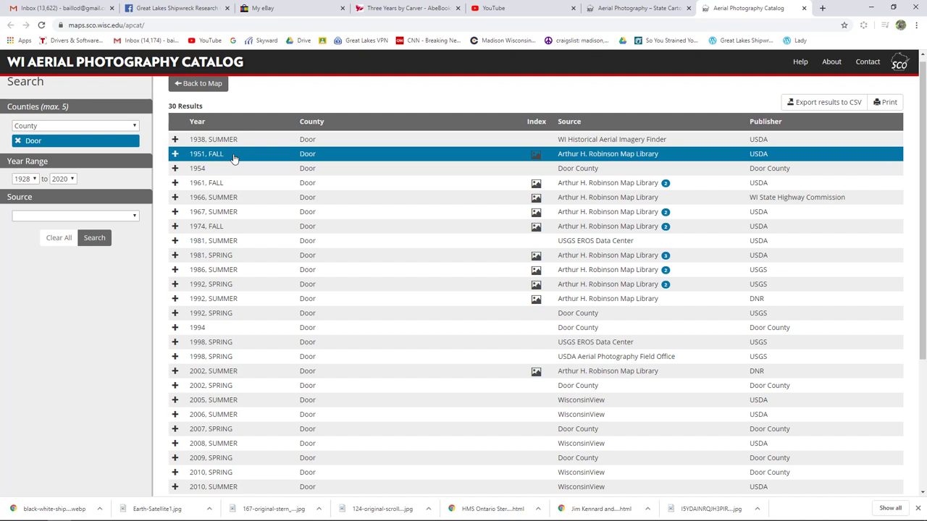
scroll(234, 158, down, 3)
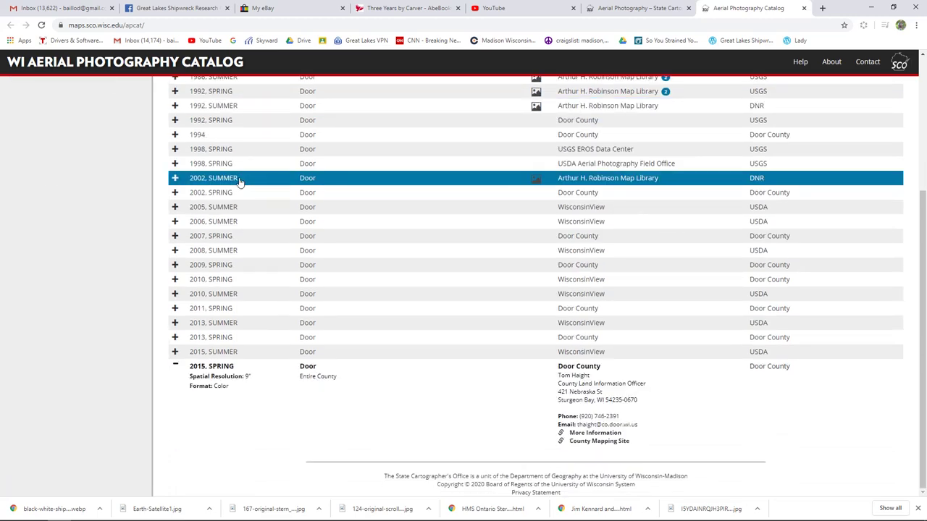
scroll(242, 182, up, 3)
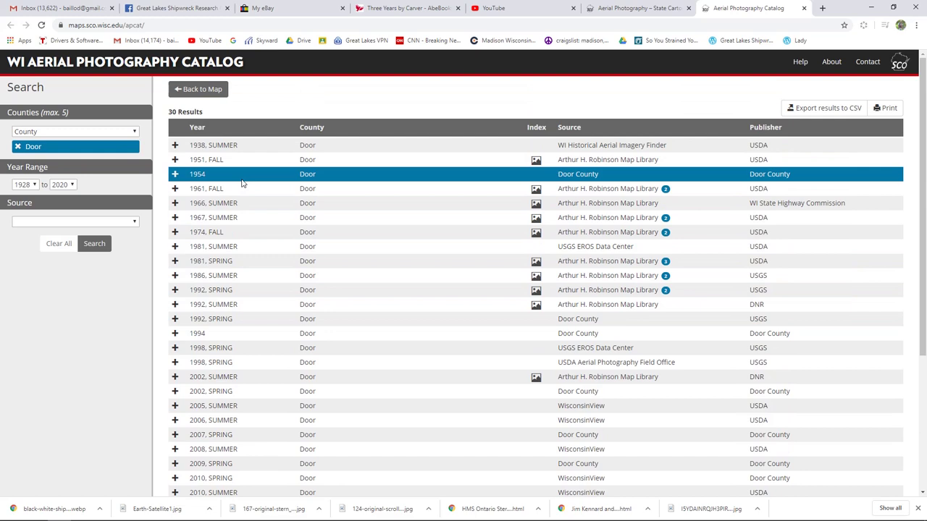
scroll(243, 183, down, 2)
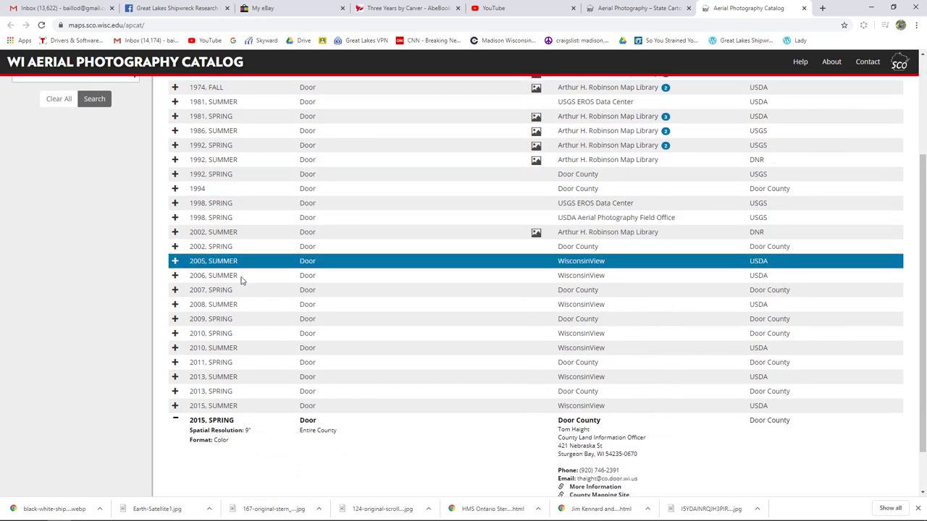
scroll(253, 341, down, 1)
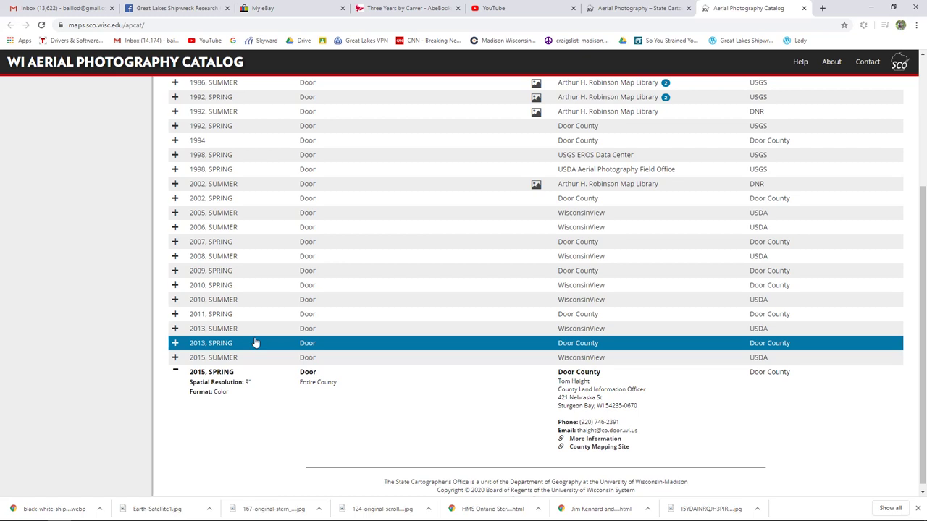
scroll(255, 343, up, 2)
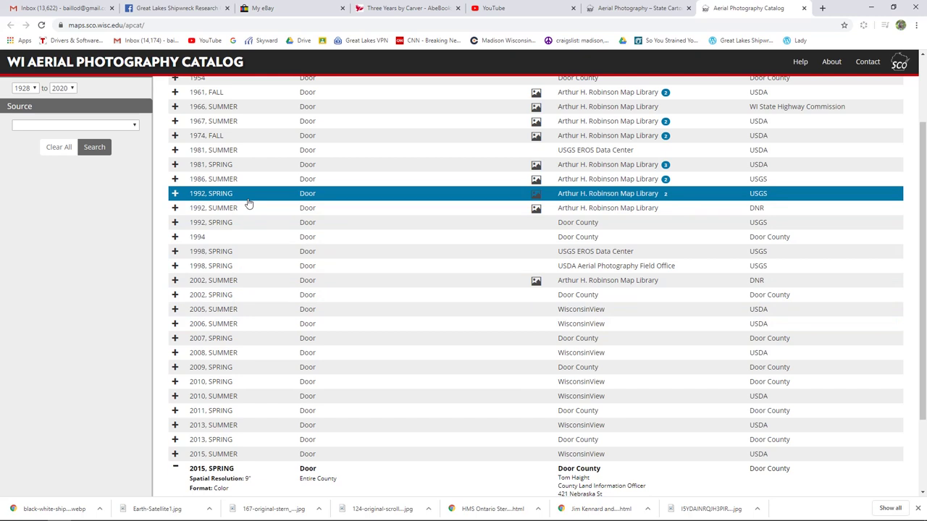
scroll(248, 204, up, 2)
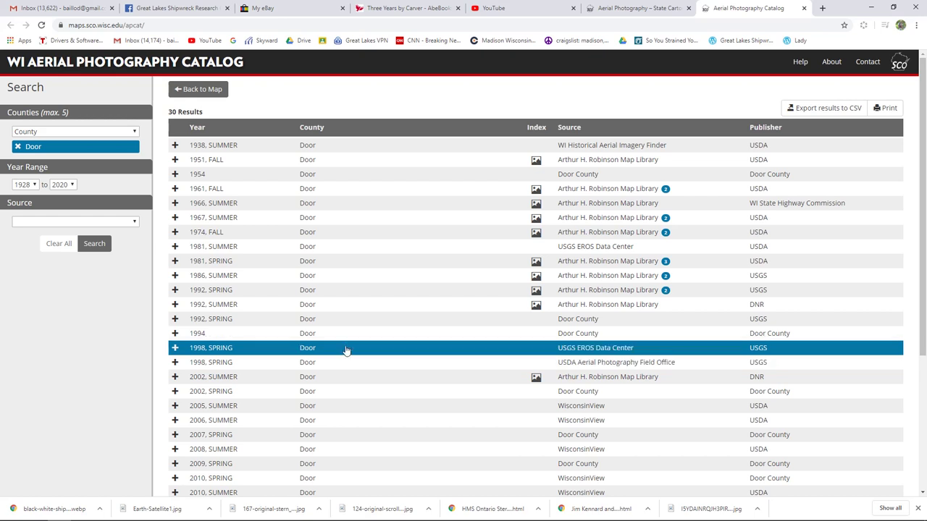
scroll(346, 351, down, 3)
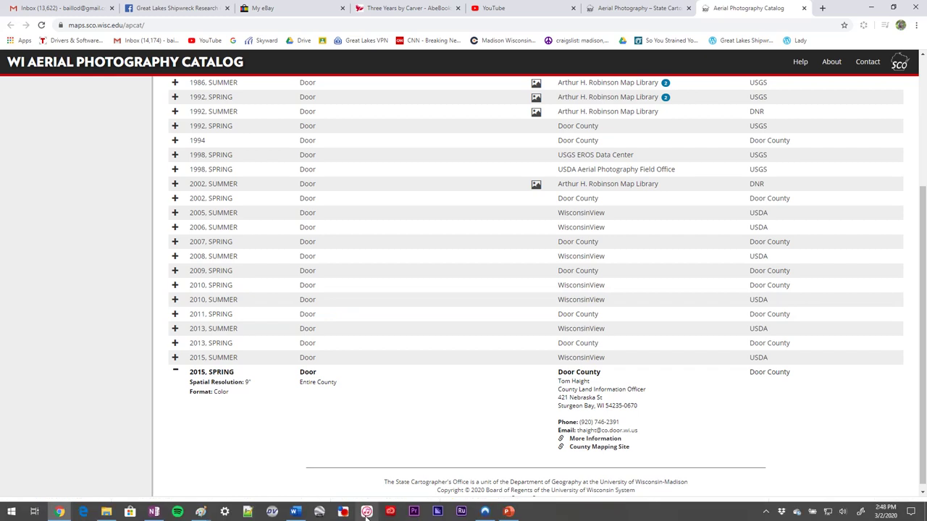
Step: Launch Google Earth Pro and zoom from the globe to the 45° 58.015'N / 85° 53.184'W placemark
click(319, 512)
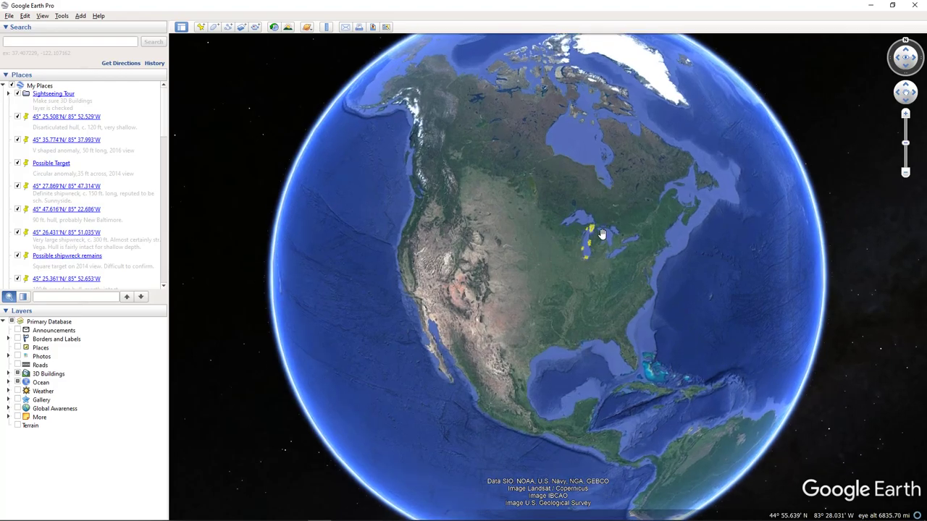
scroll(602, 234, up, 5)
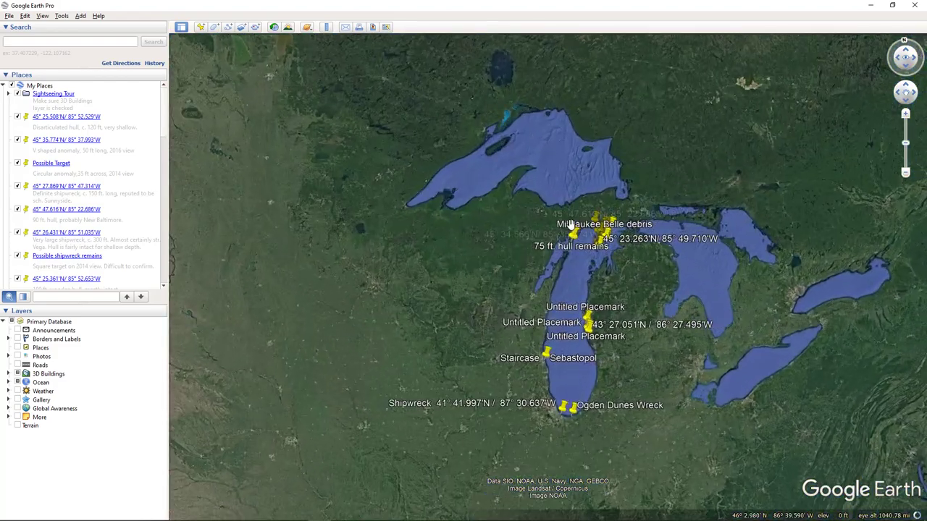
scroll(570, 224, up, 2)
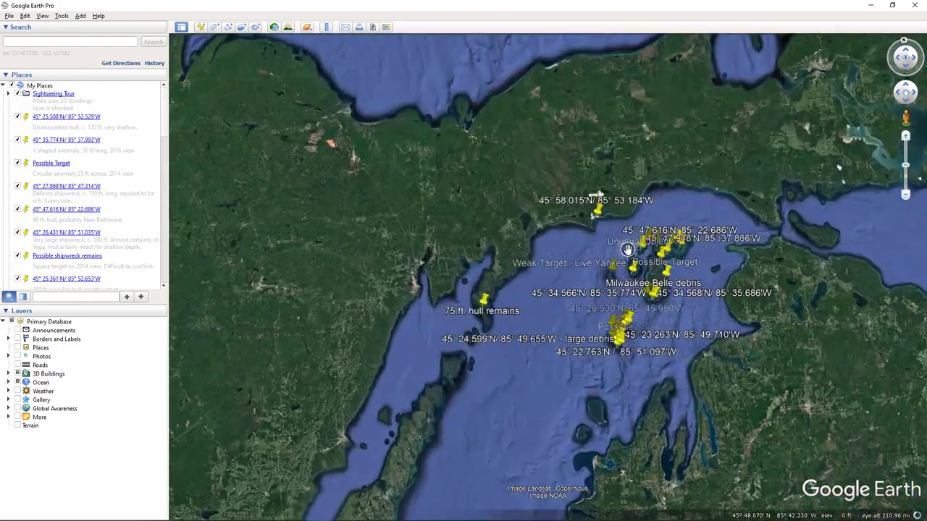
scroll(627, 249, up, 2)
scroll(569, 199, up, 5)
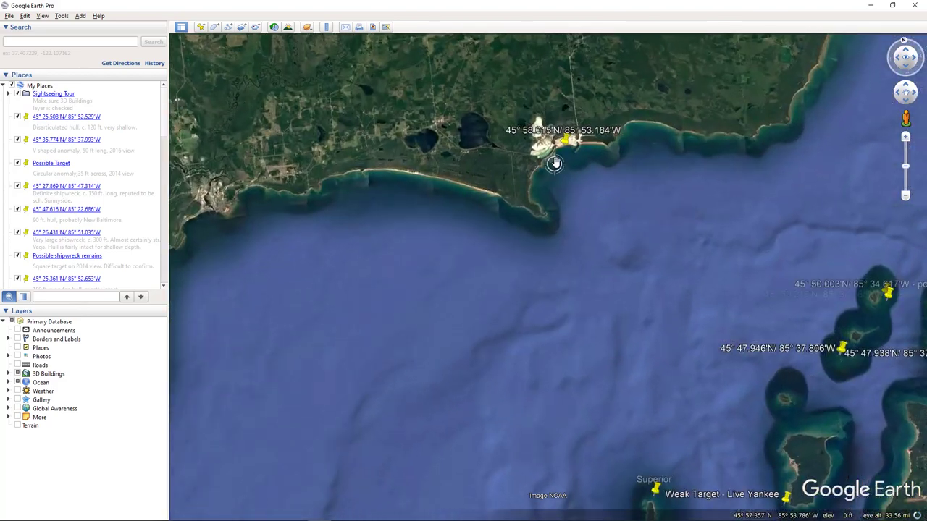
Step: Zoom out over the coast and island placemarks, then back in until the schooner outline shows
scroll(570, 148, up, 4)
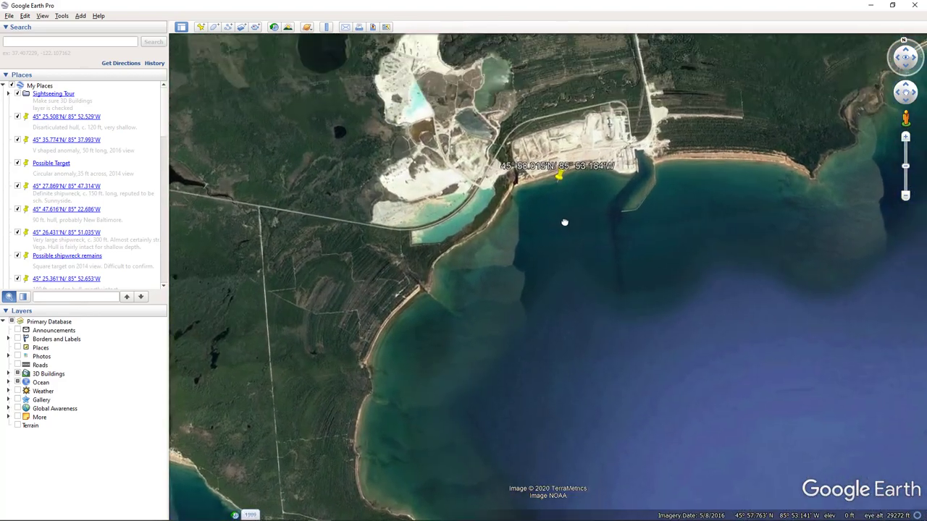
scroll(565, 225, up, 2)
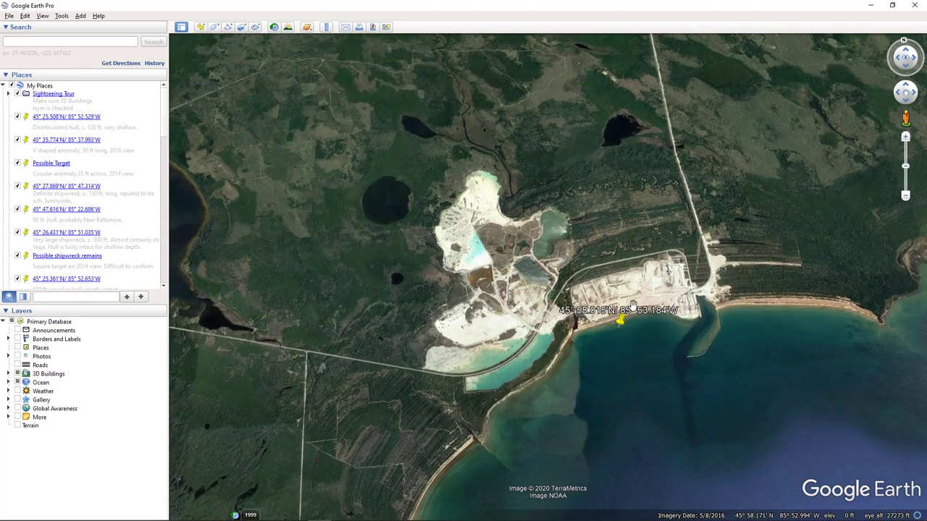
scroll(633, 307, down, 3)
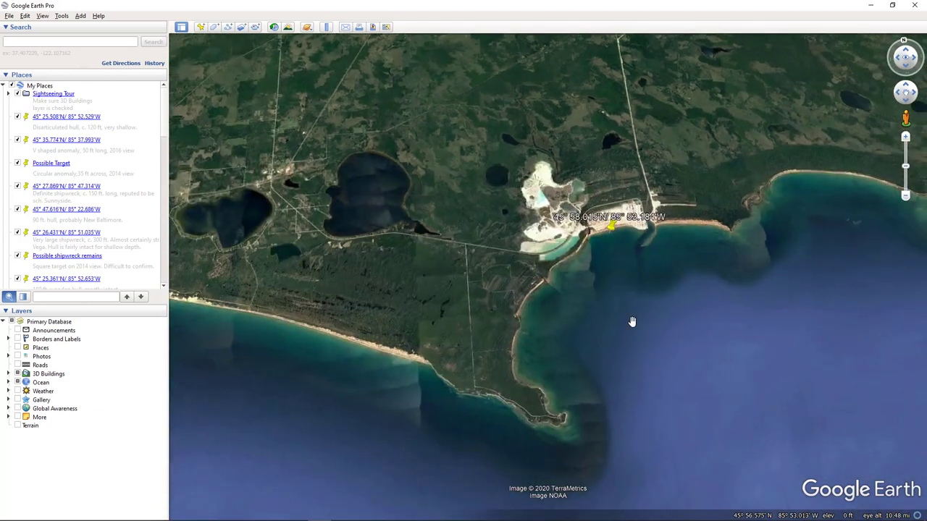
scroll(632, 319, down, 2)
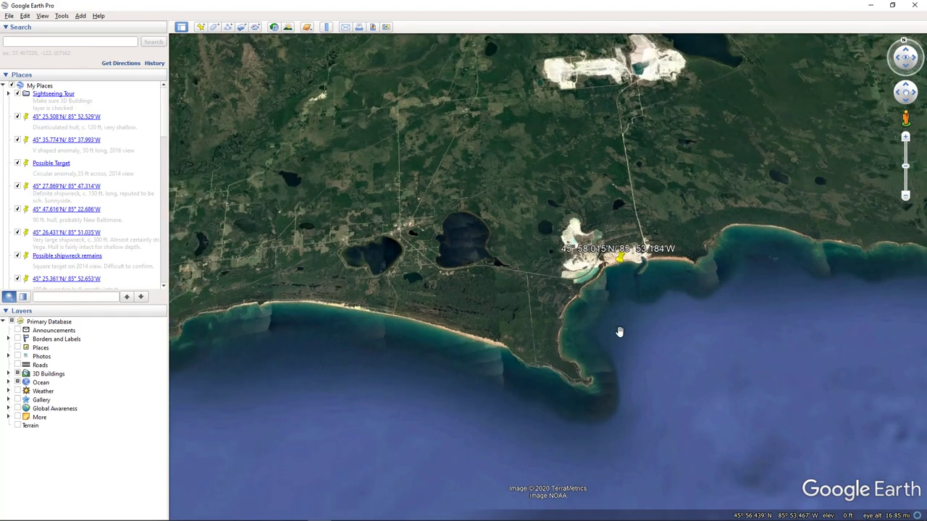
scroll(618, 327, down, 4)
scroll(623, 332, down, 4)
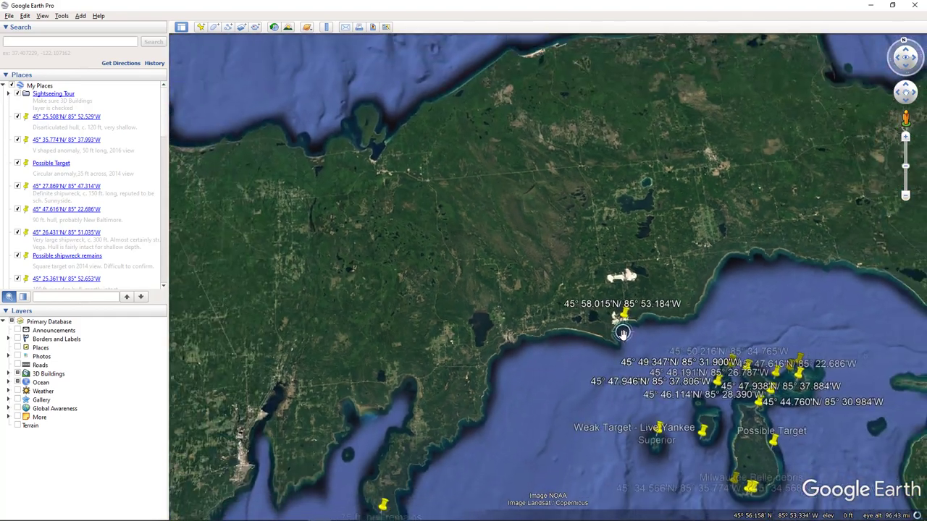
scroll(623, 331, up, 5)
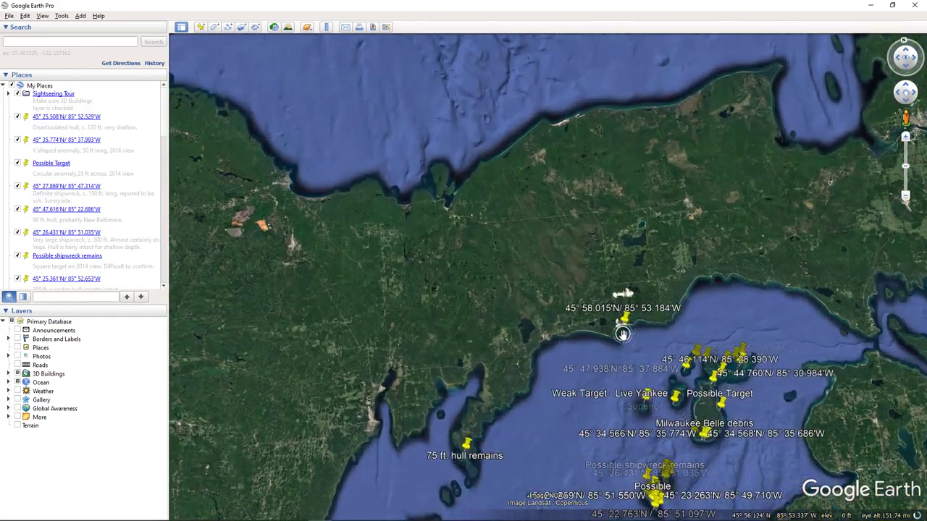
scroll(626, 341, up, 5)
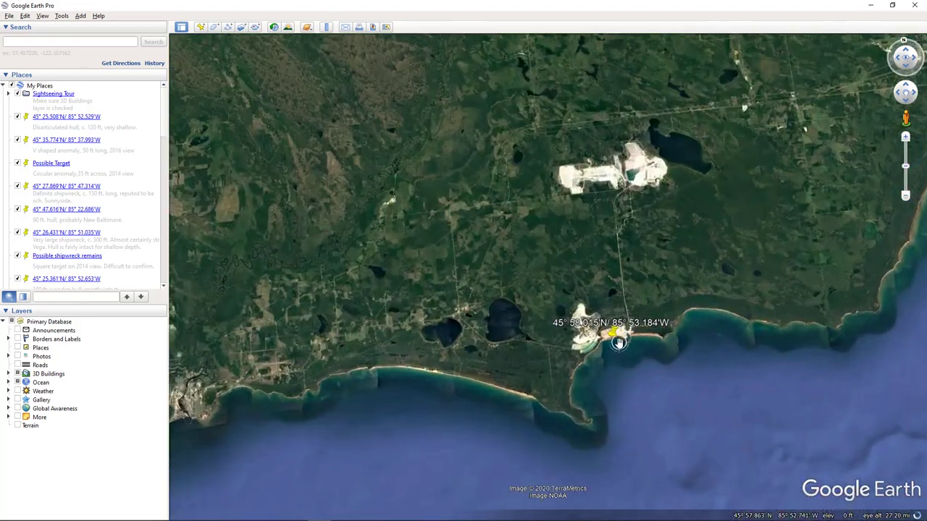
scroll(604, 342, up, 5)
scroll(594, 338, up, 2)
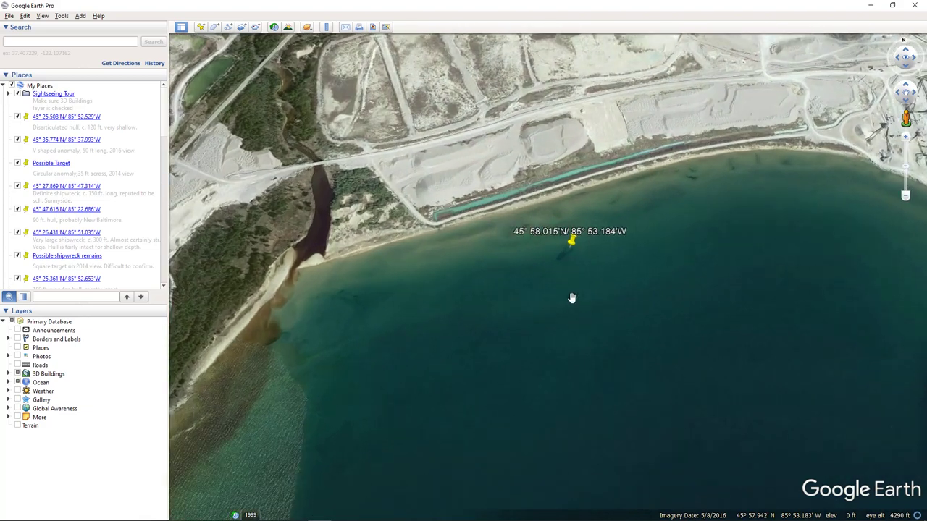
scroll(550, 288, up, 2)
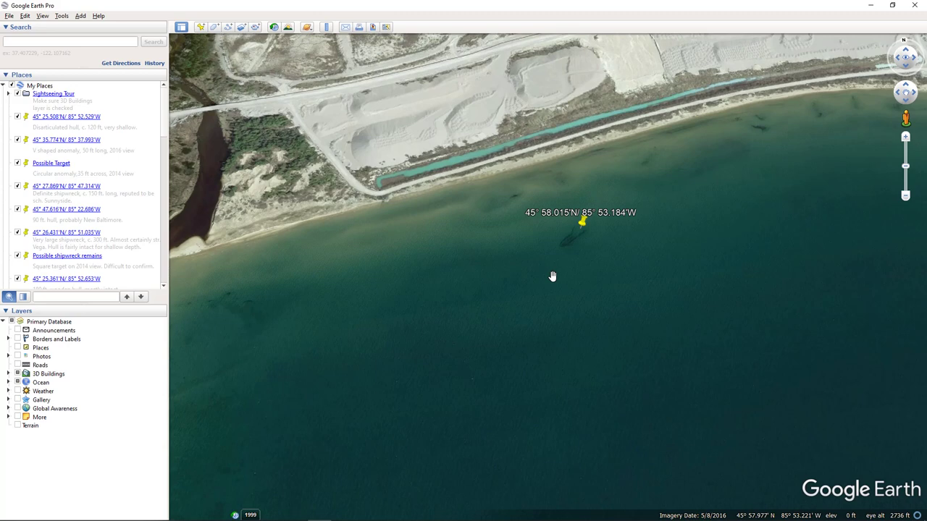
Step: Nudge the view near the wreck pin and add a new Untitled Placemark
drag(538, 259, 538, 279)
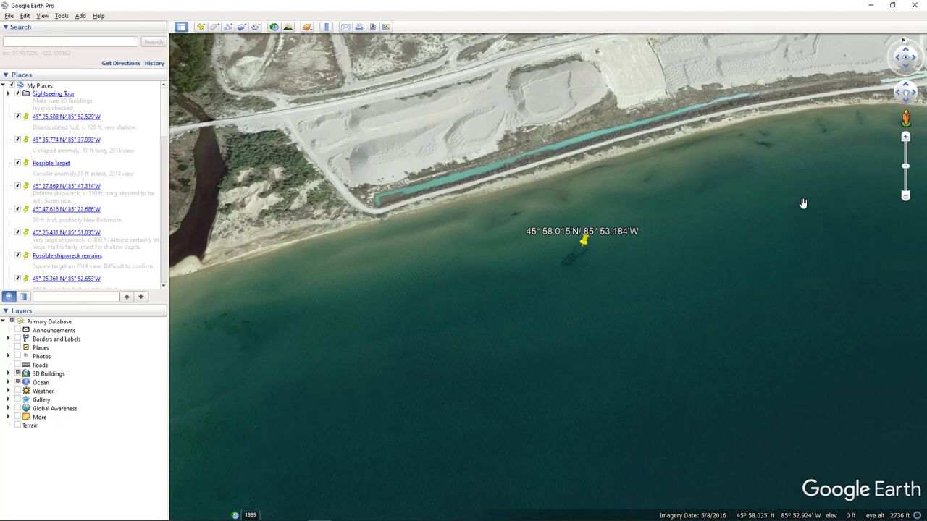
click(202, 28)
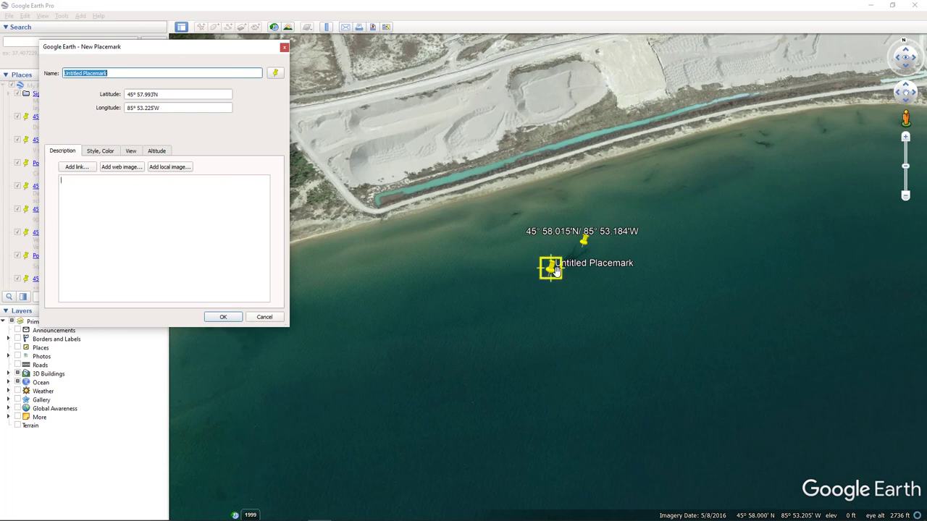
Step: Pin the dark shape, name it 45° 58.097'N / 85° 52.943'W, describe it 'My test', and save
drag(556, 271, 769, 145)
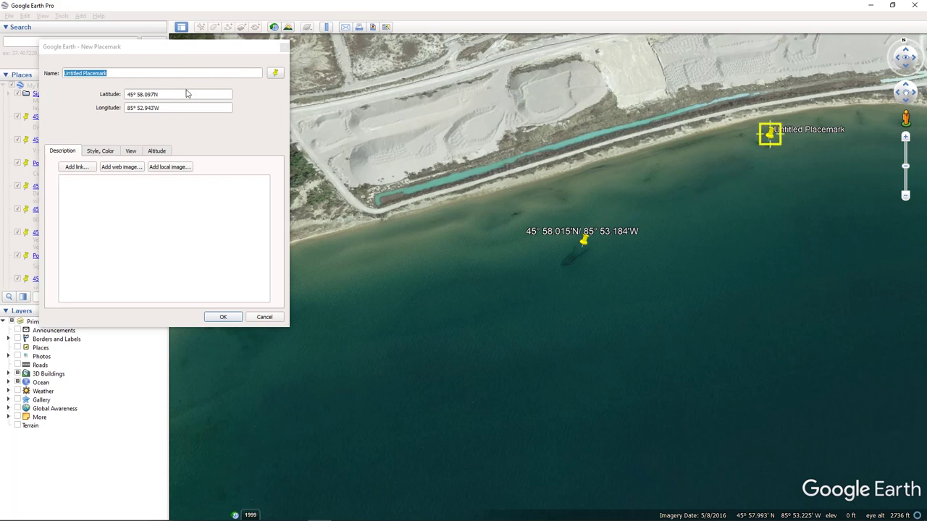
drag(176, 93, 75, 101)
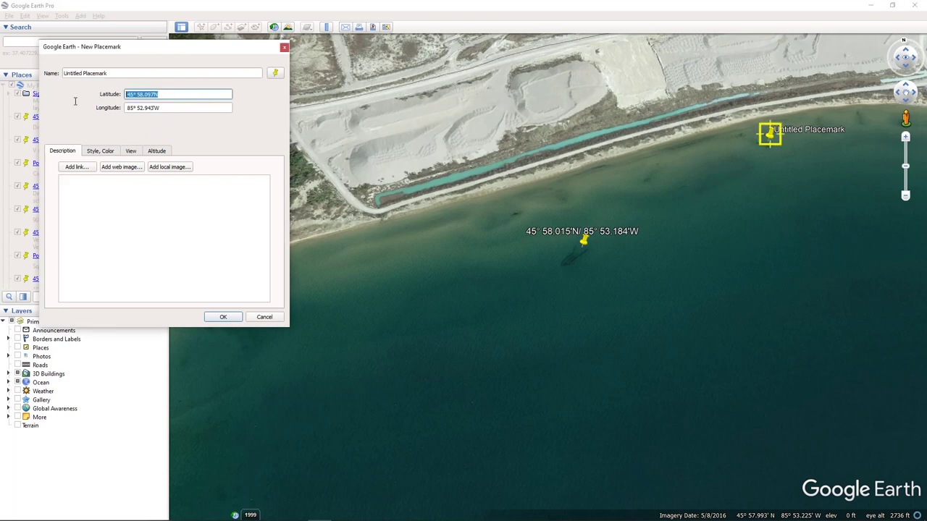
triple_click(110, 73)
text(45° 58.097N)
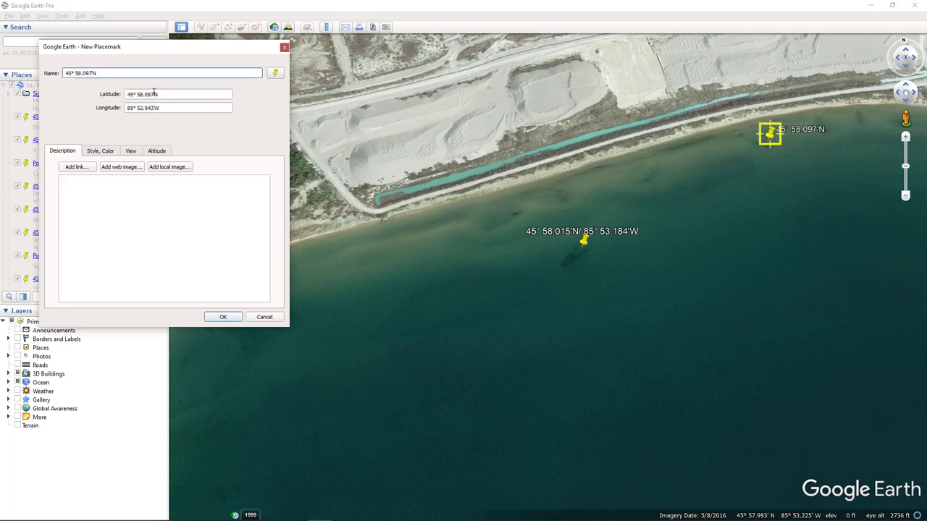
text(/)
drag(162, 109, 84, 112)
key(ctrl+c)
click(129, 72)
key(ctrl+v)
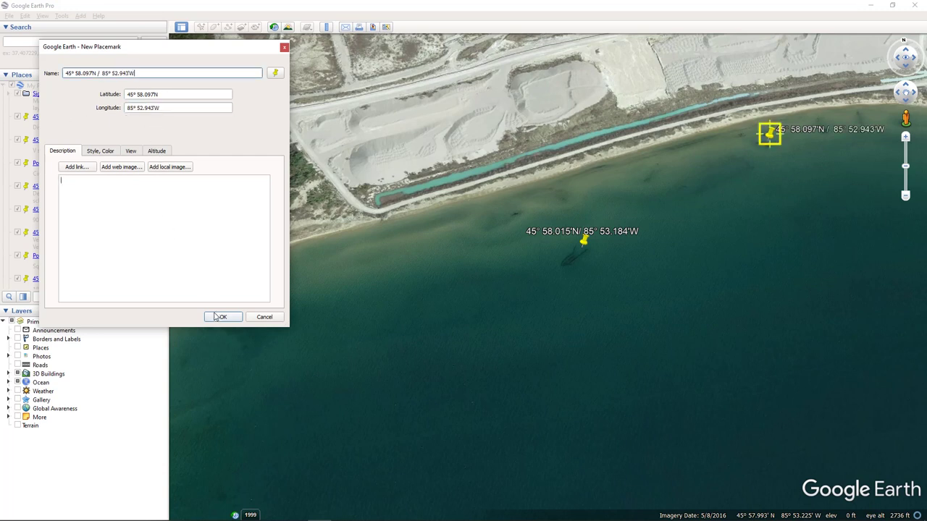
click(168, 249)
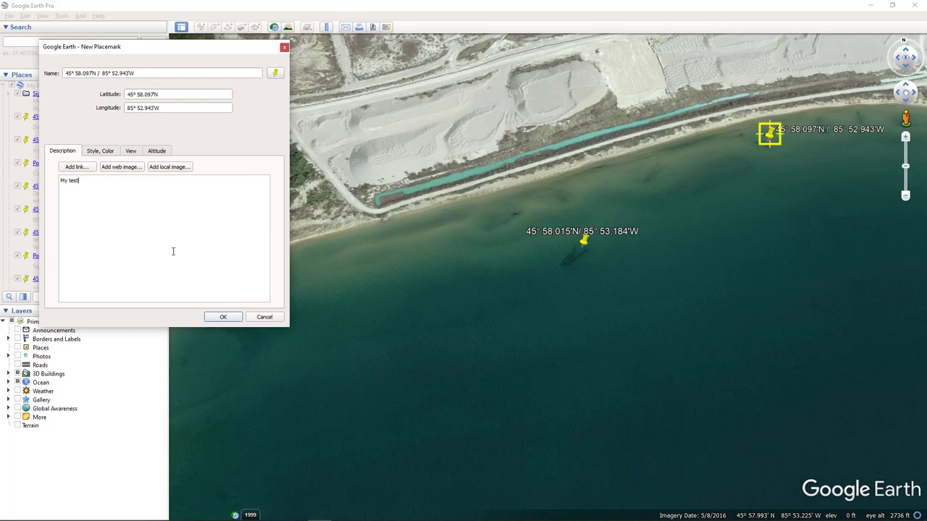
click(218, 317)
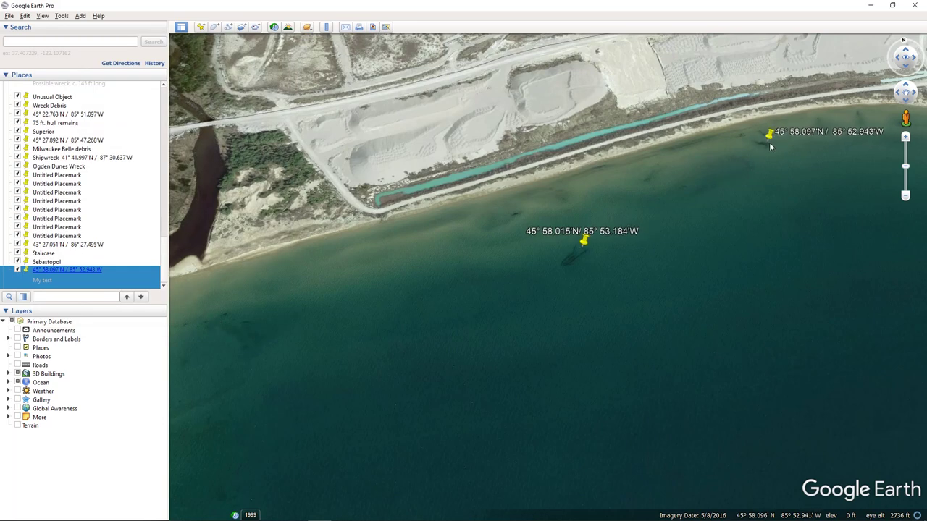
Step: Zoom in close on the dark shape at the new placemark, then leave ground-level view
drag(766, 164, 641, 352)
scroll(673, 316, up, 4)
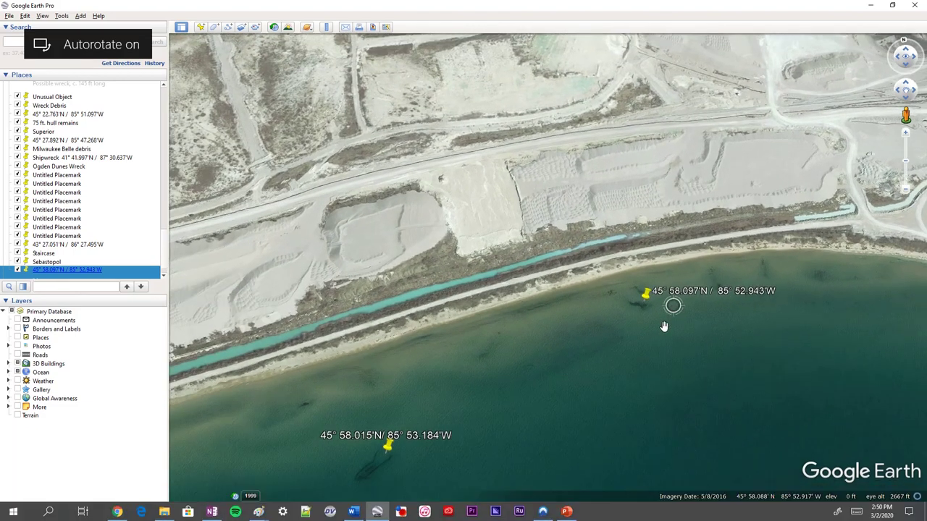
scroll(615, 328, up, 4)
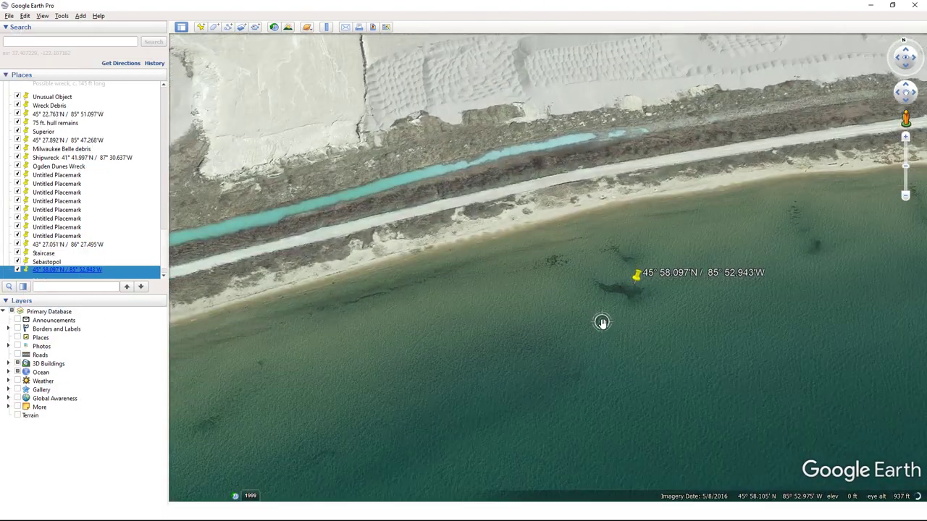
scroll(611, 311, up, 4)
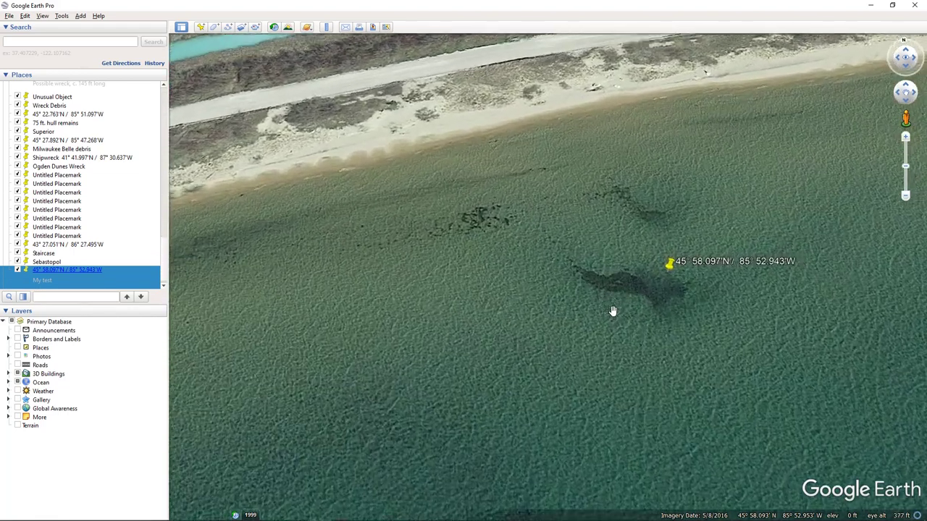
scroll(613, 308, up, 3)
scroll(620, 308, up, 2)
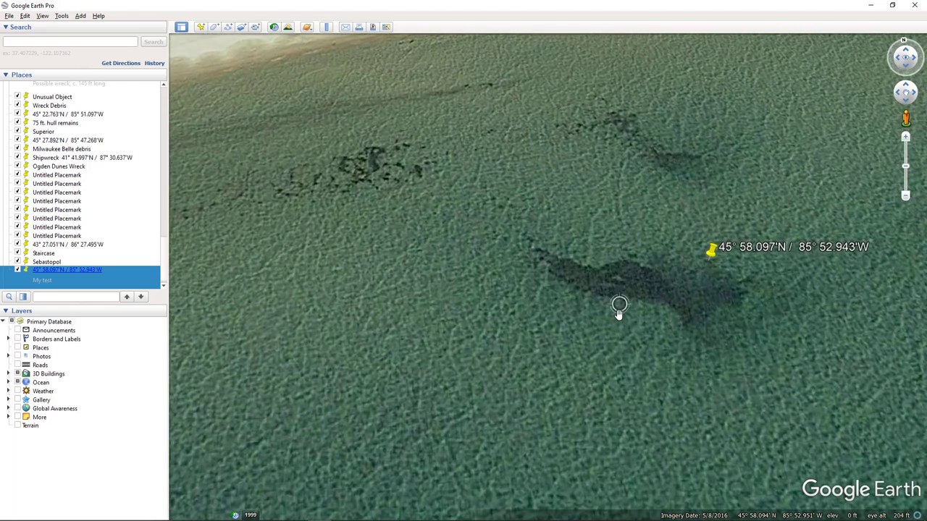
scroll(620, 314, up, 2)
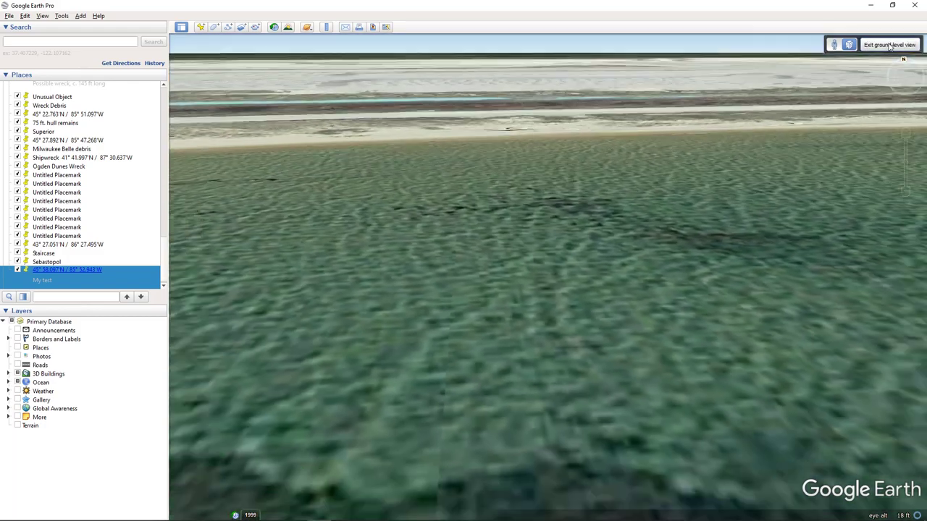
click(890, 45)
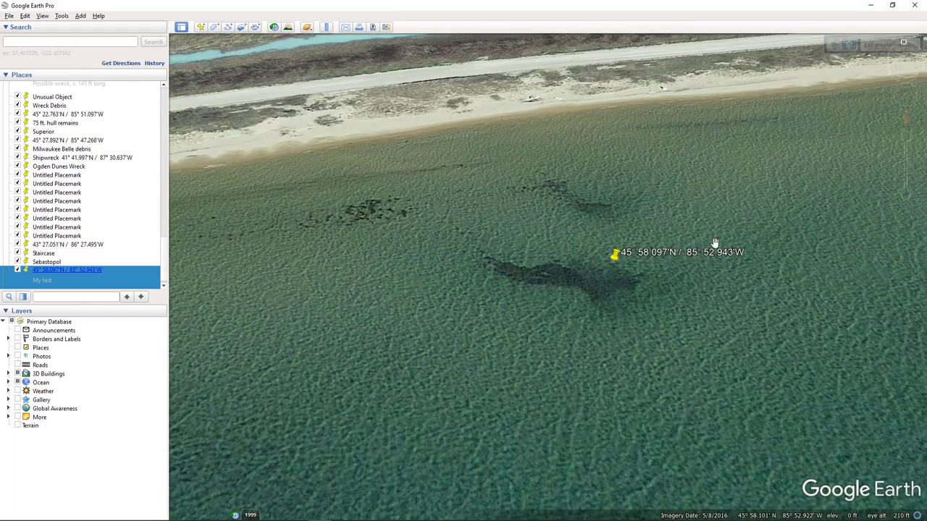
Step: Zoom back to the full hull outline beside the 45° 58.015'N / 85° 53.184'W placemark
scroll(670, 273, down, 5)
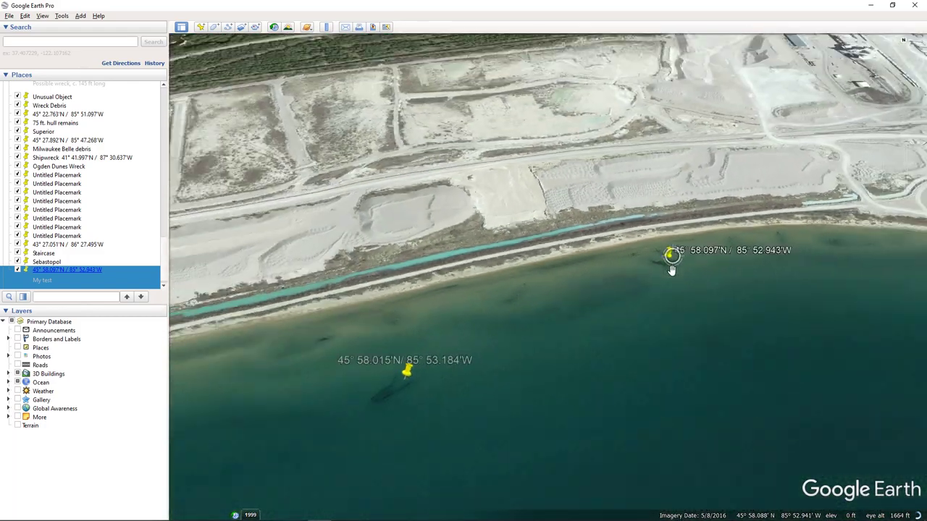
scroll(708, 304, down, 3)
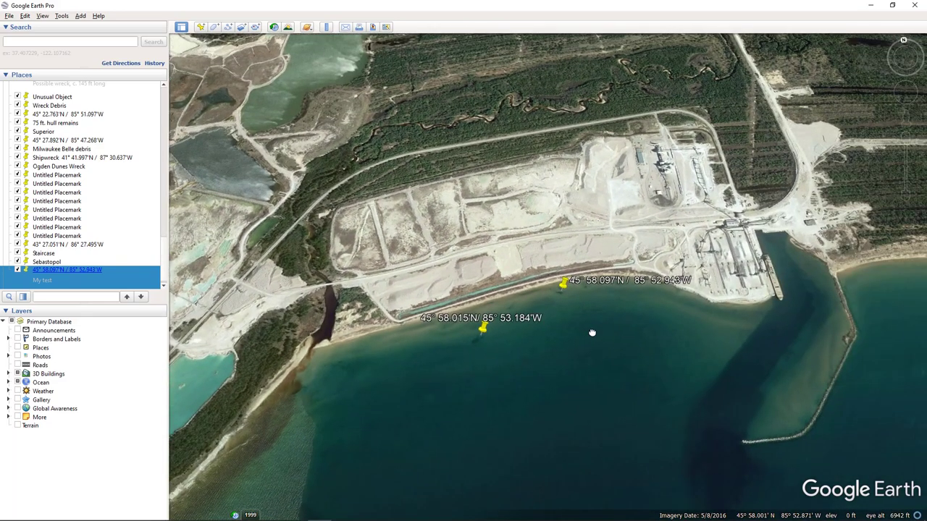
double_click(441, 341)
scroll(467, 343, up, 4)
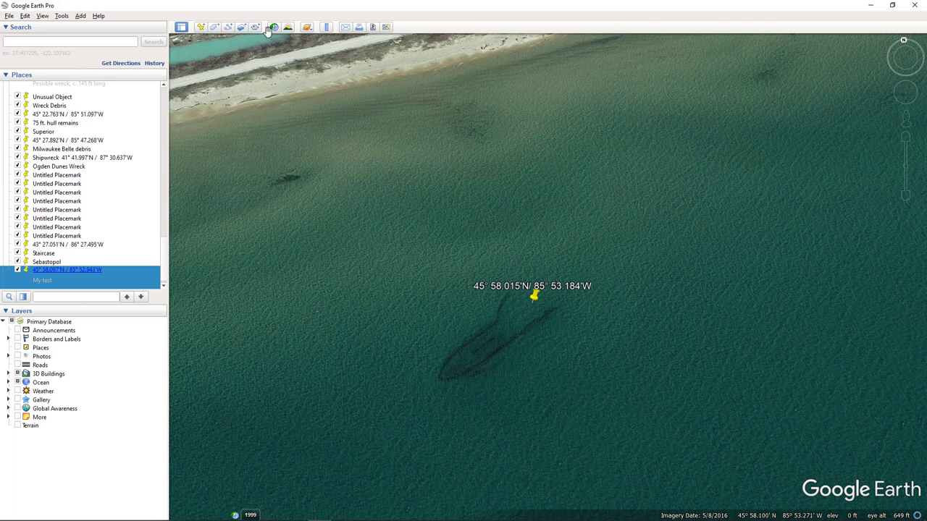
Step: Measure the wreck's hull end to end in feet (154.35 ft), then clear the line and close the Ruler
click(326, 27)
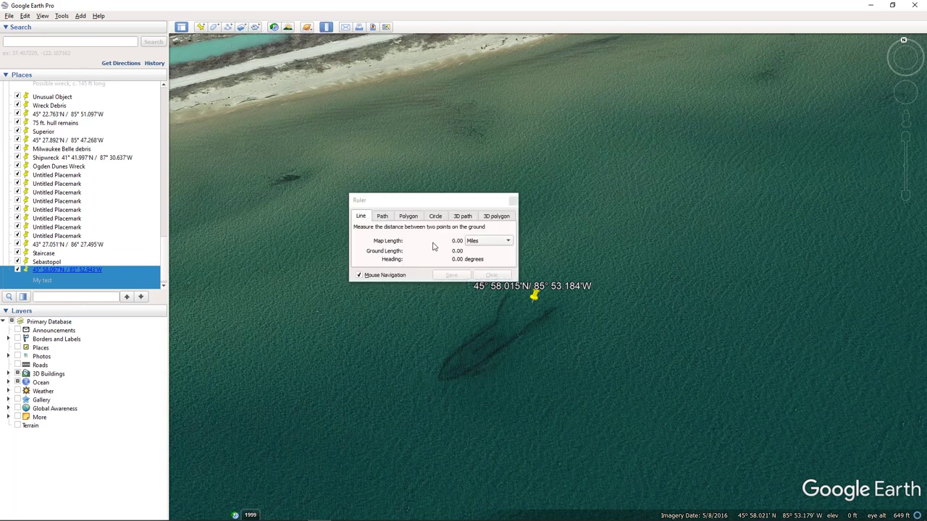
click(496, 242)
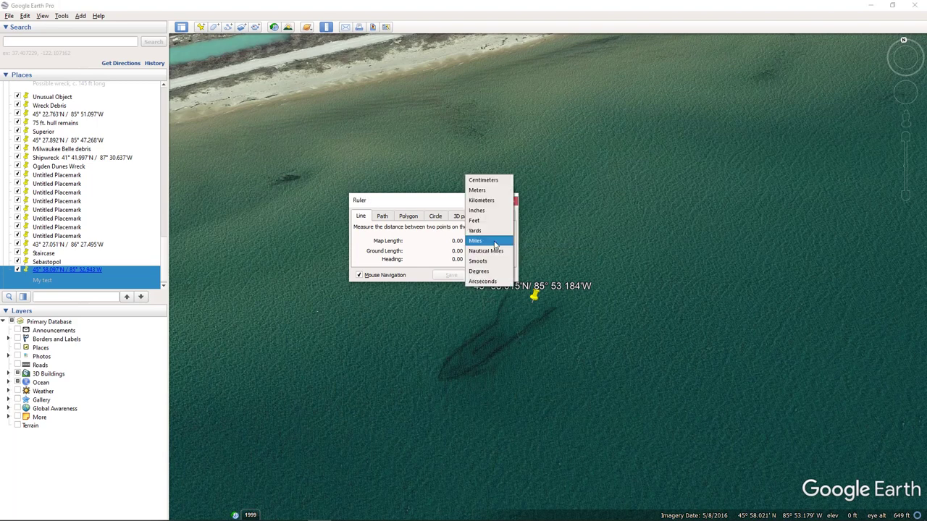
click(493, 221)
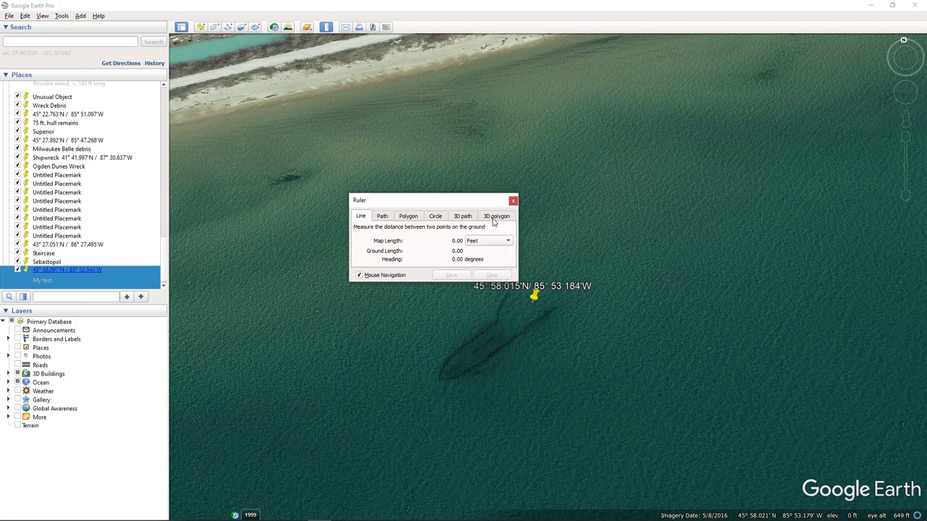
click(456, 401)
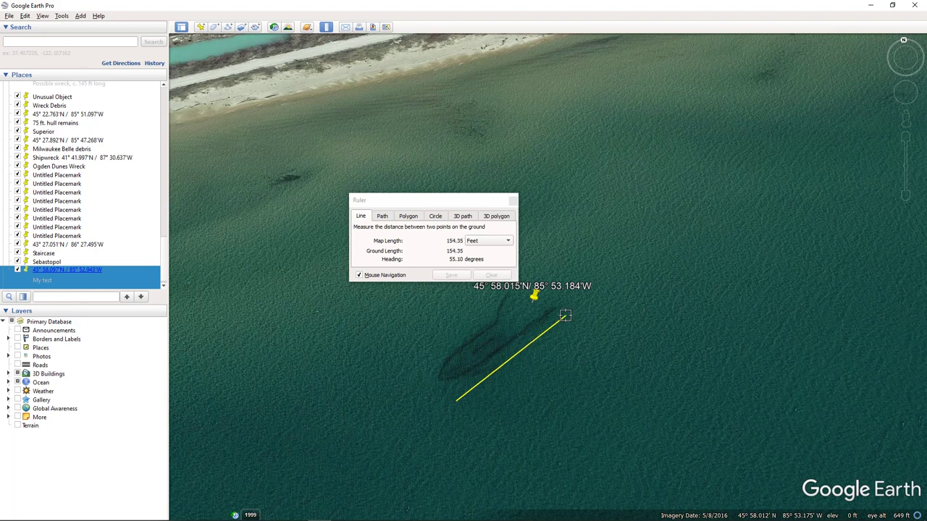
click(564, 317)
click(491, 275)
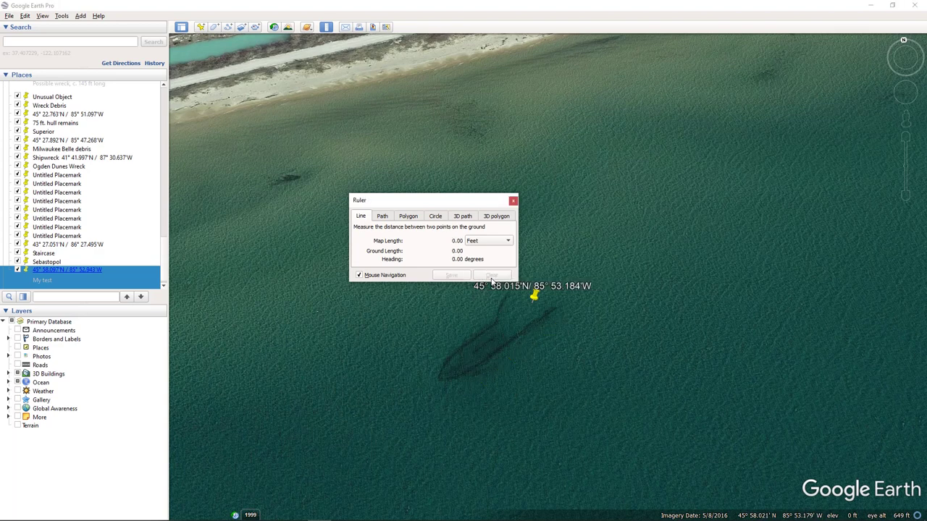
click(512, 201)
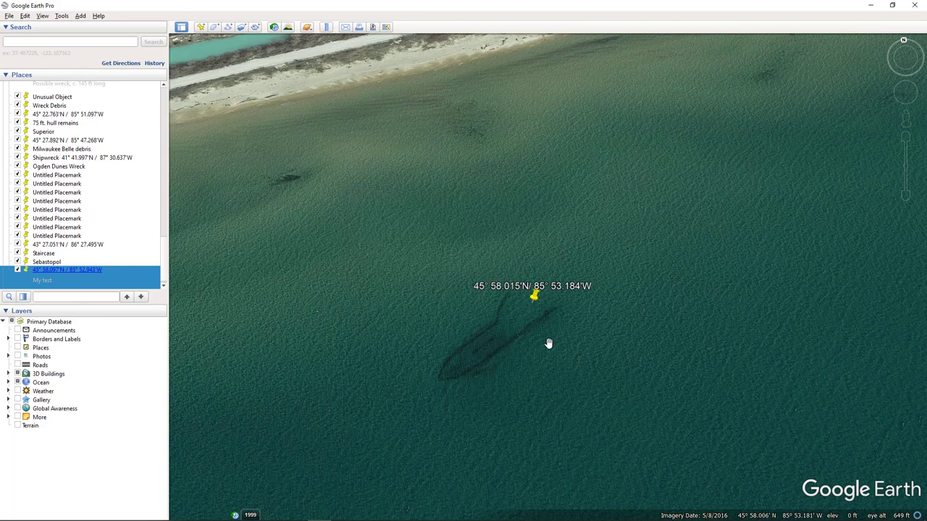
Step: Zoom out, pan east to the quarry harbor, and zoom in on the moored freighter
scroll(555, 339, down, 5)
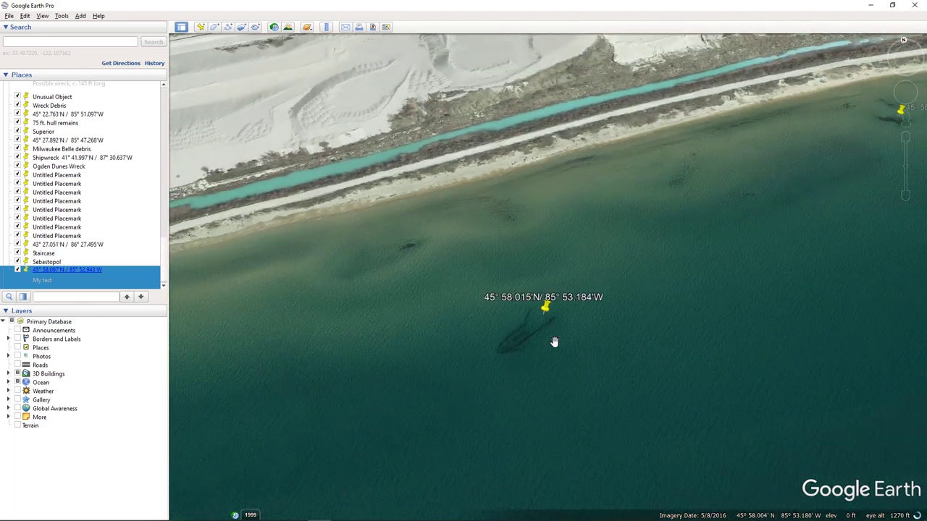
scroll(566, 334, down, 4)
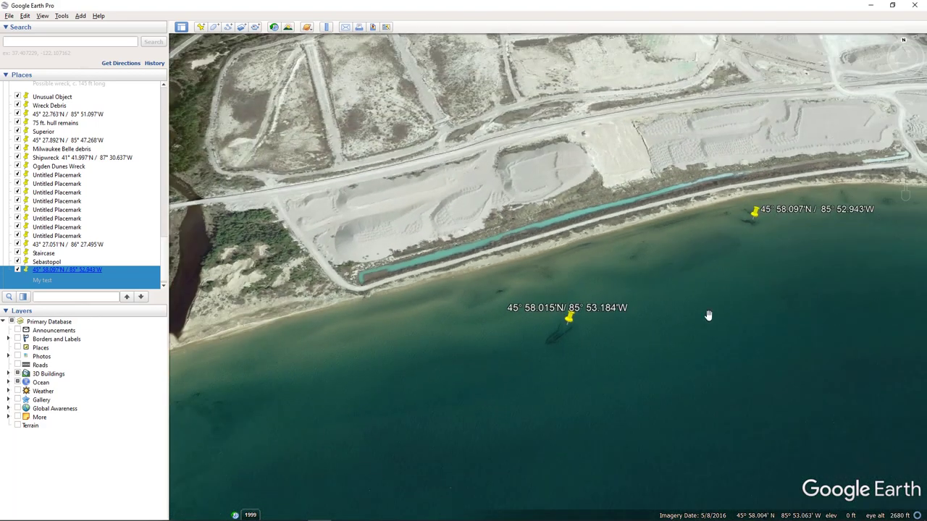
scroll(745, 293, down, 2)
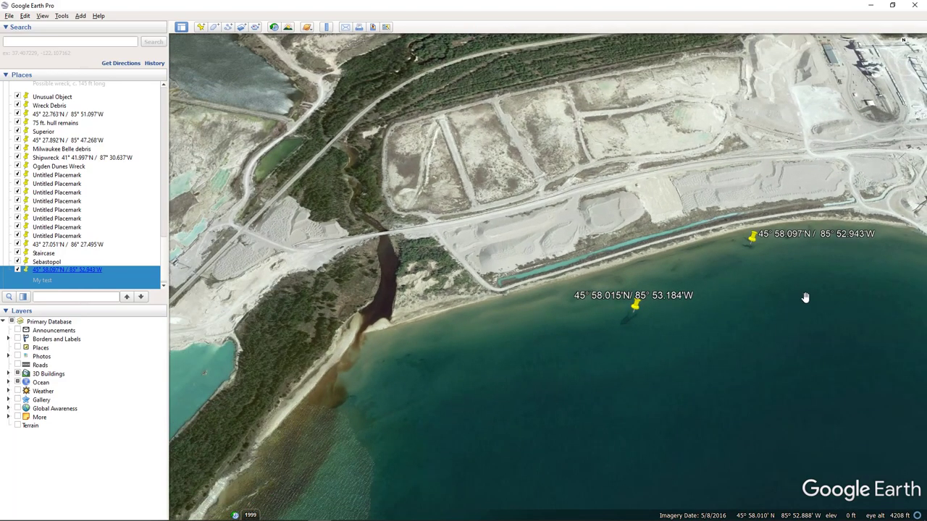
drag(806, 297, 389, 356)
drag(663, 300, 581, 370)
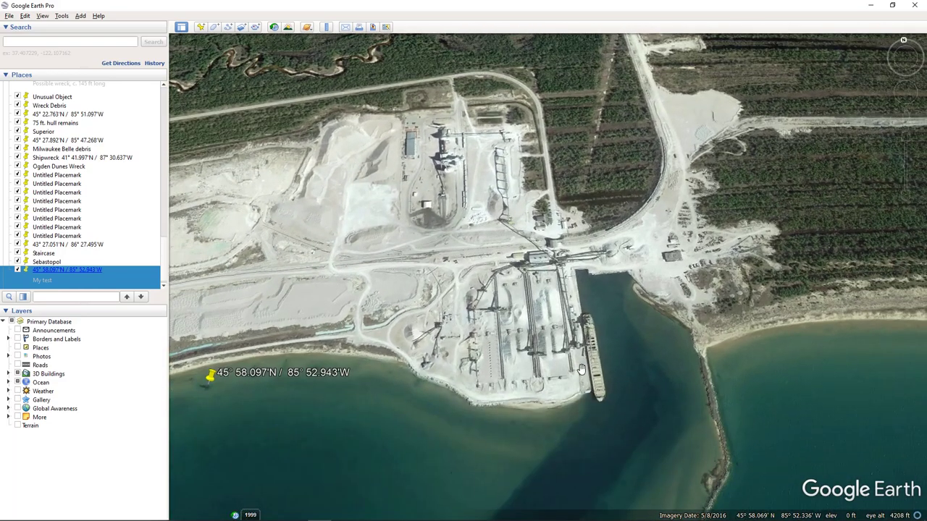
scroll(598, 389, up, 5)
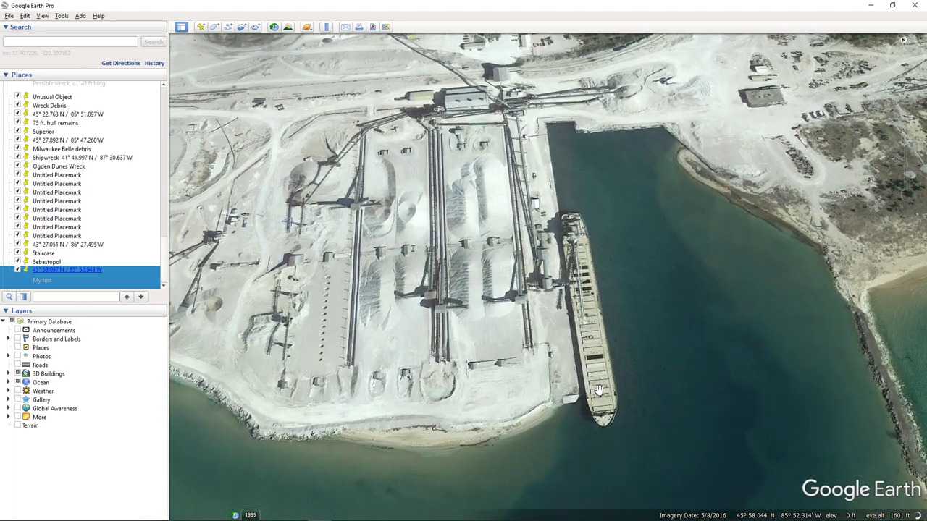
scroll(607, 388, up, 1)
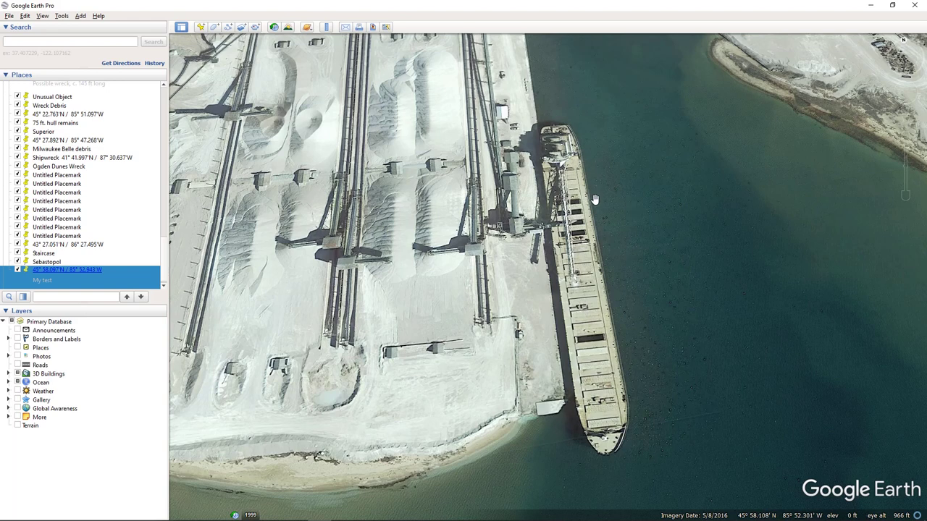
Step: Measure the docked freighter from bow to stern at 687.35 feet, then clear and close the Ruler
click(326, 27)
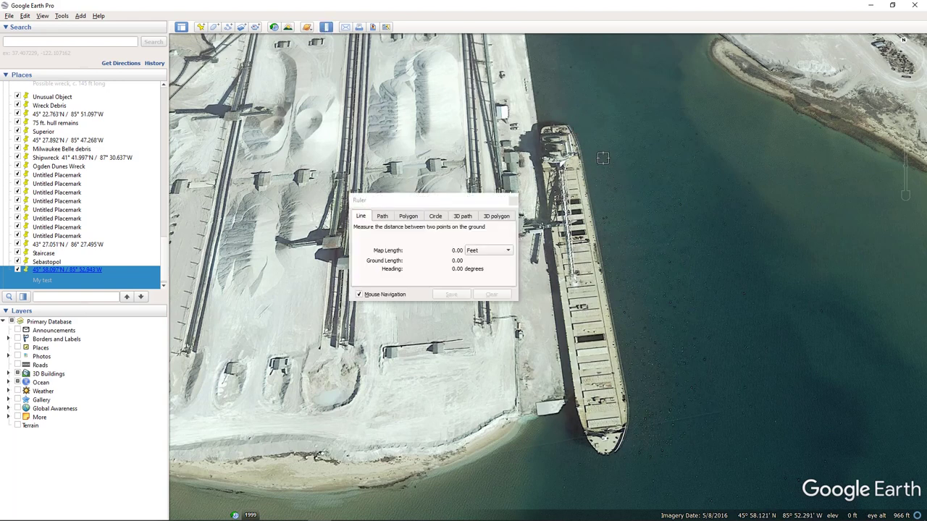
click(582, 122)
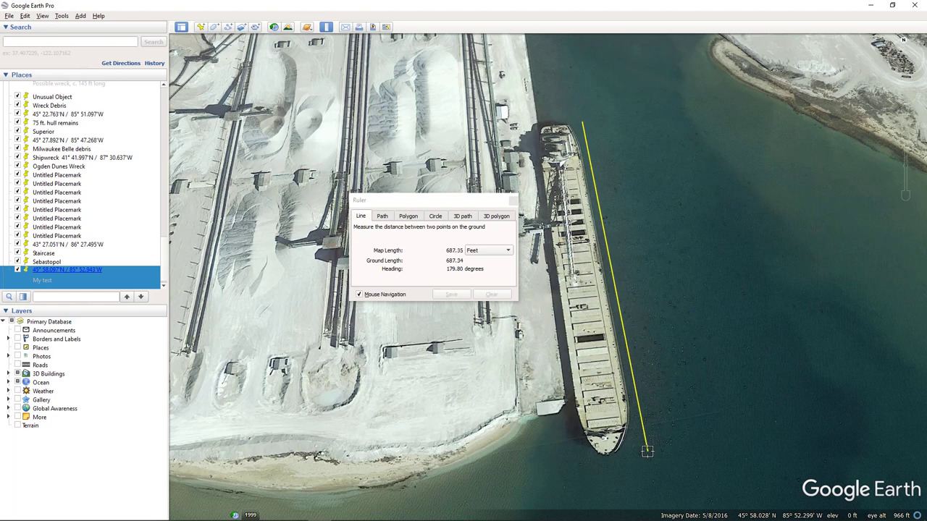
click(646, 450)
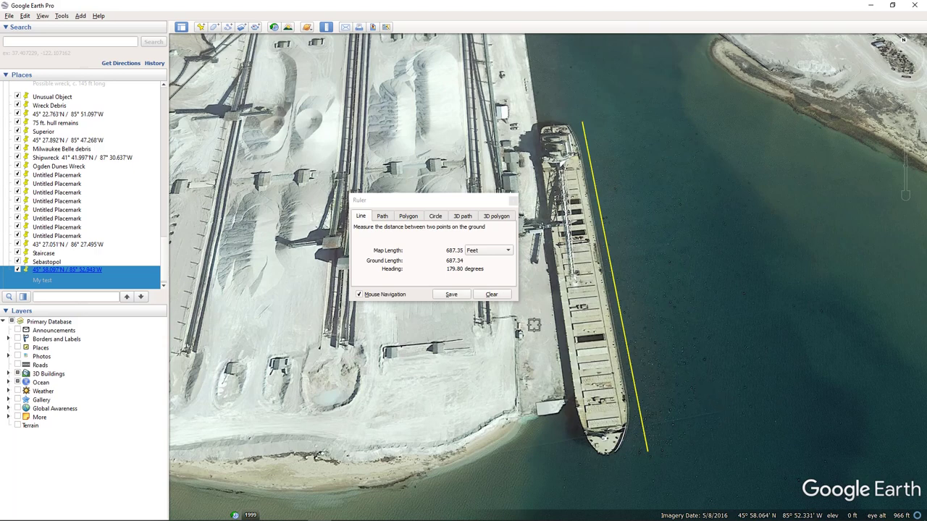
click(491, 295)
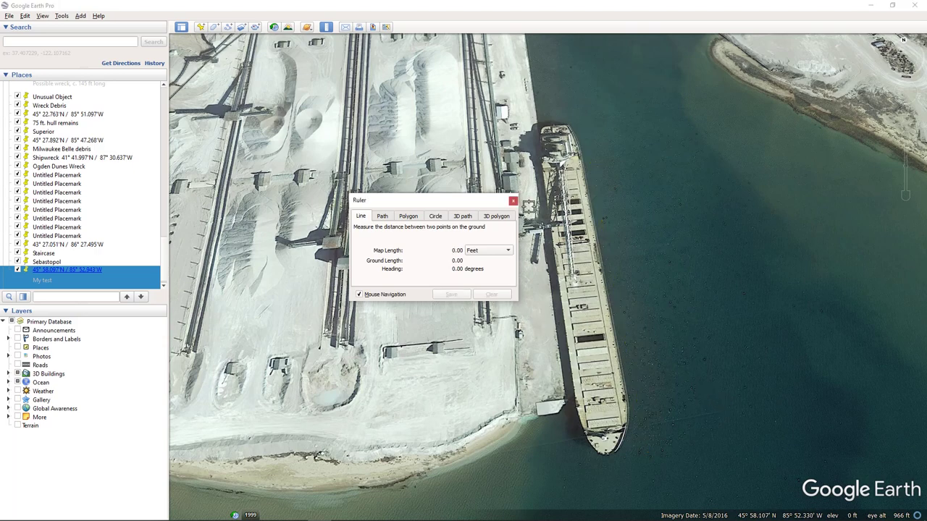
click(512, 201)
Step: Zoom out and pan to the western sand pits and the southern peninsula
scroll(609, 375, down, 5)
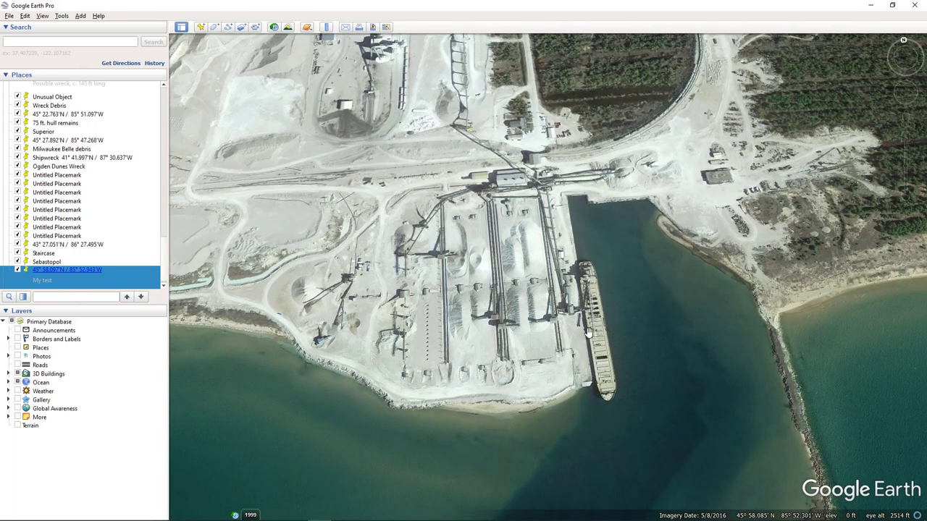
scroll(532, 338, down, 8)
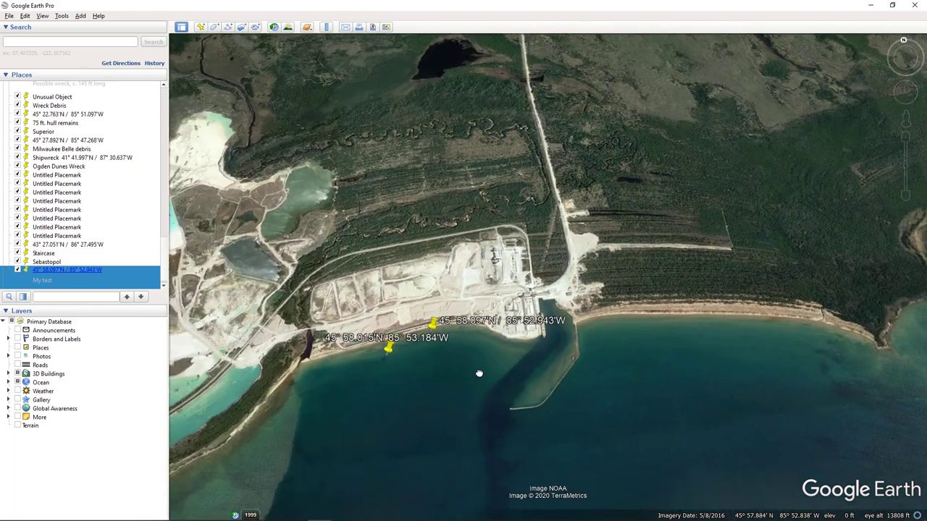
drag(479, 374, 607, 319)
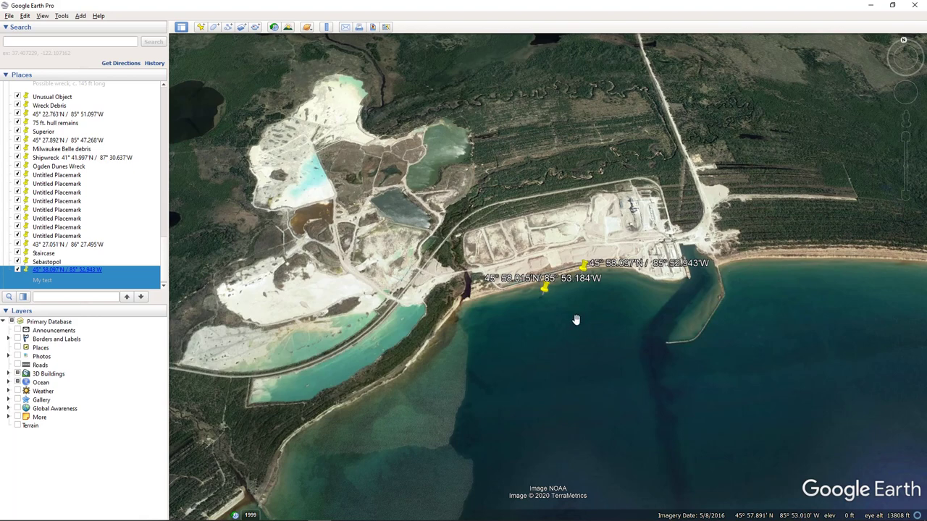
scroll(576, 320, down, 5)
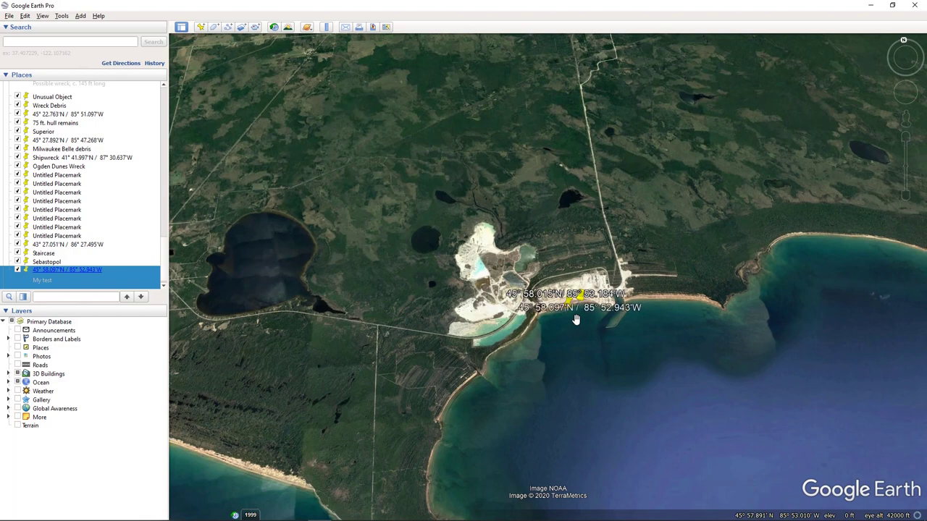
drag(544, 385, 583, 240)
scroll(583, 240, up, 2)
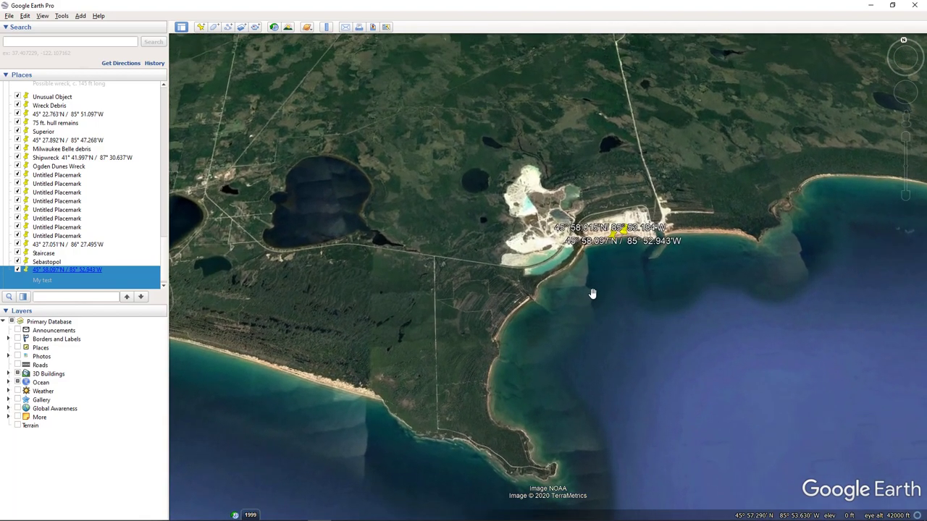
scroll(593, 293, up, 2)
scroll(590, 289, up, 5)
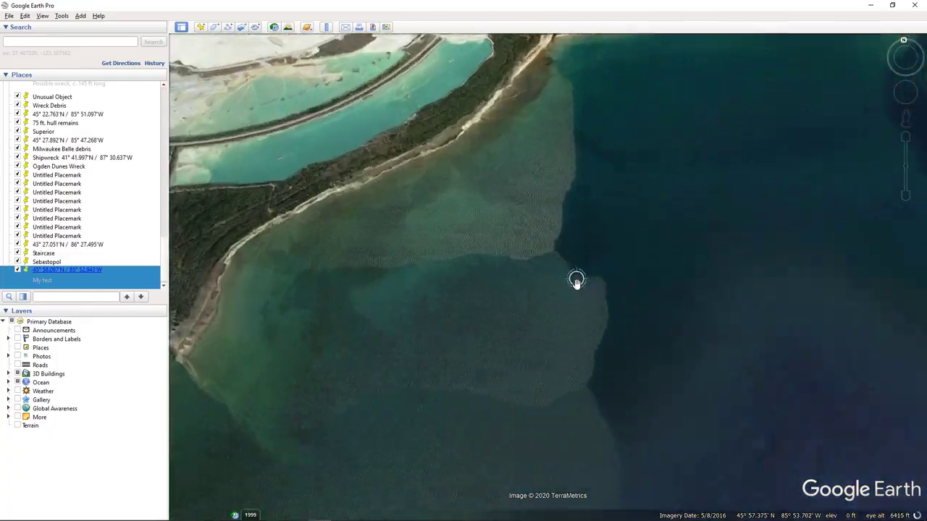
scroll(576, 284, up, 3)
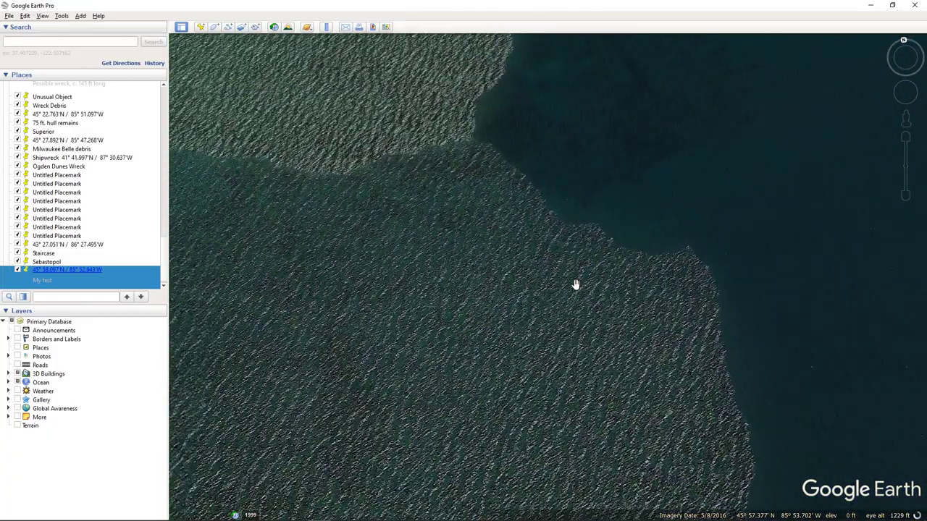
Step: Pan across the rippled shallows near the shoreline and beach
drag(536, 175, 615, 406)
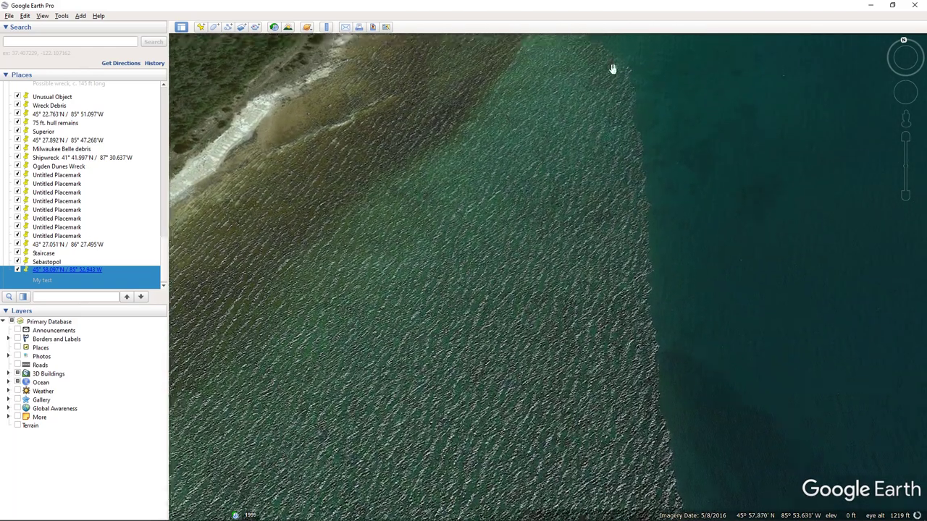
drag(613, 68, 617, 425)
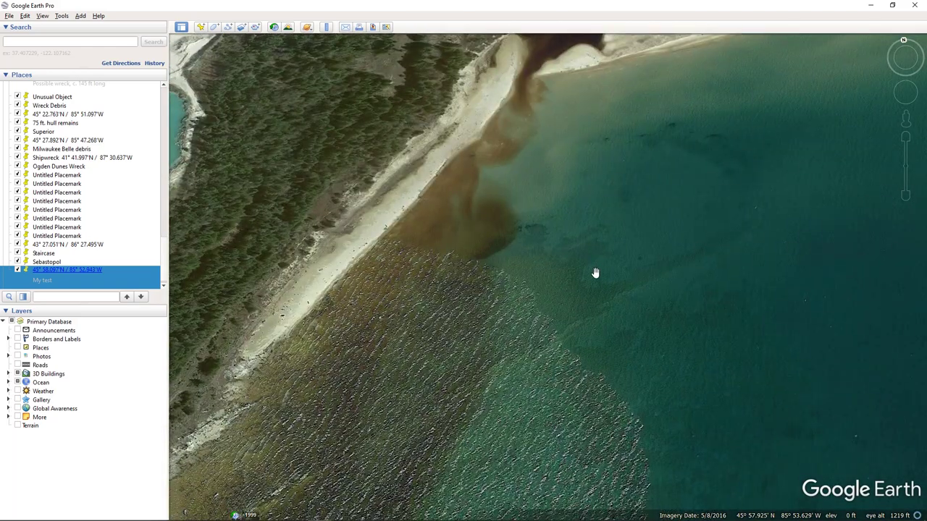
scroll(551, 253, up, 4)
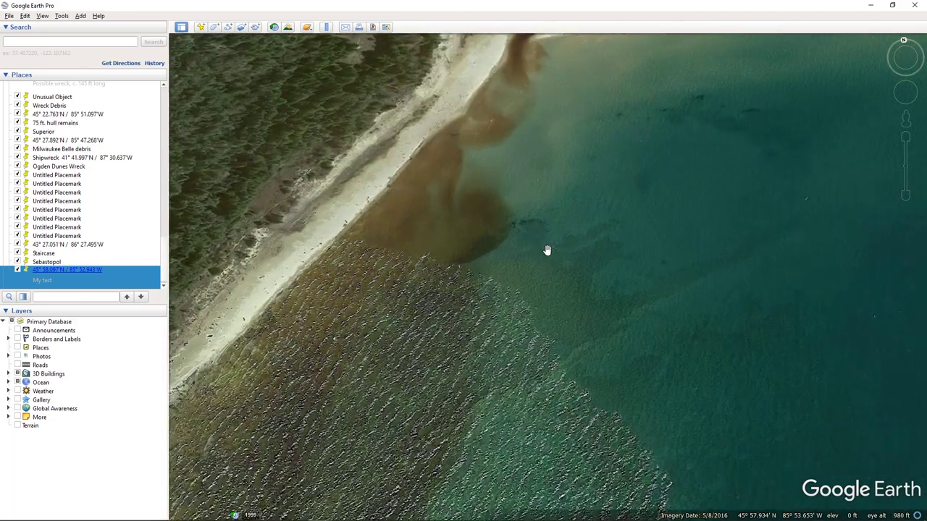
scroll(546, 251, up, 1)
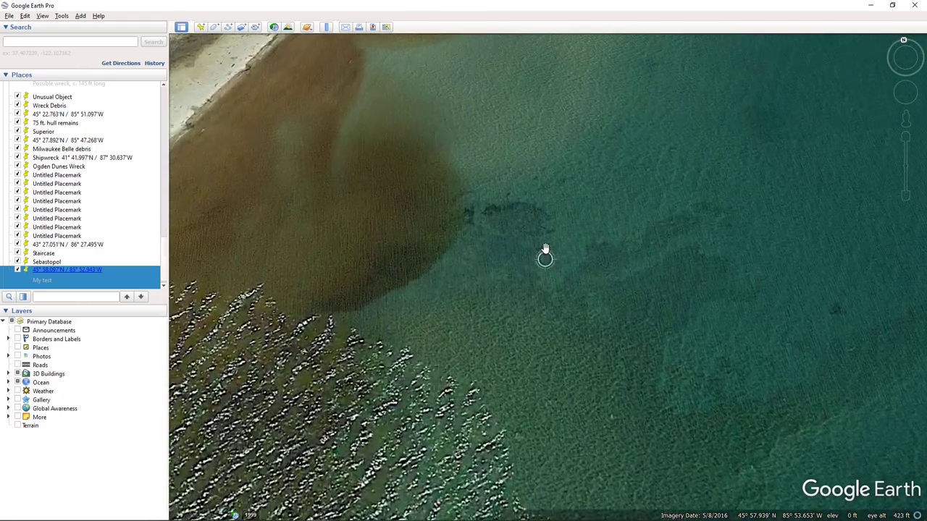
drag(404, 433, 657, 225)
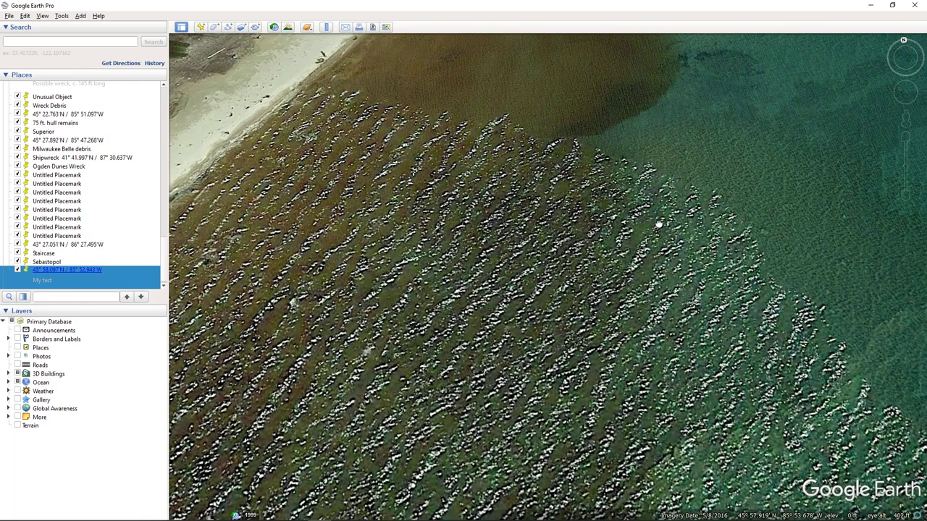
drag(556, 362, 661, 169)
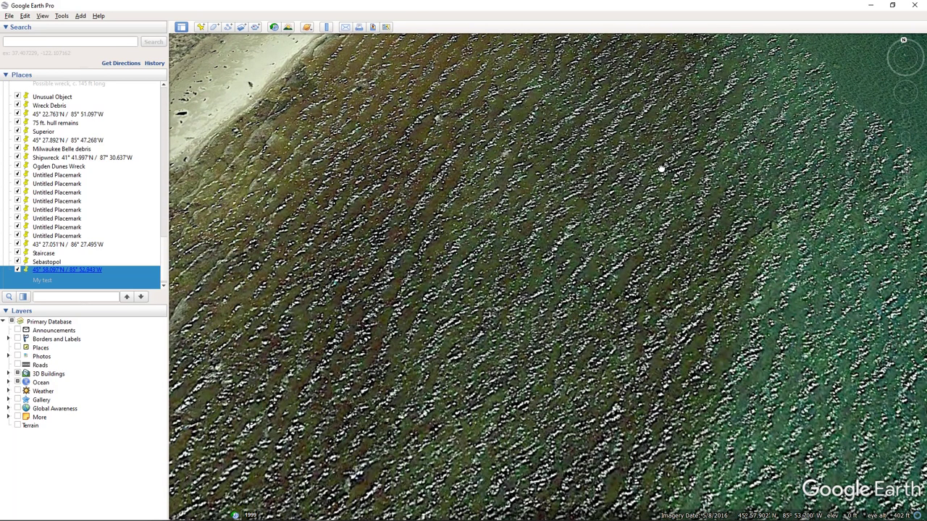
scroll(662, 169, down, 3)
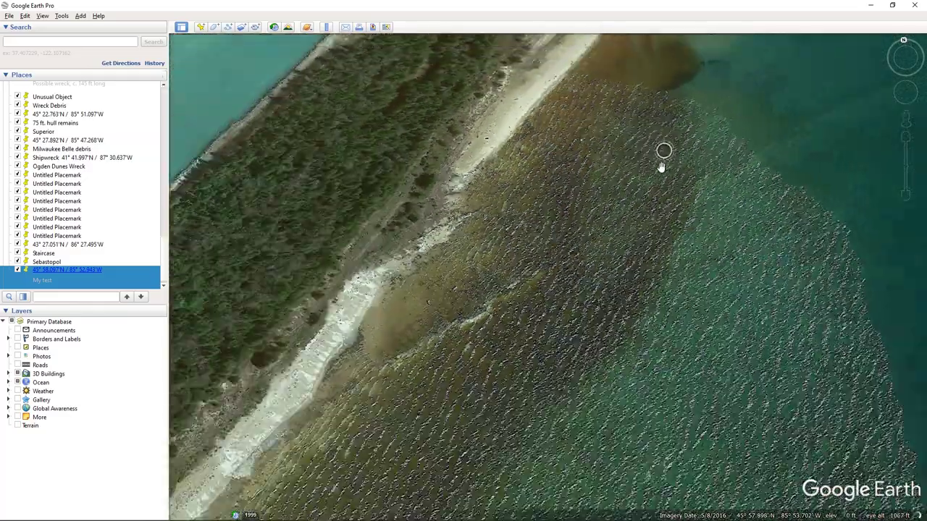
scroll(661, 168, down, 3)
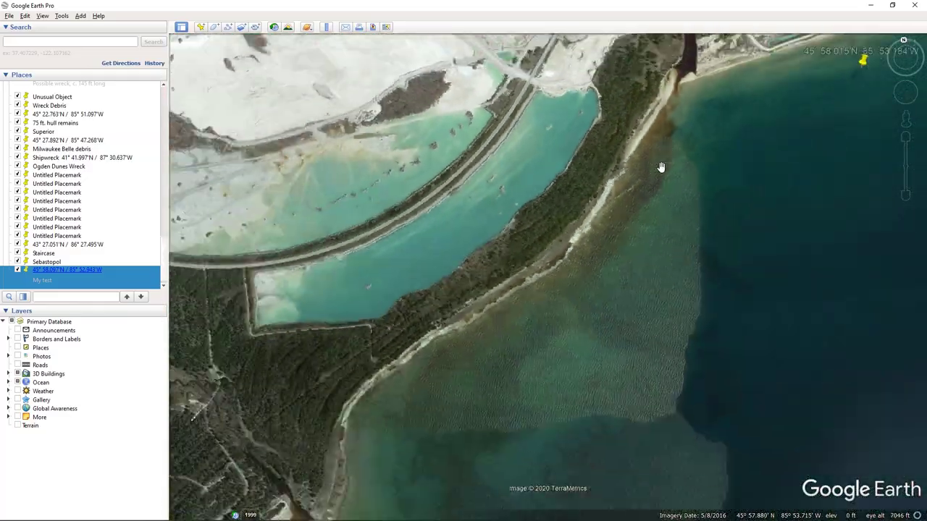
scroll(658, 177, down, 2)
scroll(656, 230, down, 5)
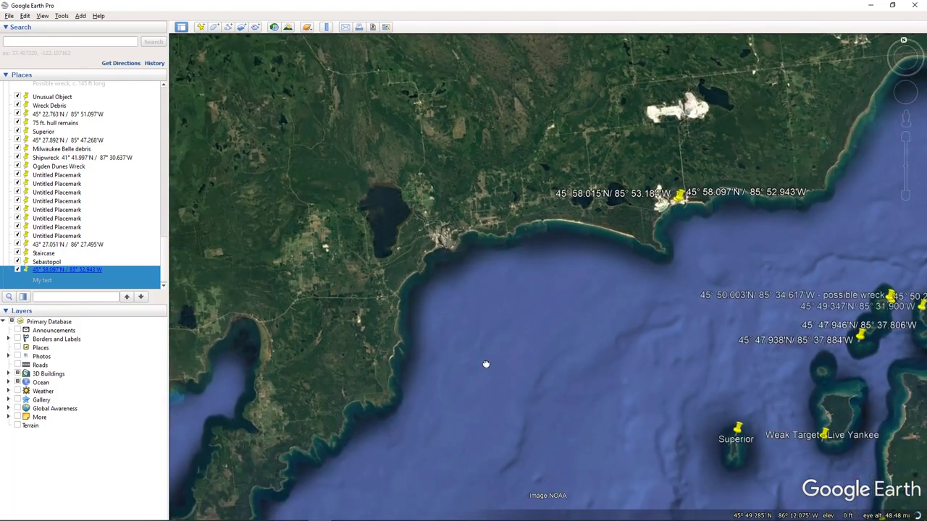
Step: Follow the peninsula coastline past the hull remains out to a wide view of forested shore
drag(486, 366, 649, 215)
scroll(648, 215, up, 3)
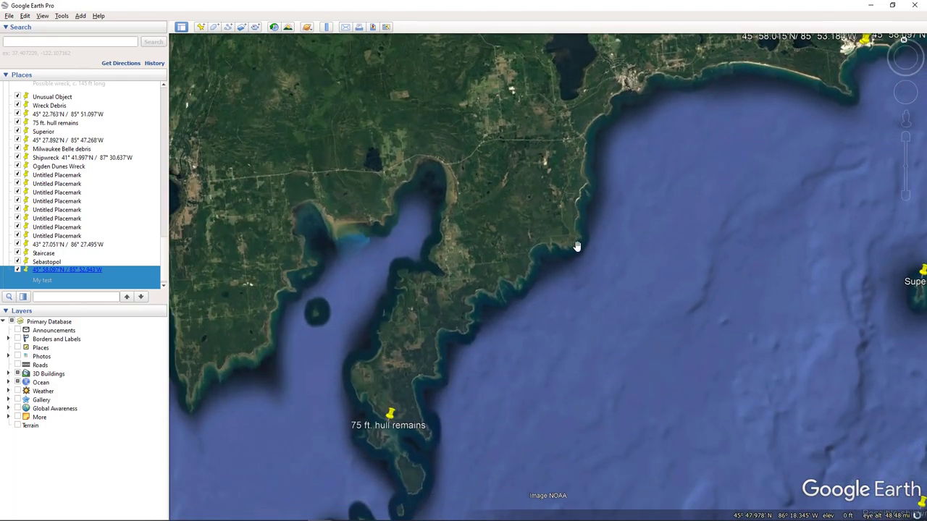
scroll(482, 425, up, 5)
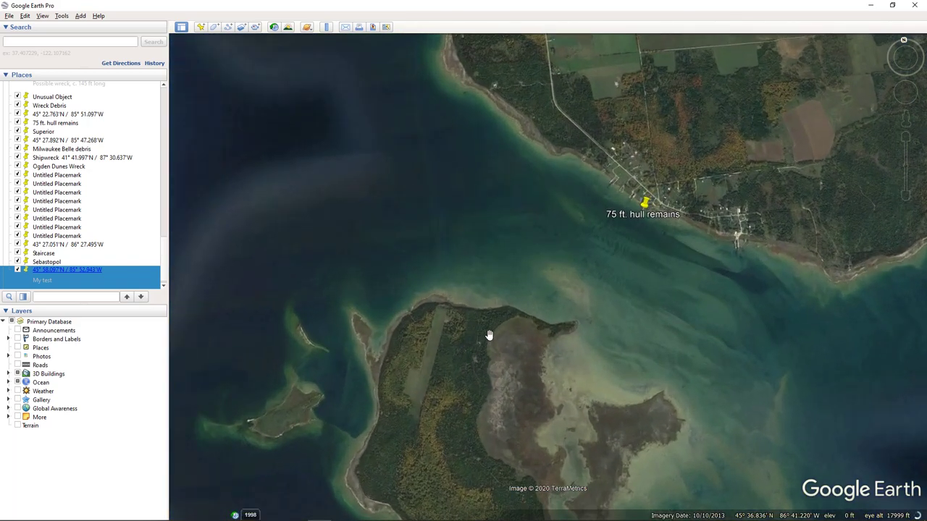
scroll(489, 335, up, 2)
drag(472, 177, 539, 420)
drag(516, 308, 655, 378)
scroll(594, 280, up, 5)
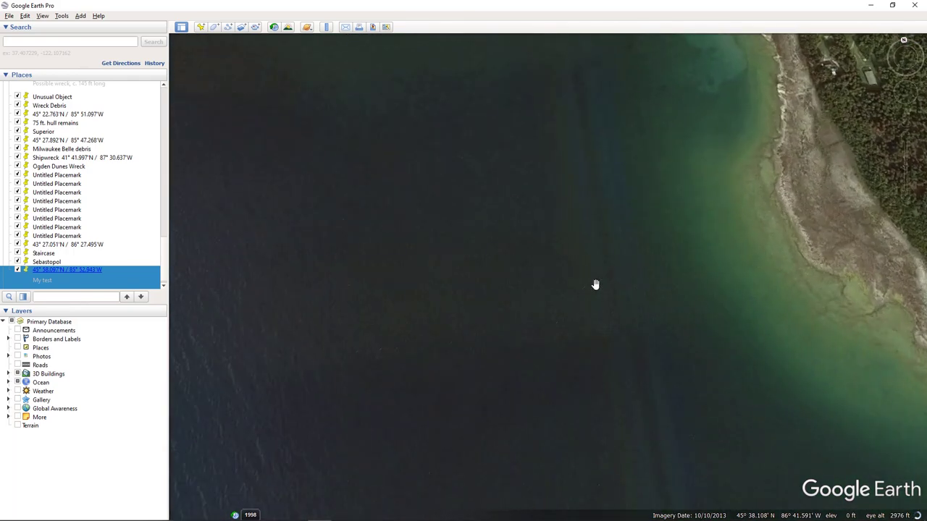
drag(654, 223, 538, 482)
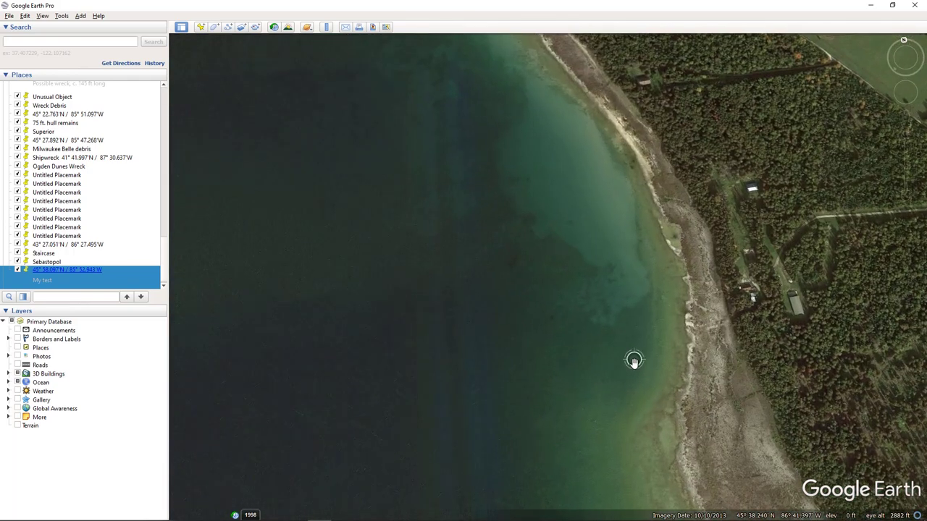
scroll(634, 360, up, 3)
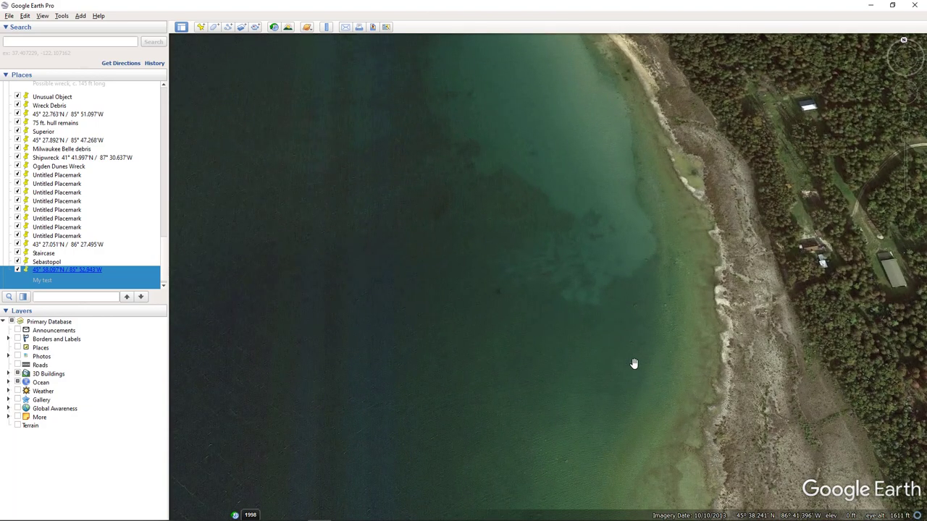
scroll(634, 364, up, 4)
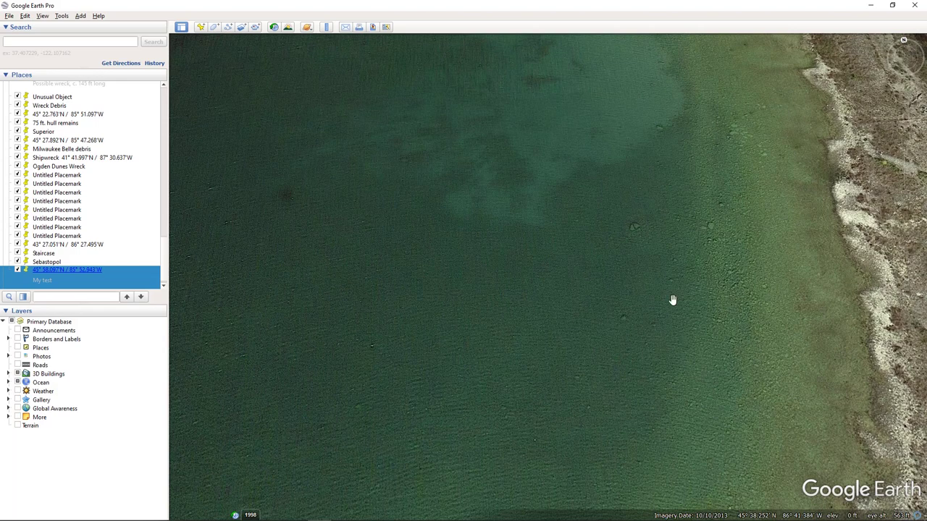
scroll(672, 300, down, 5)
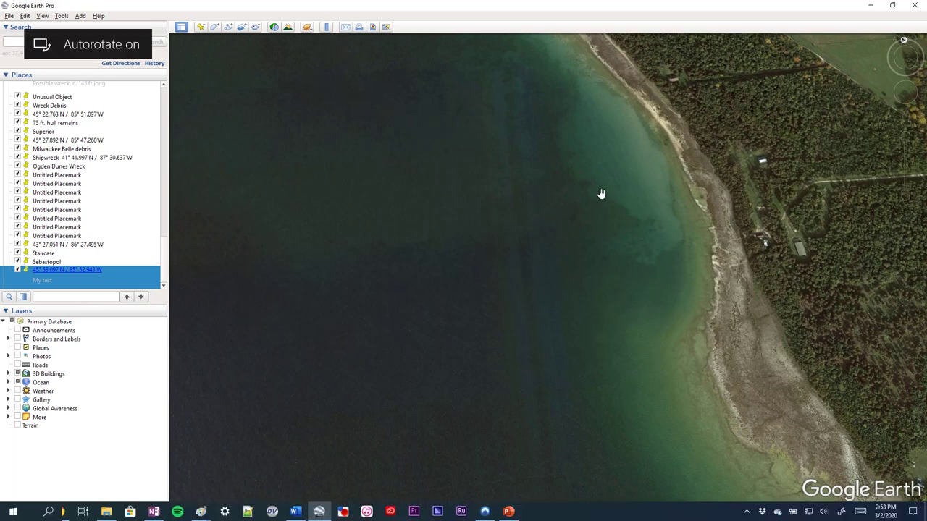
scroll(657, 205, down, 5)
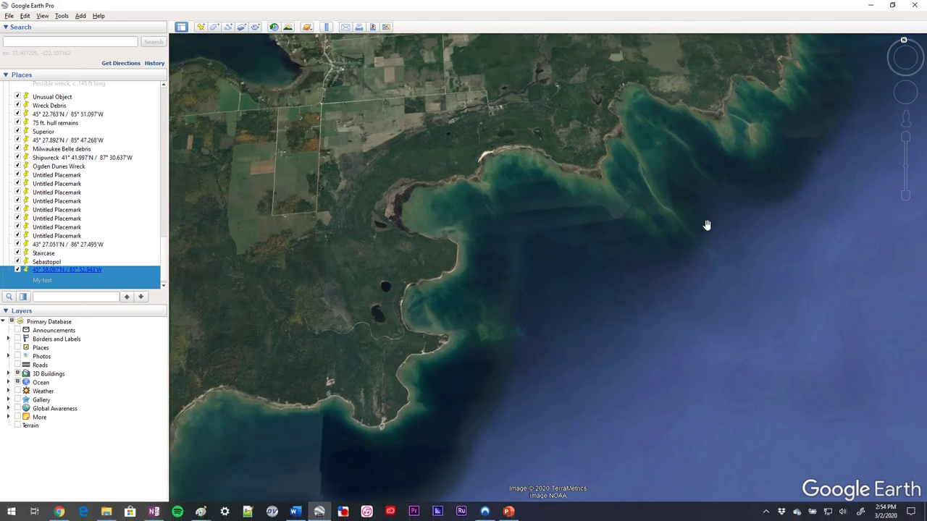
Step: Zoom in on the 45°58.015'N / 85°53.184'W wreck and turn on historical imagery (1999–2016)
scroll(539, 344, down, 3)
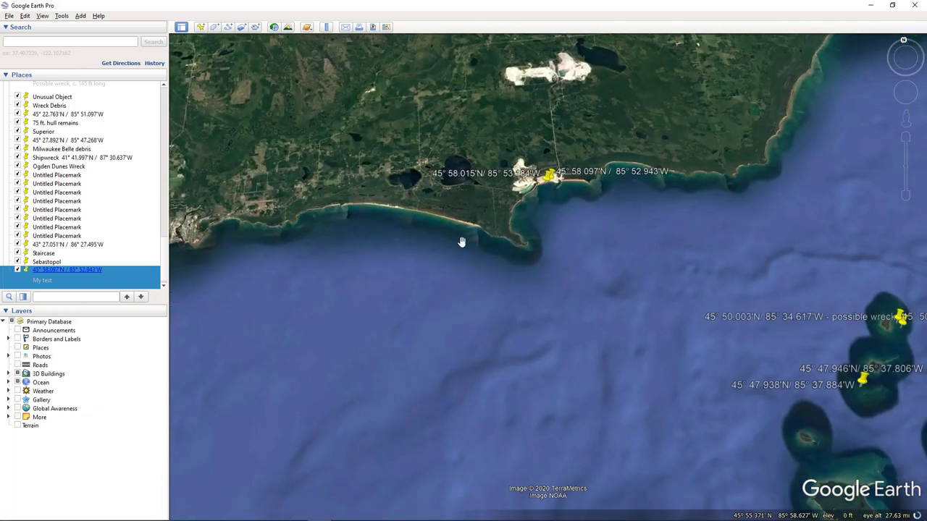
scroll(564, 208, down, 2)
scroll(563, 207, up, 5)
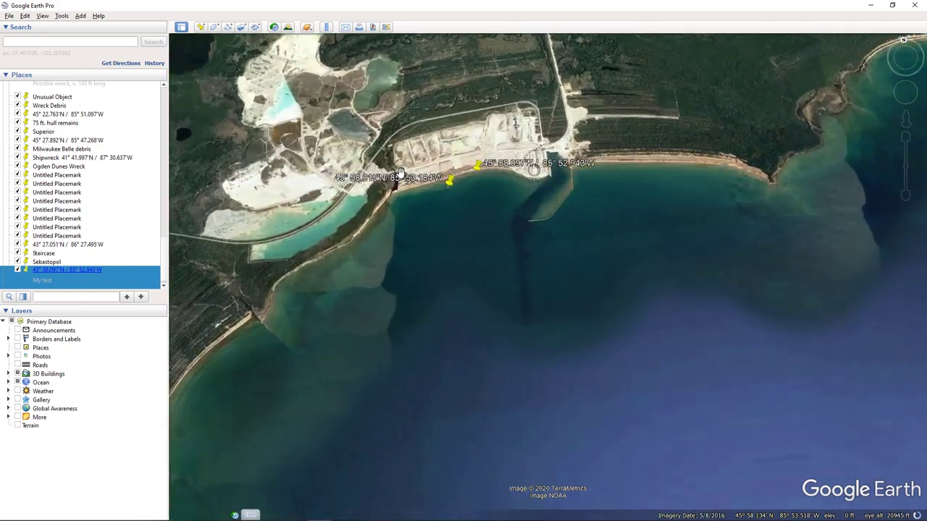
scroll(510, 185, up, 5)
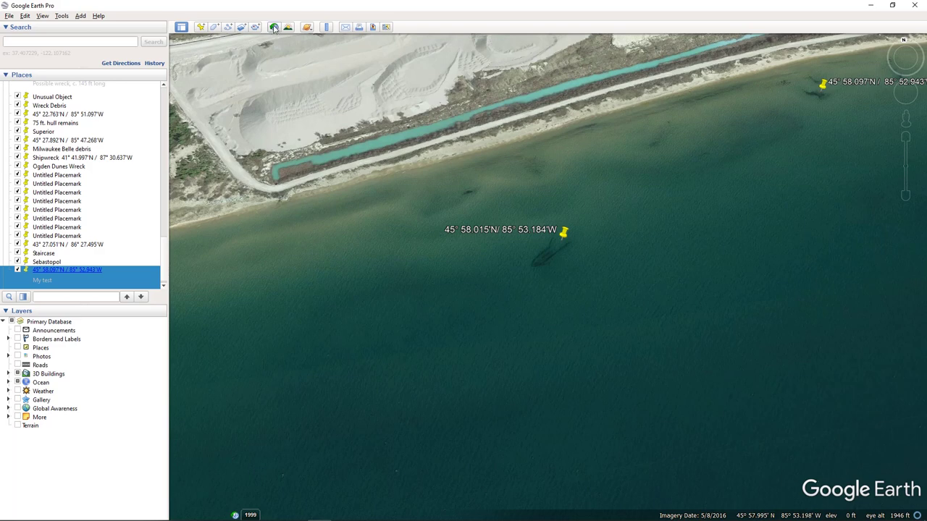
click(273, 28)
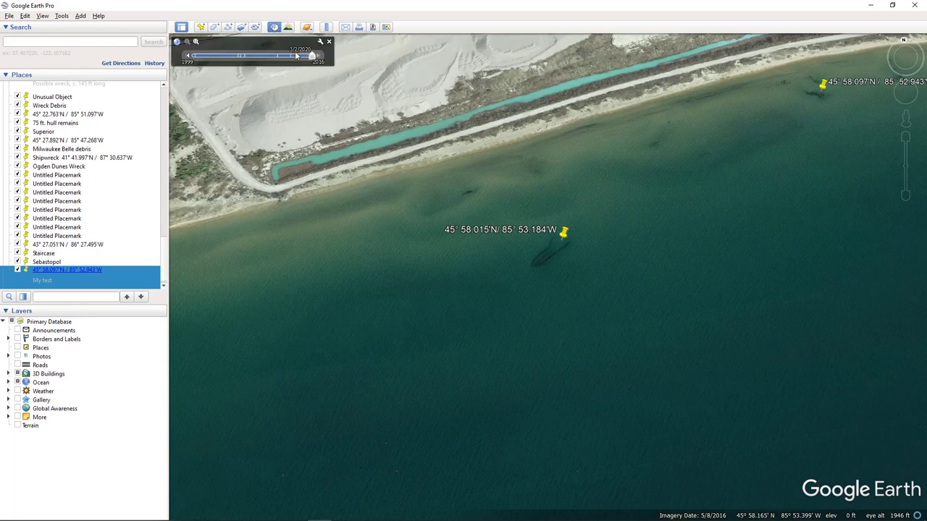
Step: Step the historical imagery back through 2016 to the 5/15/2013 image
click(188, 58)
click(190, 57)
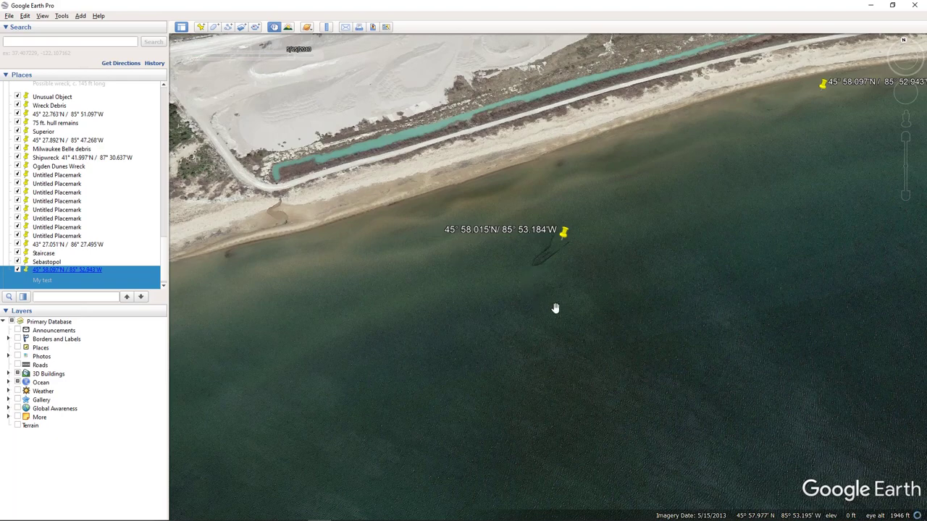
scroll(550, 297, up, 3)
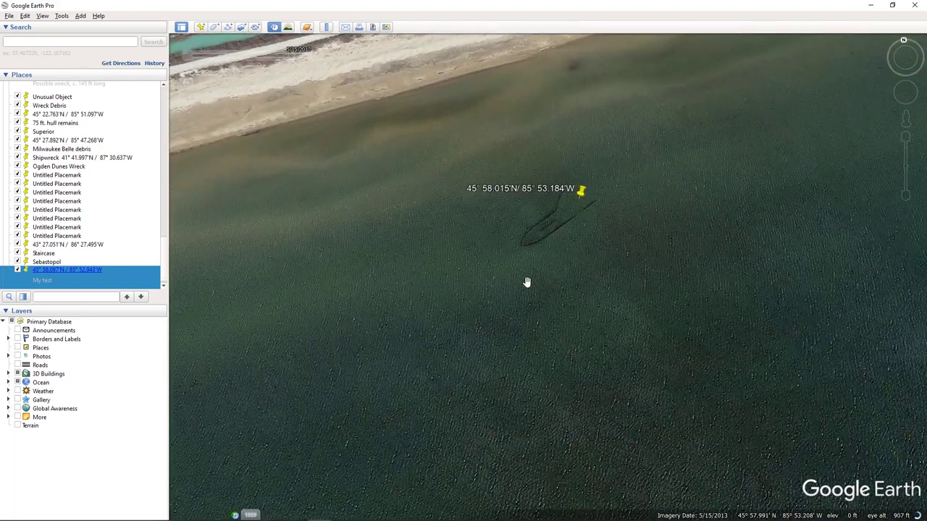
scroll(527, 282, up, 3)
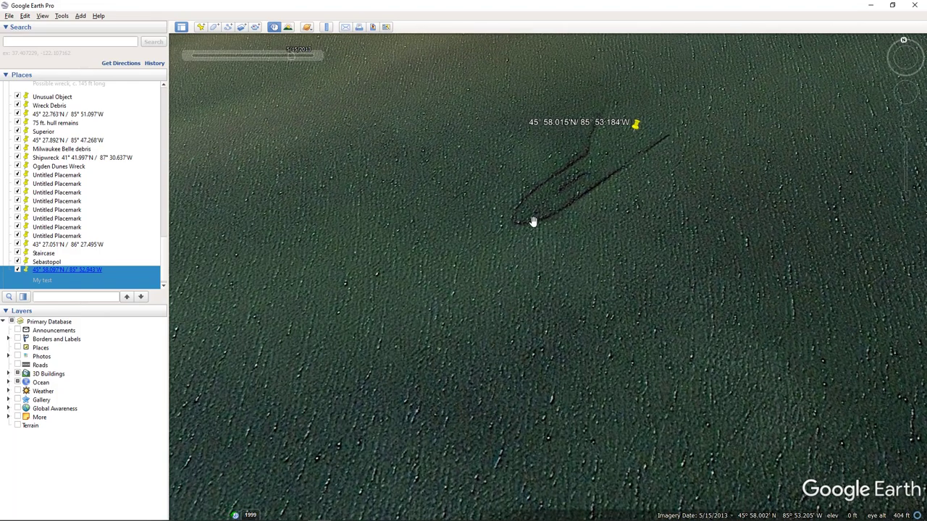
scroll(573, 209, down, 2)
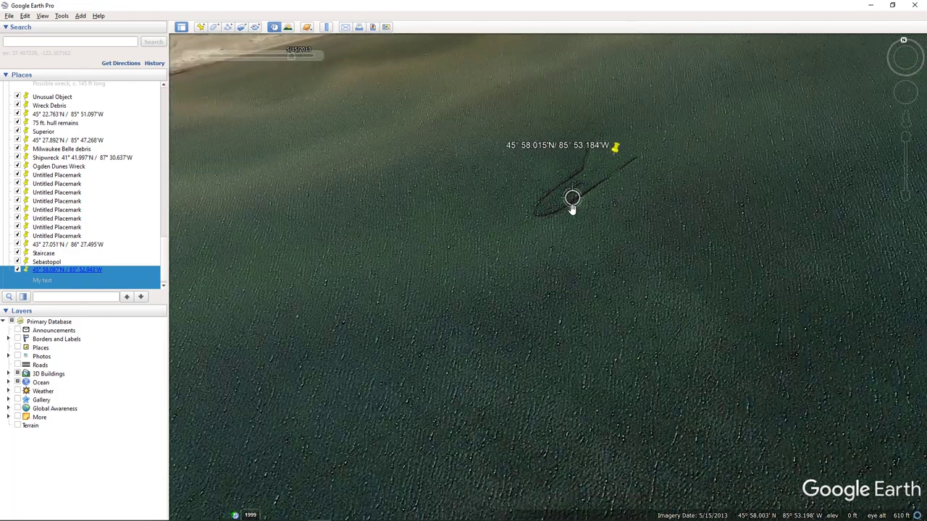
Step: Tilt and pan around the wreck and the 45°58.097' placemark to frame the hull outline
drag(546, 265, 544, 378)
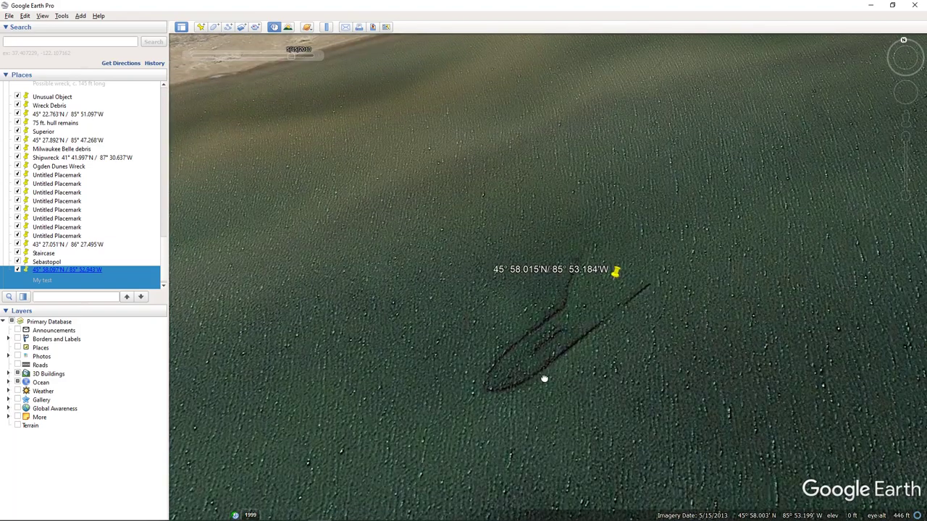
scroll(543, 379, down, 4)
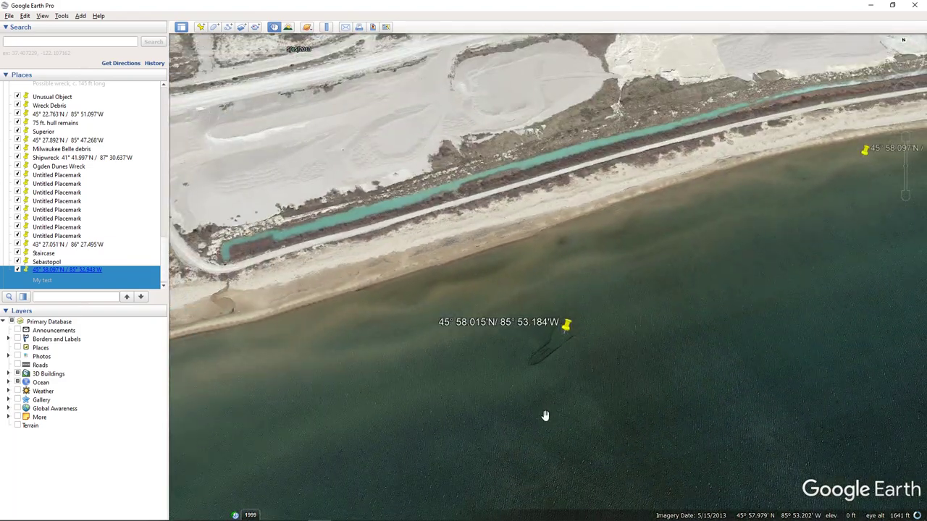
drag(592, 373, 424, 442)
scroll(683, 326, up, 3)
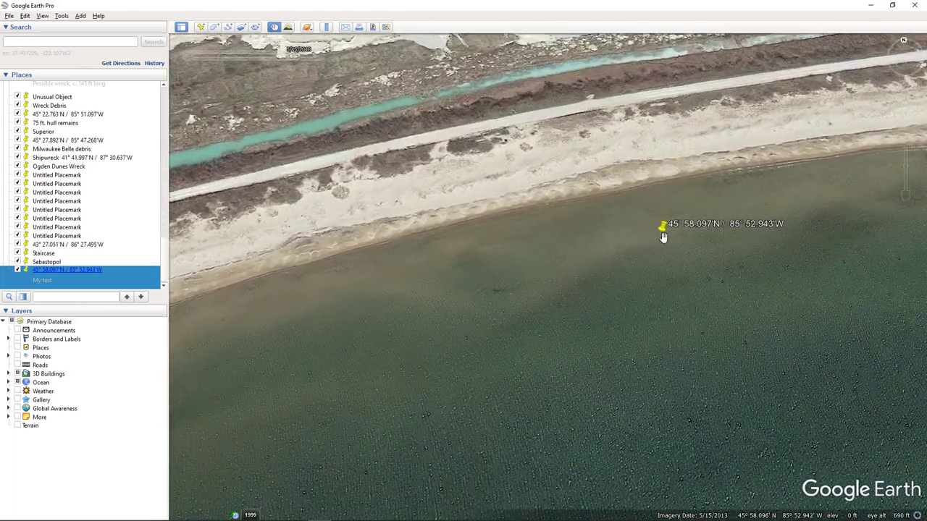
drag(524, 384, 734, 228)
drag(460, 366, 715, 259)
scroll(540, 326, down, 3)
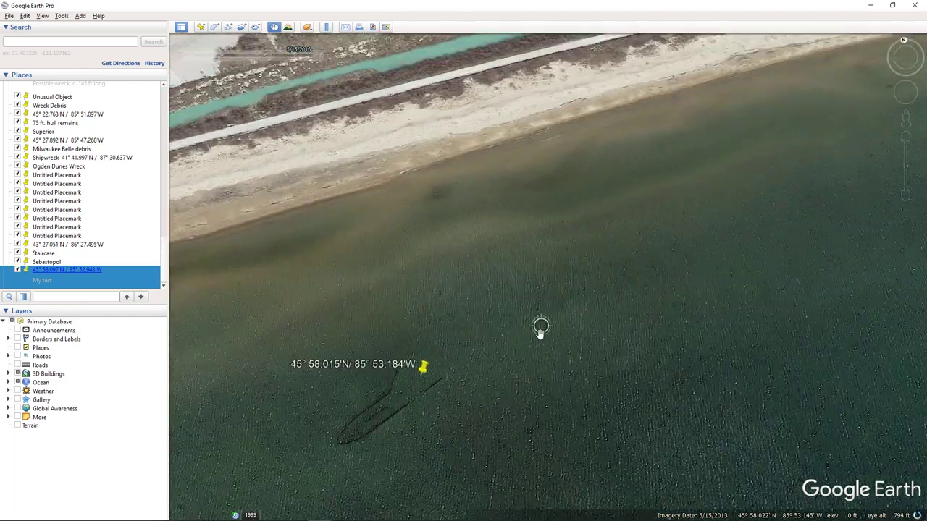
drag(534, 337, 585, 332)
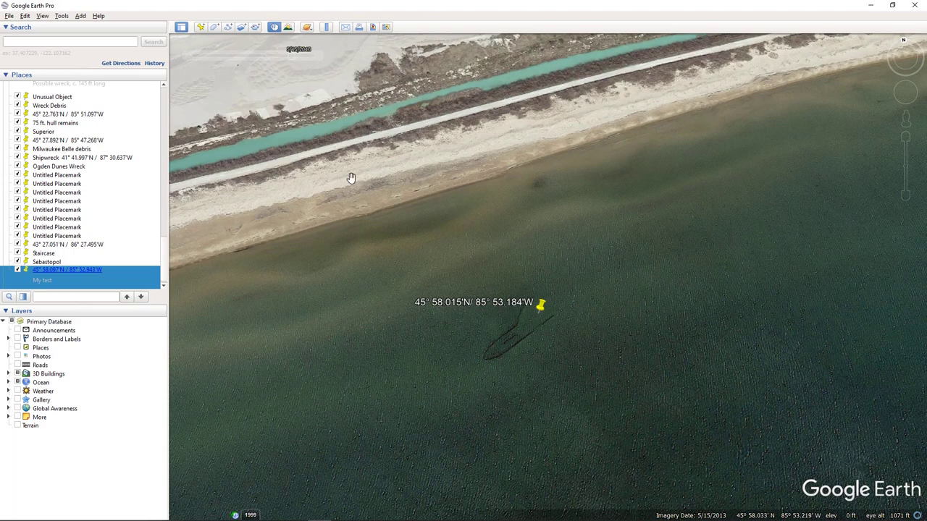
scroll(476, 295, up, 2)
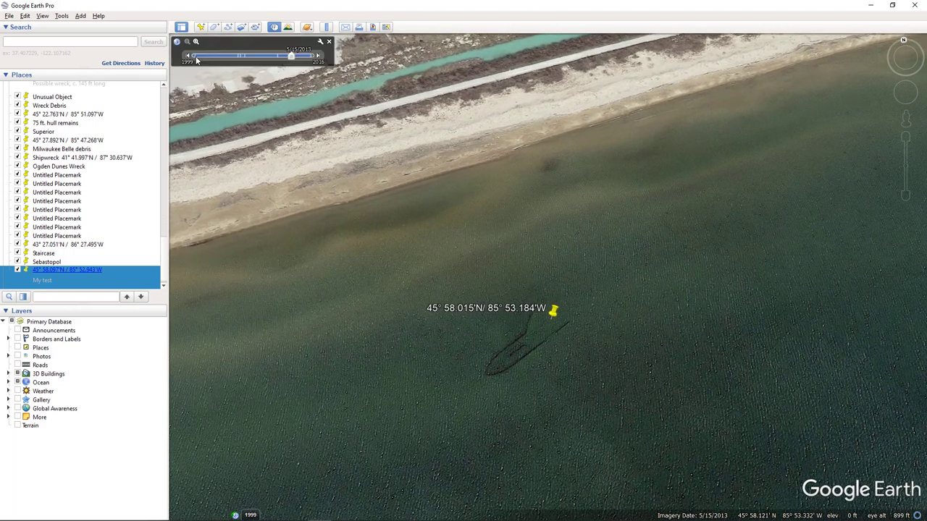
Step: Switch to the 6/21/2011 imagery and pan past the river toward the shoreline placemarks
click(189, 58)
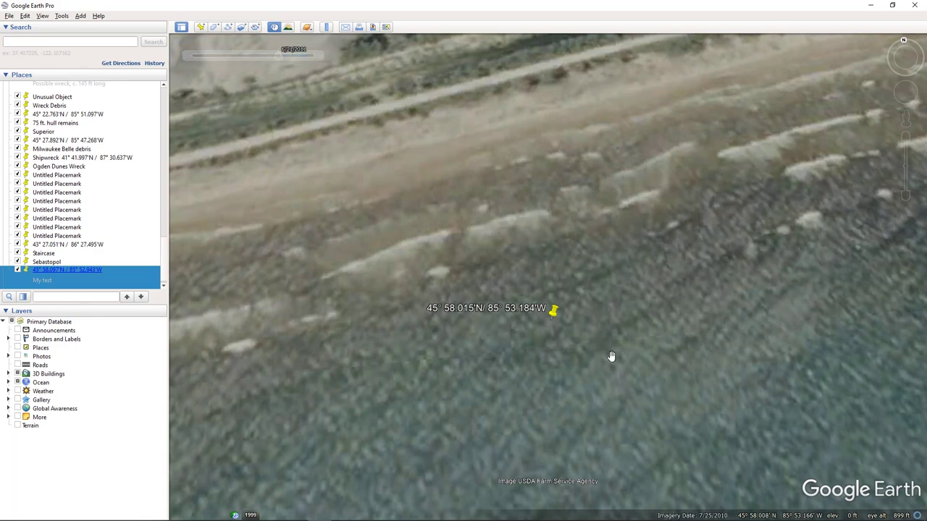
scroll(599, 362, down, 3)
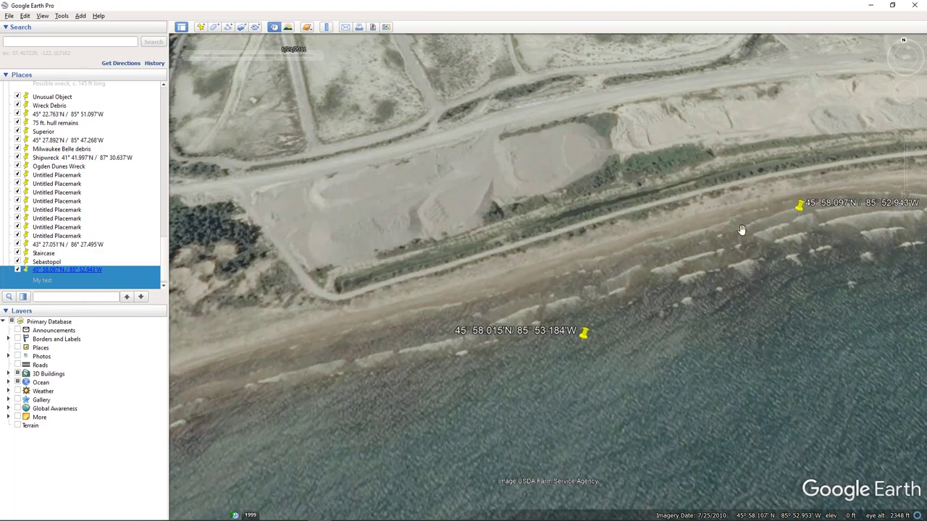
scroll(621, 373, down, 1)
drag(616, 406, 625, 266)
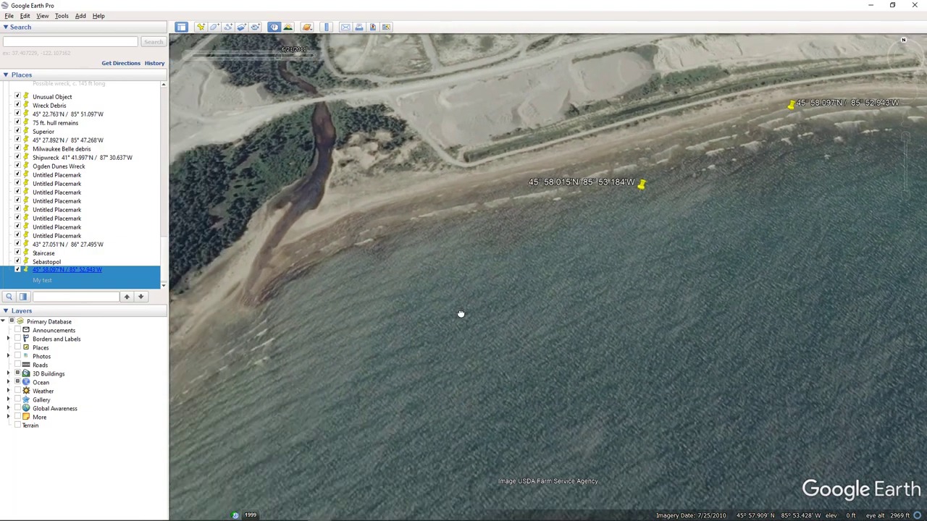
drag(459, 314, 633, 354)
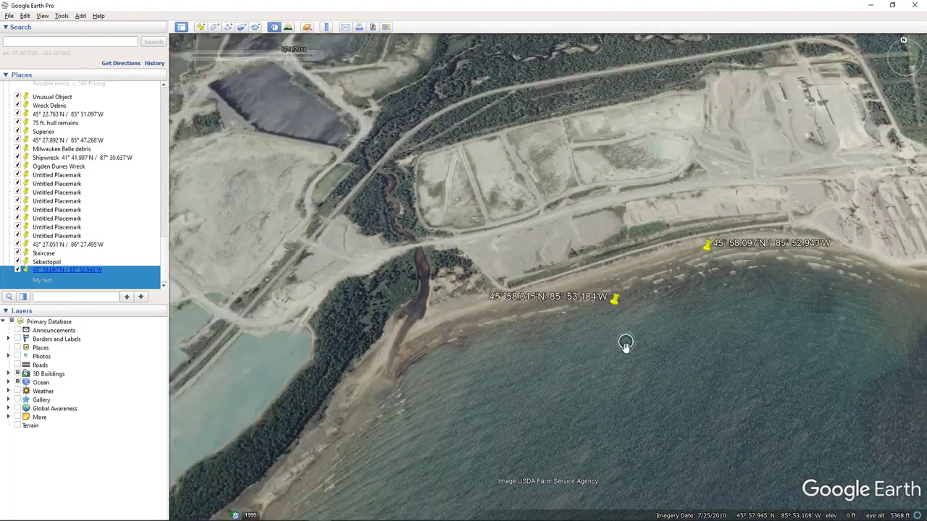
scroll(625, 344, down, 10)
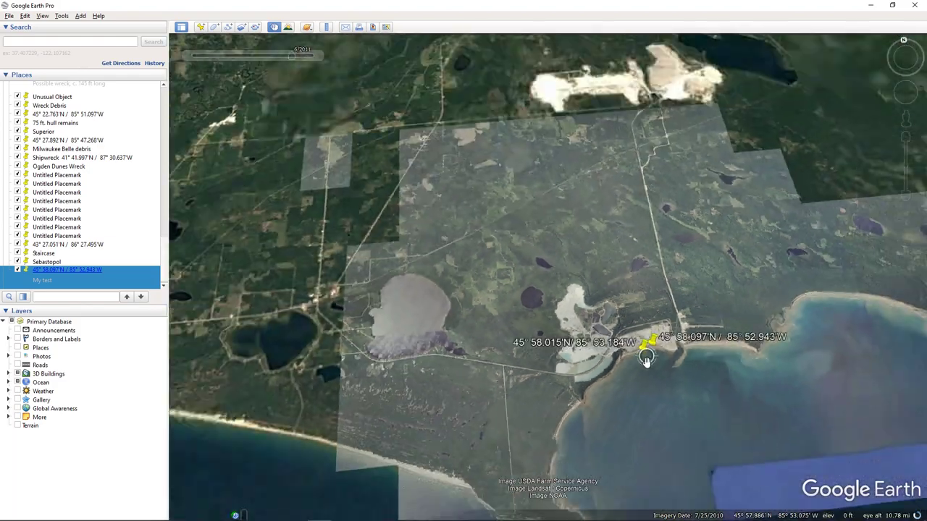
drag(647, 360, 658, 265)
Step: Zoom in and center the view closely on the two shoreline wreck placemarks
scroll(641, 317, up, 3)
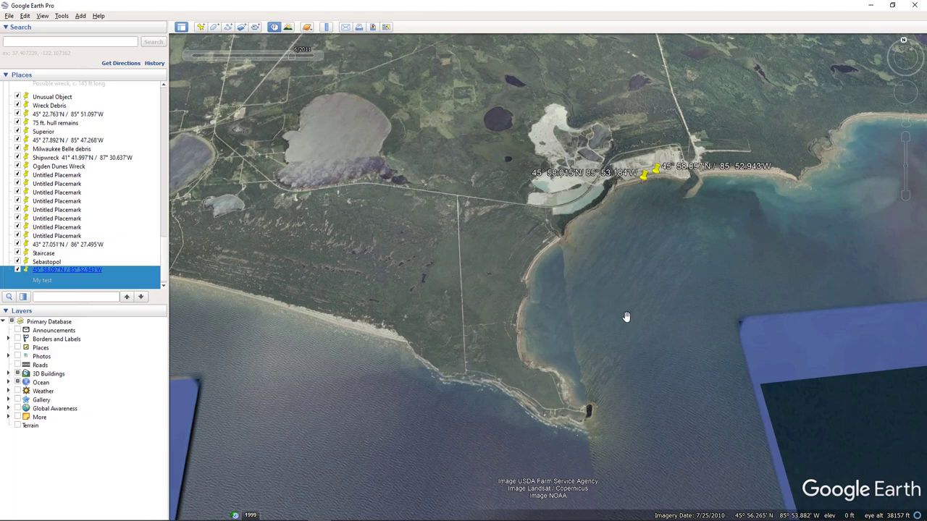
scroll(627, 316, down, 5)
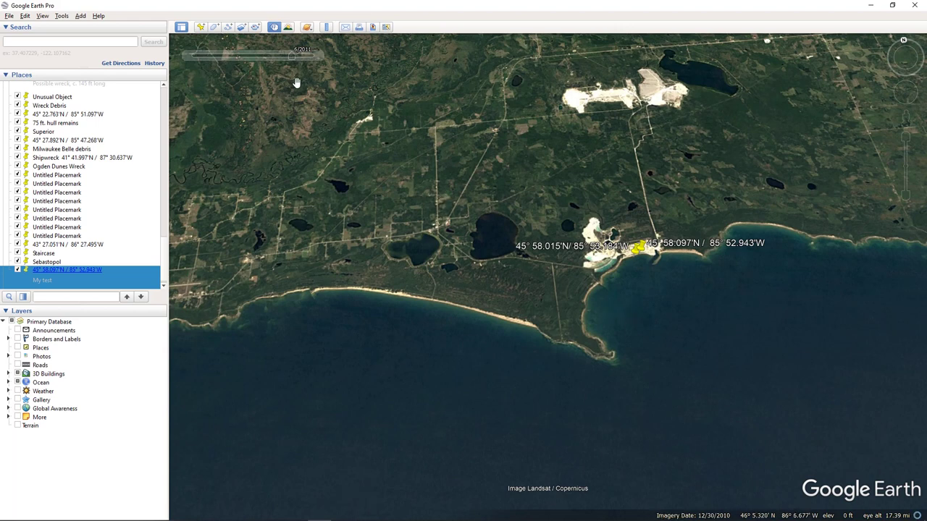
scroll(635, 346, up, 5)
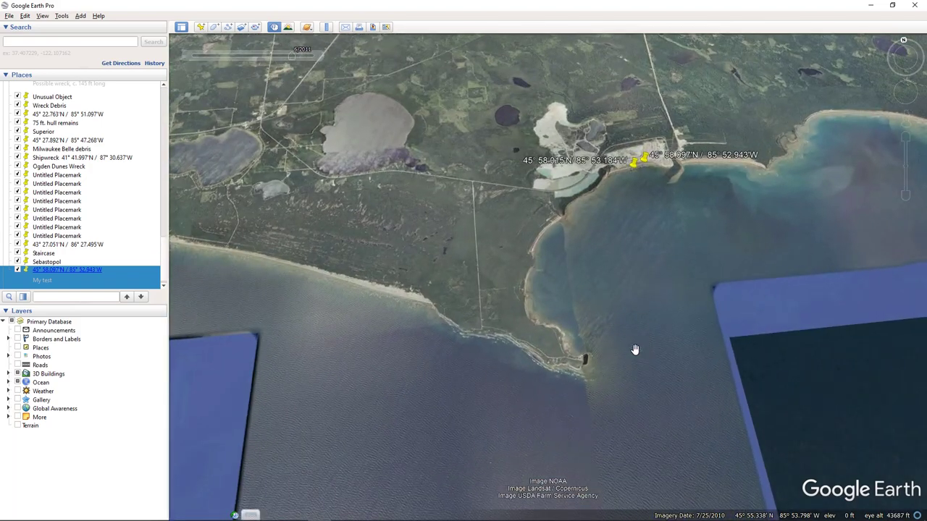
scroll(635, 350, up, 3)
scroll(553, 356, up, 3)
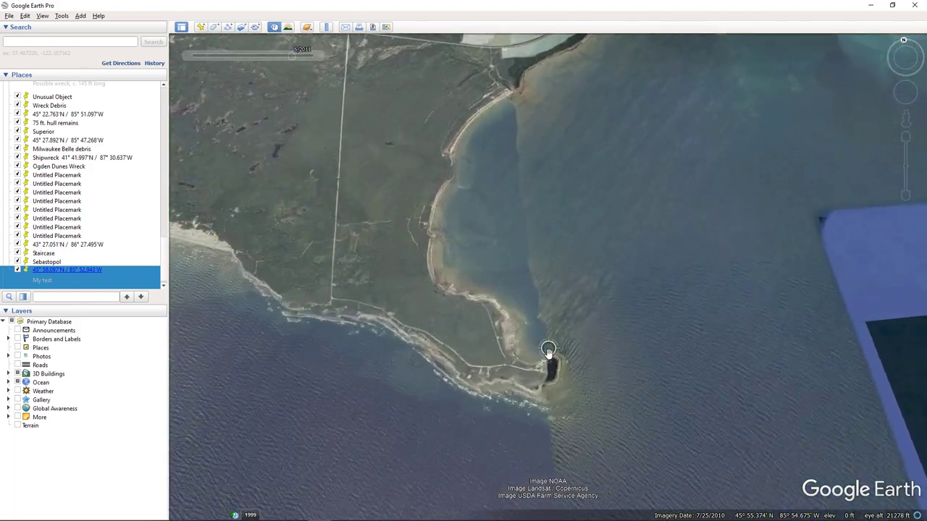
scroll(554, 366, up, 3)
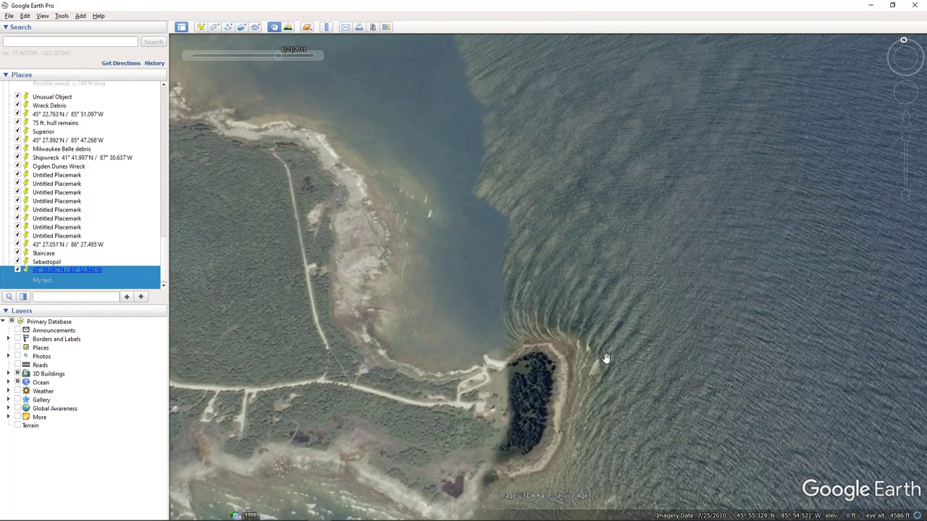
scroll(606, 358, down, 3)
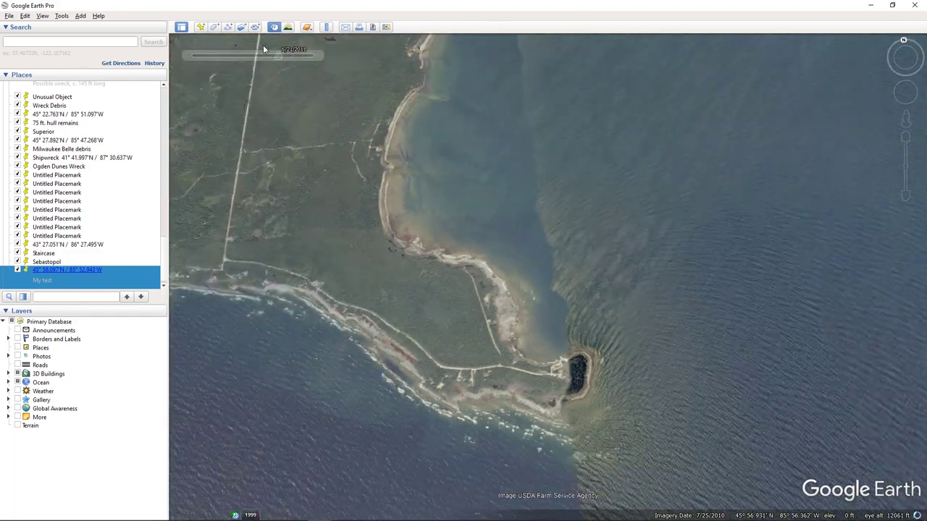
scroll(558, 298, down, 3)
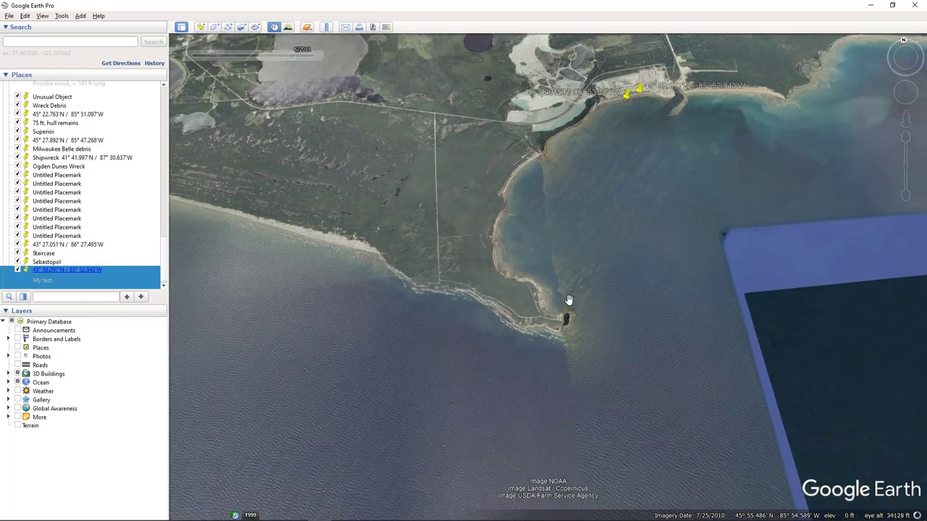
scroll(569, 304, up, 3)
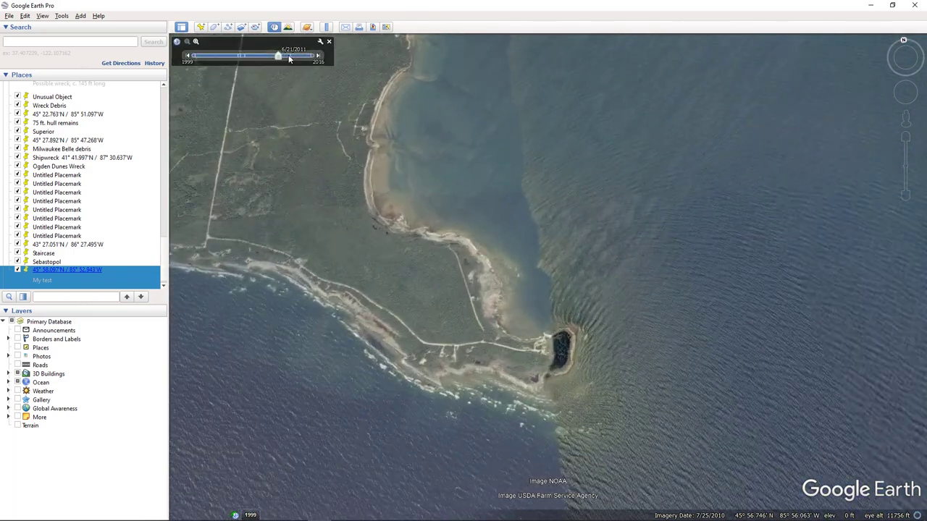
drag(613, 118, 455, 480)
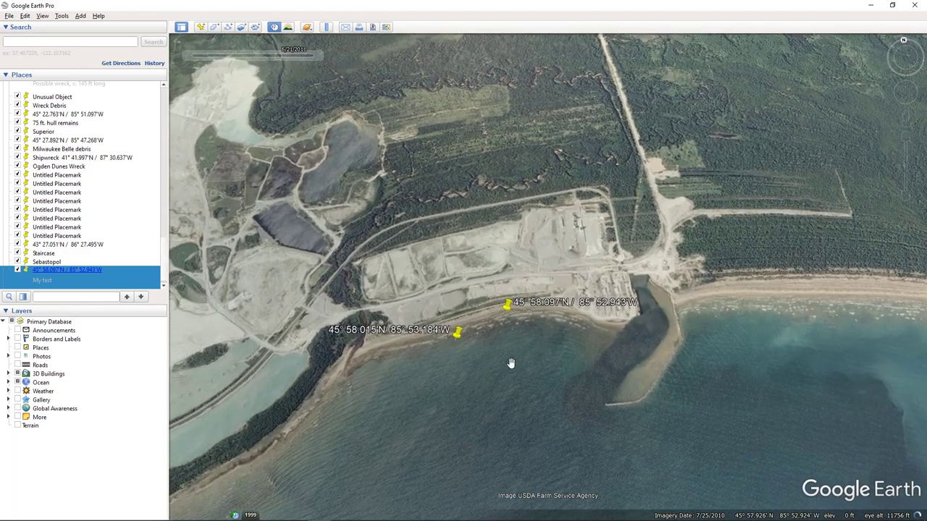
drag(511, 362, 559, 354)
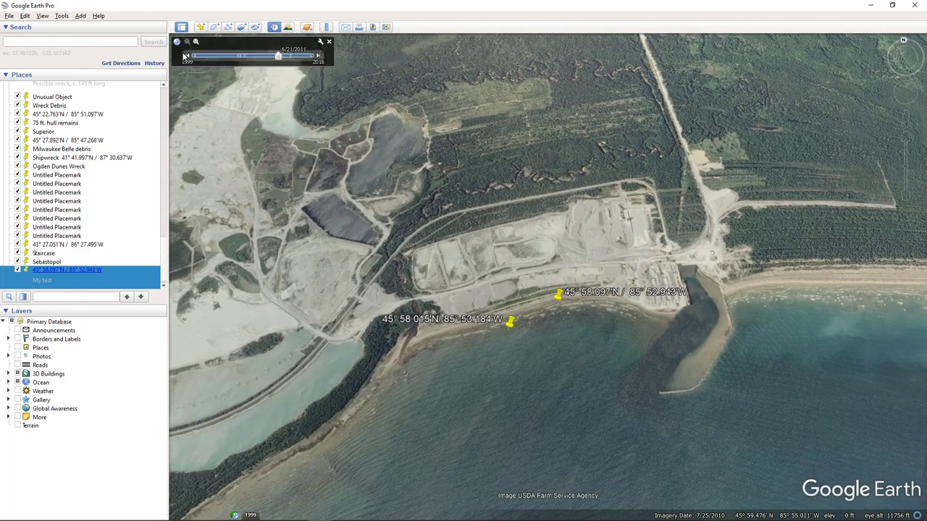
scroll(512, 338, up, 3)
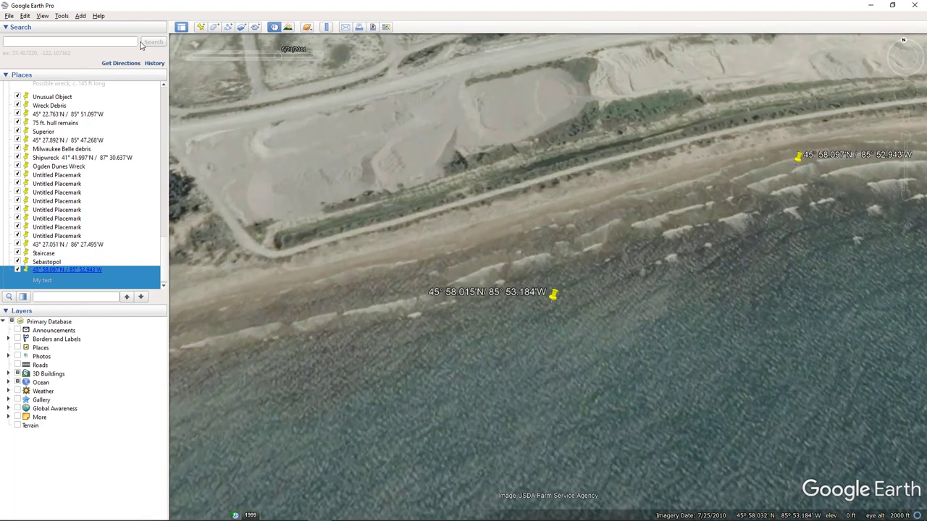
Step: Step the imagery back three dates to 2006 and recenter on the shoreline placemarks
click(189, 56)
click(188, 56)
click(188, 57)
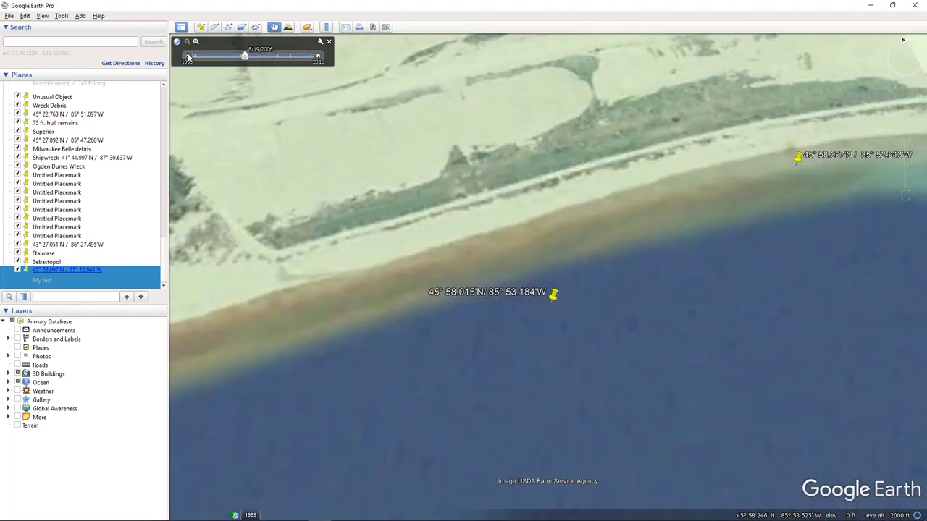
scroll(496, 360, down, 3)
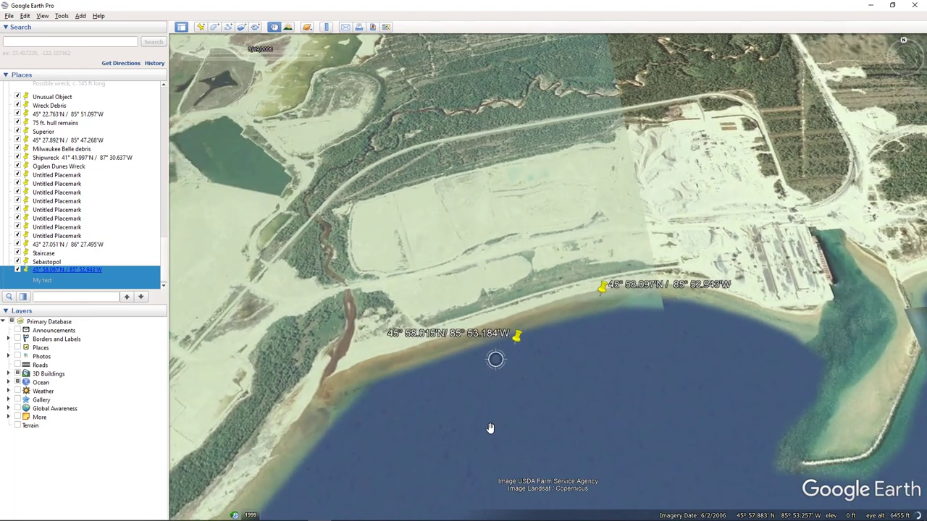
drag(491, 429, 537, 351)
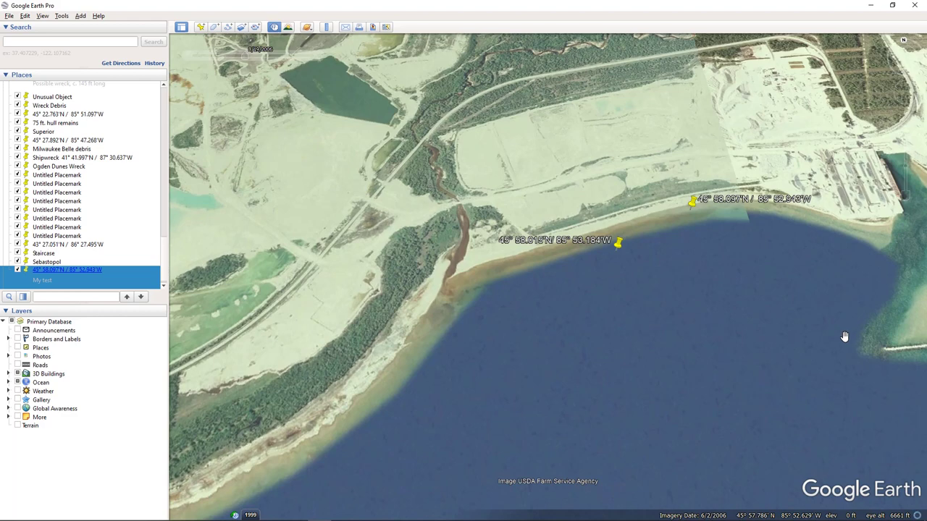
scroll(629, 275, up, 5)
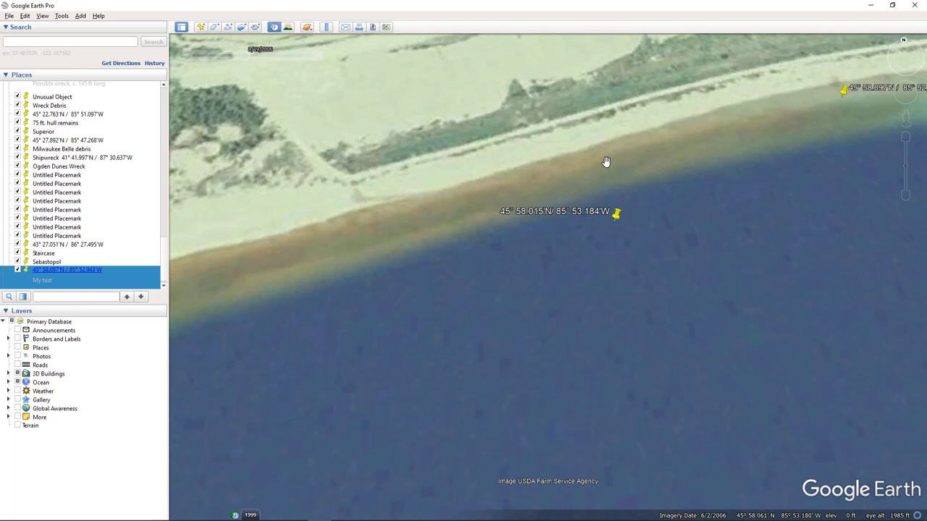
Step: Move back to the 2005 imagery, then to the black-and-white 4/30/1999 photos
mouse_move(245, 58)
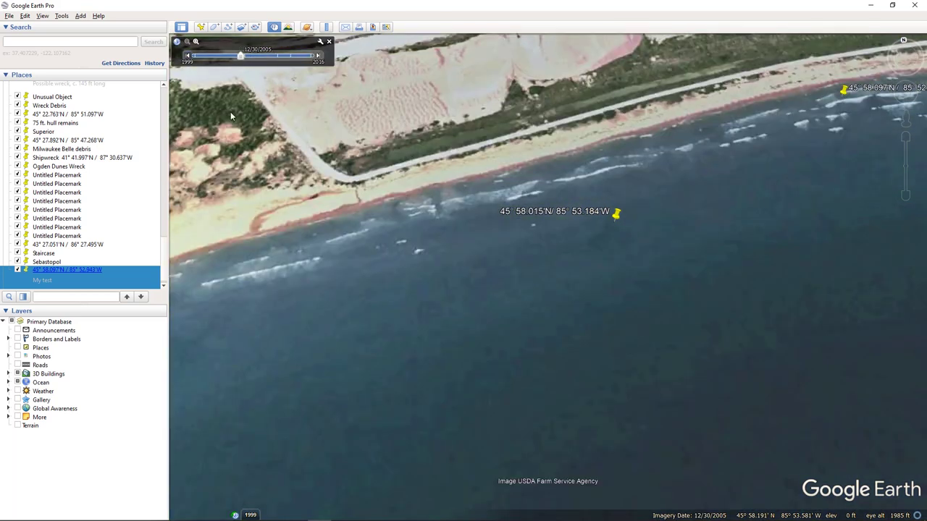
scroll(525, 254, up, 2)
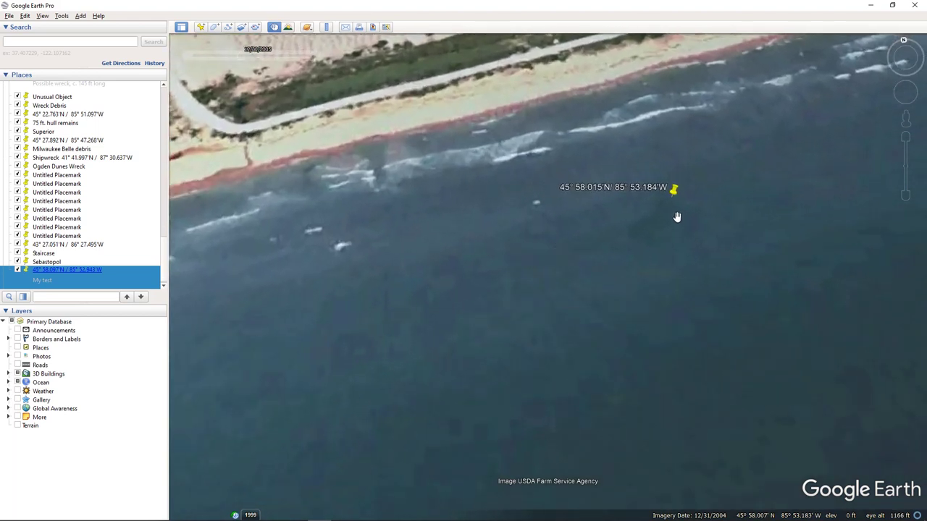
scroll(589, 265, down, 3)
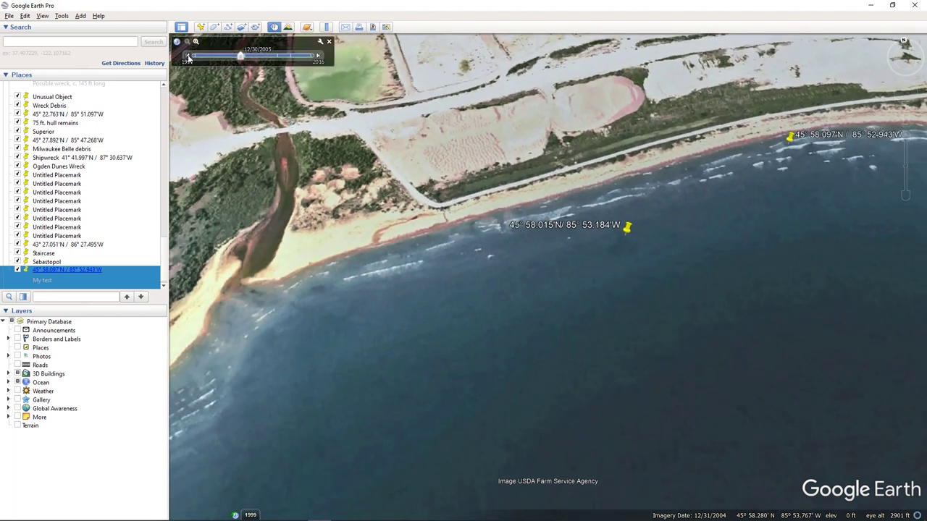
click(187, 56)
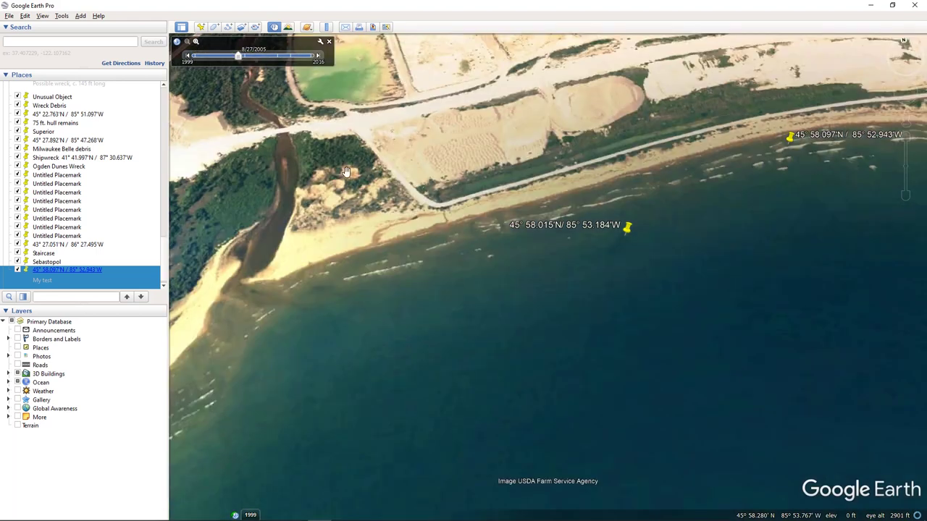
scroll(659, 260, up, 3)
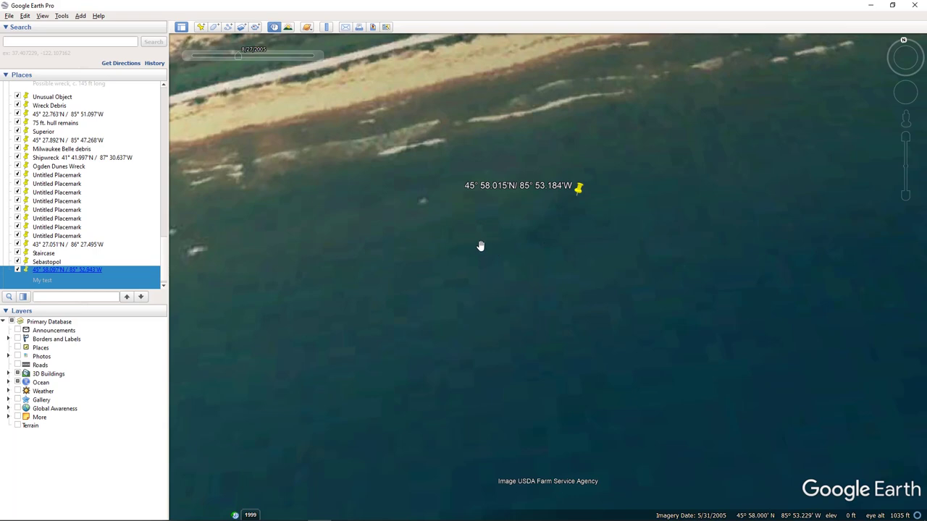
scroll(478, 245, down, 2)
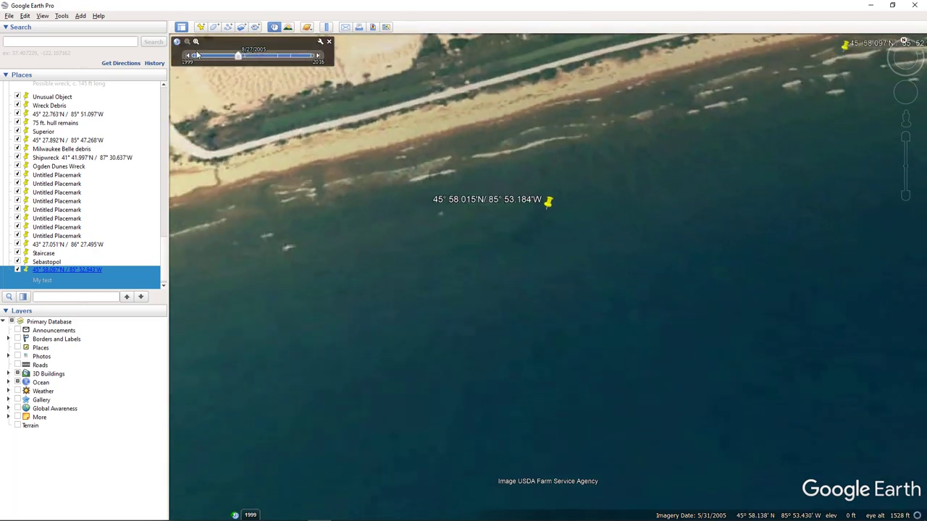
click(188, 56)
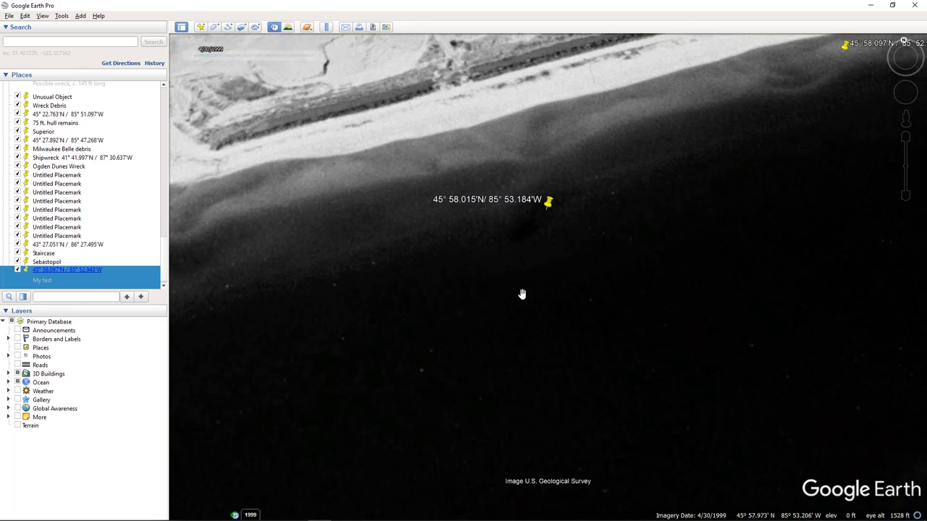
scroll(522, 294, up, 2)
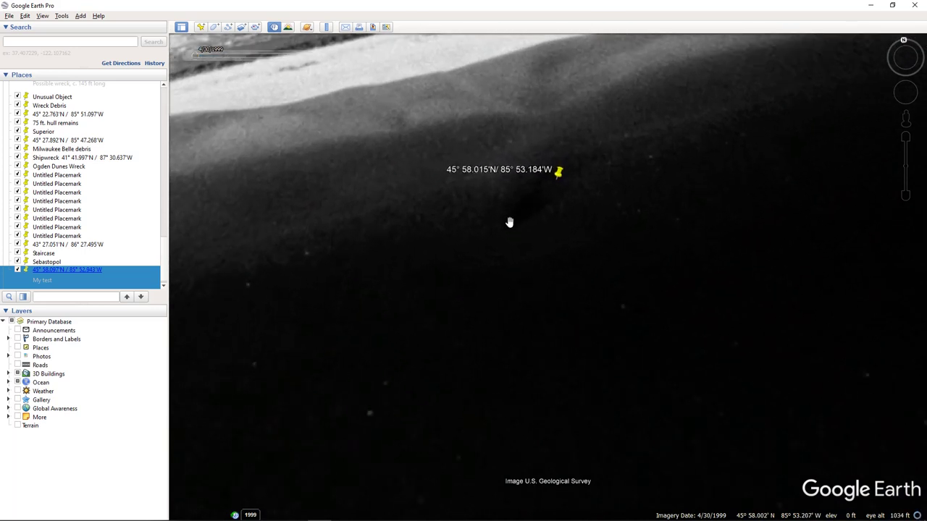
scroll(551, 318, down, 6)
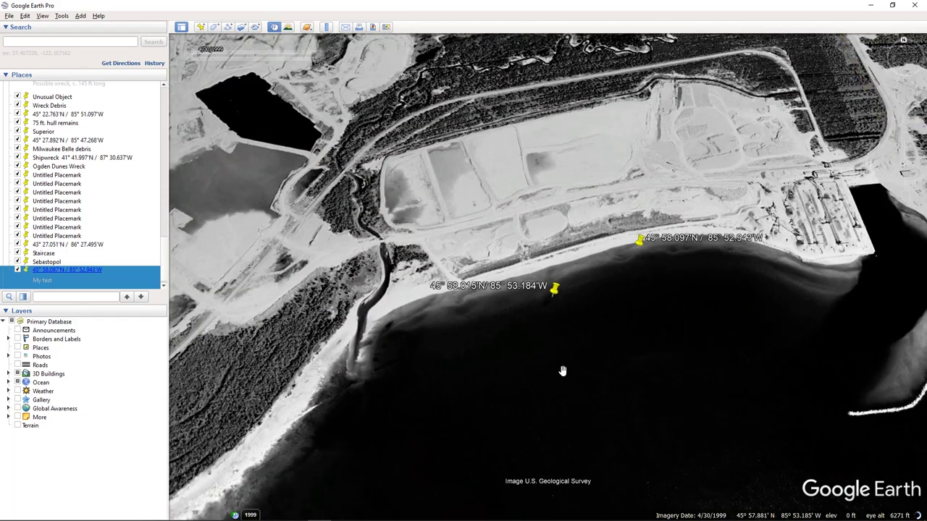
Step: Pan from the pier east along the forested shoreline to the headland and open water
drag(565, 372, 440, 265)
drag(625, 239, 385, 297)
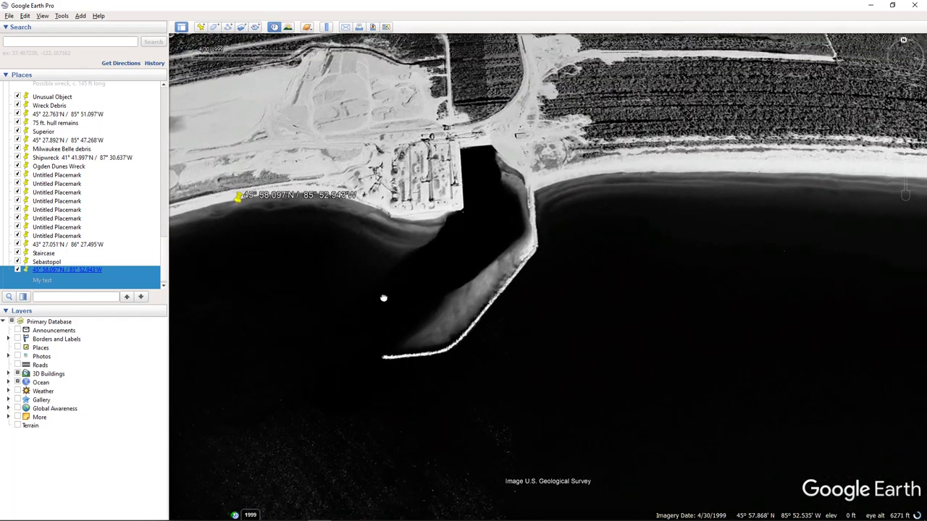
drag(724, 257, 410, 252)
drag(667, 340, 446, 256)
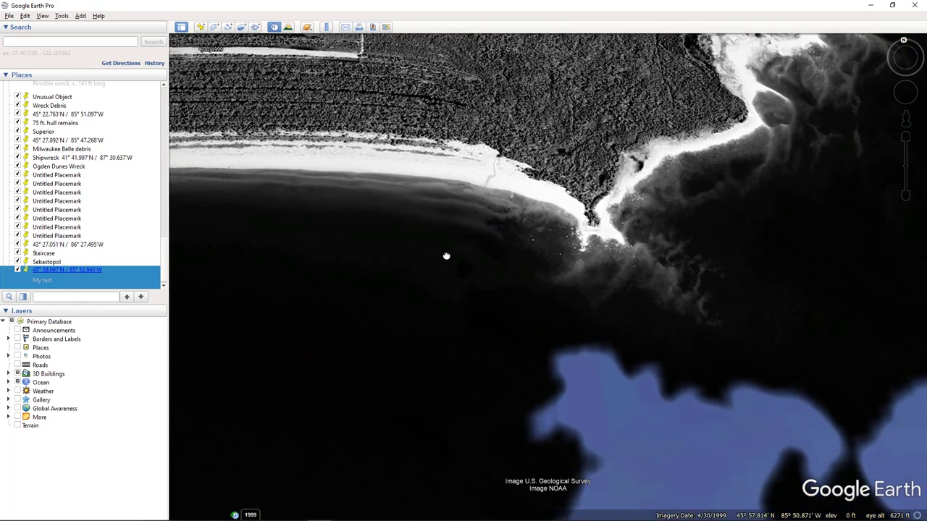
scroll(553, 236, down, 5)
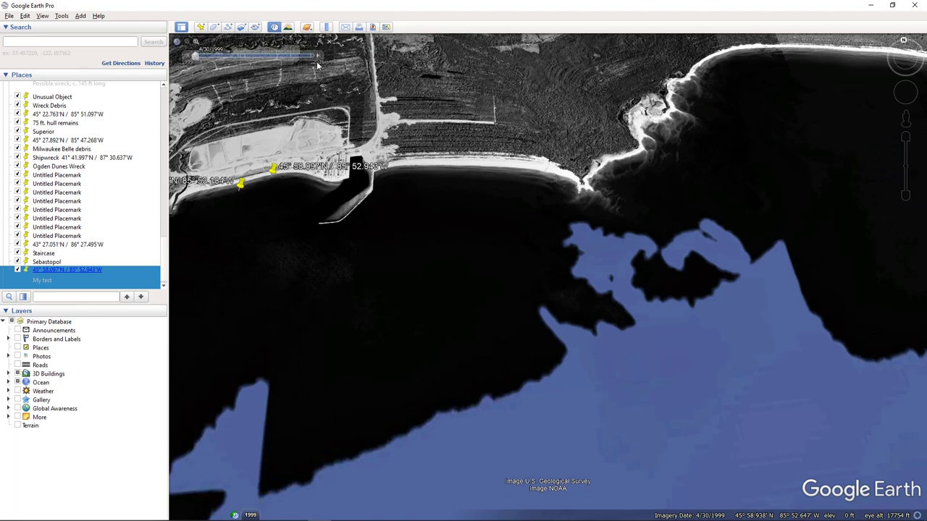
Step: Return to the 5/8/2016 imagery and pan to the forested shoreline near 46° 1'N / 85° 15'W
click(318, 58)
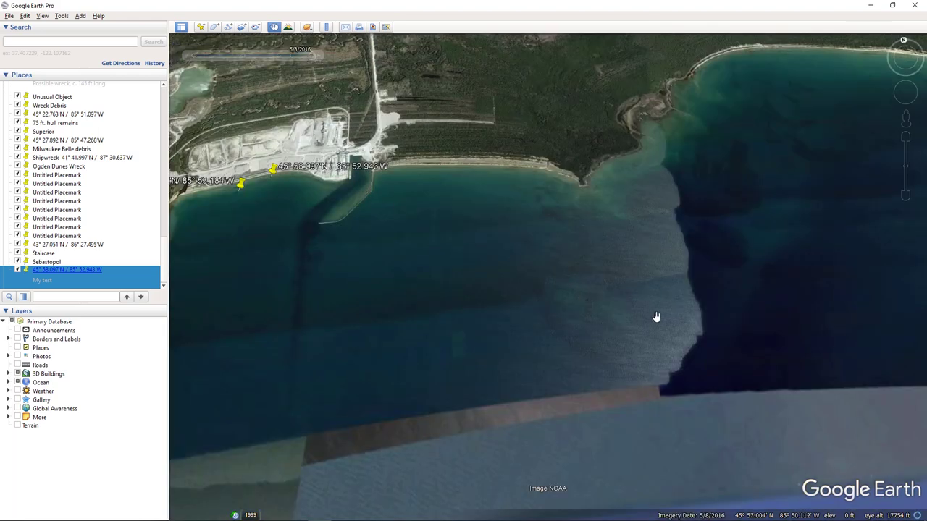
scroll(749, 244, down, 5)
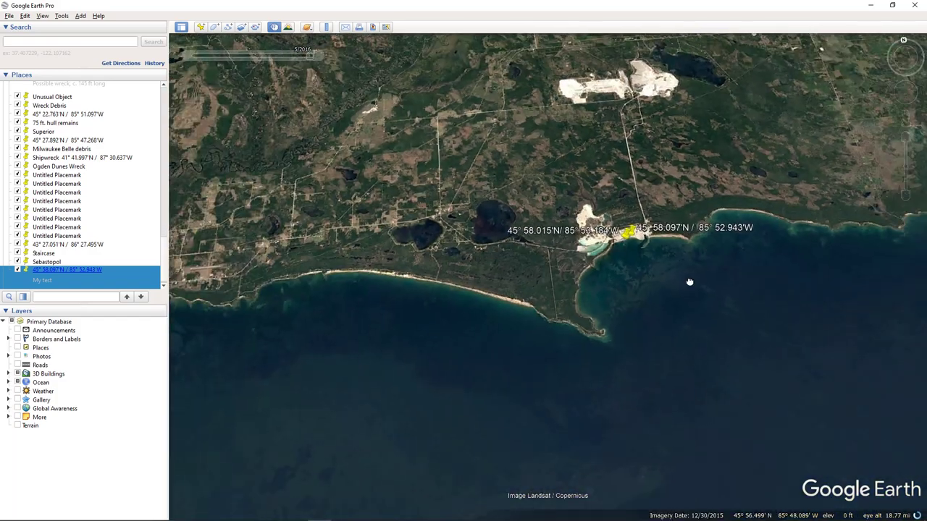
drag(689, 282, 279, 347)
drag(729, 161, 453, 237)
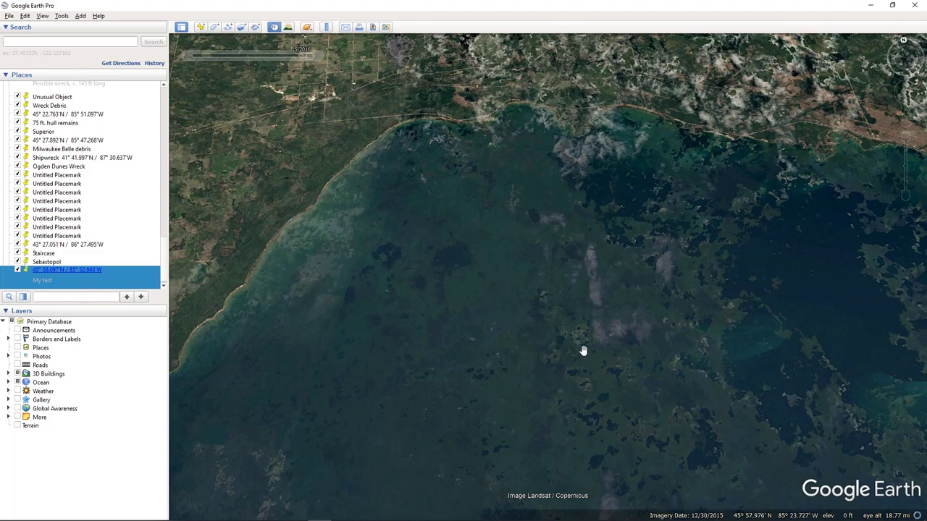
scroll(675, 370, up, 3)
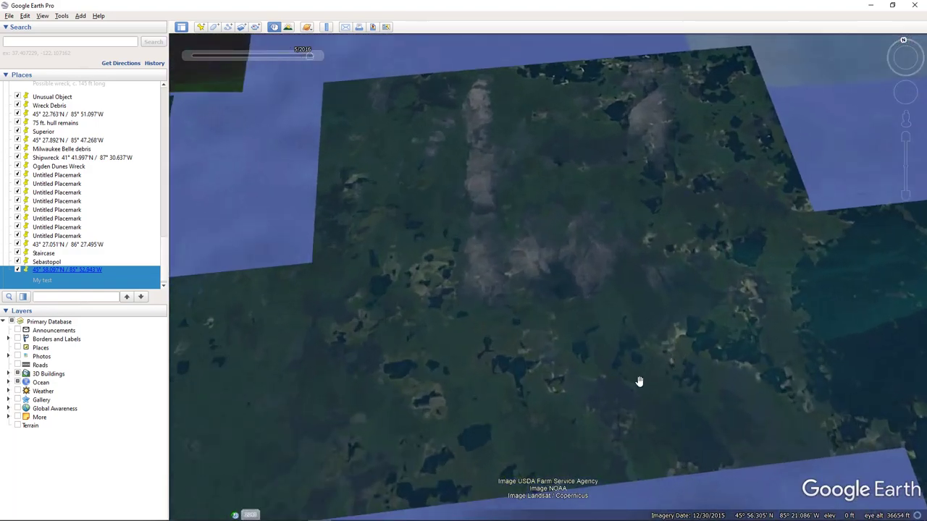
scroll(641, 379, up, 3)
scroll(616, 383, up, 3)
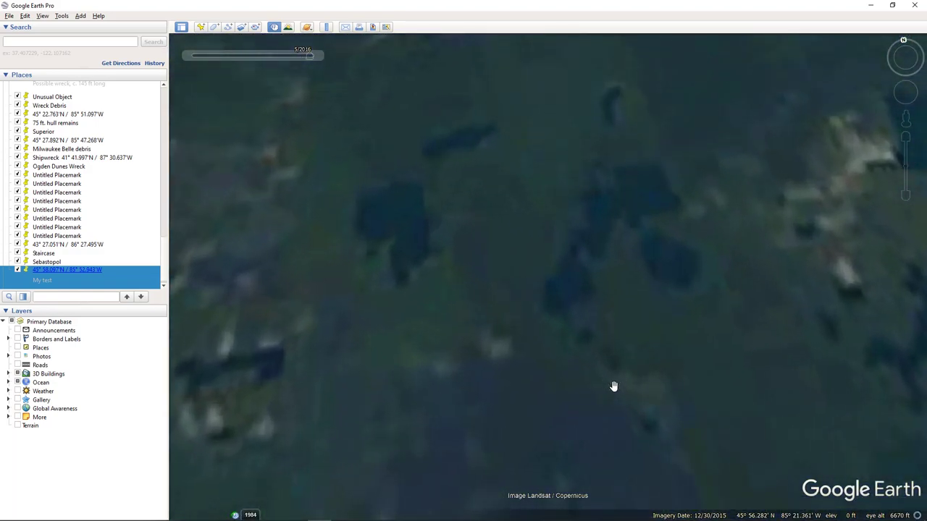
scroll(614, 383, down, 2)
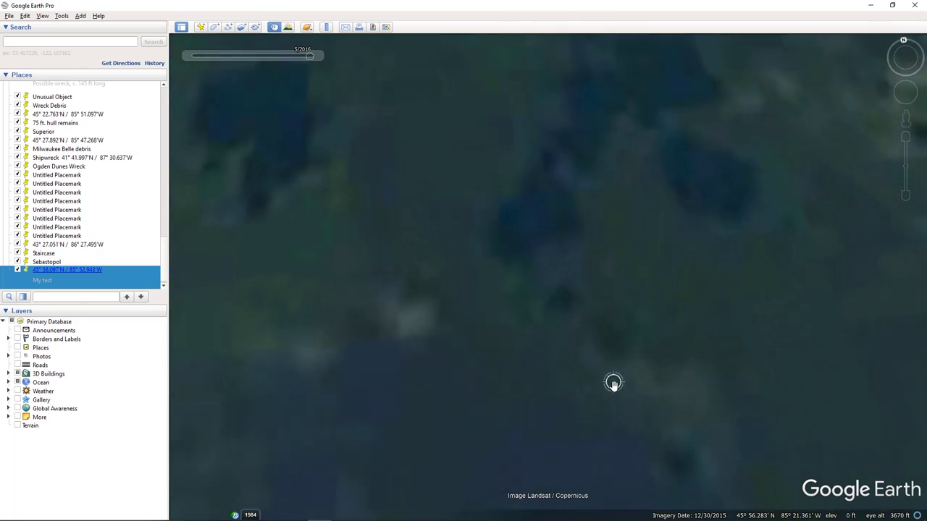
scroll(614, 383, down, 5)
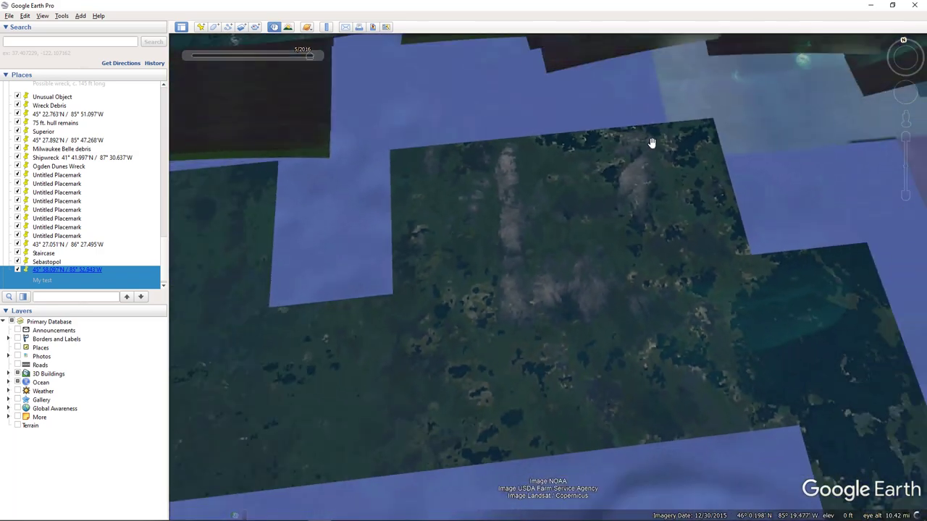
drag(652, 143, 596, 378)
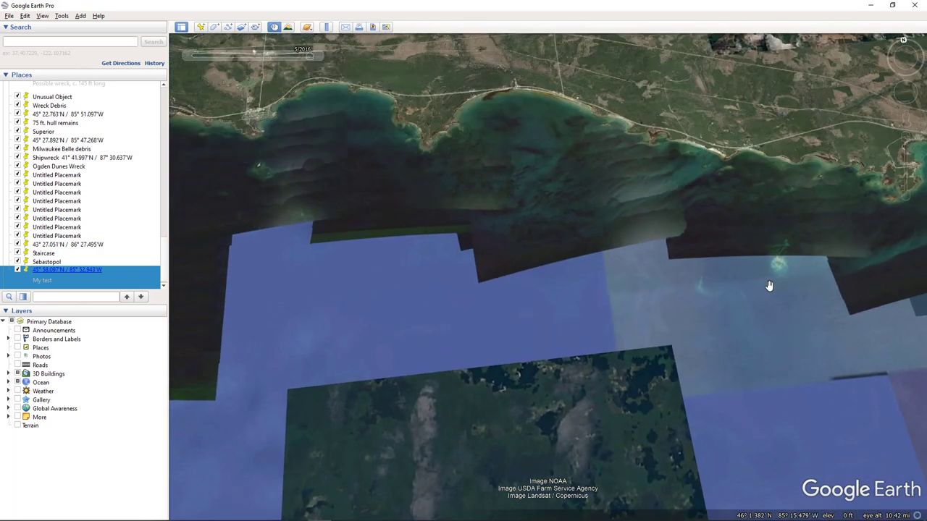
Step: Zoom out from about 4,000 ft to 48,000 ft over the shoreline and pale underwater ring
drag(772, 258, 634, 387)
scroll(655, 354, up, 3)
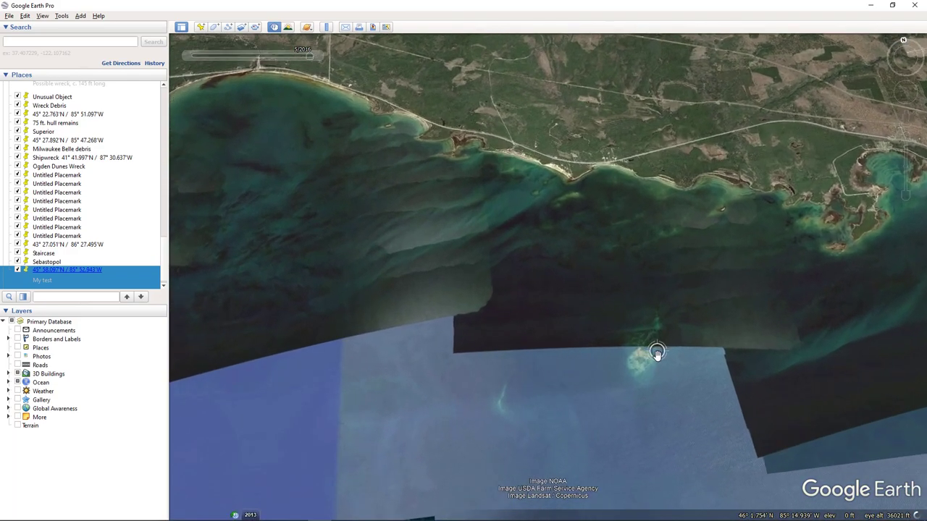
scroll(656, 353, up, 3)
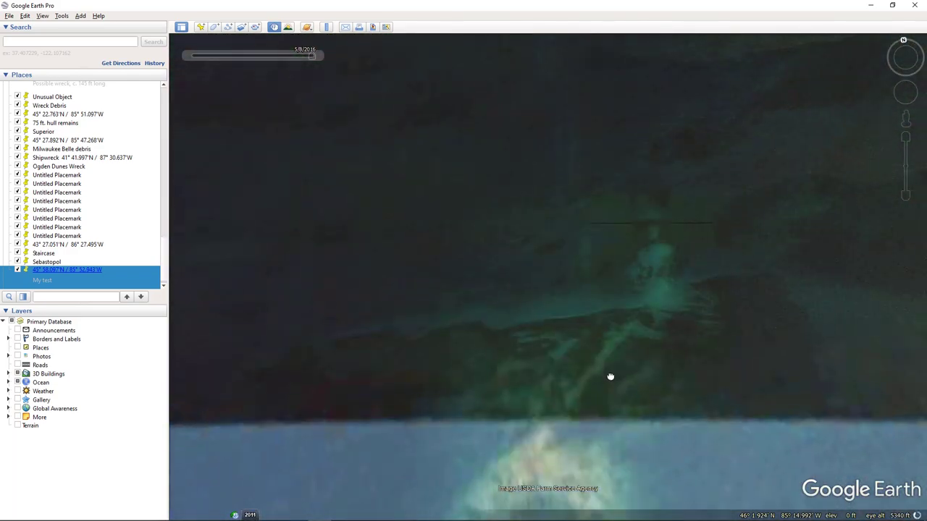
scroll(649, 351, up, 3)
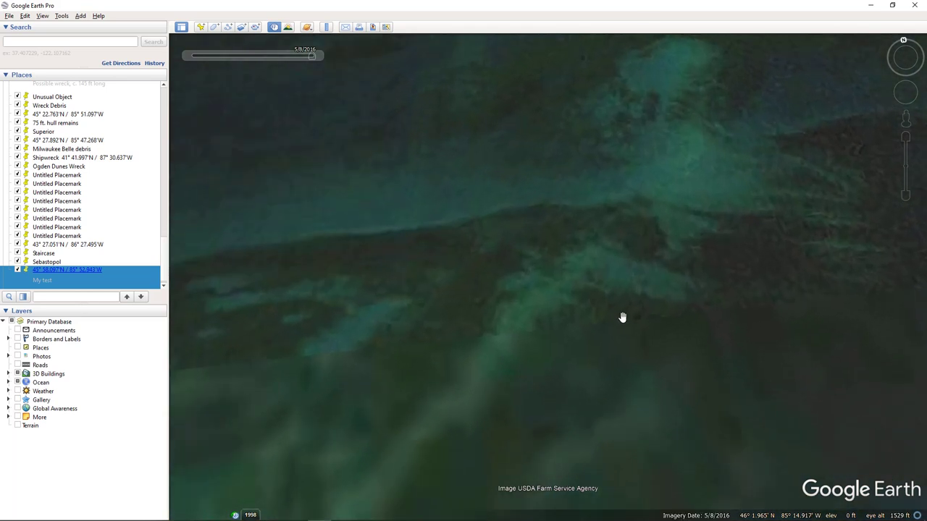
drag(635, 240, 509, 484)
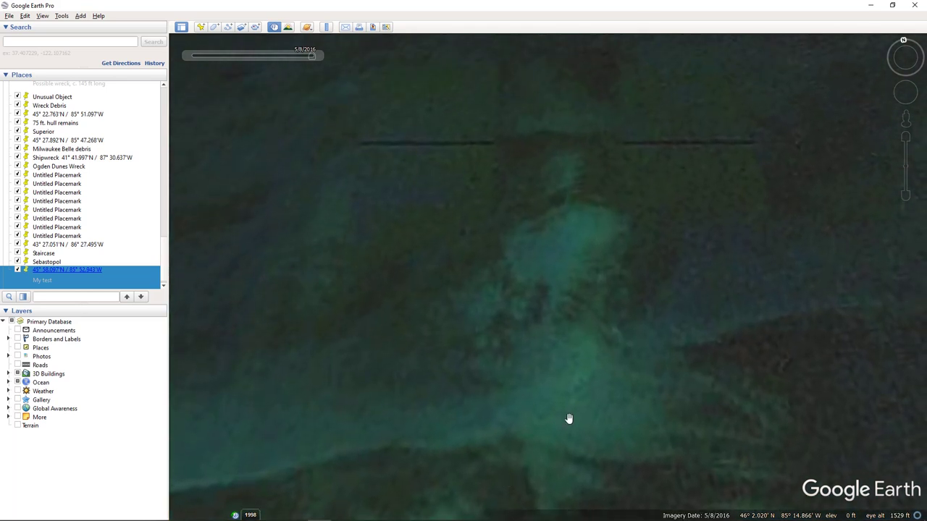
scroll(525, 430, down, 3)
scroll(515, 447, down, 2)
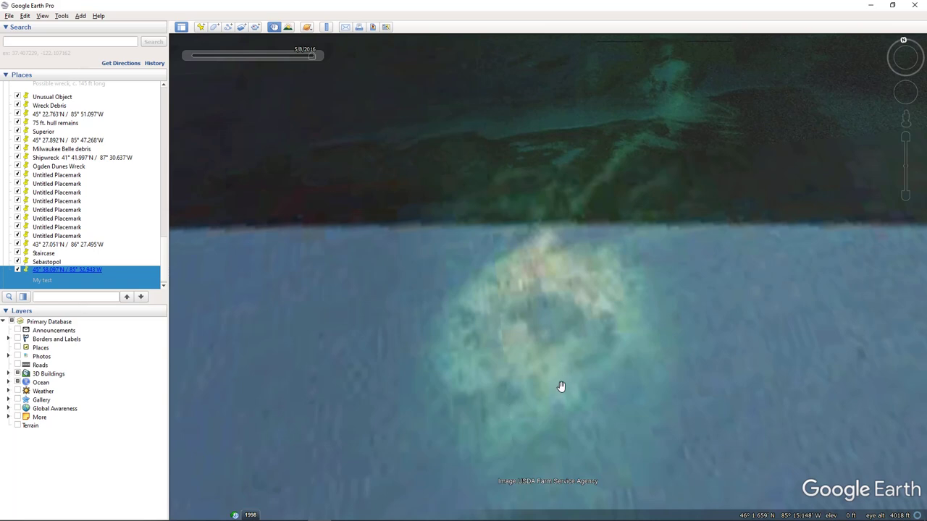
scroll(580, 354, down, 5)
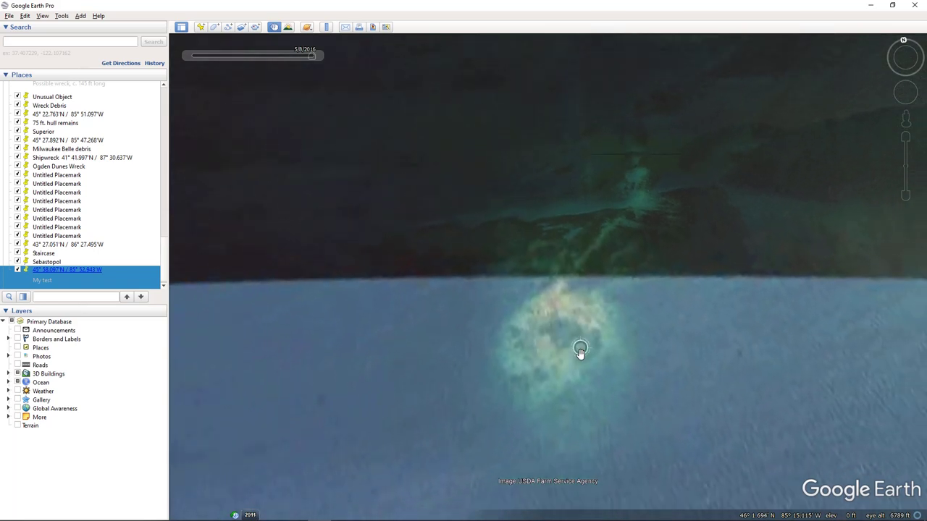
scroll(580, 354, down, 2)
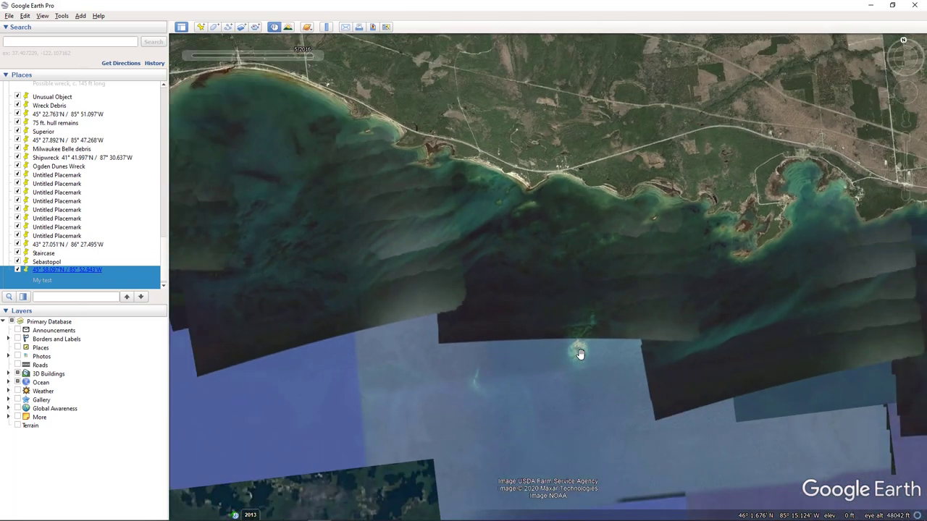
Step: Zoom to about 1,000 ft over the islands, pan across the dark patches, then zoom back out to 25,000 ft
scroll(579, 263, up, 2)
scroll(584, 331, up, 2)
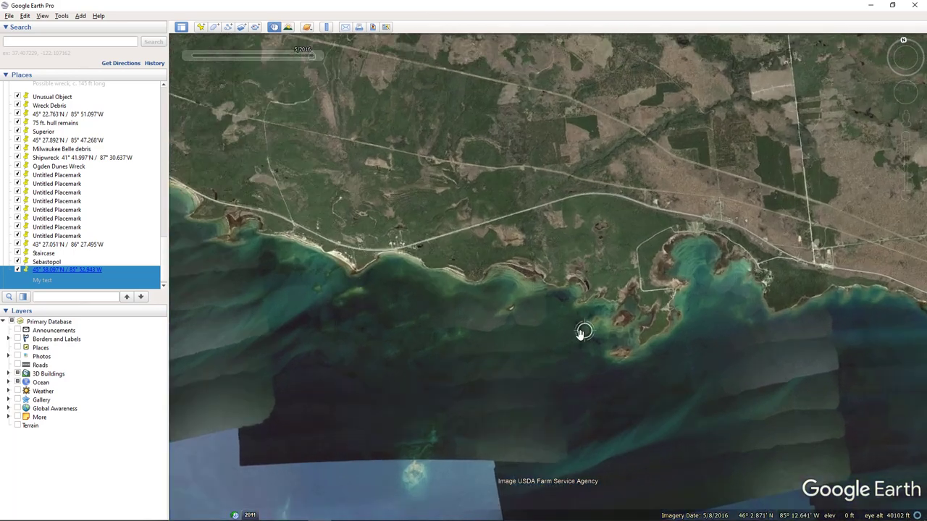
scroll(620, 338, up, 6)
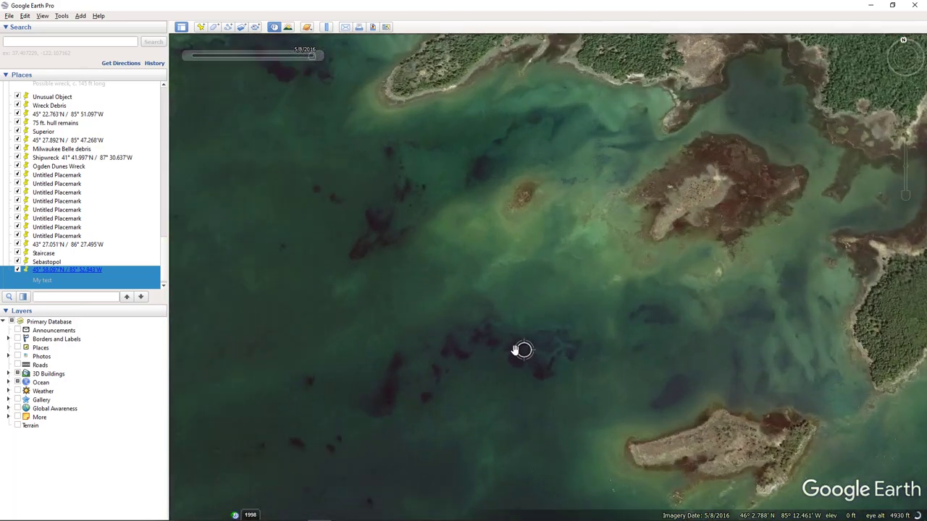
scroll(514, 348, up, 3)
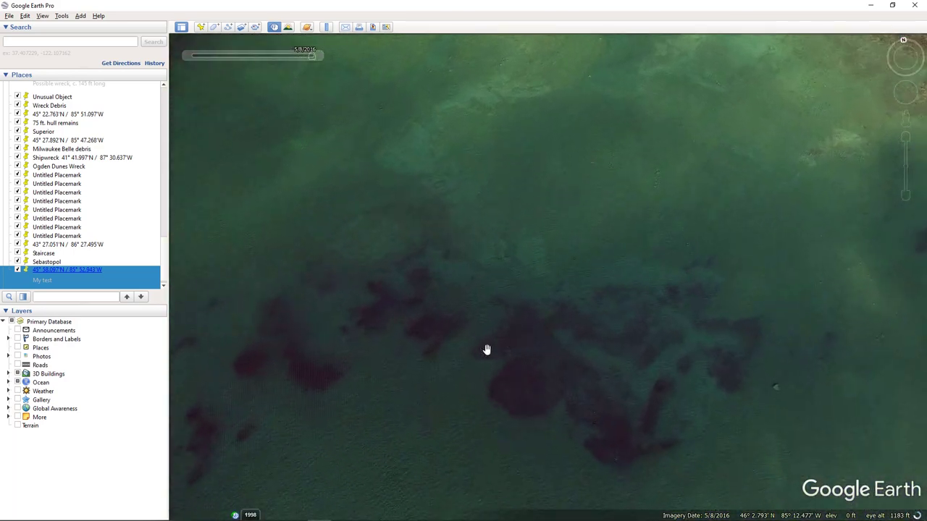
drag(438, 330, 780, 345)
drag(578, 234, 602, 343)
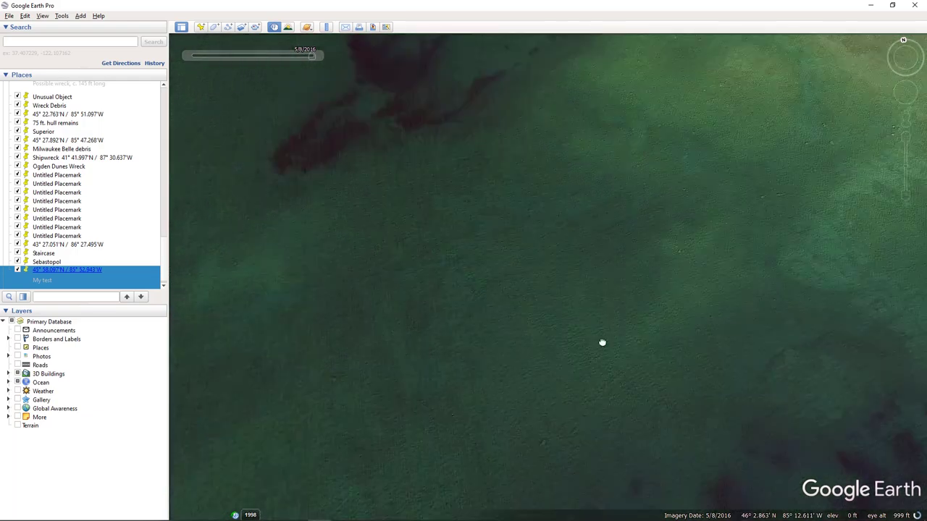
drag(502, 177, 576, 478)
drag(456, 172, 561, 459)
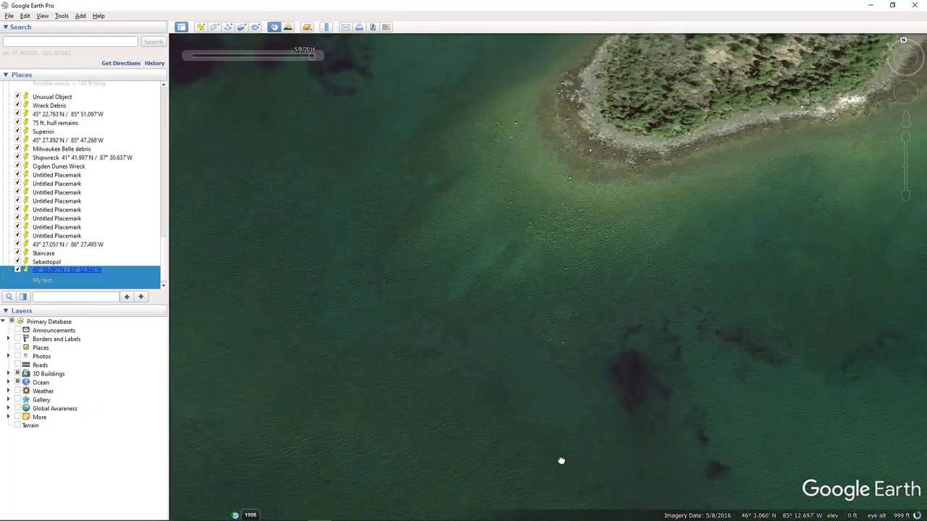
scroll(521, 413, down, 5)
scroll(518, 407, down, 6)
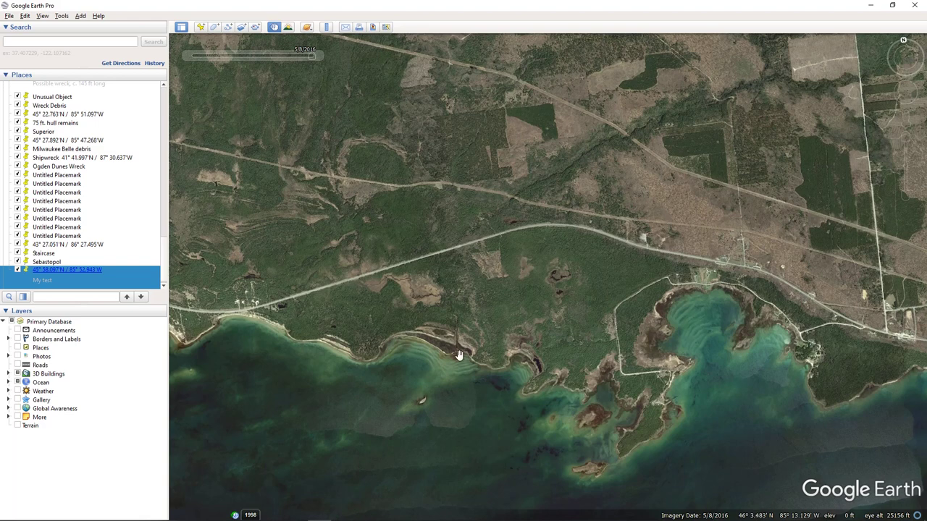
Step: Zoom in on the creek jetty and nearby coast, then zoom back out
scroll(486, 443, up, 5)
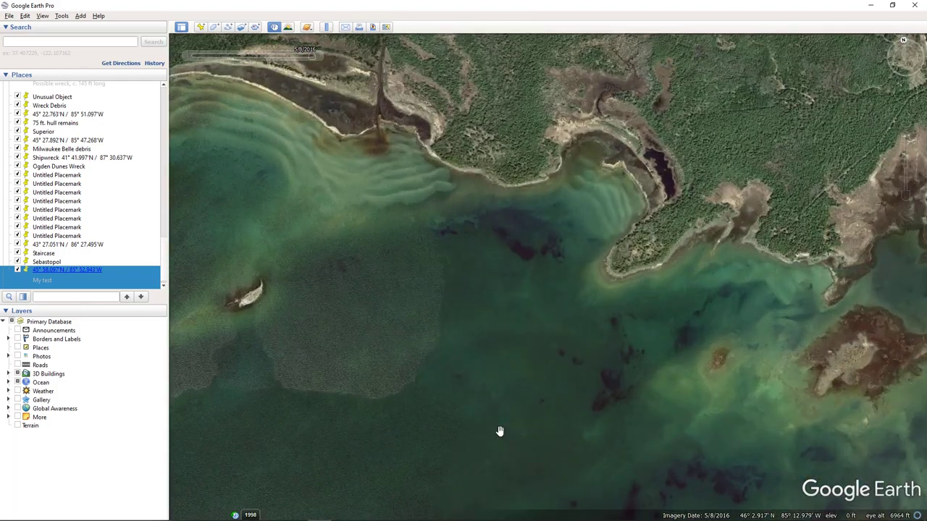
scroll(495, 434, up, 3)
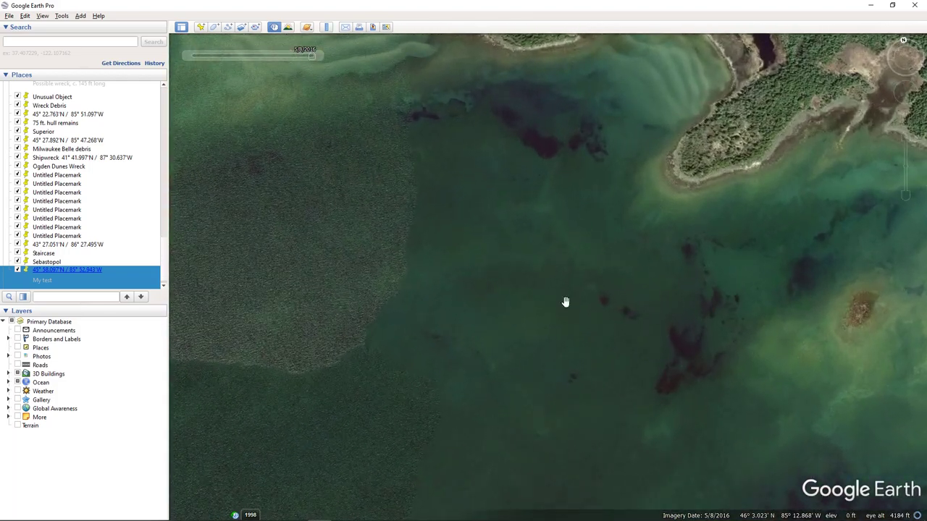
drag(570, 236, 583, 422)
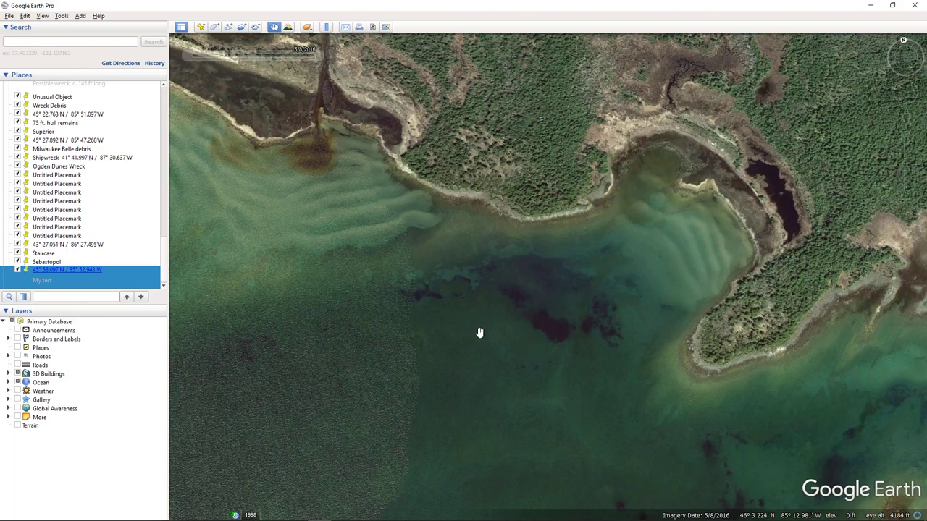
drag(457, 283, 687, 385)
scroll(554, 252, up, 2)
scroll(557, 257, up, 2)
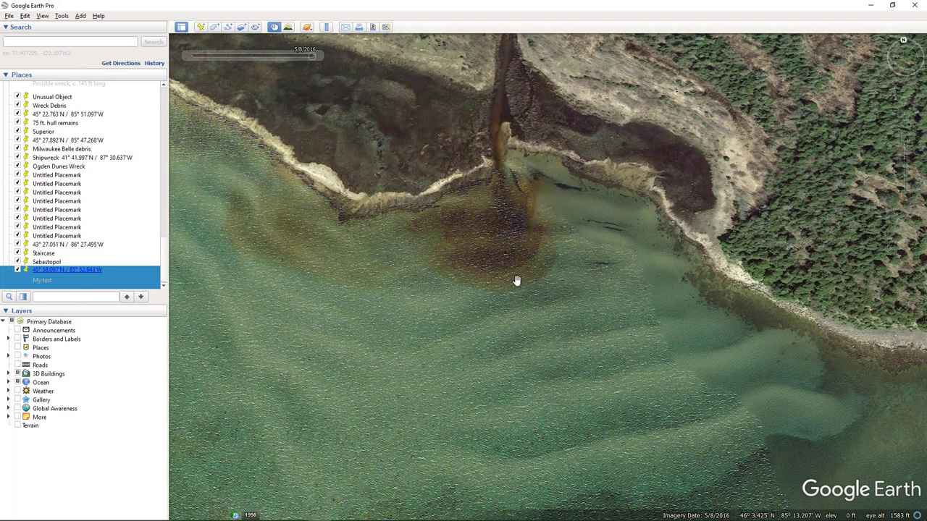
scroll(511, 271, down, 4)
scroll(518, 280, down, 2)
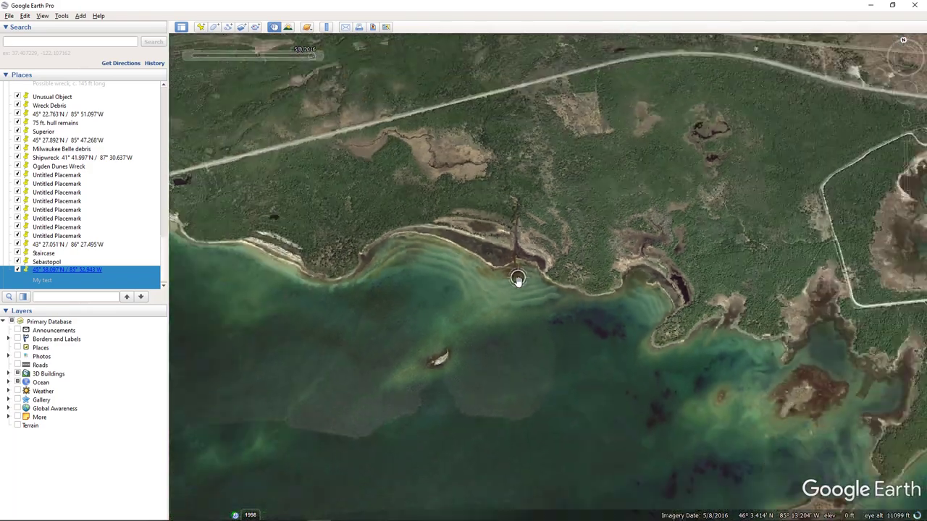
scroll(517, 279, down, 1)
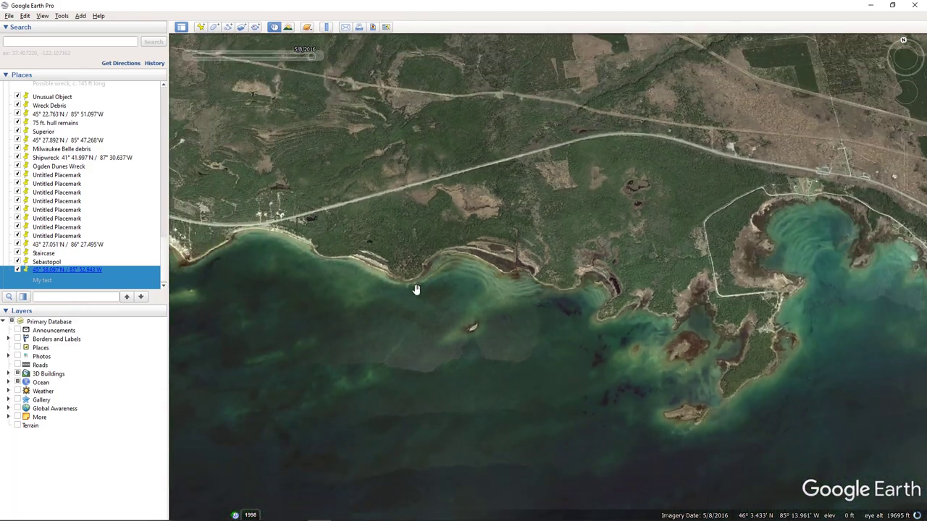
Step: Pan west along the coast to the curved bay, framing its shoreline and road along the top
drag(416, 290, 705, 259)
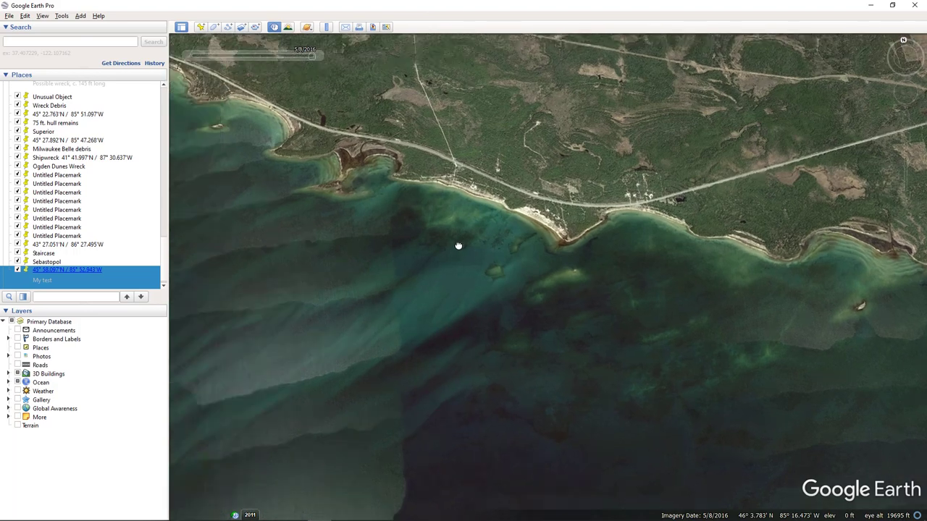
drag(459, 248, 698, 276)
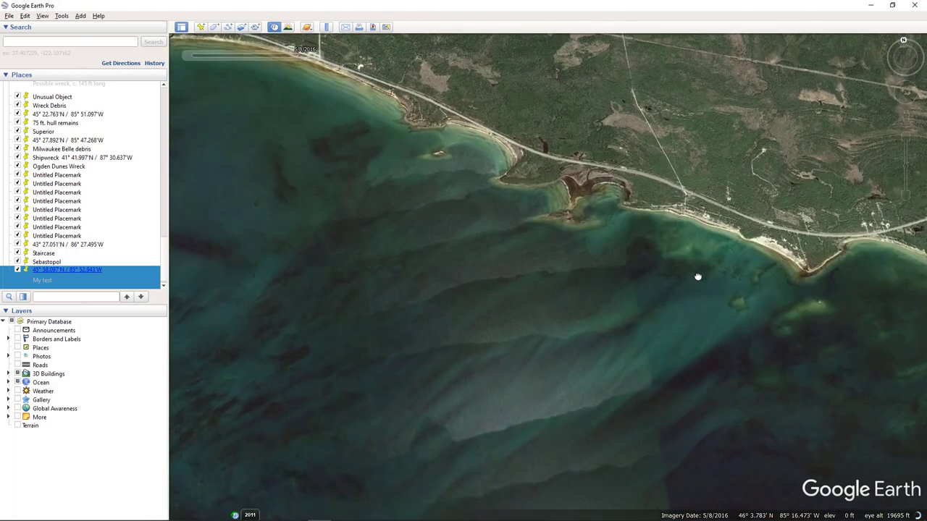
drag(309, 211, 676, 340)
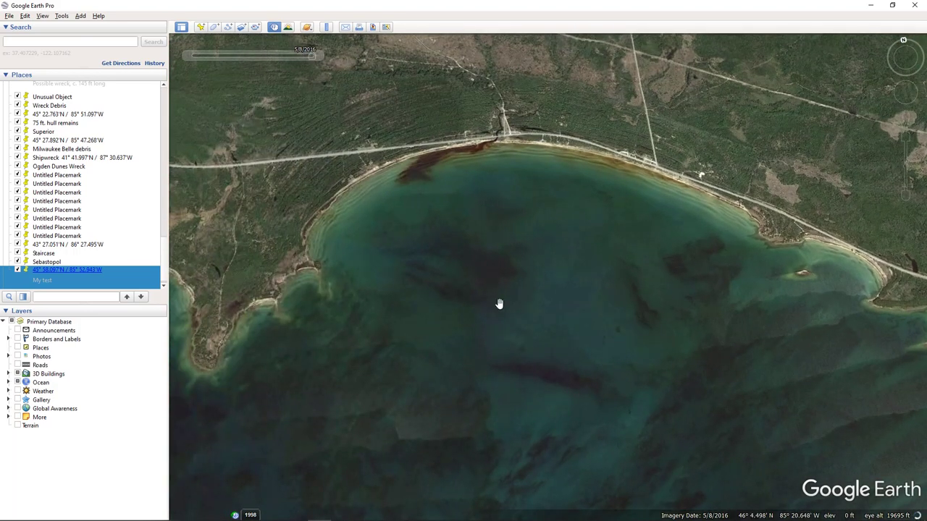
scroll(491, 271, up, 5)
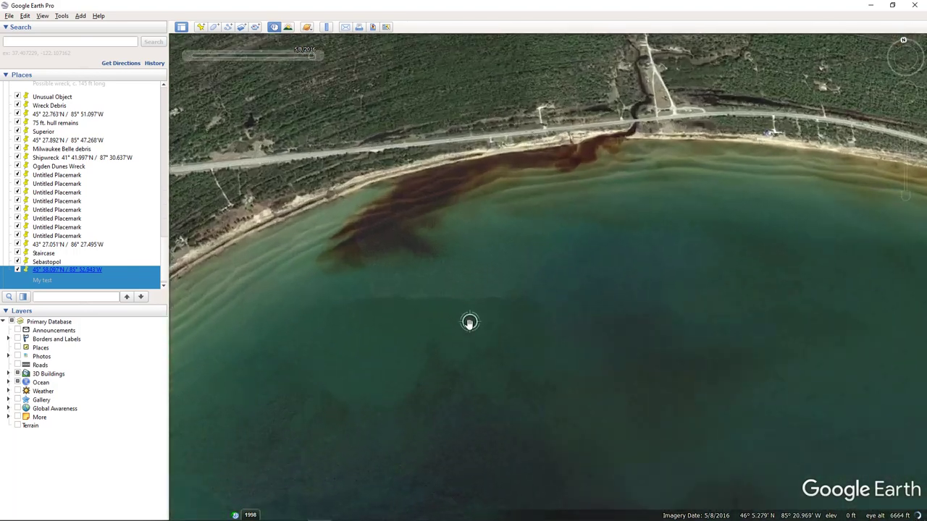
drag(439, 272, 533, 387)
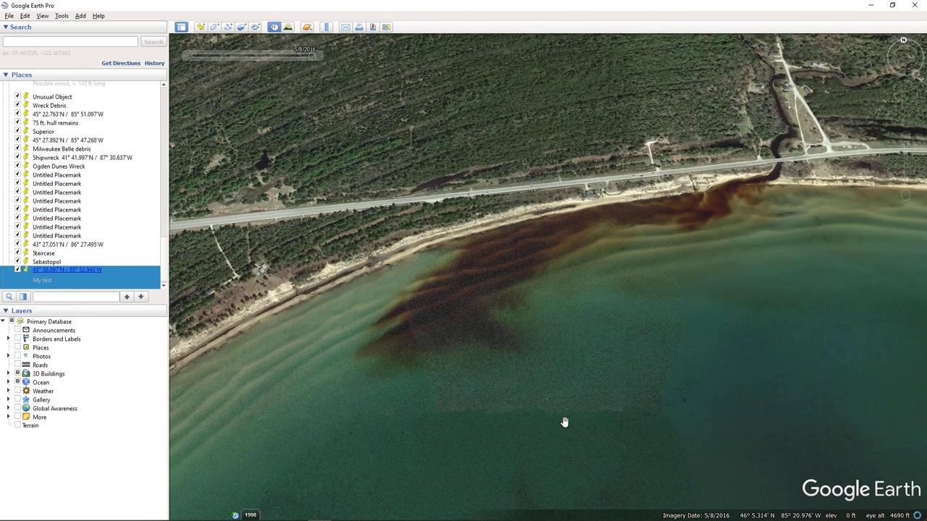
scroll(564, 420, down, 2)
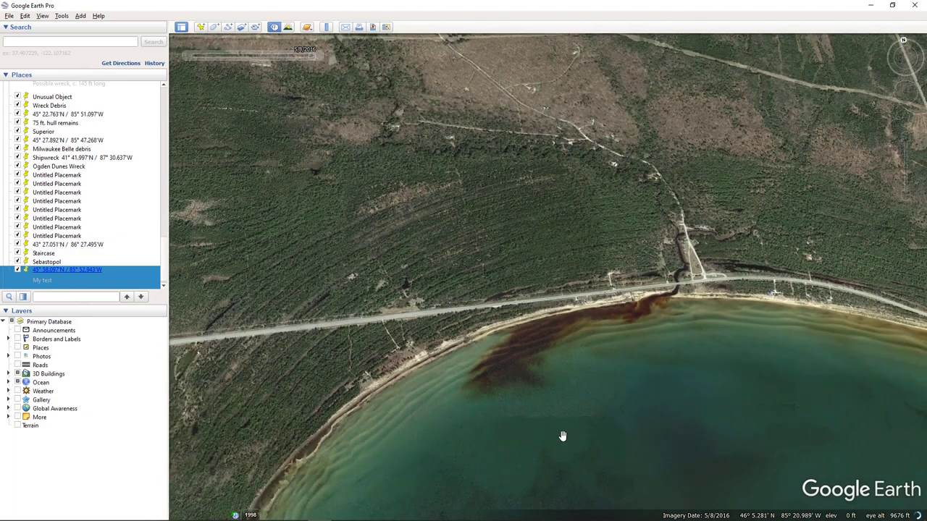
drag(555, 407, 539, 272)
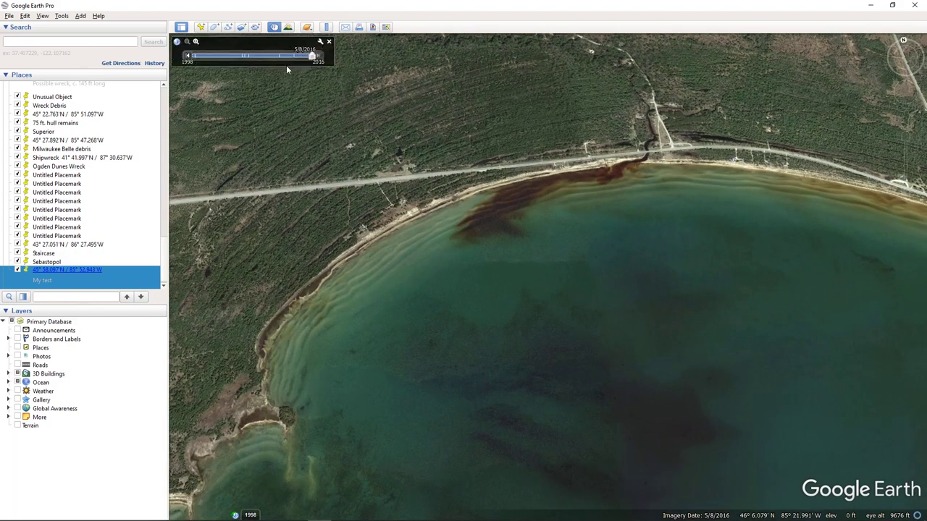
scroll(486, 277, down, 1)
drag(485, 364, 462, 177)
scroll(725, 253, up, 5)
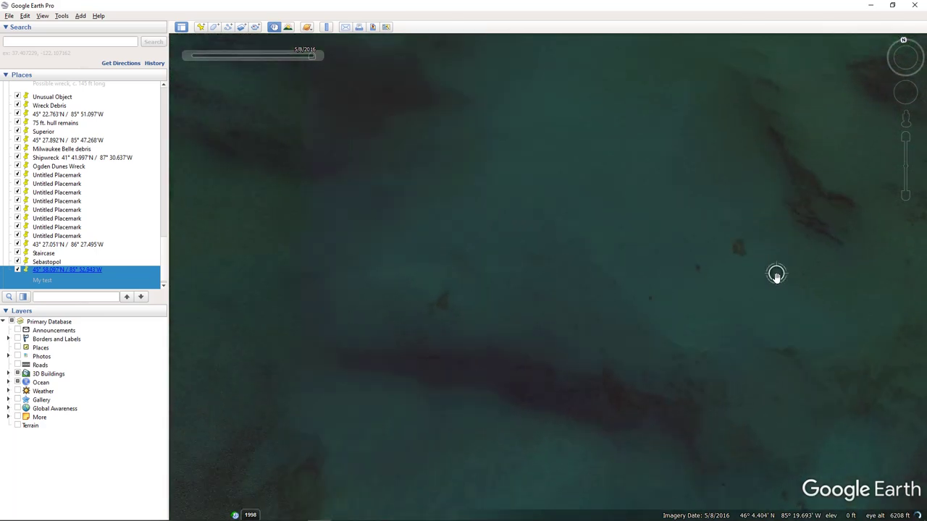
scroll(738, 257, down, 4)
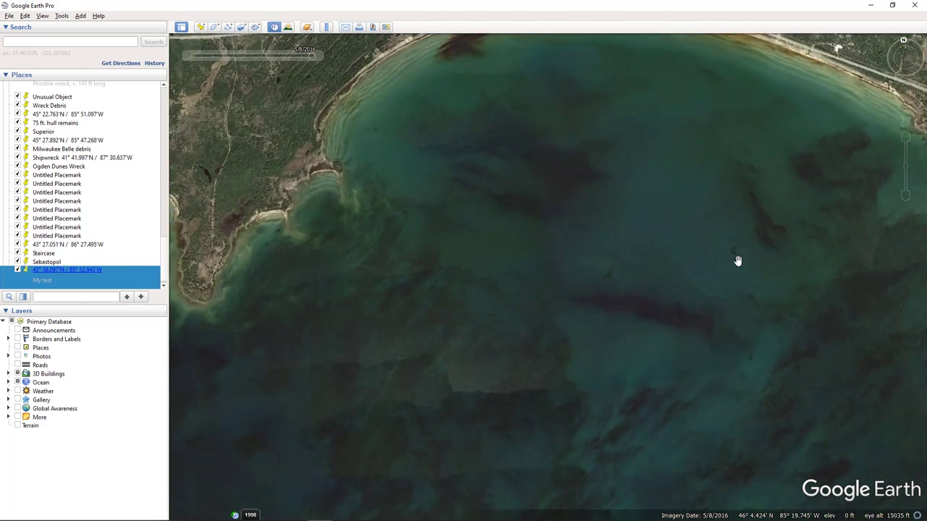
drag(615, 229, 594, 317)
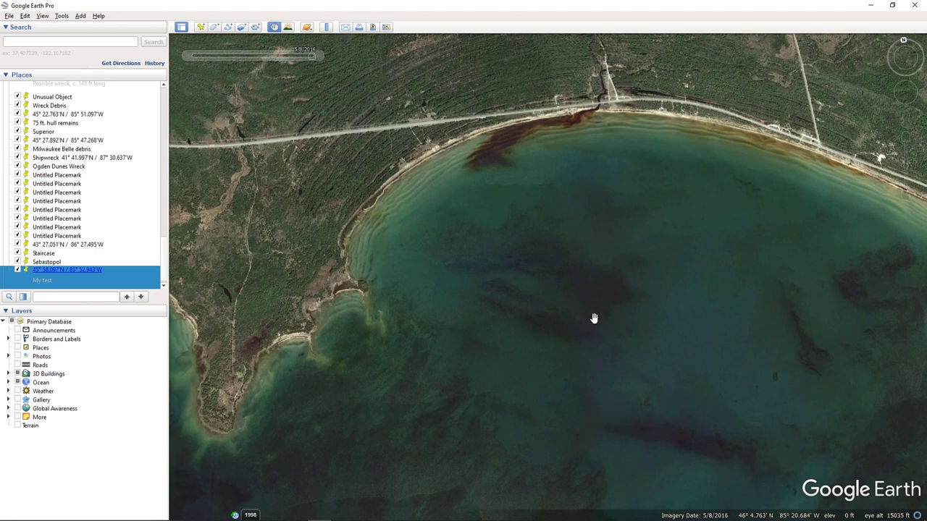
Step: Centre the bay and zoom in below 2,000 ft over the lakebed
drag(580, 374, 575, 242)
drag(621, 345, 598, 177)
scroll(659, 310, up, 5)
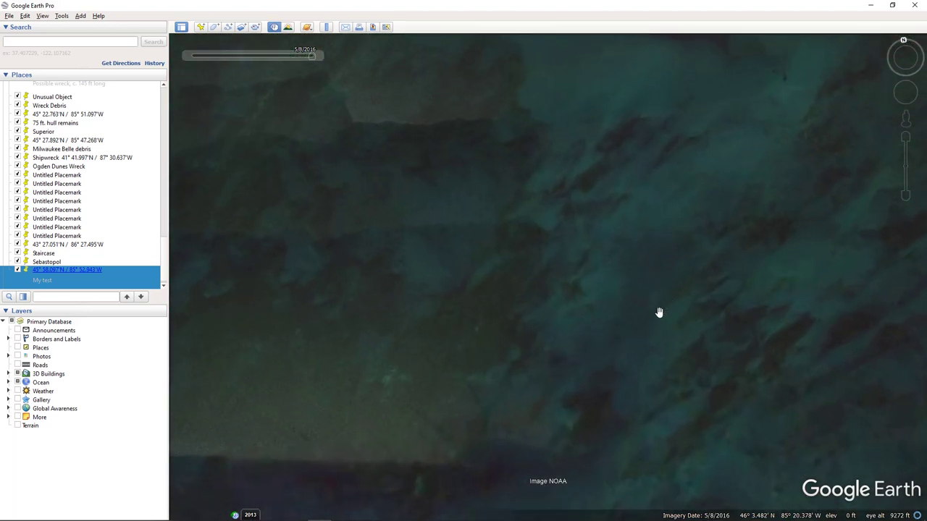
scroll(654, 311, up, 2)
scroll(583, 188, down, 2)
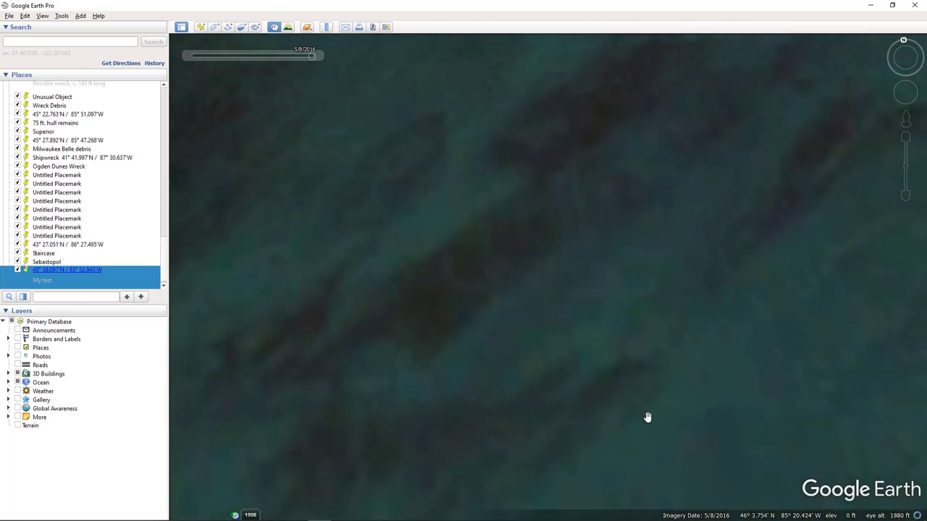
Step: Pan around the long dark streaks, then zoom out to about 18,000 ft
drag(554, 217, 594, 480)
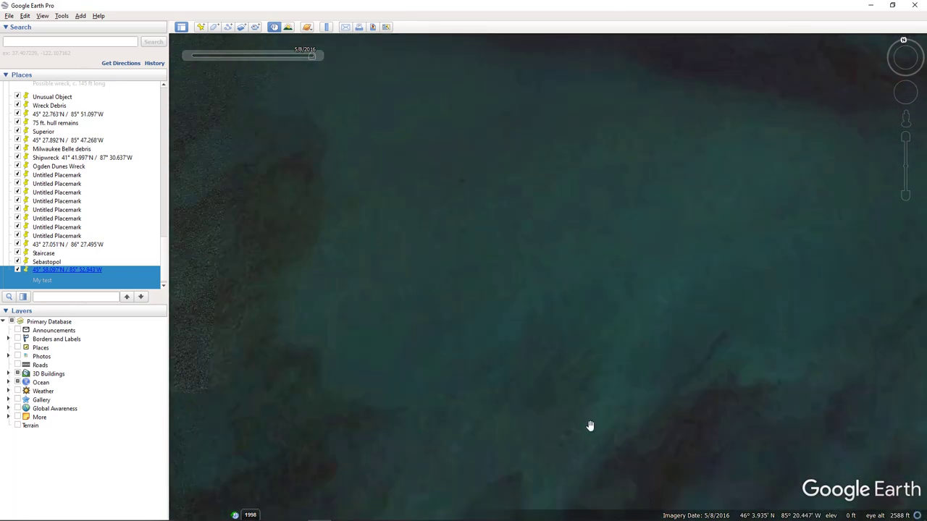
drag(364, 283, 662, 449)
drag(822, 277, 562, 520)
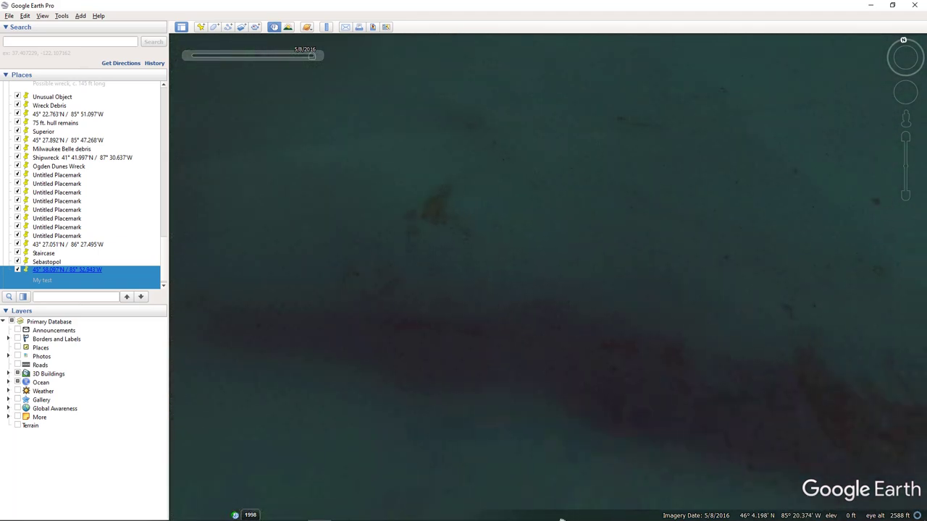
drag(553, 267, 409, 174)
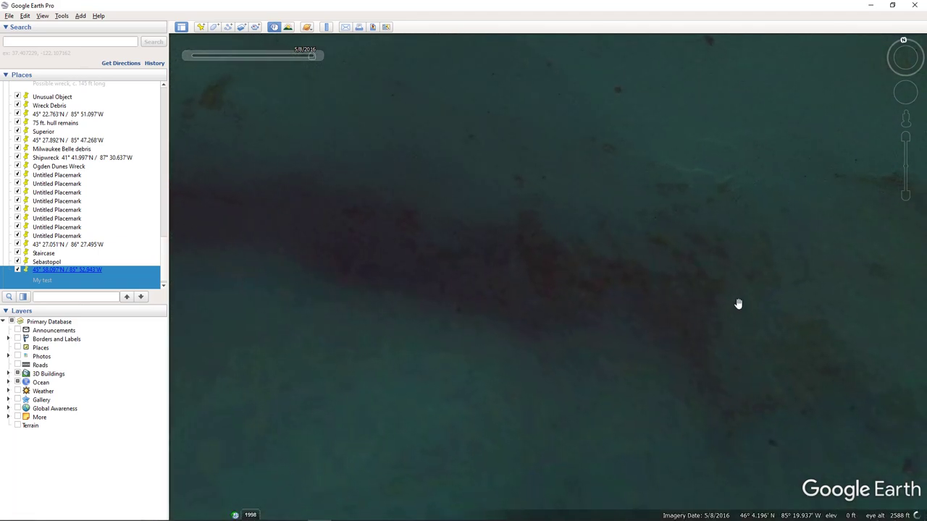
drag(738, 303, 623, 261)
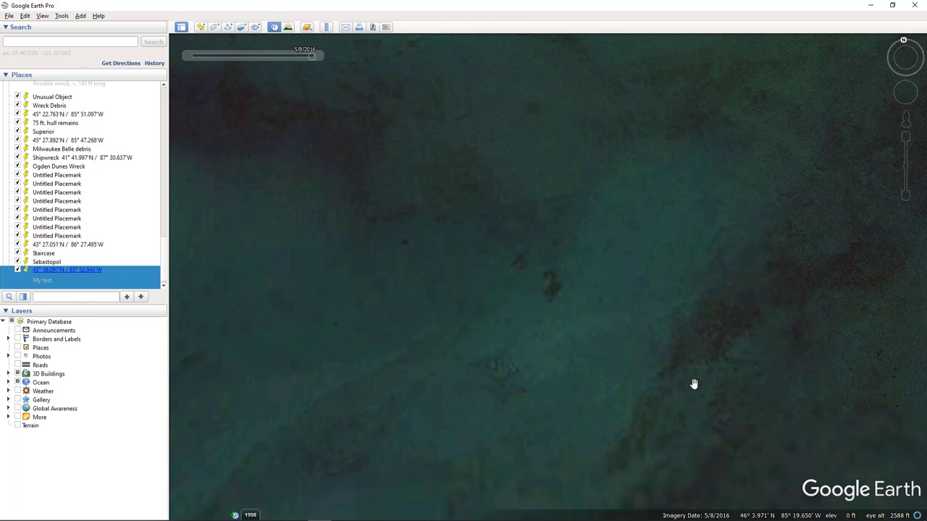
scroll(719, 377, down, 3)
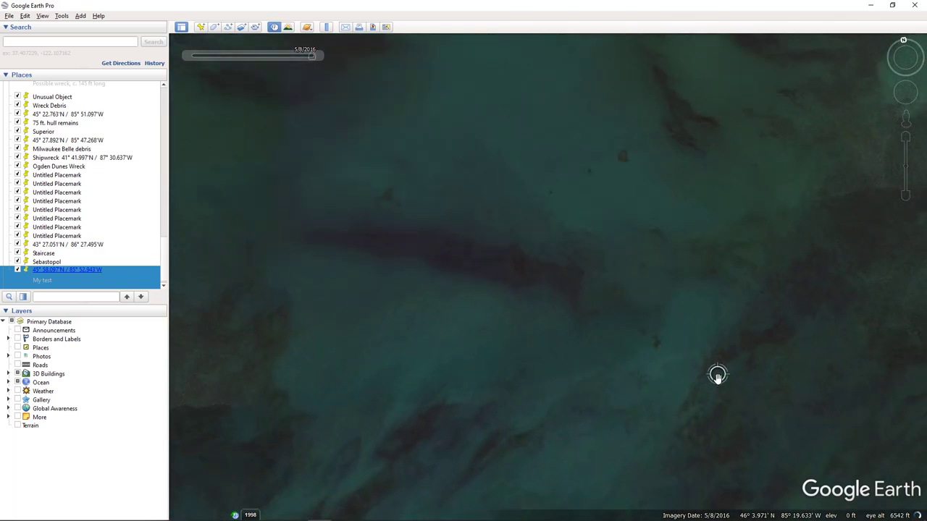
scroll(717, 375, down, 2)
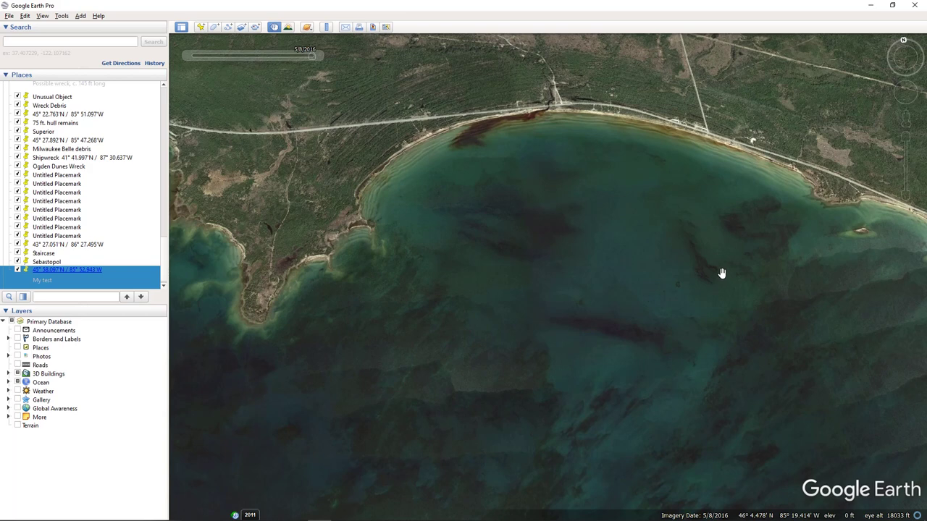
Step: Zoom out and pan south to the islands' placemark cluster, then zoom in over the offshore water
scroll(578, 329, down, 4)
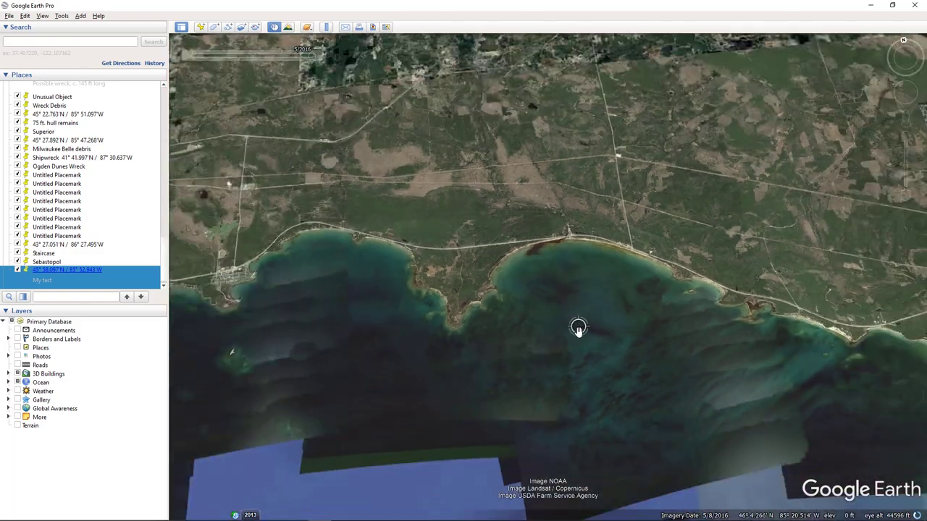
scroll(578, 330, down, 5)
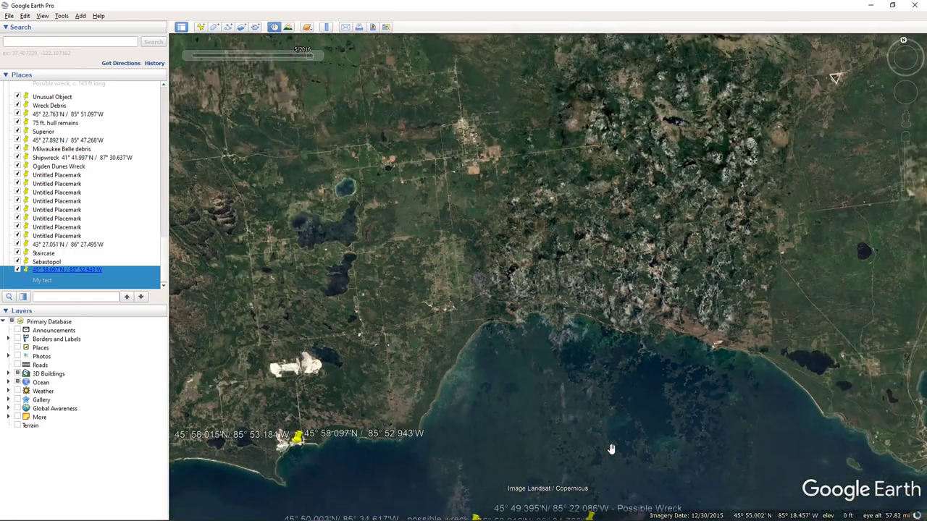
drag(611, 449, 705, 170)
drag(559, 306, 757, 71)
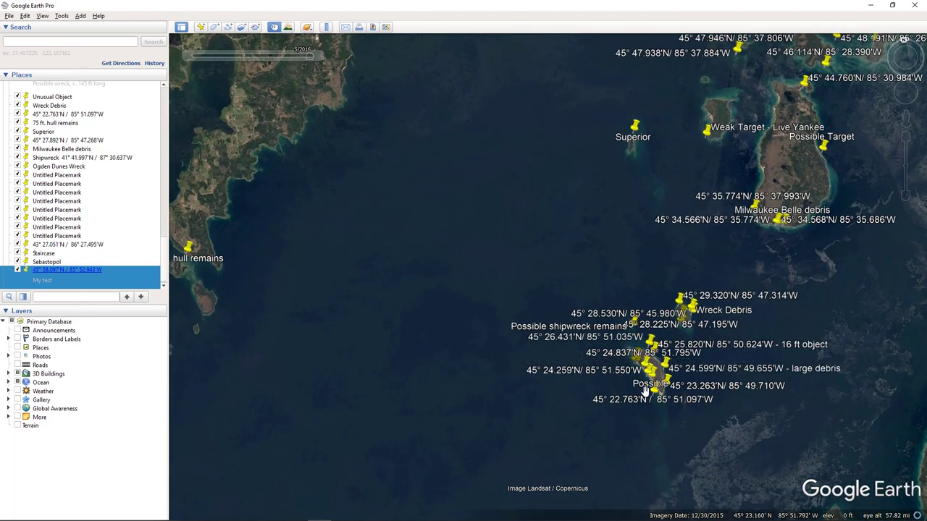
scroll(699, 343, up, 2)
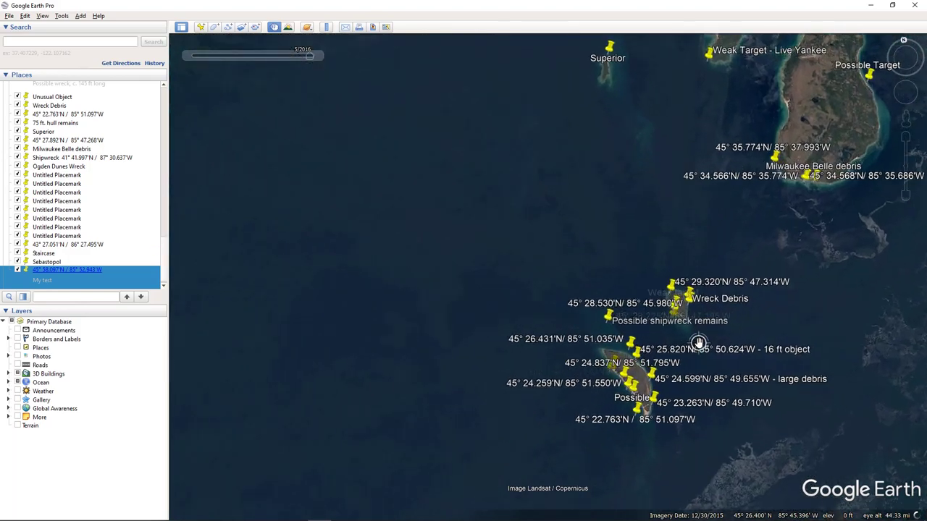
scroll(699, 343, up, 5)
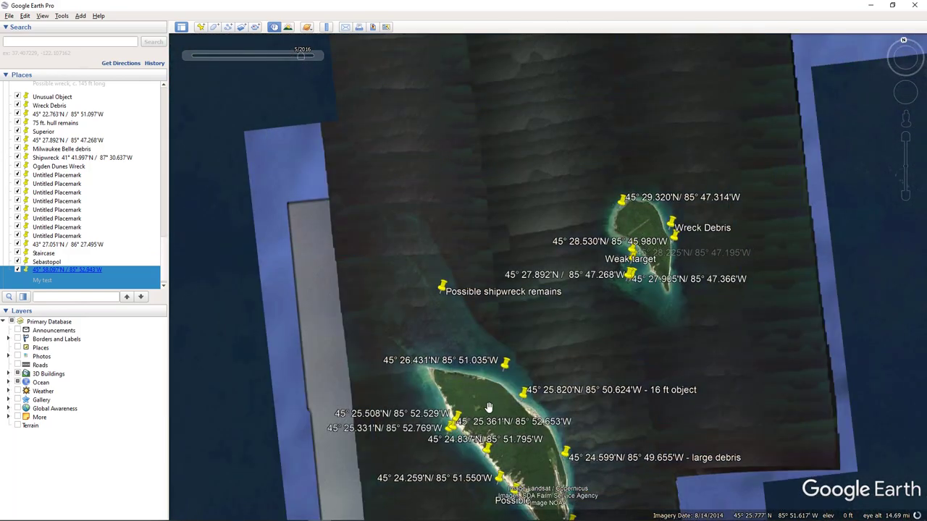
scroll(487, 407, up, 6)
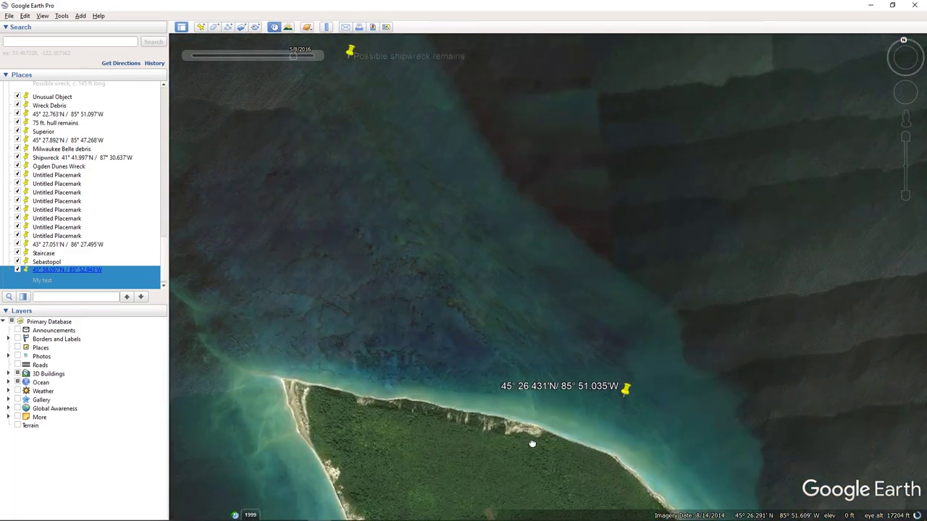
scroll(577, 428, up, 5)
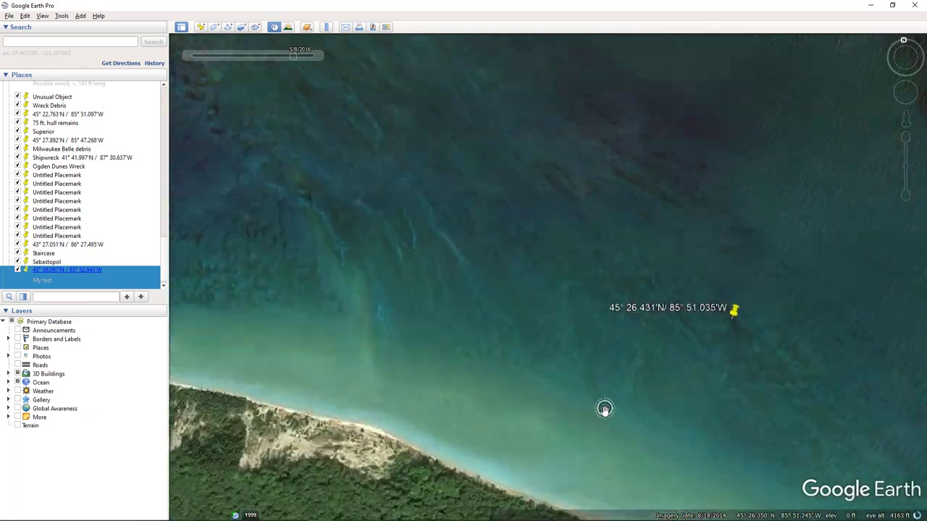
drag(657, 376, 514, 444)
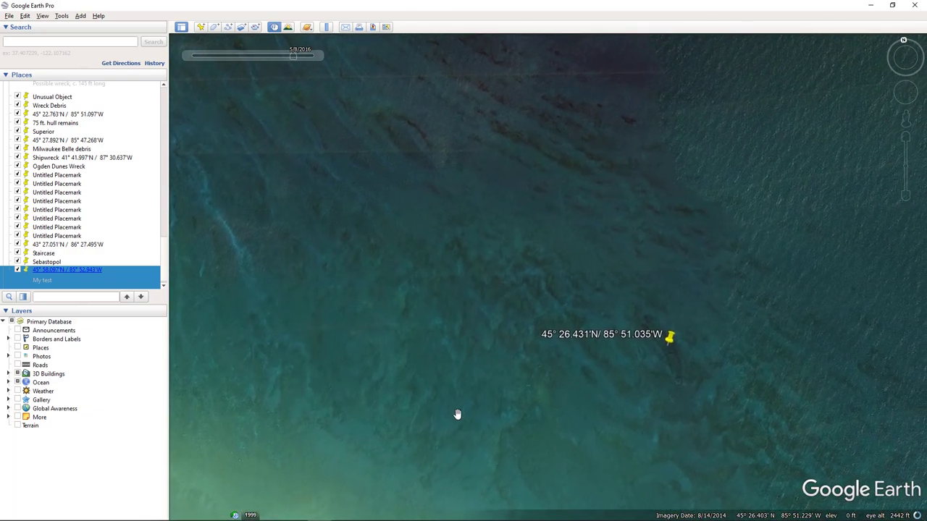
scroll(457, 414, down, 3)
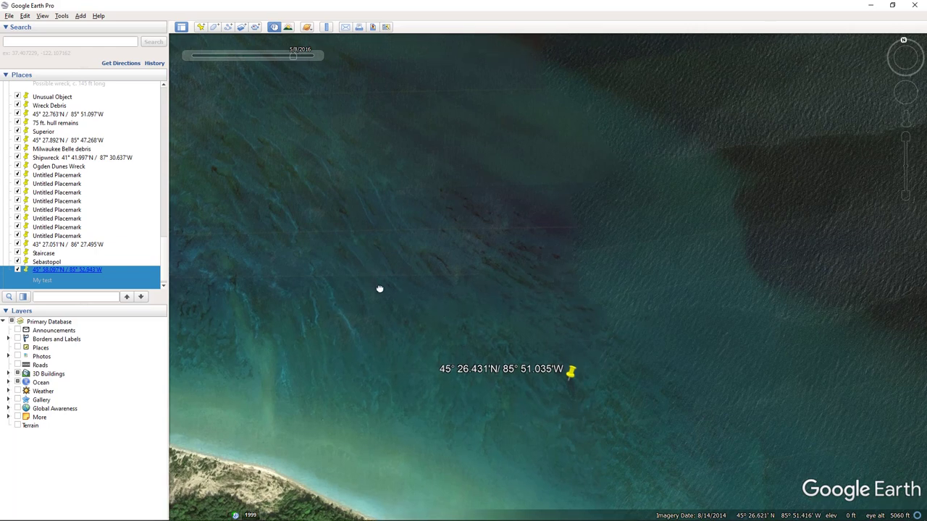
Step: Follow the dune shoreline to the 45° 26.431'N placemark, centre it and zoom onto the dark shape
drag(379, 288, 451, 251)
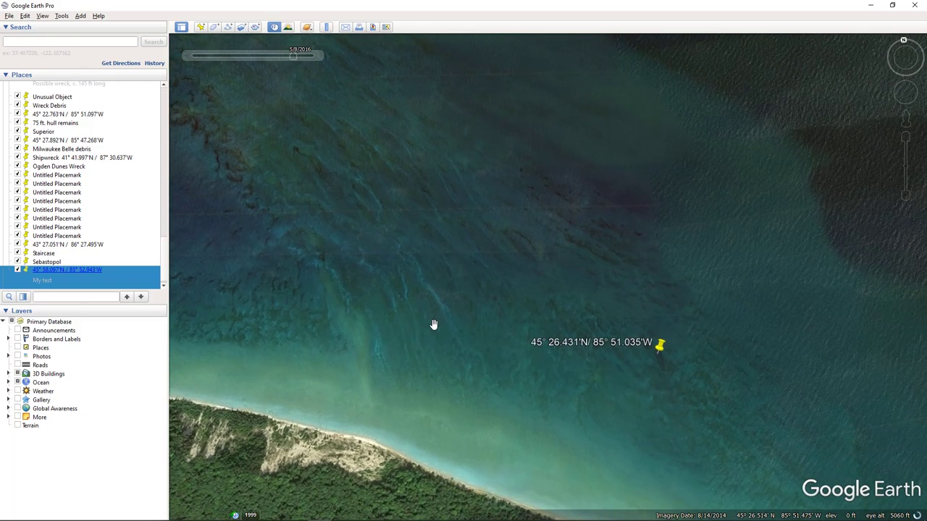
drag(668, 381, 408, 167)
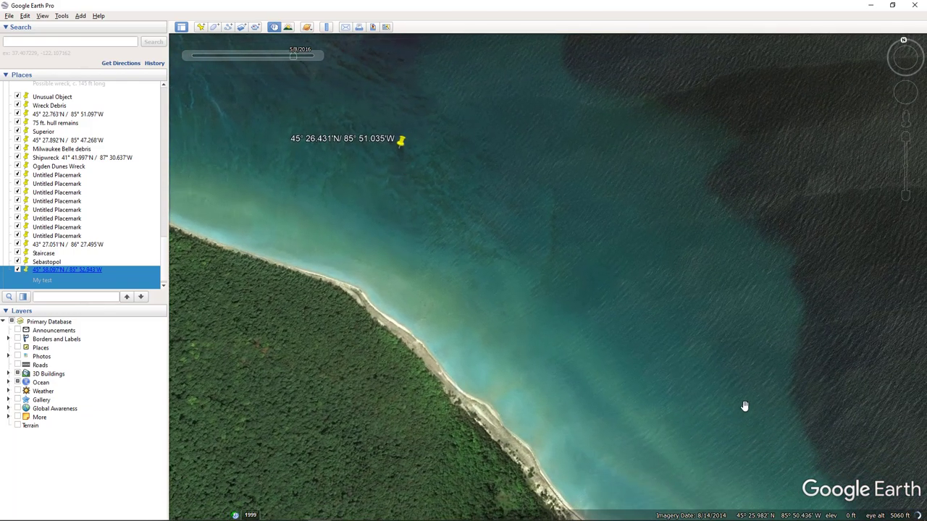
drag(749, 411, 530, 222)
drag(706, 332, 714, 399)
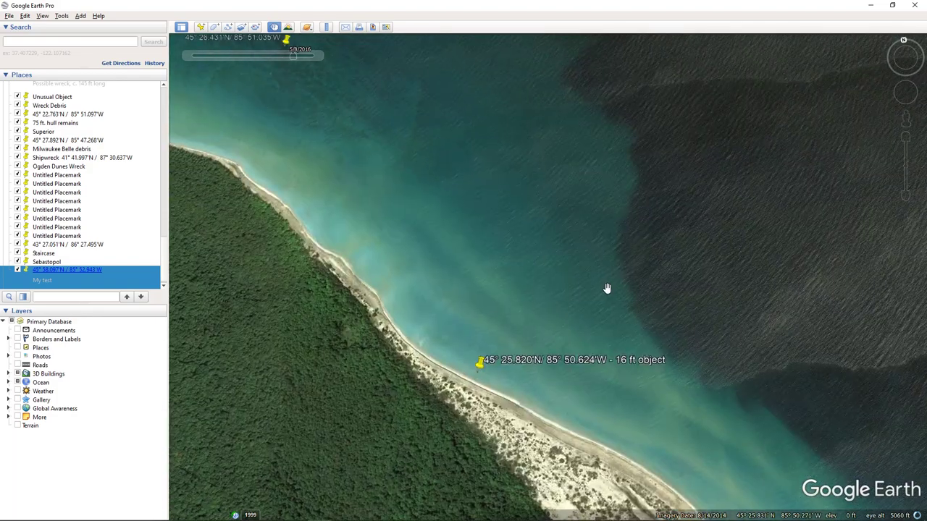
drag(470, 194, 671, 369)
drag(512, 227, 650, 374)
scroll(587, 346, up, 3)
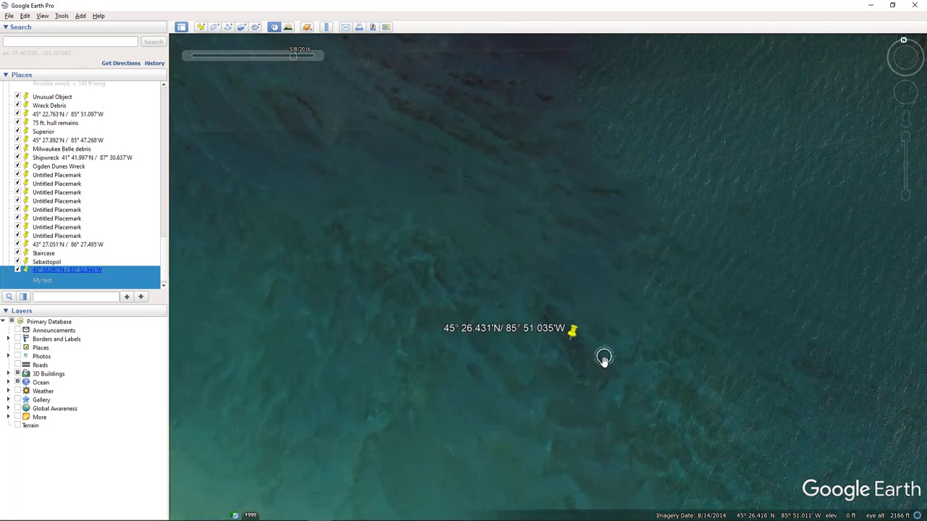
scroll(601, 355, up, 3)
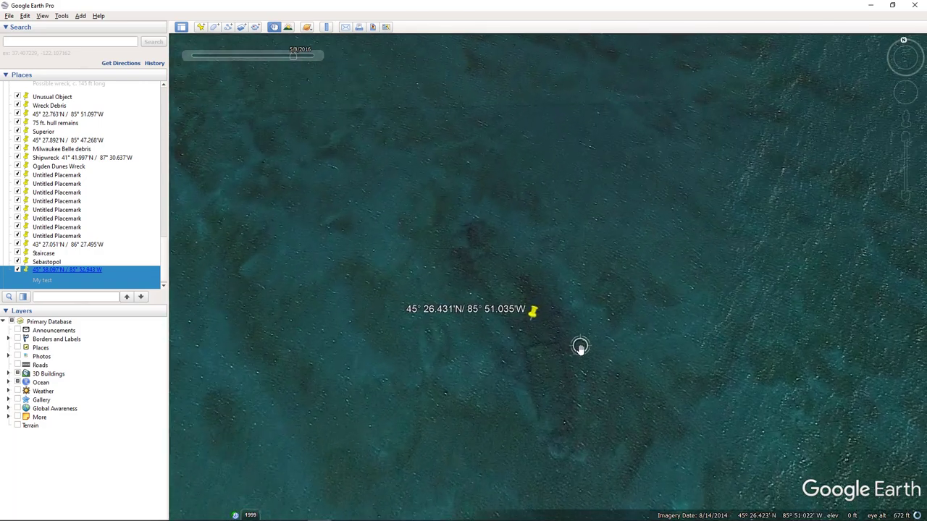
scroll(579, 349, up, 1)
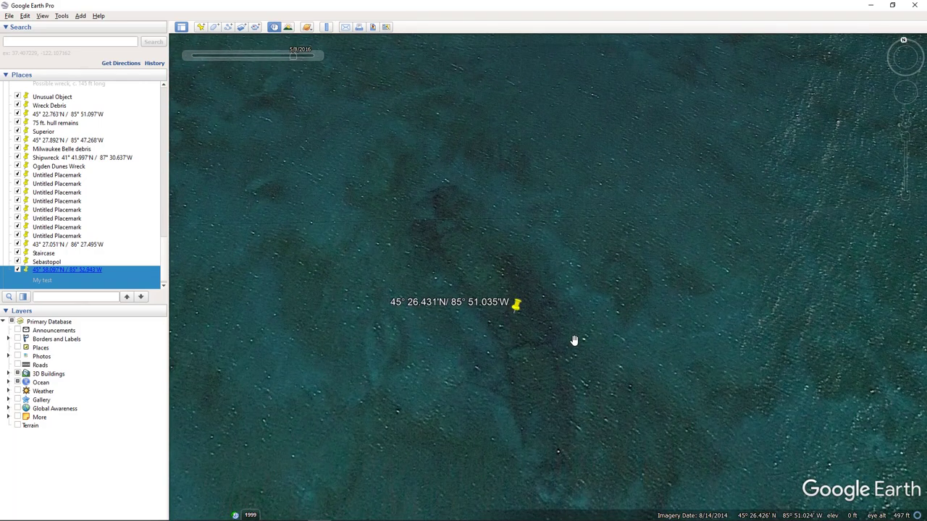
scroll(573, 340, down, 1)
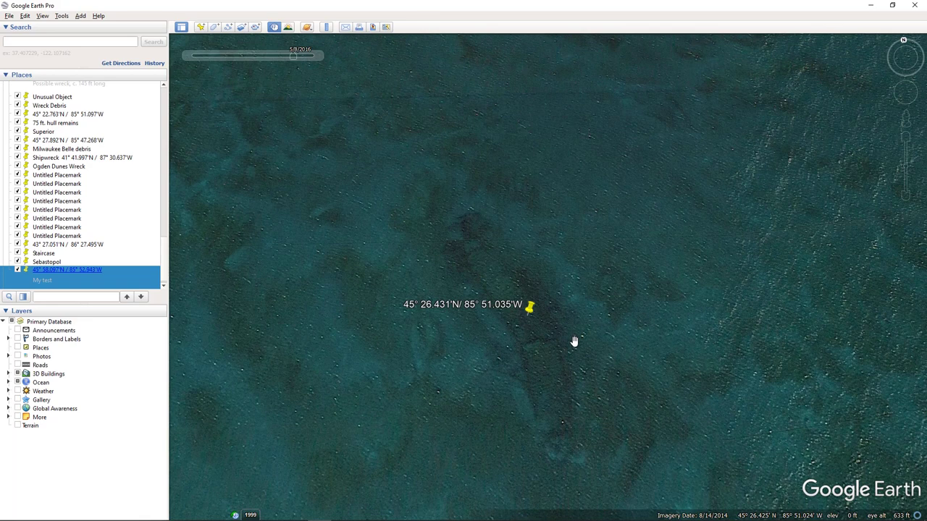
scroll(574, 340, down, 2)
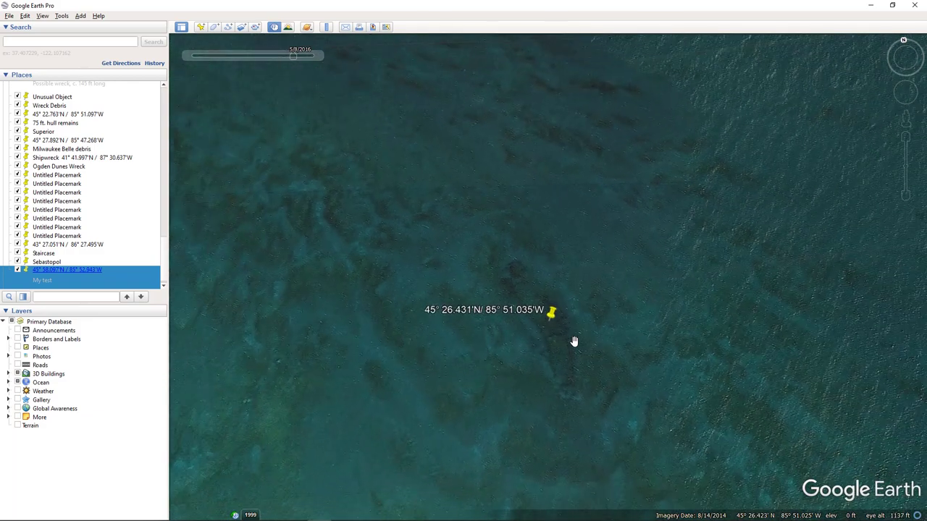
scroll(569, 346, up, 2)
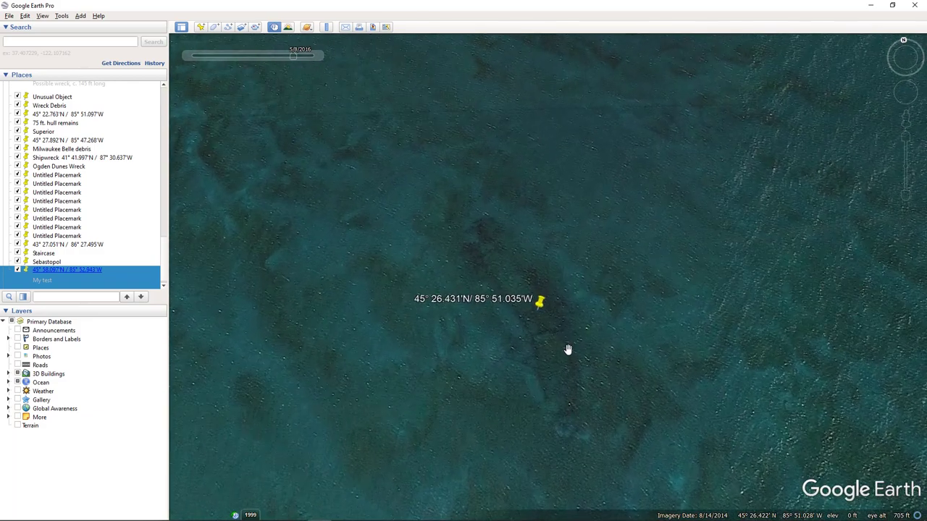
click(326, 27)
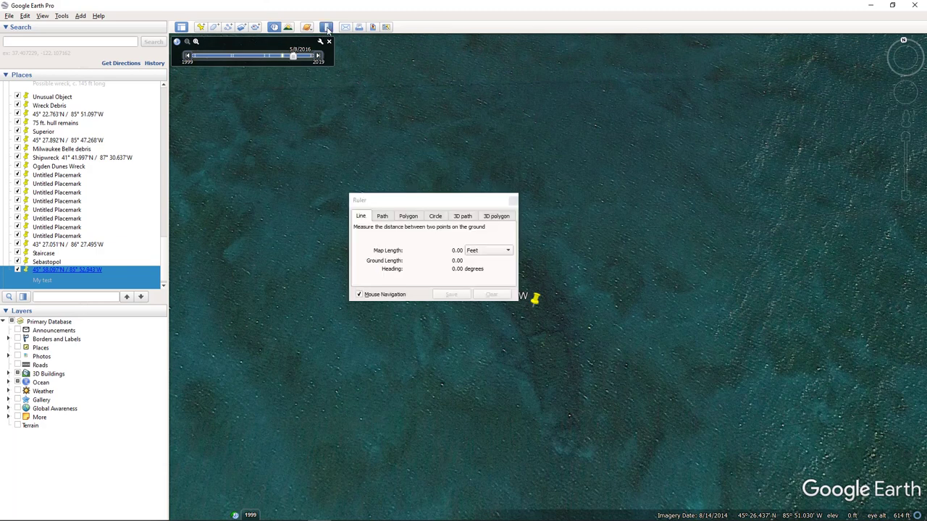
drag(432, 201, 322, 147)
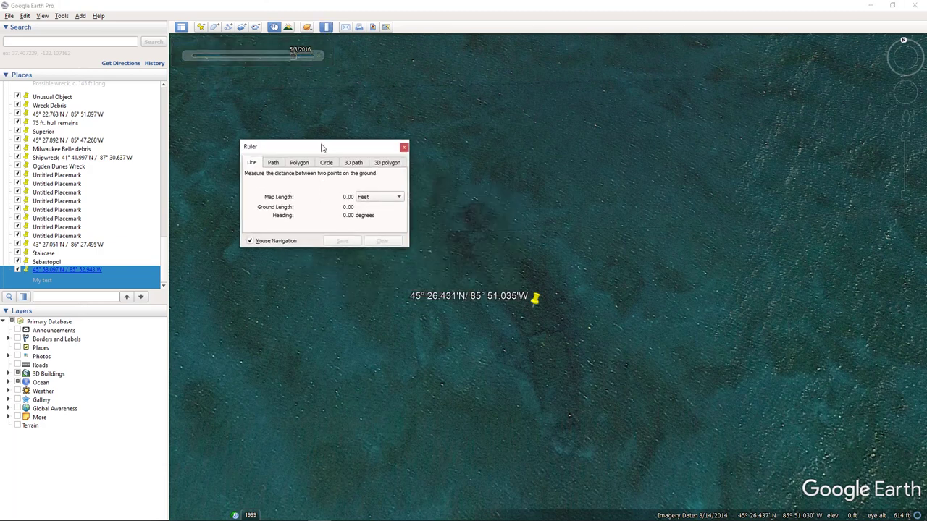
click(458, 233)
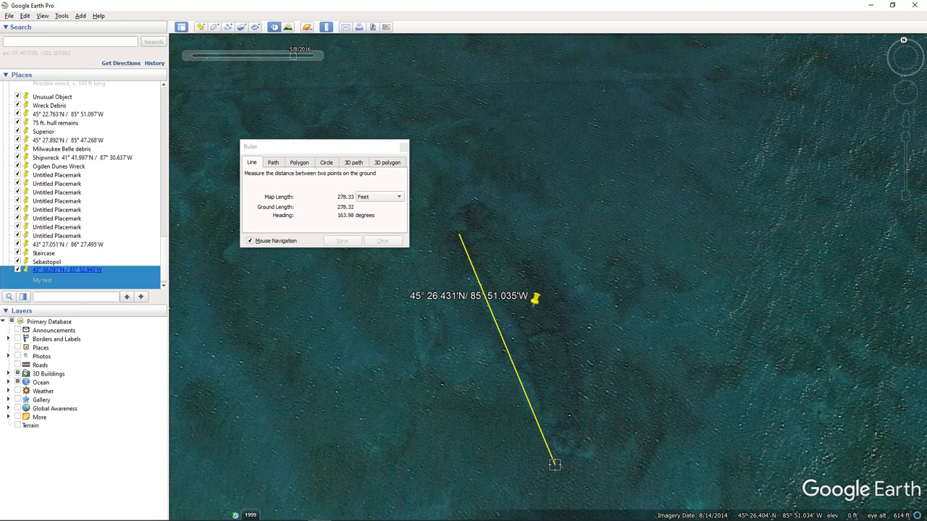
click(382, 241)
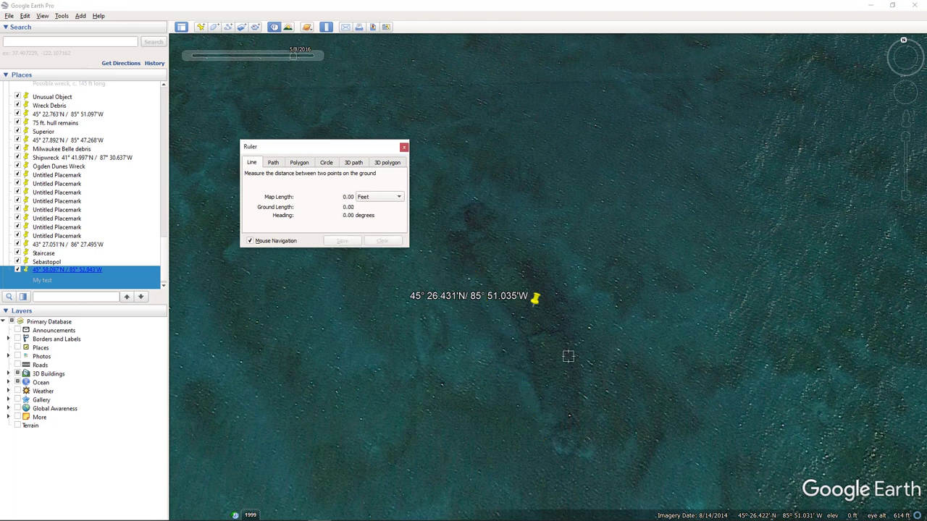
click(403, 147)
scroll(546, 375, up, 3)
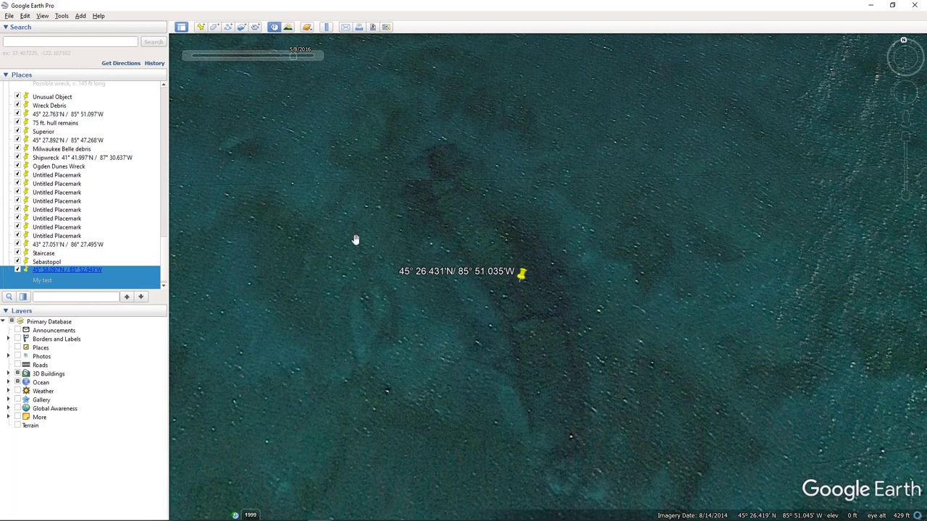
Step: View the wreck in 7/30/2019 imagery, then step back through 8/14/2014 to 5/12/2012
click(316, 57)
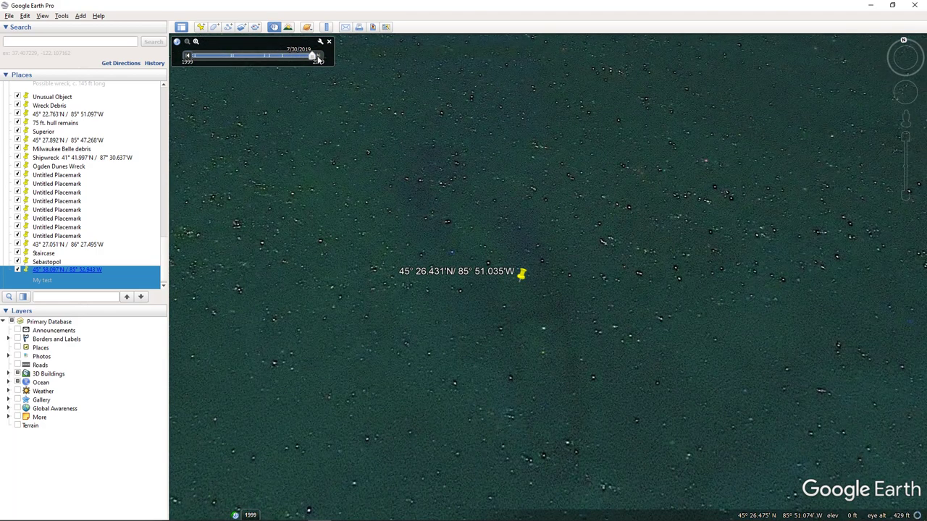
scroll(445, 212, down, 2)
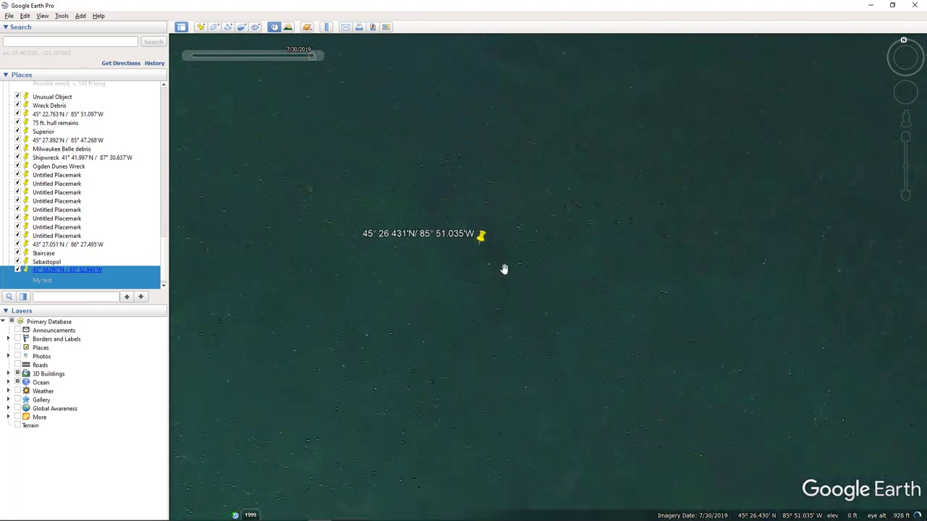
scroll(451, 310, down, 2)
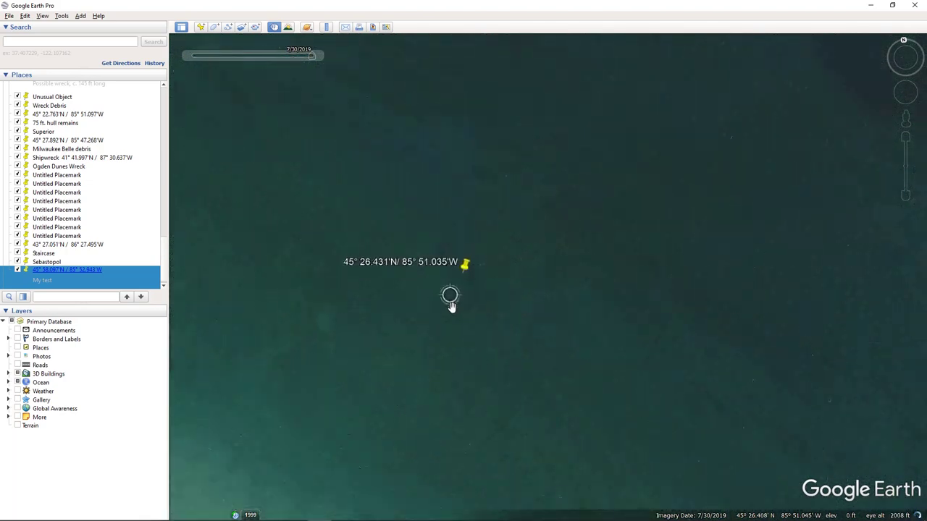
drag(450, 310, 562, 278)
scroll(562, 278, up, 2)
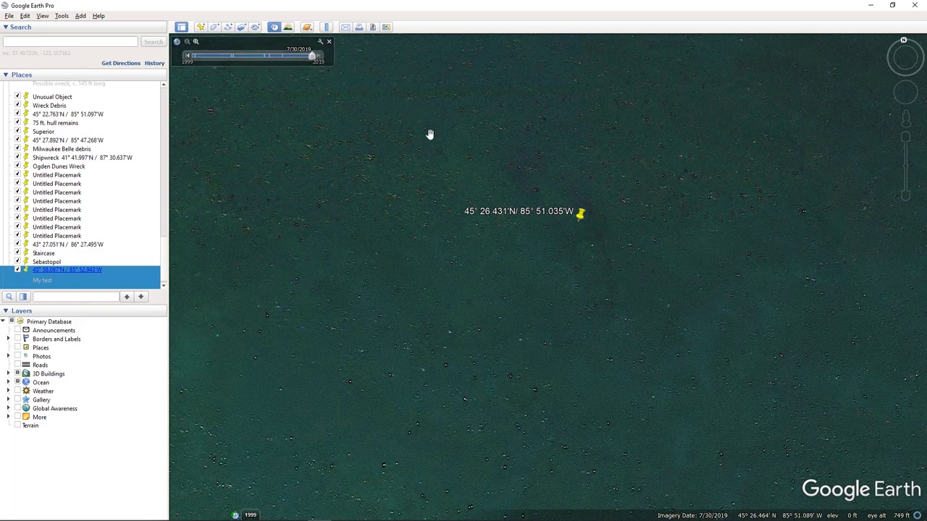
scroll(608, 273, down, 2)
click(189, 58)
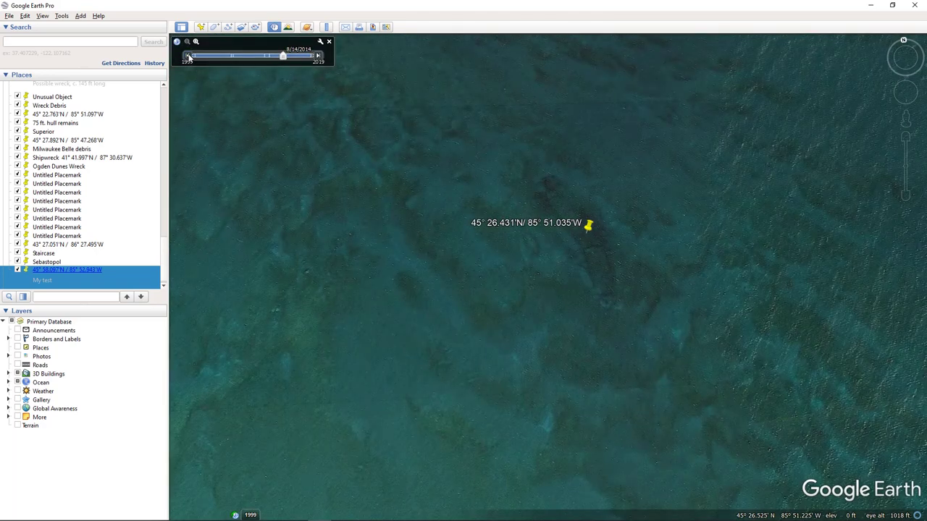
click(189, 58)
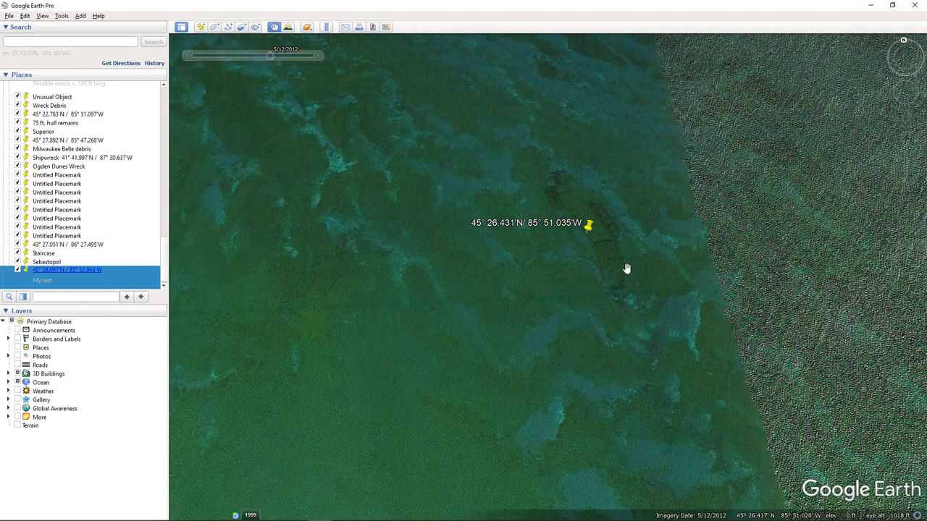
Step: Zoom in on the wreck outline, then pan west away from the coordinate placemark
scroll(628, 272, up, 3)
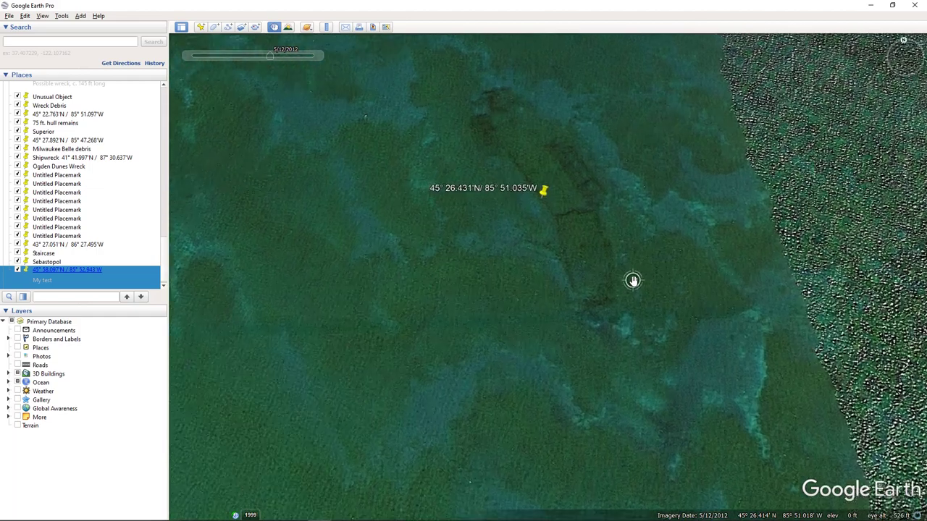
scroll(653, 298, up, 2)
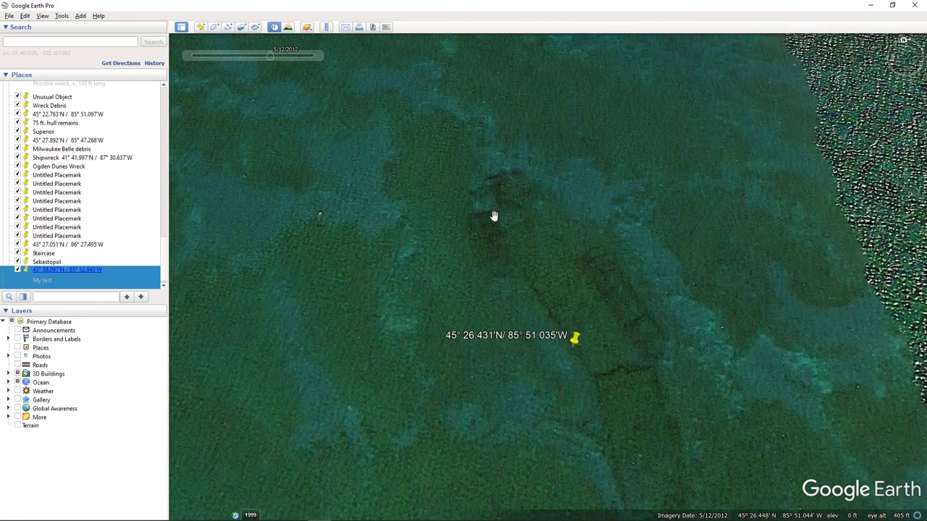
drag(627, 393, 635, 268)
scroll(567, 282, down, 2)
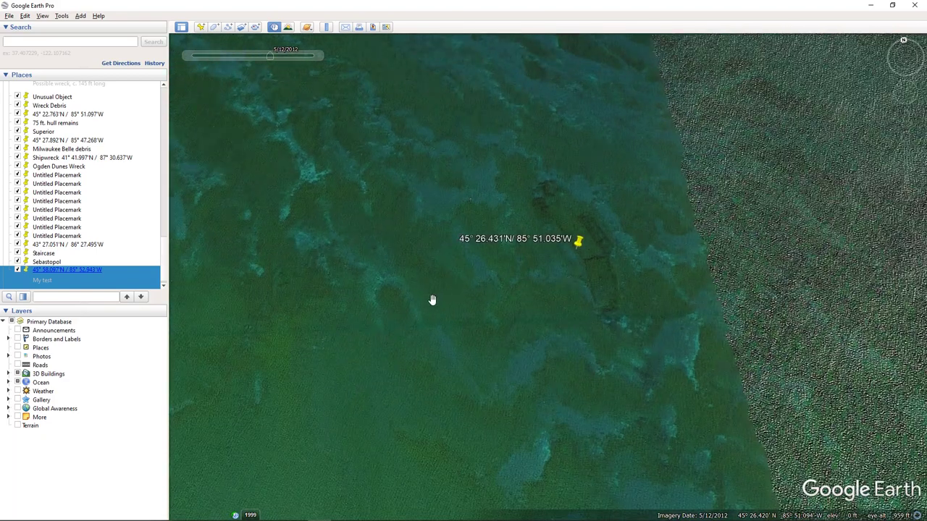
drag(384, 299, 679, 254)
scroll(572, 239, down, 2)
scroll(515, 250, up, 2)
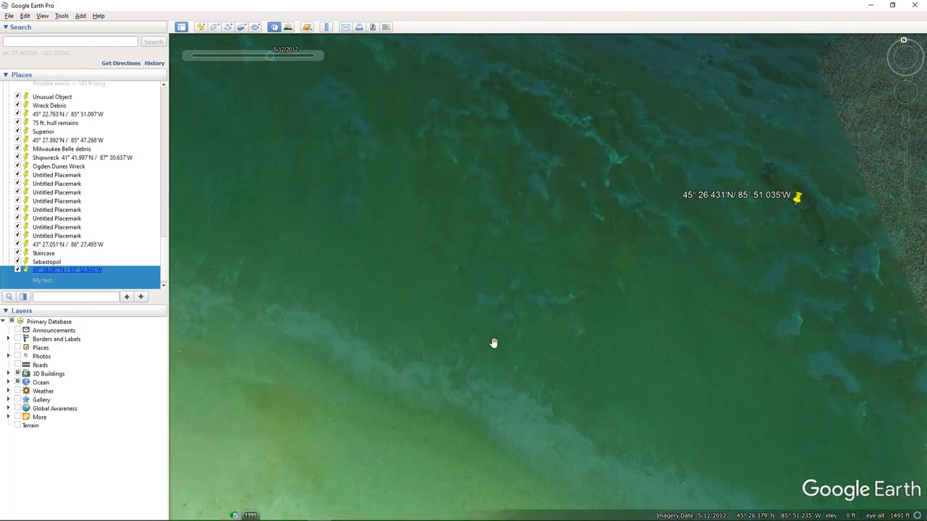
scroll(493, 338, up, 2)
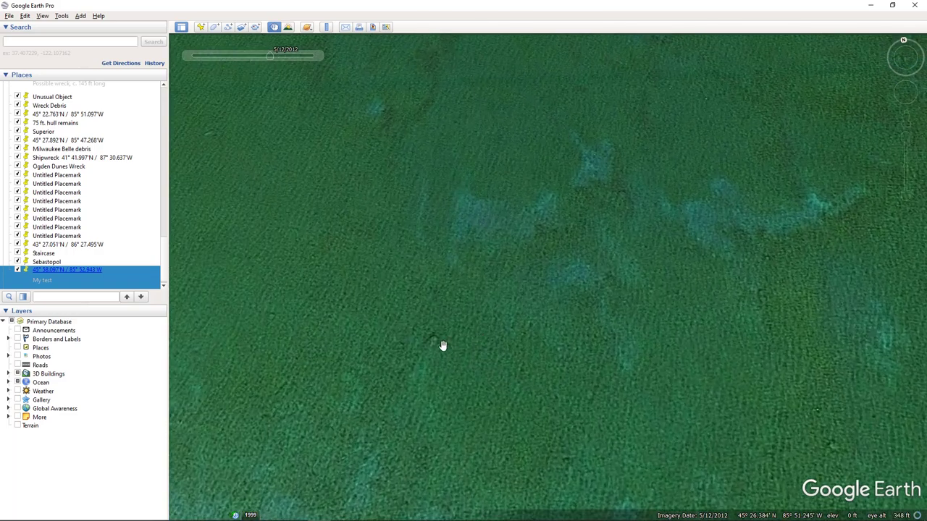
Step: Pan along the lighter shoal band past the rock to a close-up of lake bottom near the beach
drag(400, 370, 622, 365)
drag(493, 297, 630, 200)
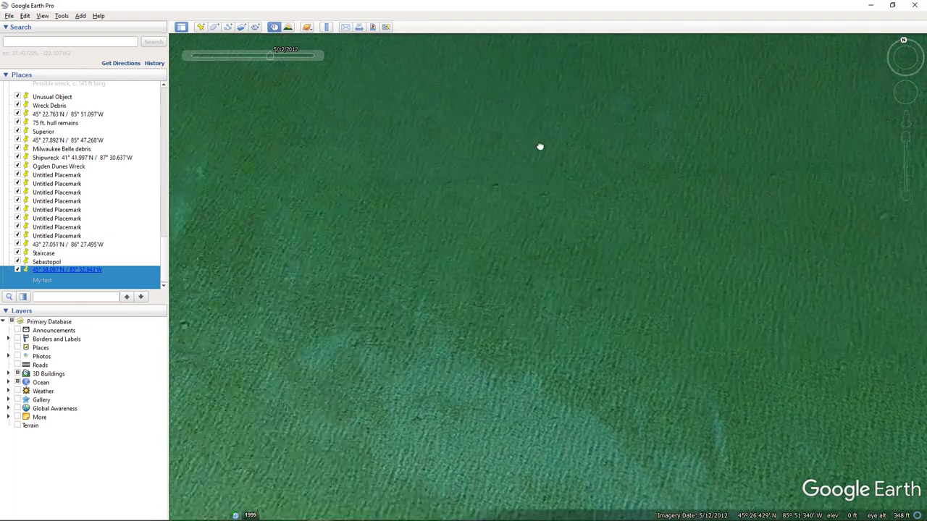
drag(540, 147, 722, 132)
drag(375, 168, 735, 112)
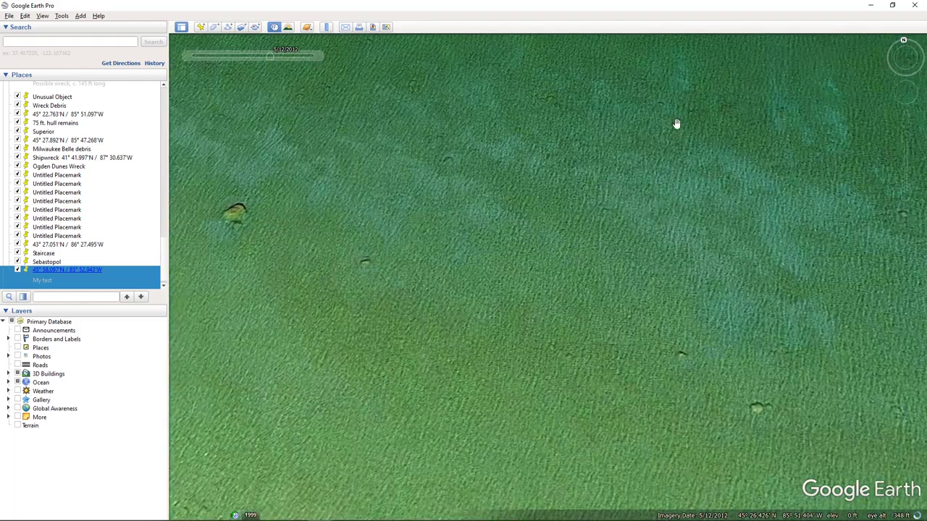
drag(420, 78, 725, 305)
drag(469, 175, 728, 221)
scroll(724, 218, down, 3)
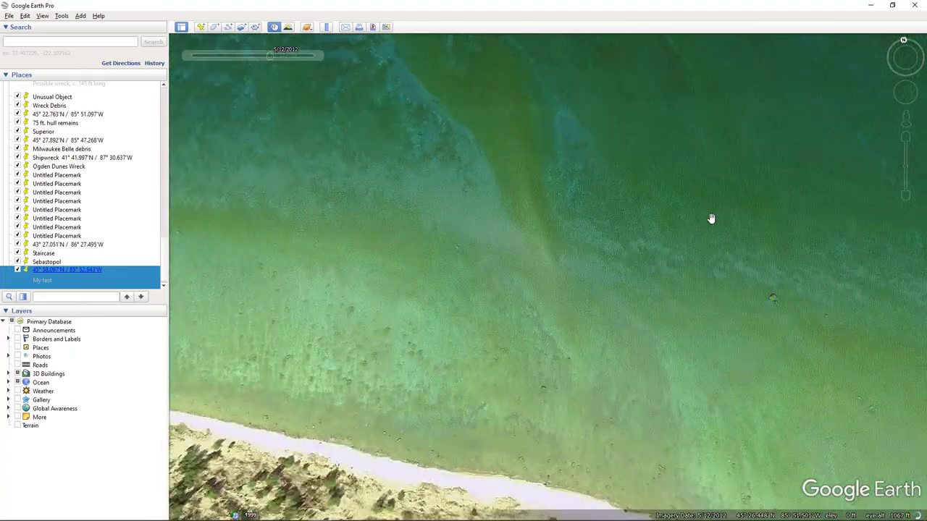
drag(647, 201, 720, 46)
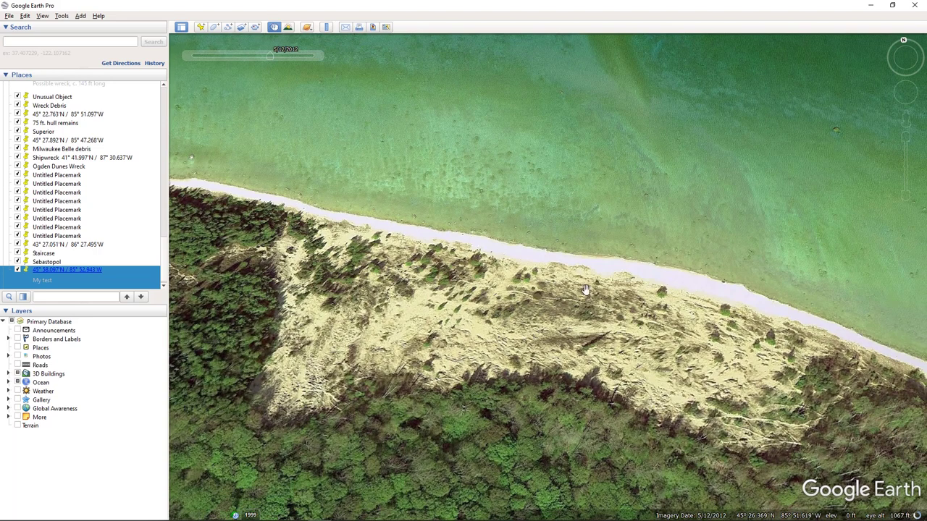
drag(552, 337, 614, 213)
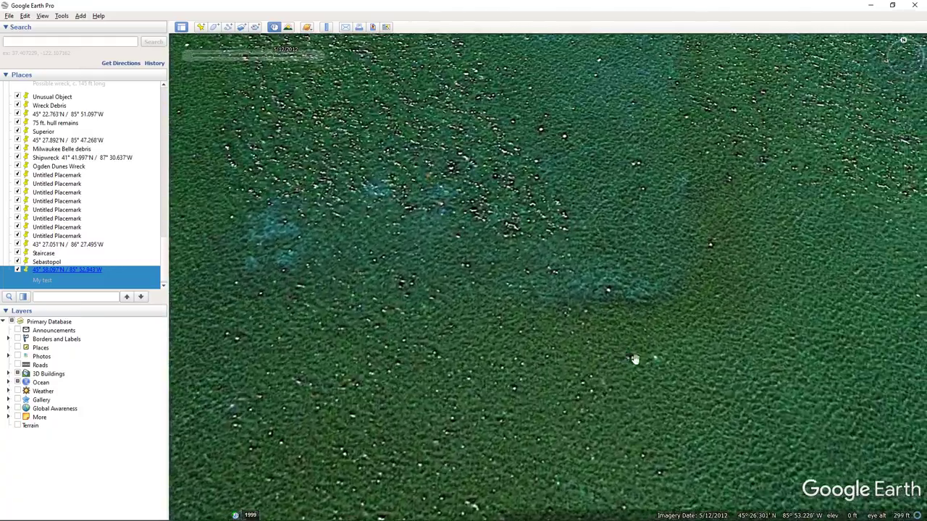
Step: Recentre over the site and step the imagery forward through 8/14/2014 to 7/30/2019
scroll(654, 354, up, 2)
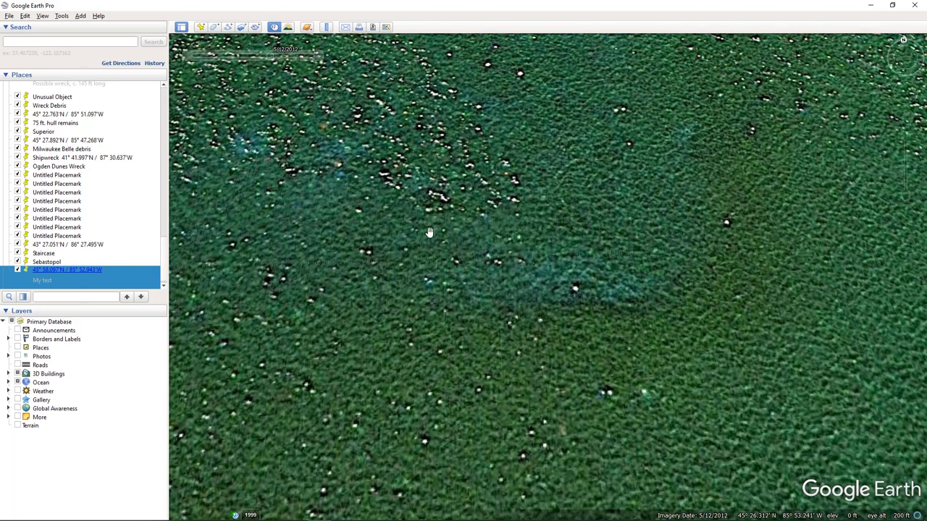
scroll(560, 320, down, 1)
scroll(560, 319, down, 2)
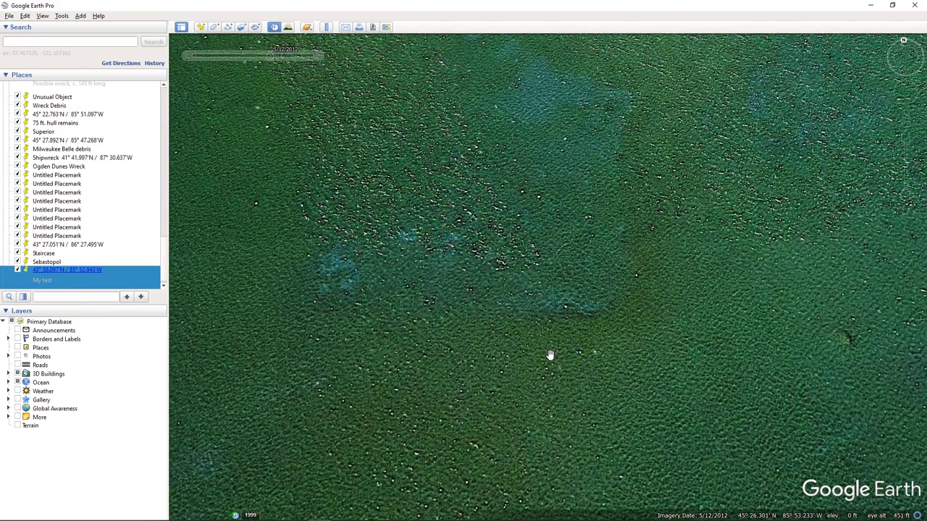
drag(524, 372, 557, 354)
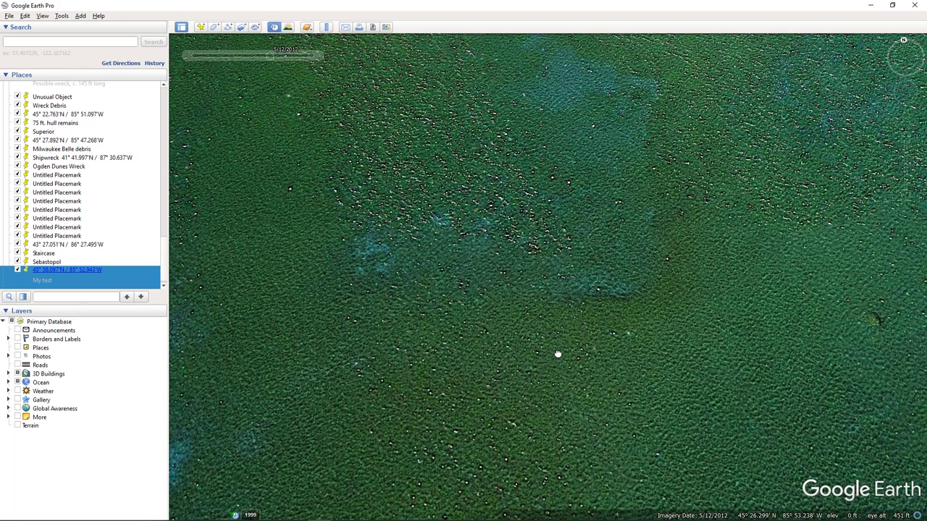
click(318, 56)
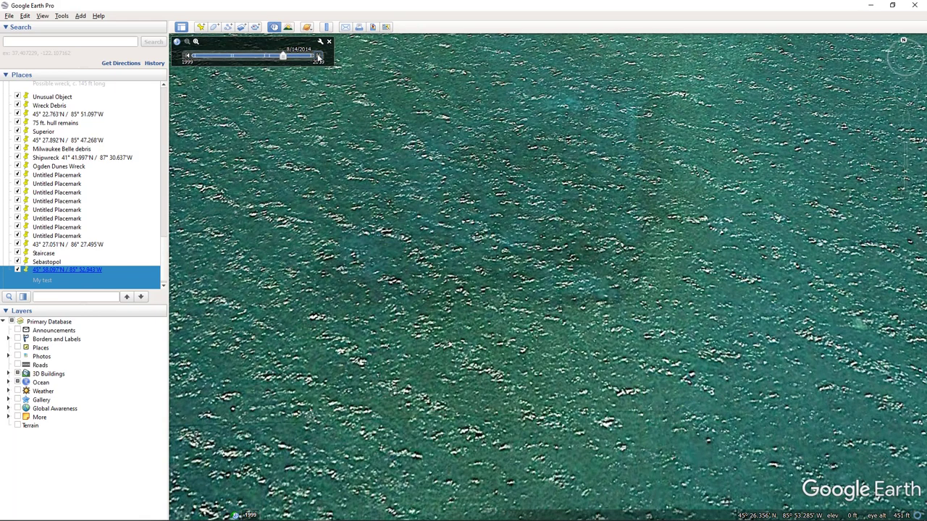
click(318, 56)
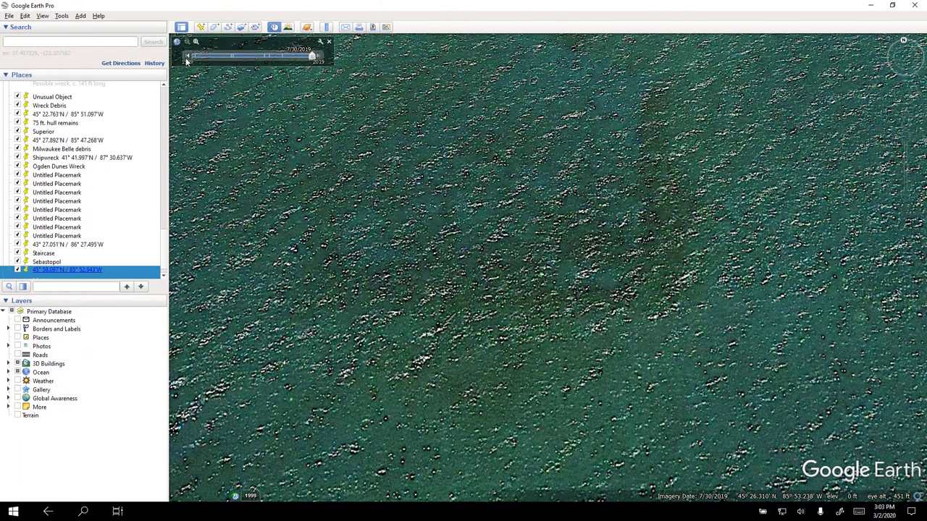
Step: Step the imagery back to 8/27/2005, then forward again to 5/12/2012
click(188, 57)
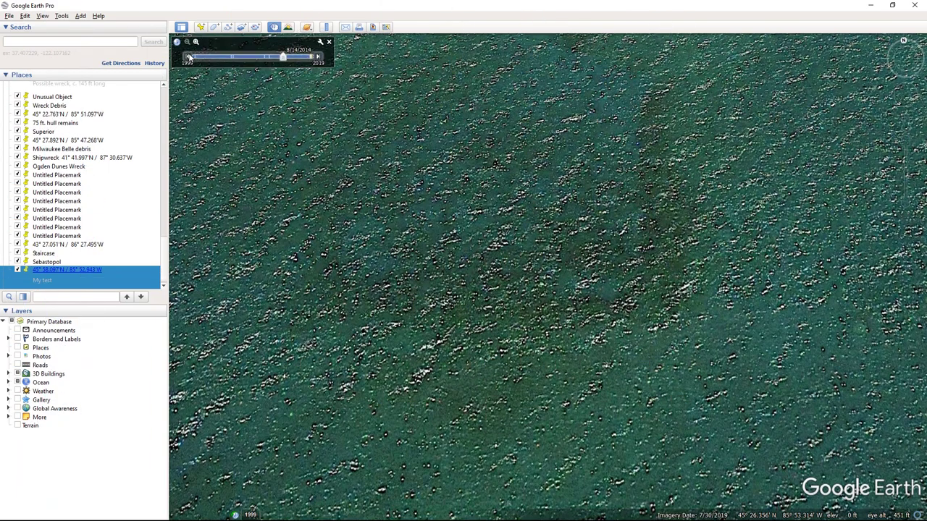
click(188, 57)
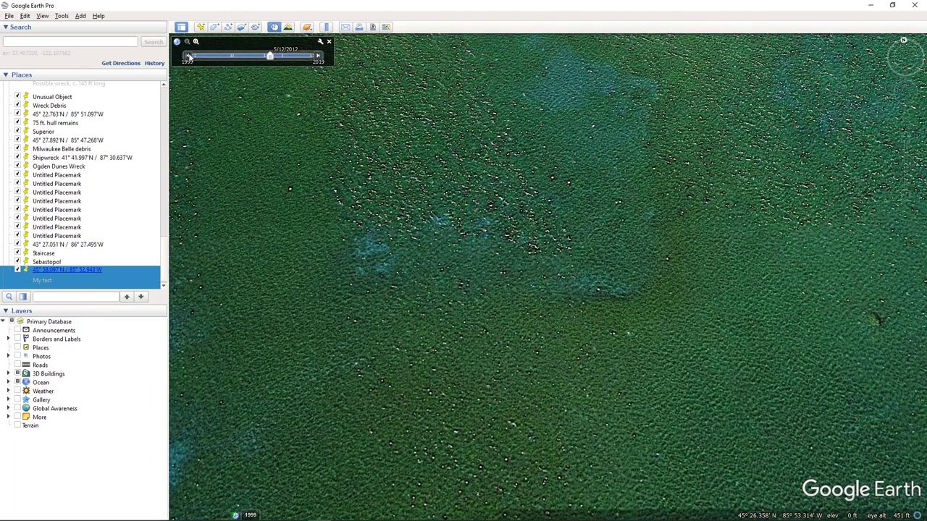
click(189, 56)
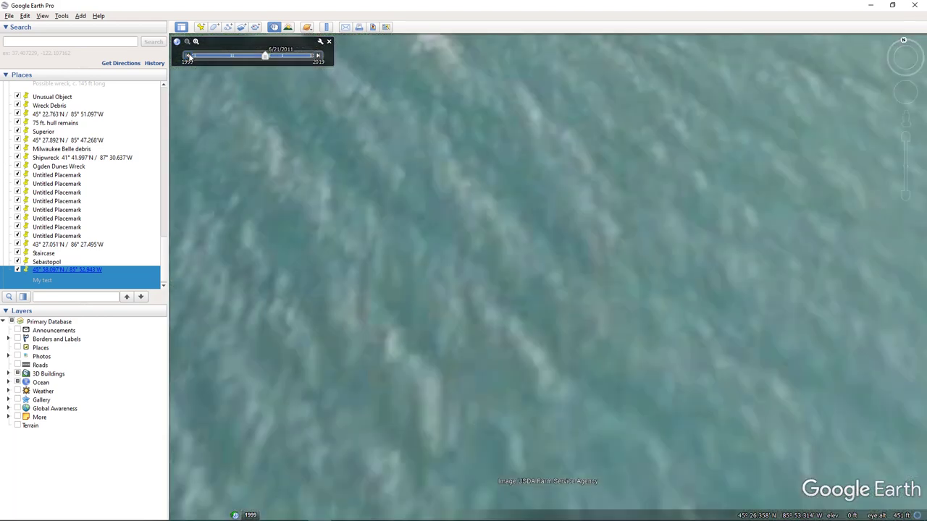
click(188, 57)
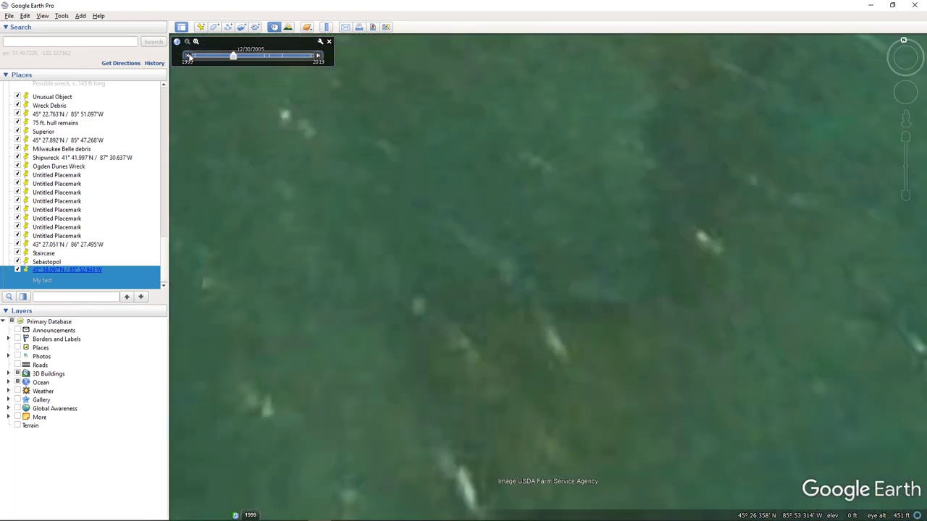
click(188, 57)
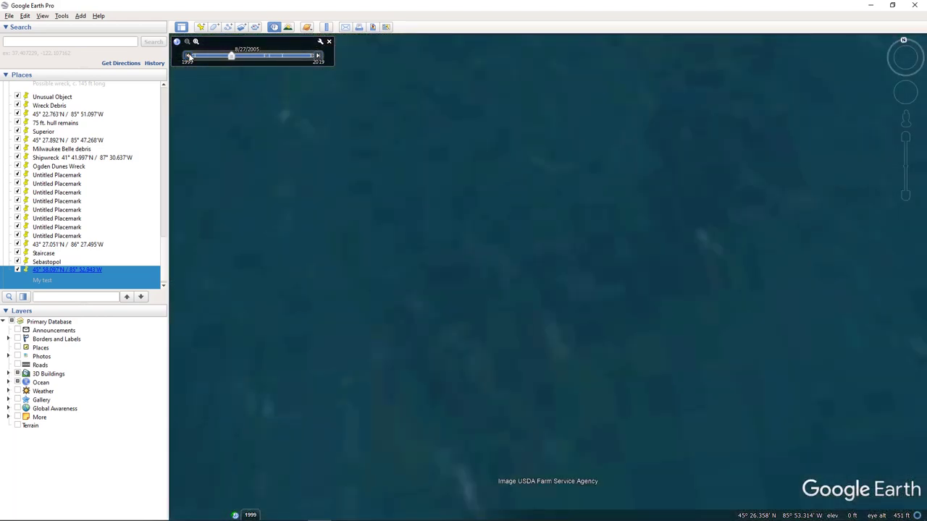
click(318, 56)
click(318, 57)
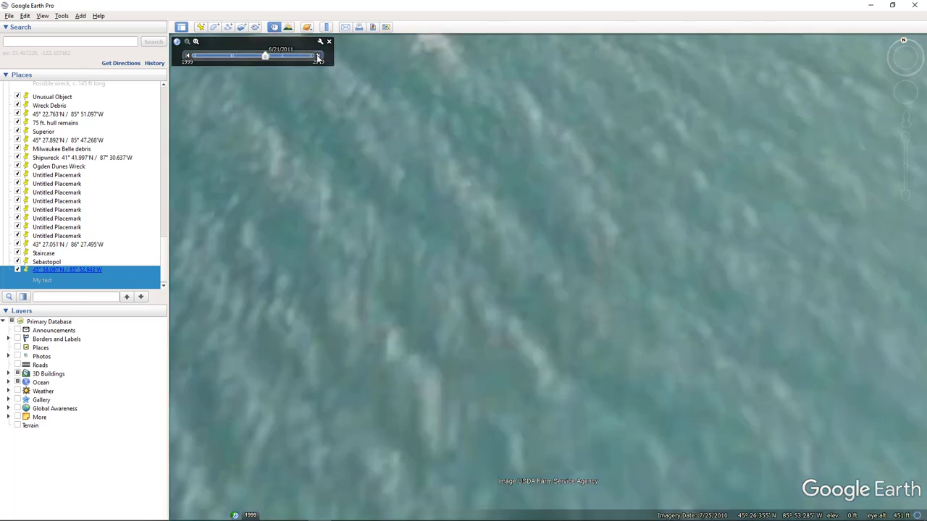
click(318, 57)
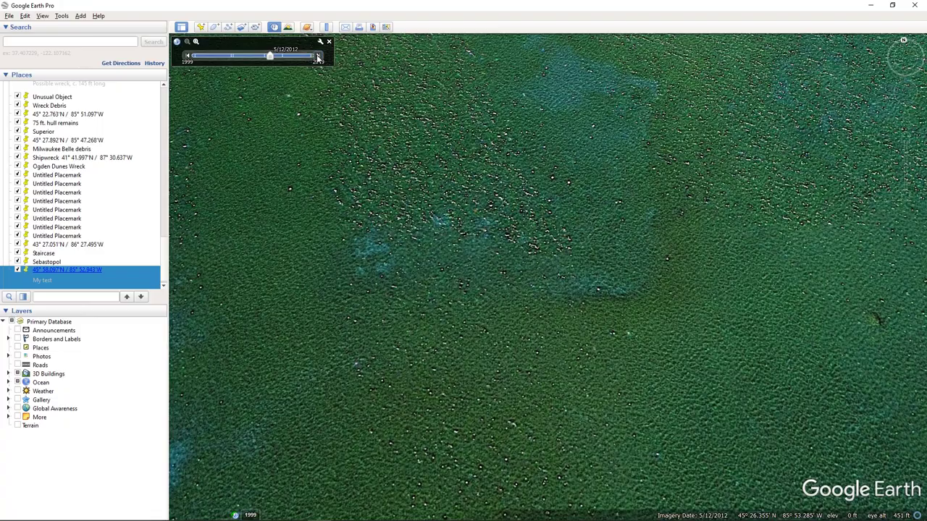
Step: Zoom in over the pale seabed patches and pan across the site
scroll(640, 323, up, 2)
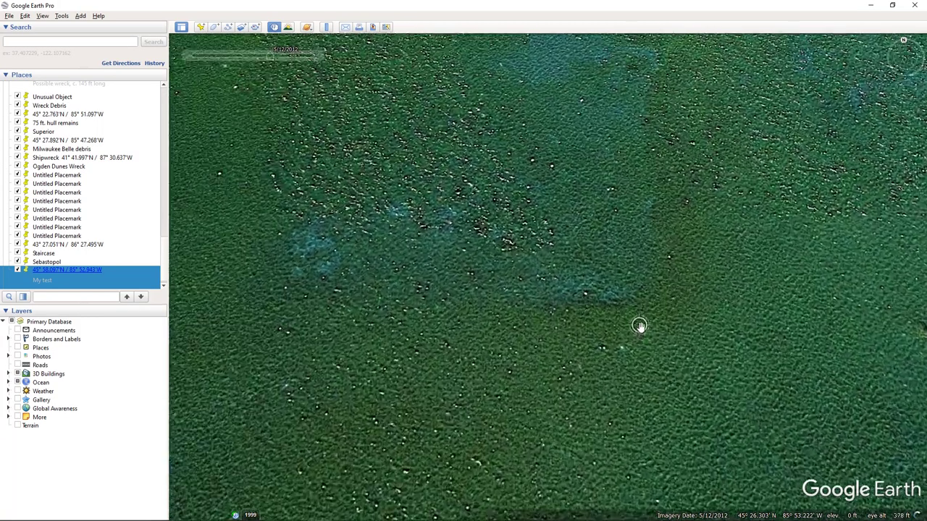
scroll(639, 326, up, 3)
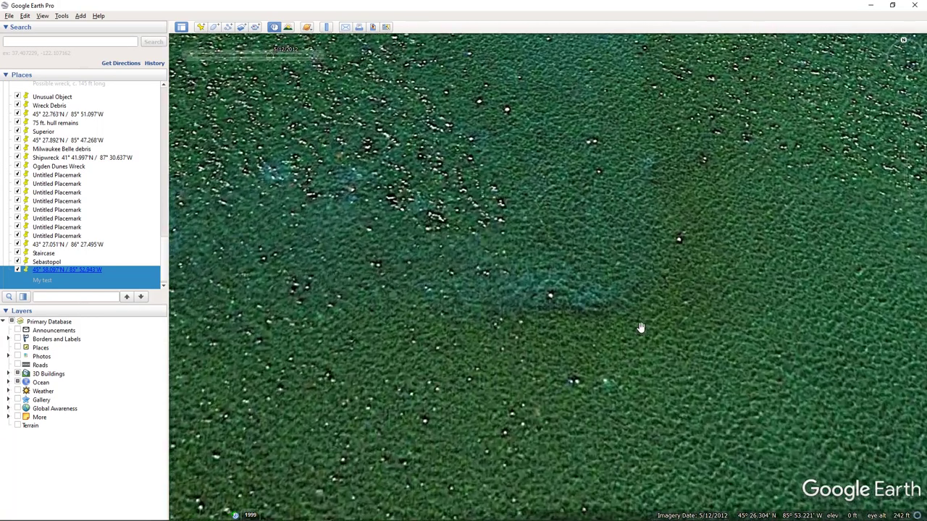
scroll(579, 318, down, 2)
scroll(605, 345, down, 3)
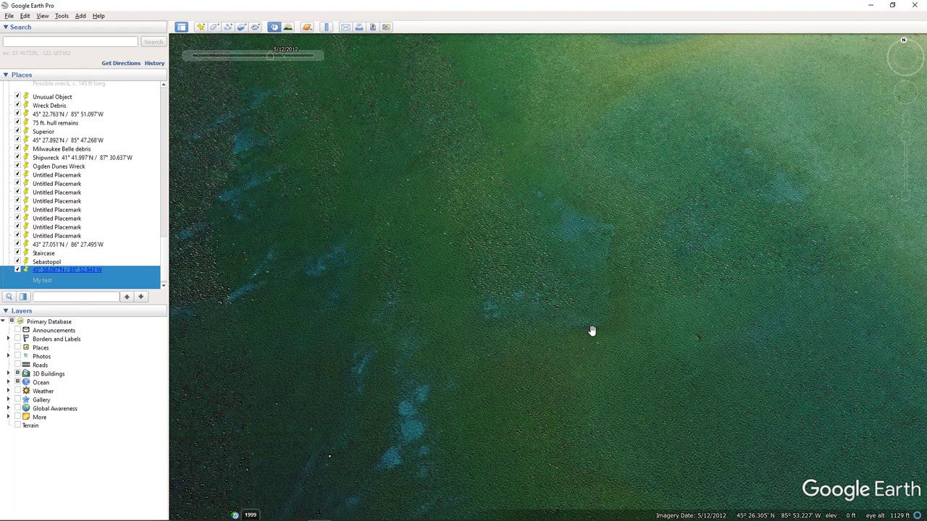
scroll(611, 343, up, 2)
scroll(611, 346, up, 2)
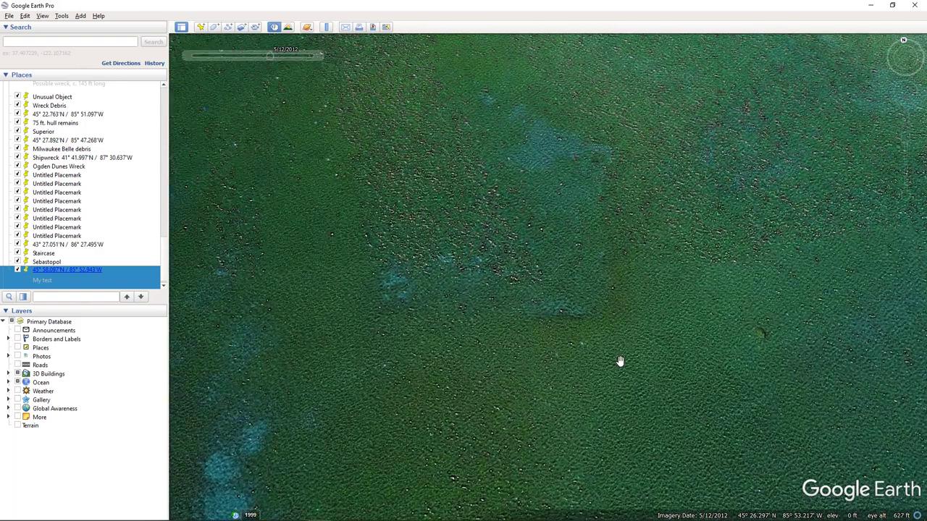
scroll(620, 361, up, 2)
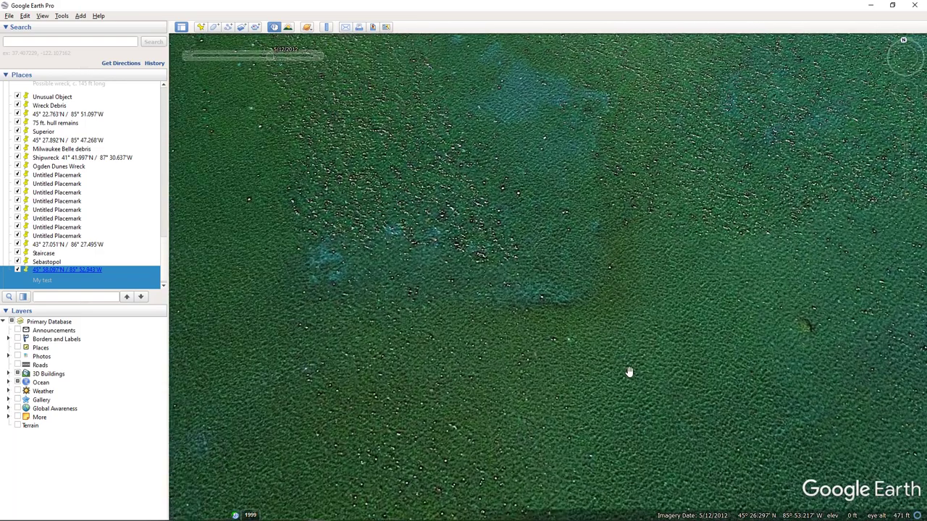
drag(662, 399, 575, 298)
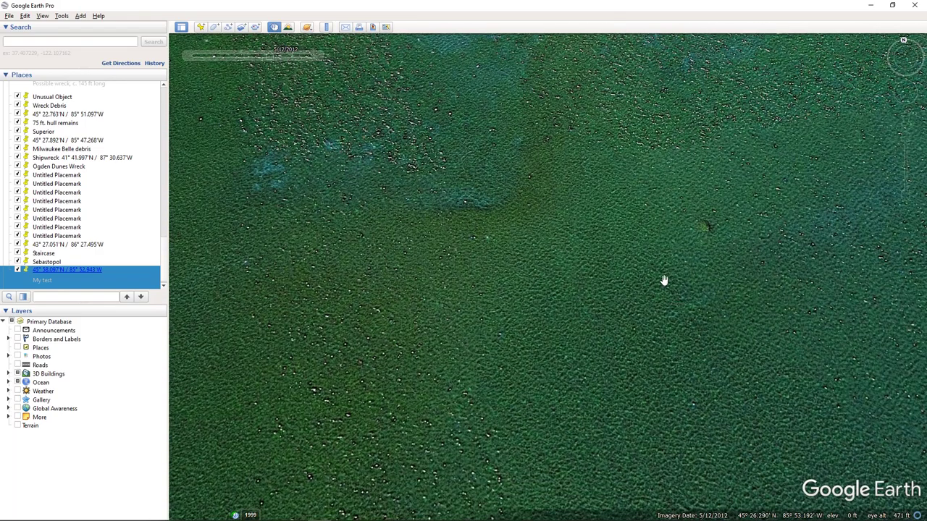
scroll(703, 341, up, 1)
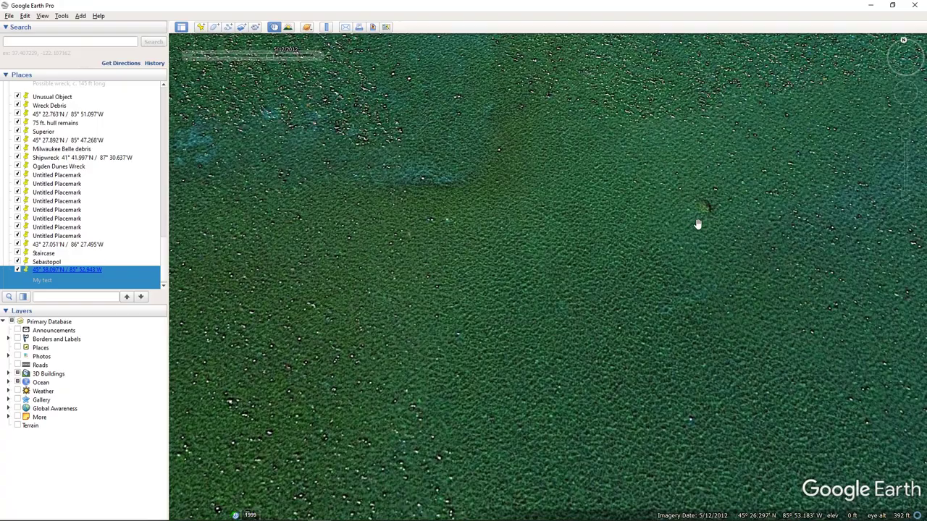
drag(464, 217, 731, 304)
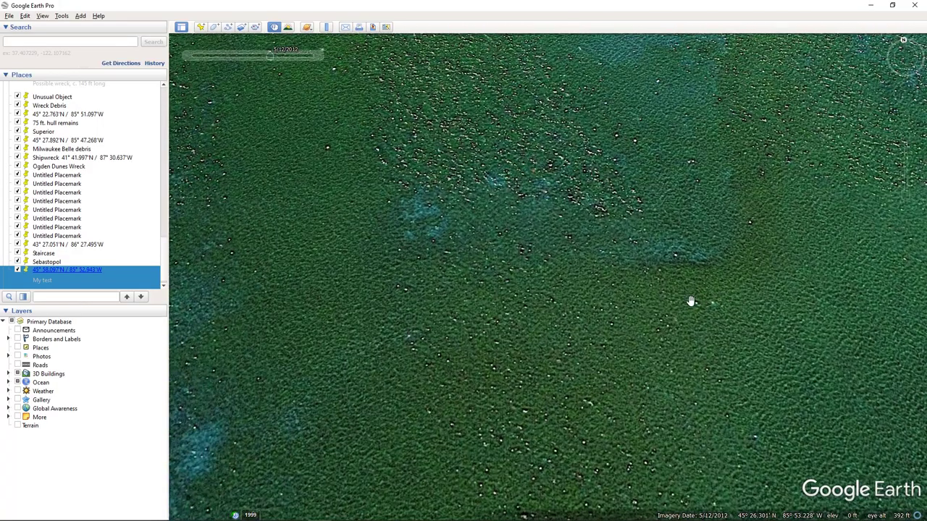
scroll(683, 300, down, 5)
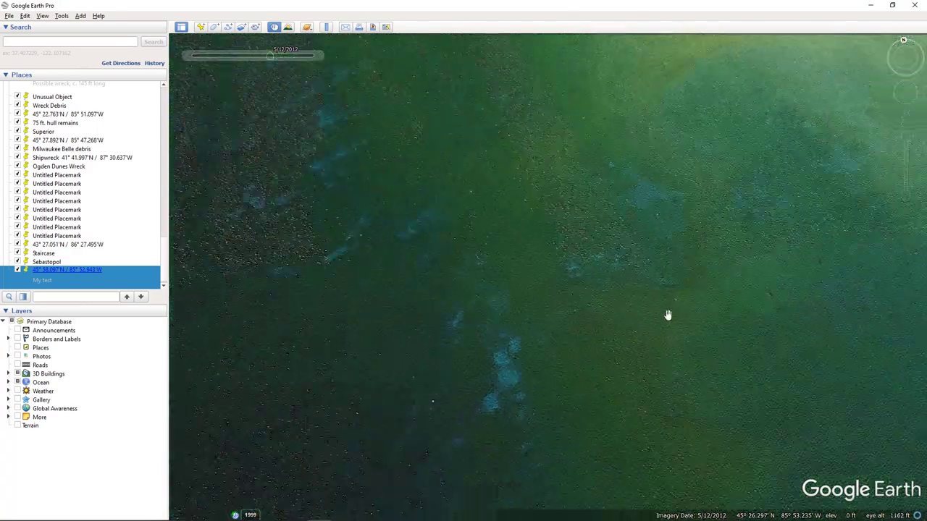
Step: Pan over the water and sandy shore, then close in on the patches at about 460 ft
drag(749, 330, 637, 389)
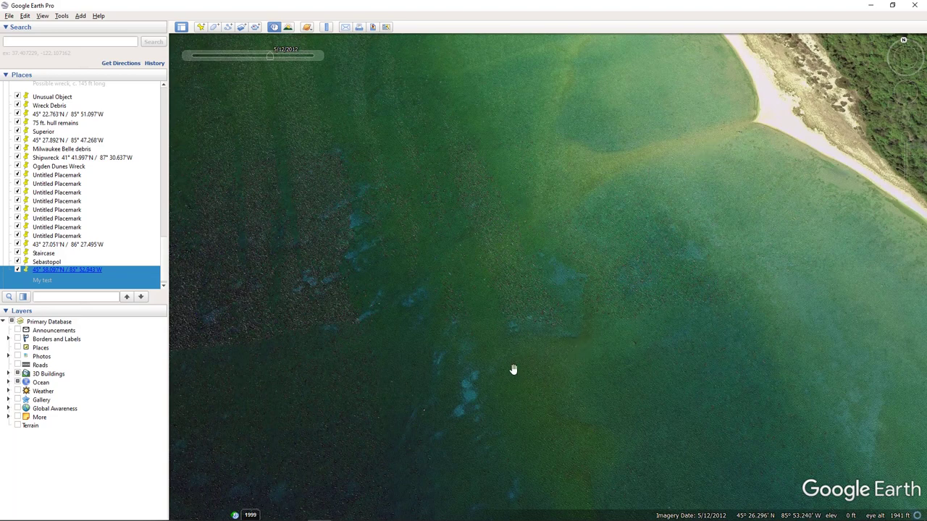
drag(478, 360, 615, 326)
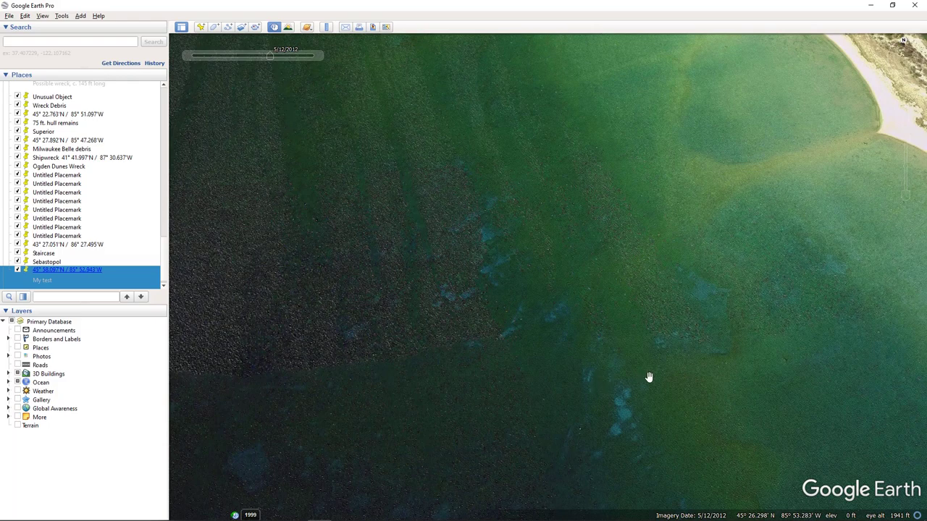
scroll(664, 375, up, 1)
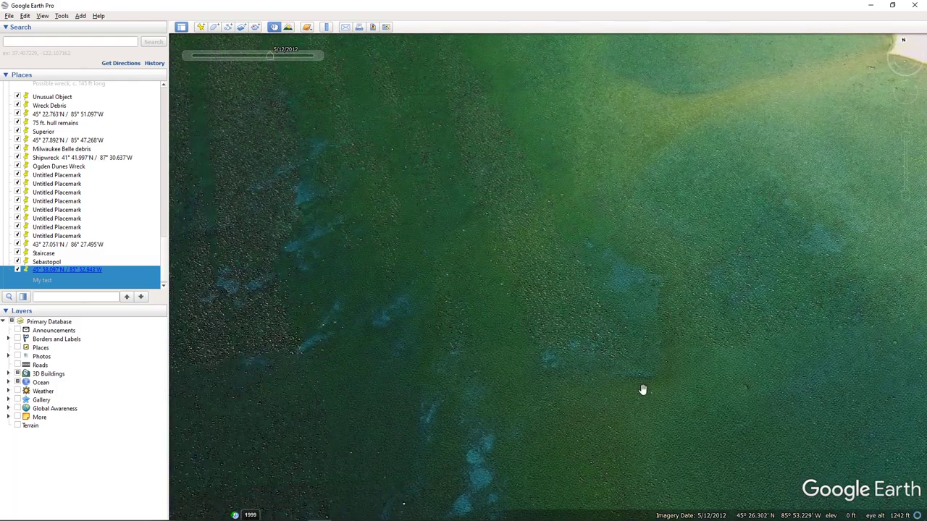
scroll(643, 390, up, 1)
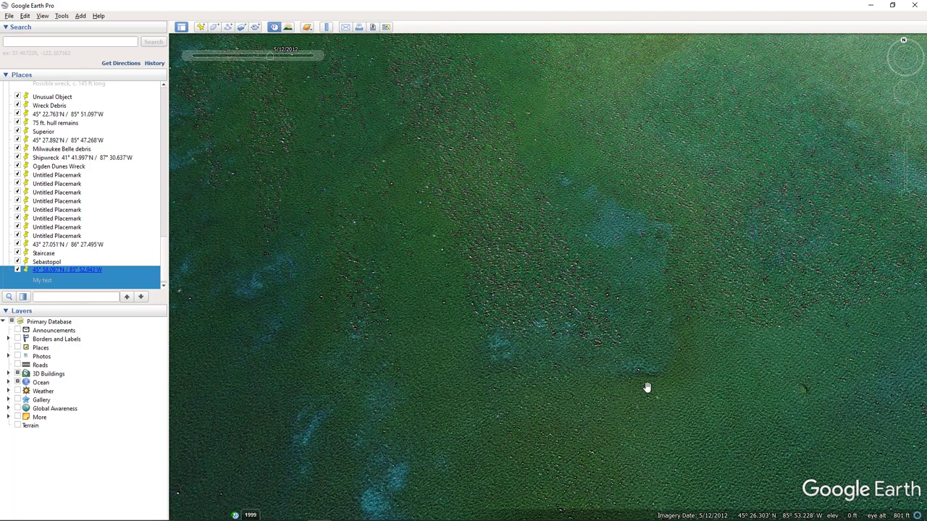
scroll(585, 395, down, 2)
drag(715, 315, 823, 219)
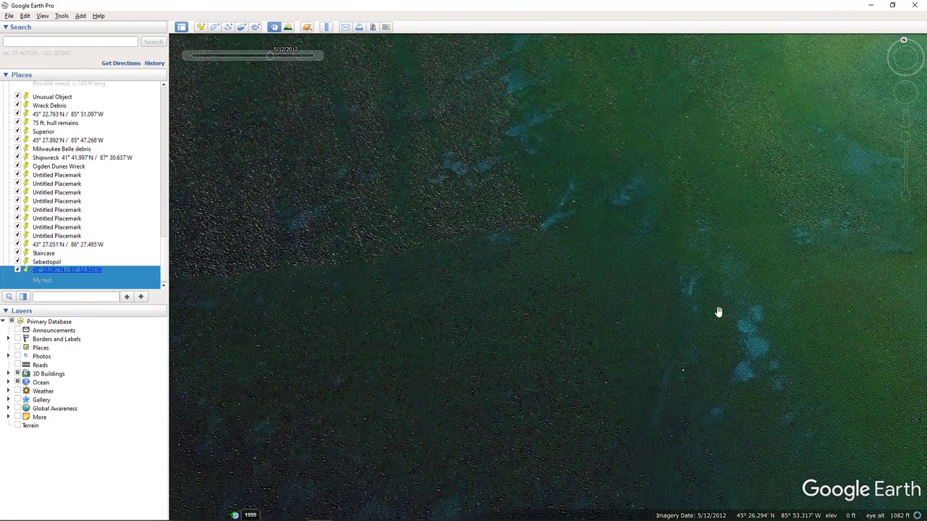
scroll(716, 311, up, 3)
scroll(701, 303, up, 1)
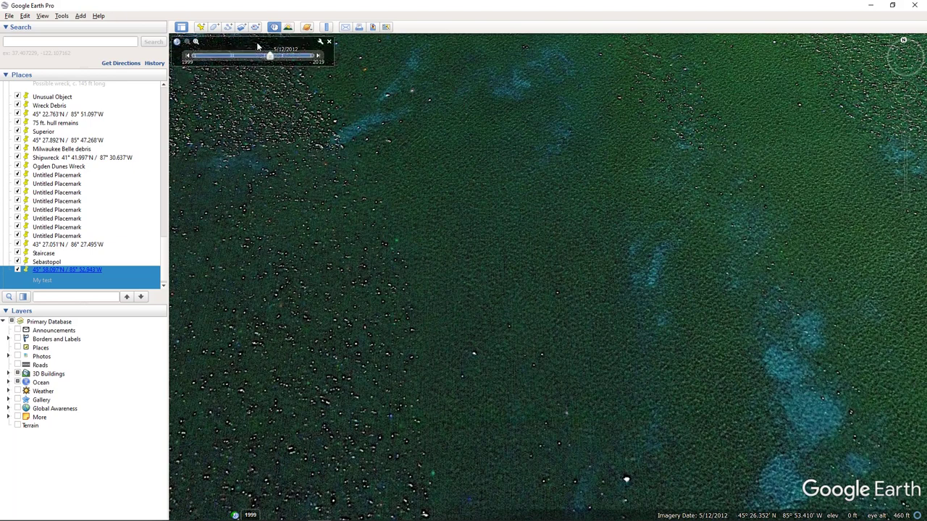
click(319, 57)
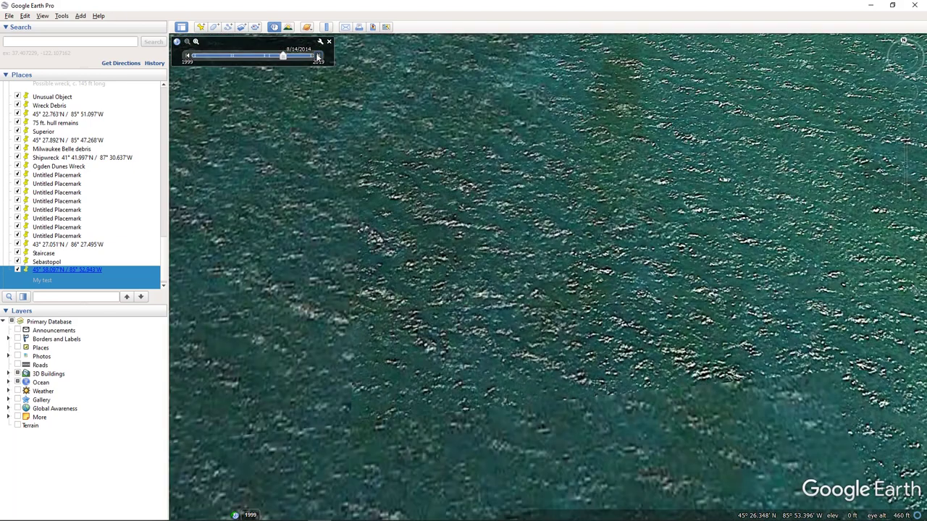
click(187, 58)
click(186, 57)
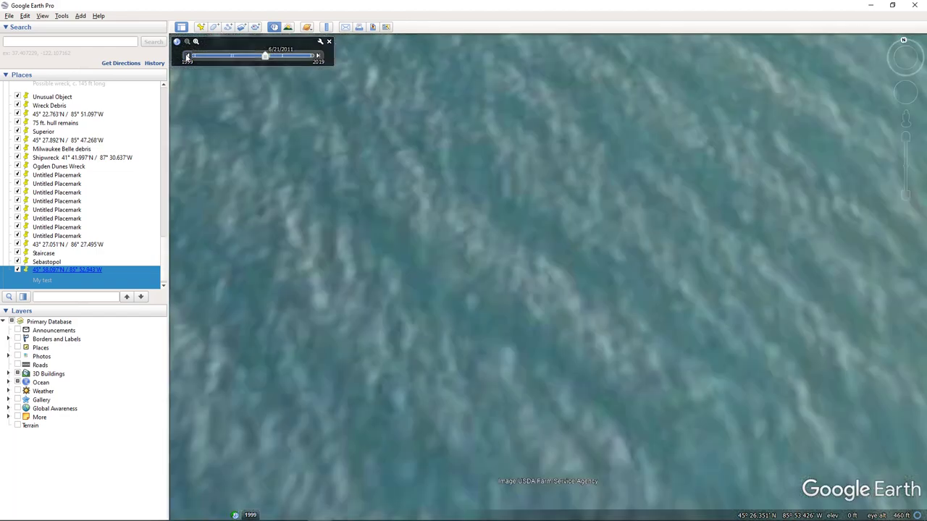
click(316, 57)
drag(668, 227, 538, 348)
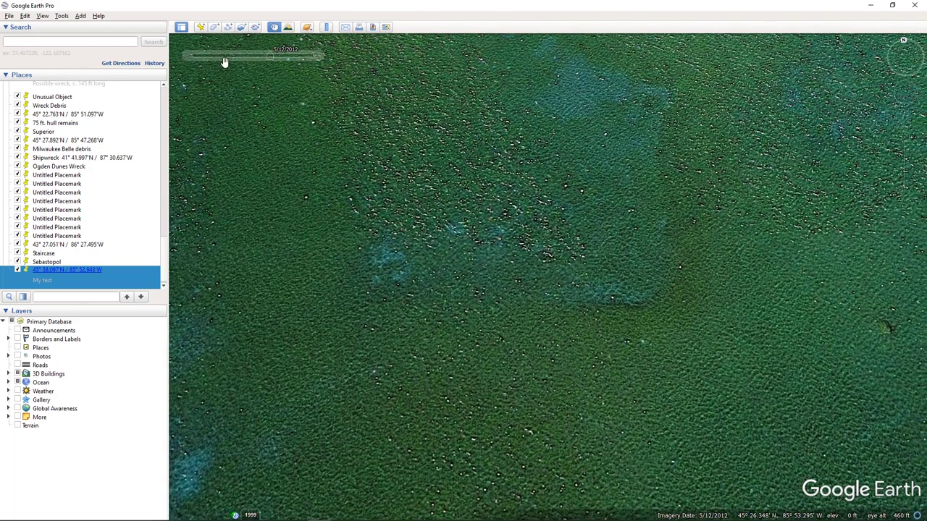
Step: Place a placemark on the dark seabed patch named '45° 26.309'N / 85° 53.230'W' from its coordinates
click(201, 27)
drag(554, 273, 609, 295)
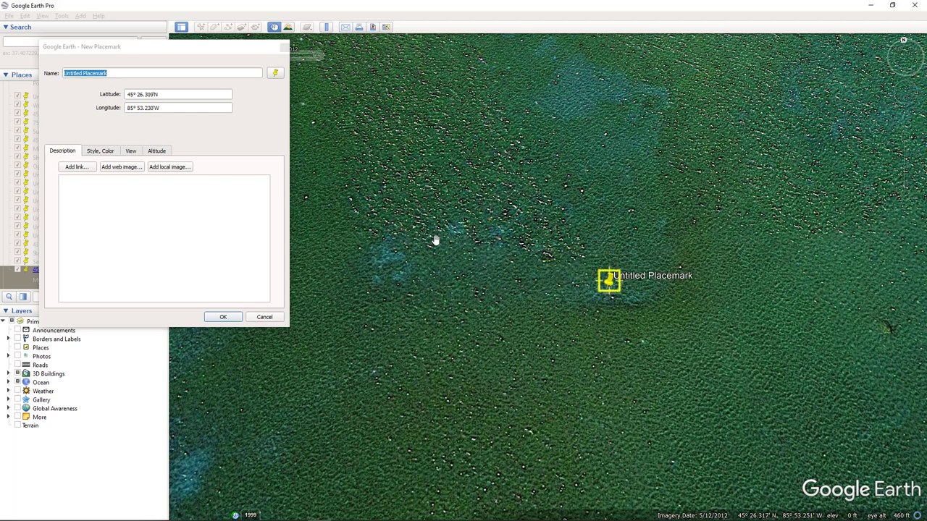
click(171, 93)
key(ctrl+c)
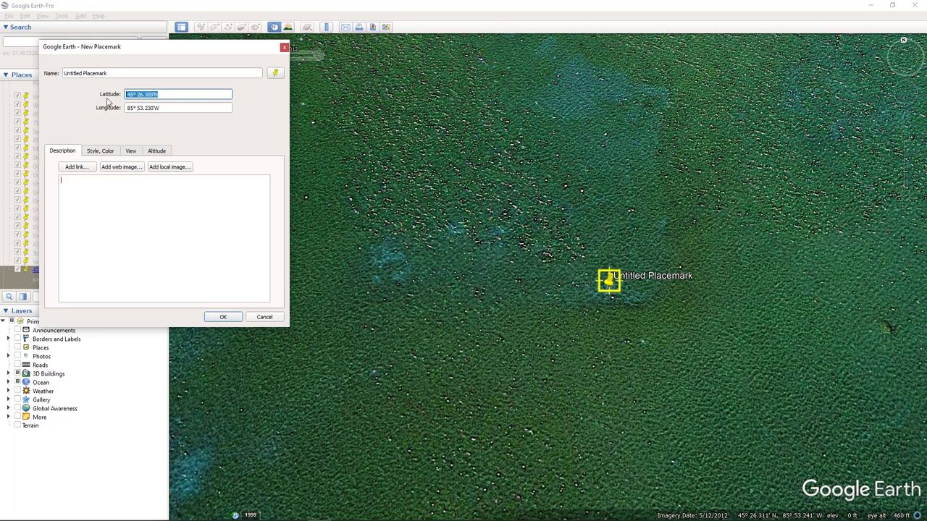
drag(133, 73, 44, 71)
key(ctrl+v)
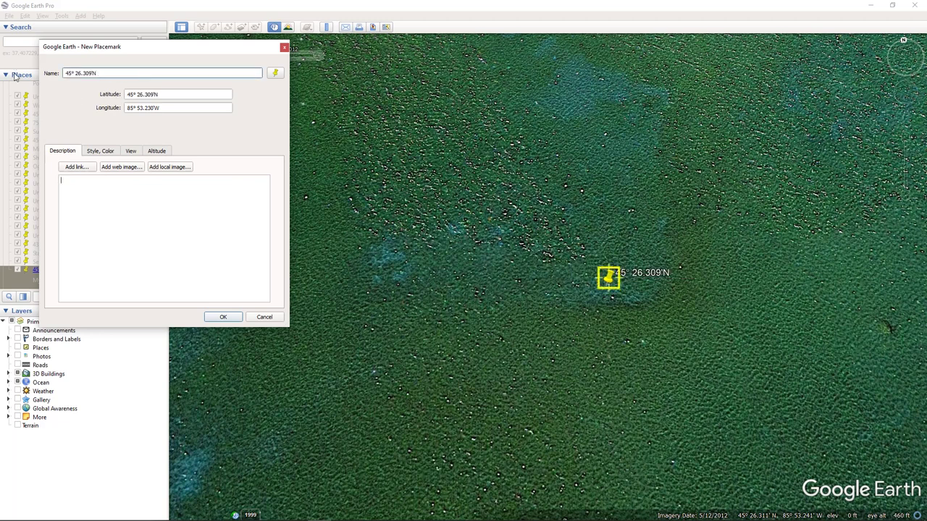
text(/)
drag(168, 107, 86, 112)
key(ctrl+c)
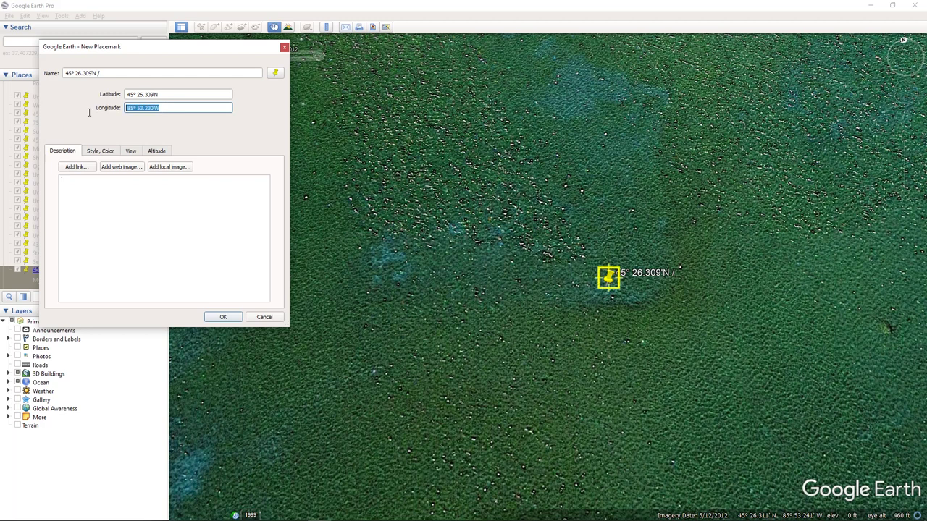
click(117, 75)
key(ctrl+v)
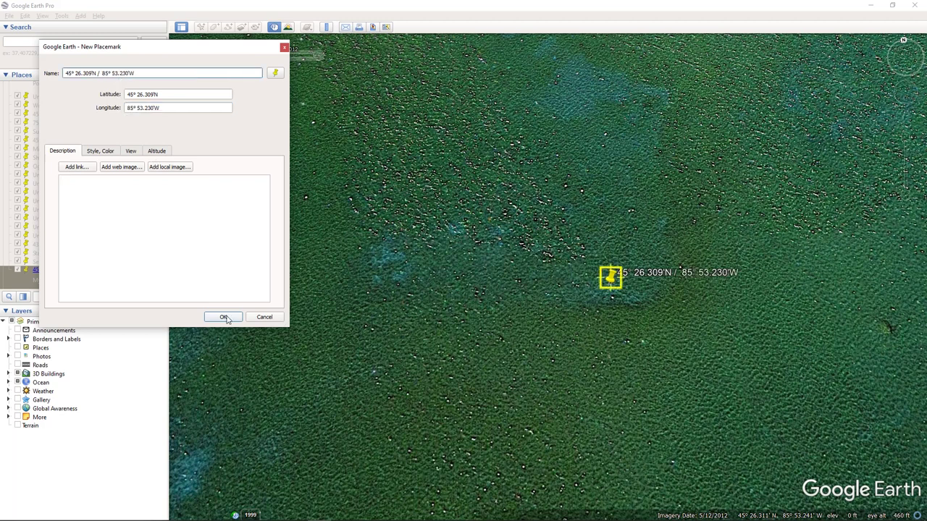
click(223, 316)
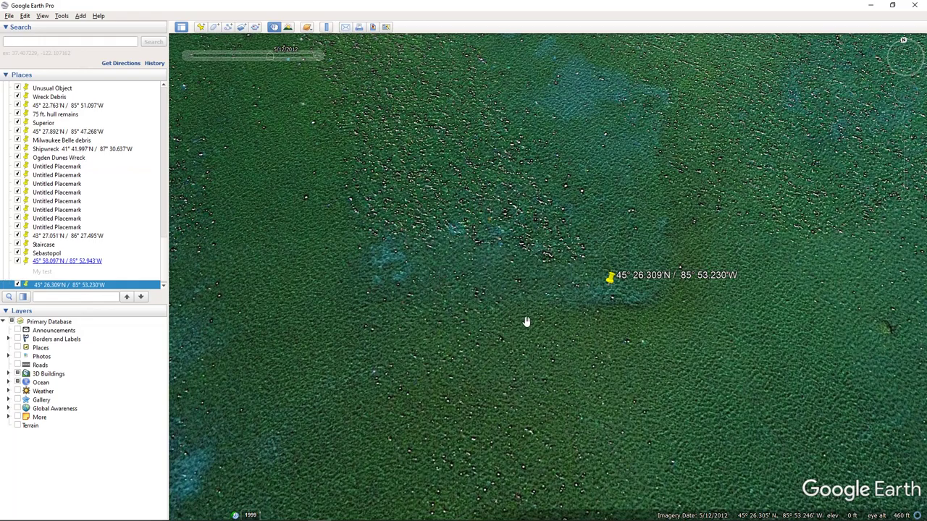
Step: Zoom out and pan toward the island shoreline to see the new placemark offshore
scroll(558, 326, down, 2)
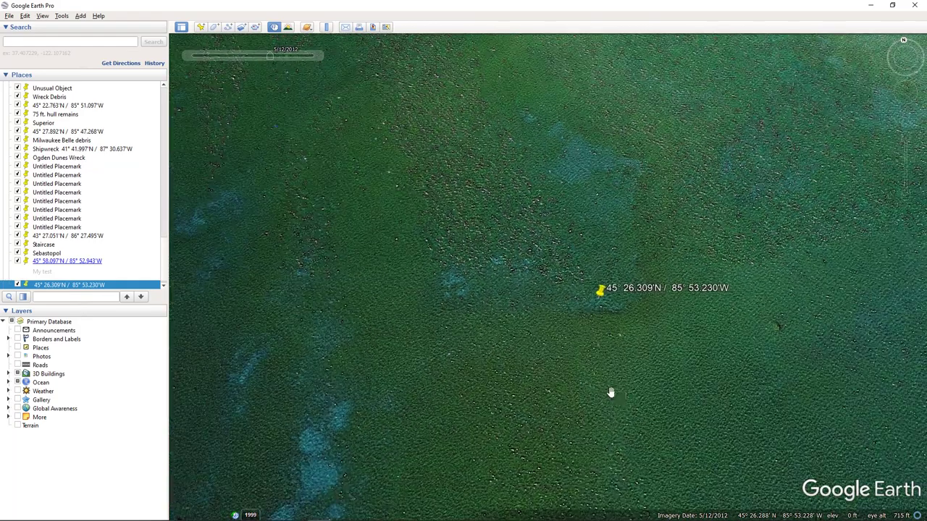
scroll(588, 379, down, 3)
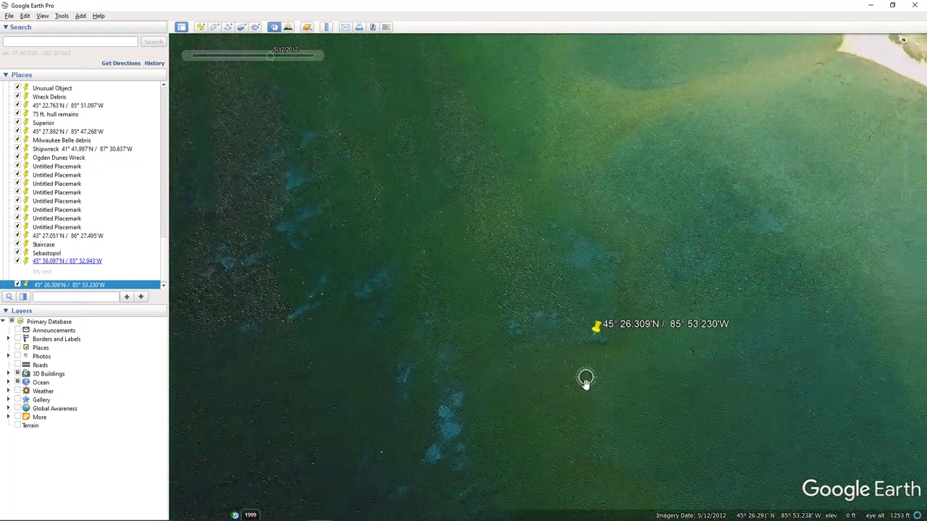
drag(622, 435, 550, 278)
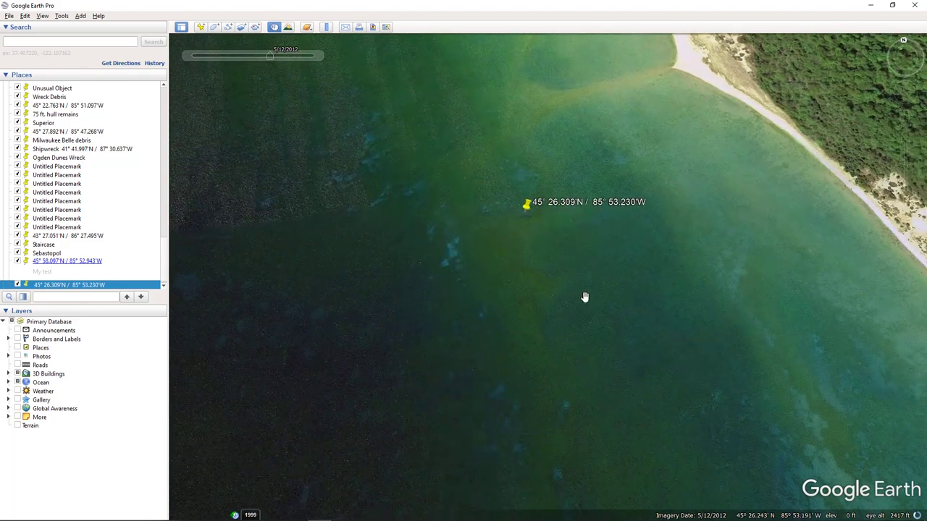
scroll(607, 310, down, 6)
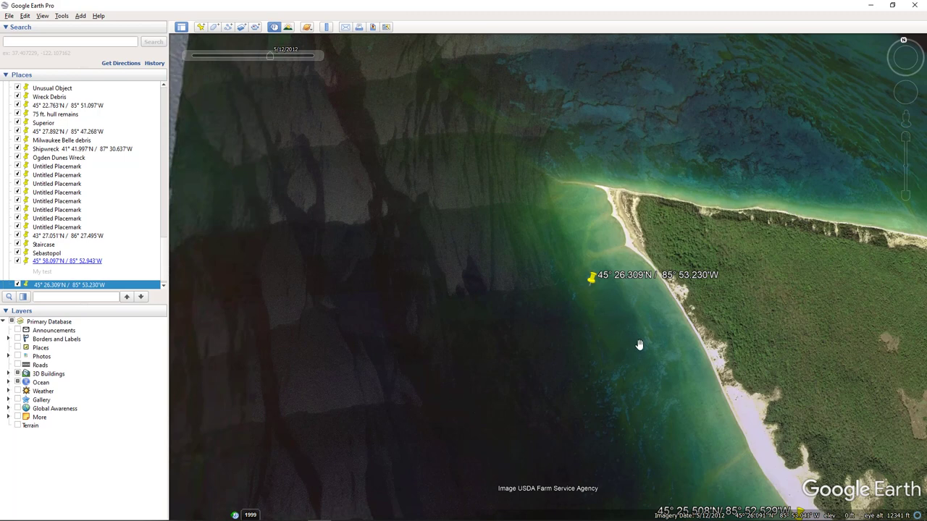
Step: Pan south along the shore and zoom in on the linear seabed feature at the 45° 25.331'N placemark
drag(652, 385, 540, 291)
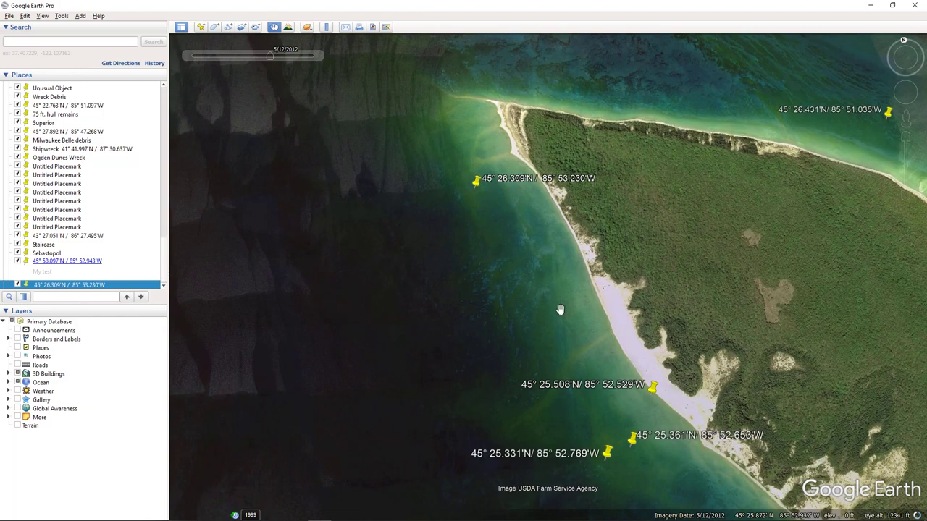
drag(569, 385, 581, 268)
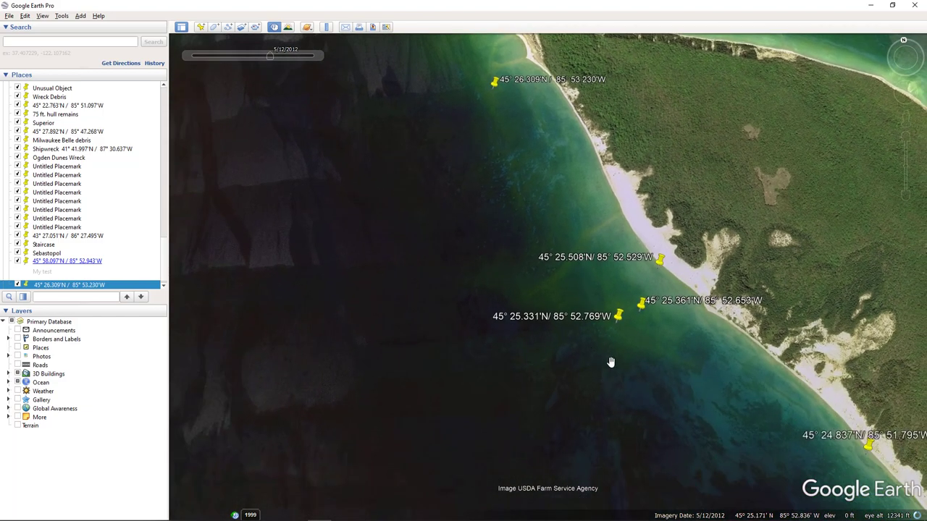
scroll(605, 344, up, 2)
scroll(605, 343, up, 5)
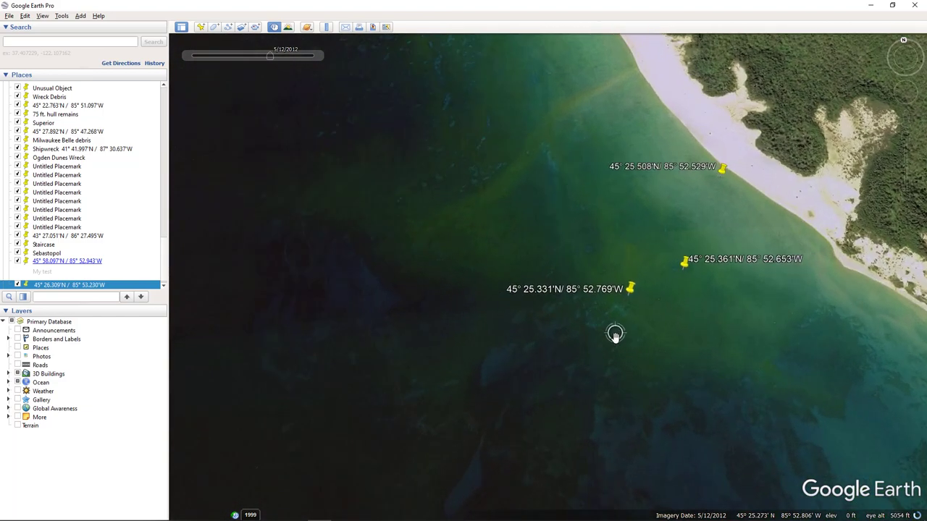
scroll(630, 285, up, 3)
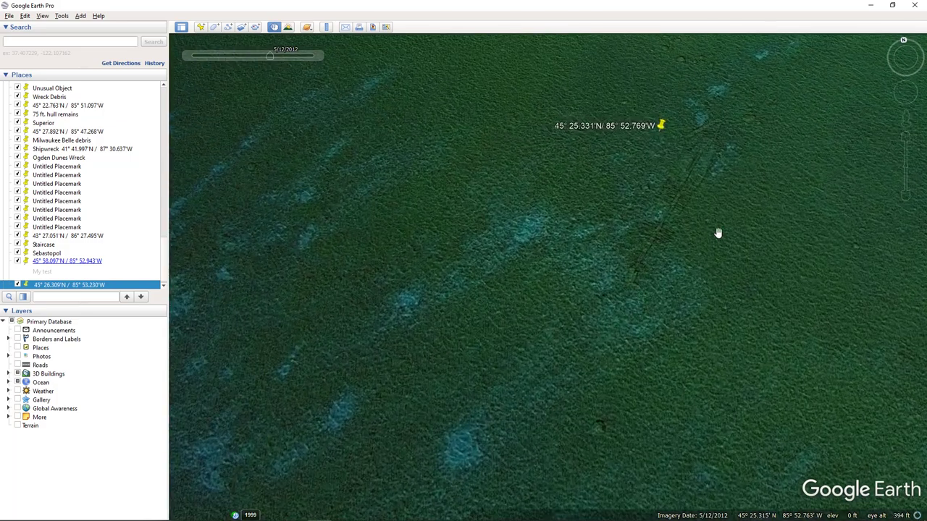
drag(719, 233, 650, 354)
scroll(650, 354, up, 1)
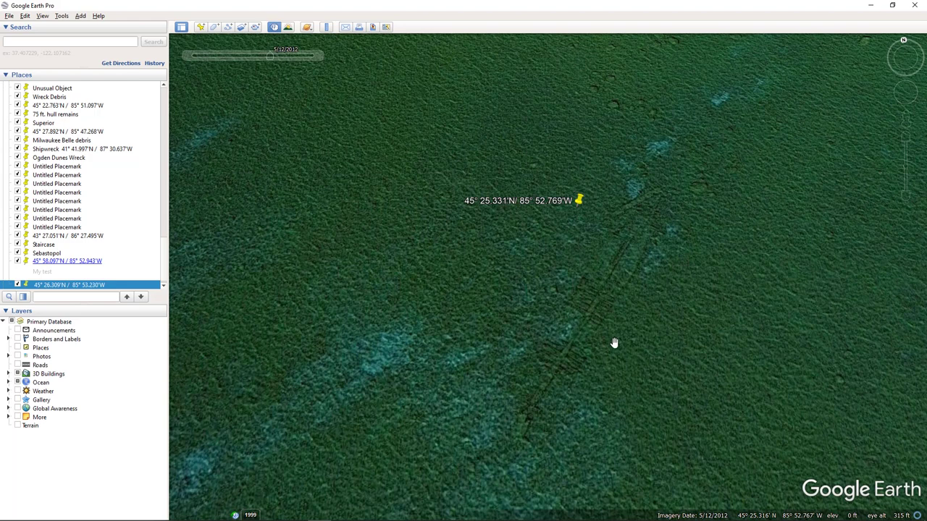
scroll(640, 304, down, 5)
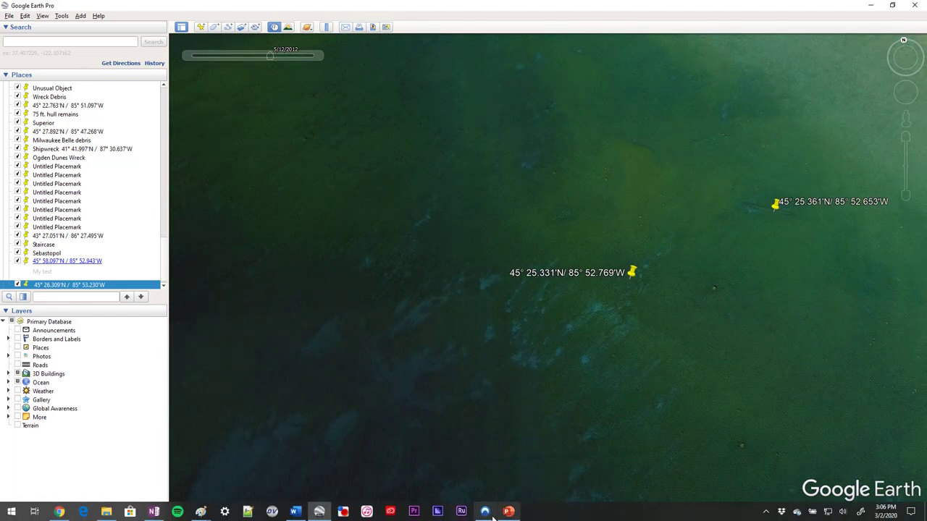
Step: Switch from Chrome back to the Google Earth Pro window through its taskbar preview
mouse_move(498, 514)
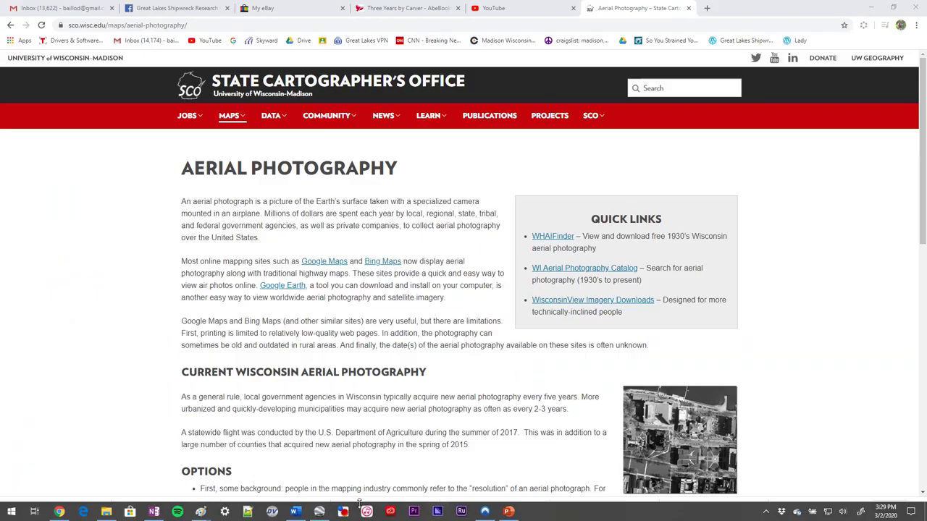
mouse_move(320, 511)
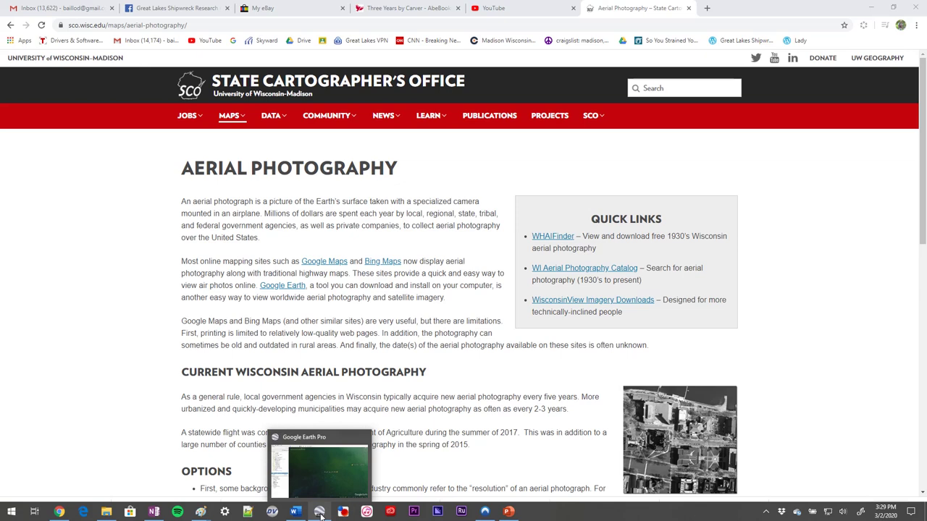
click(338, 478)
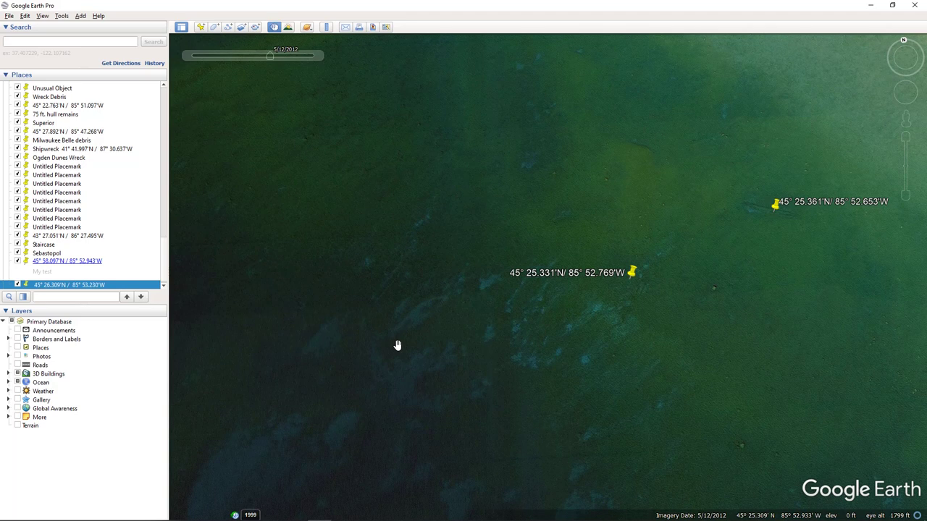
Step: Zoom in and centre the linear seabed feature near the 45° 25.361'N placemark
double_click(613, 299)
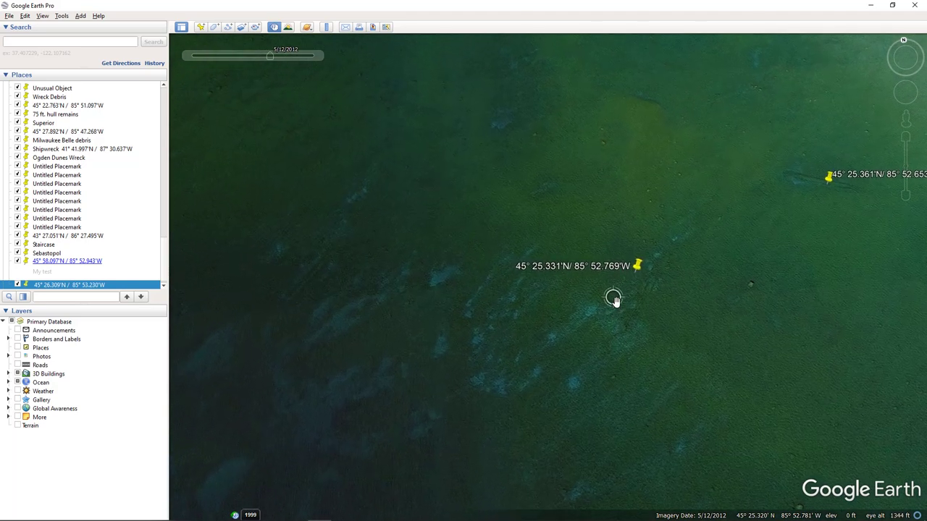
scroll(627, 323, up, 3)
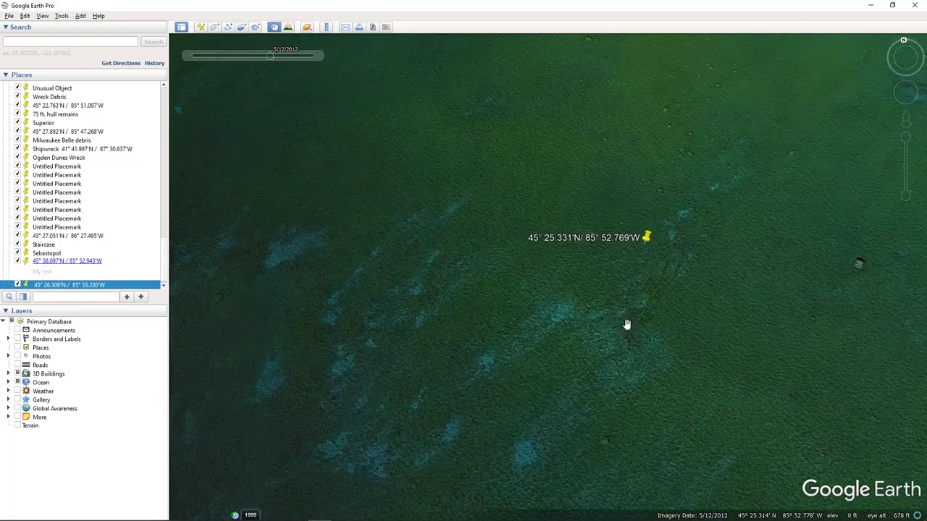
scroll(628, 324, up, 2)
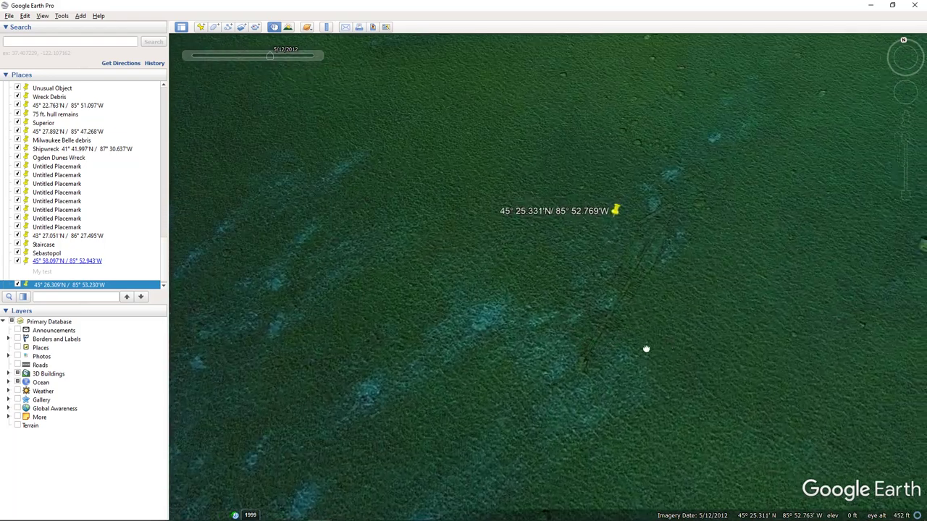
drag(646, 349, 553, 349)
scroll(562, 339, down, 5)
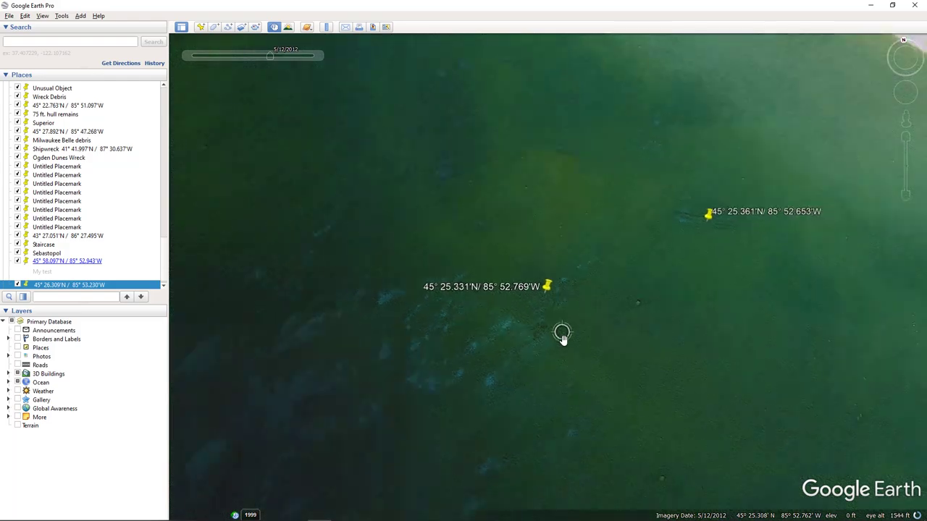
scroll(563, 338, down, 5)
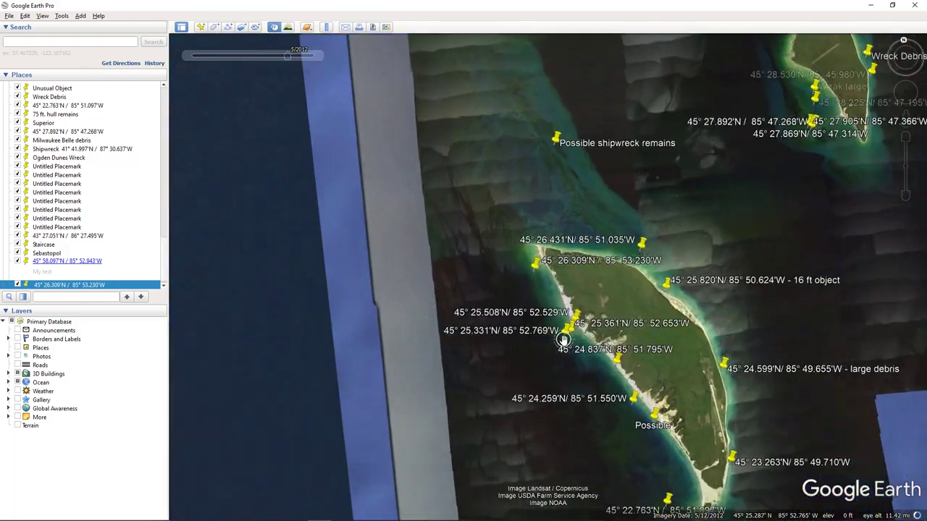
scroll(560, 333, up, 3)
scroll(557, 331, up, 5)
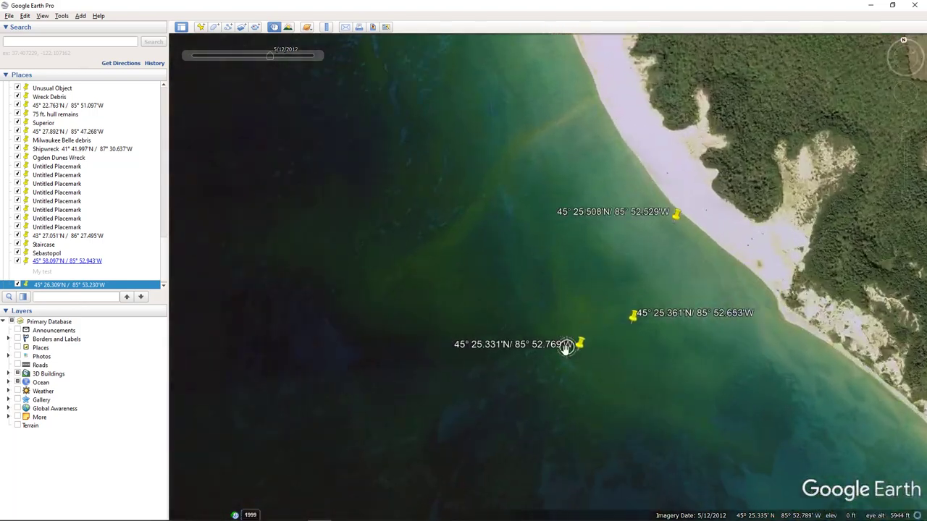
scroll(598, 361, up, 3)
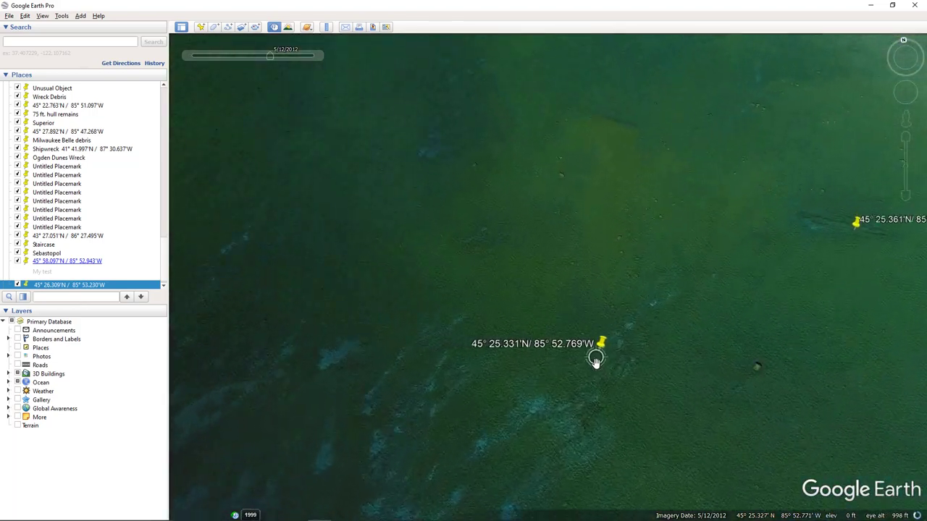
scroll(581, 296, down, 3)
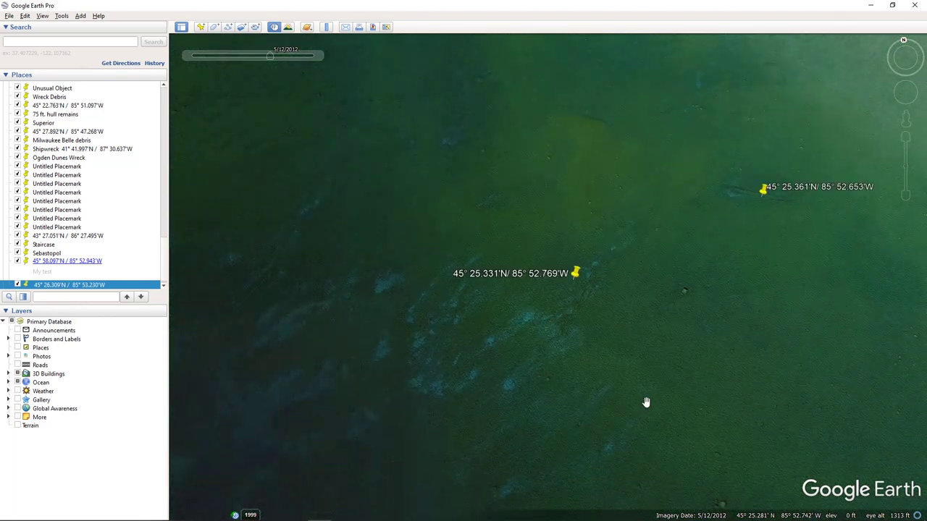
scroll(646, 403, down, 3)
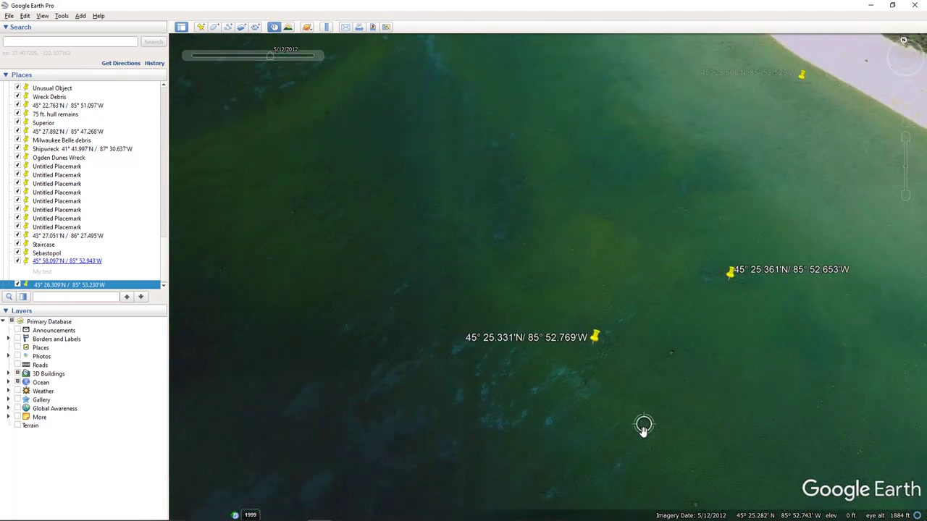
Step: Frame the wreck outline under the 45° 25.361'N placemark, then widen to include the shoreline placemarks
drag(687, 401, 544, 470)
scroll(598, 385, up, 2)
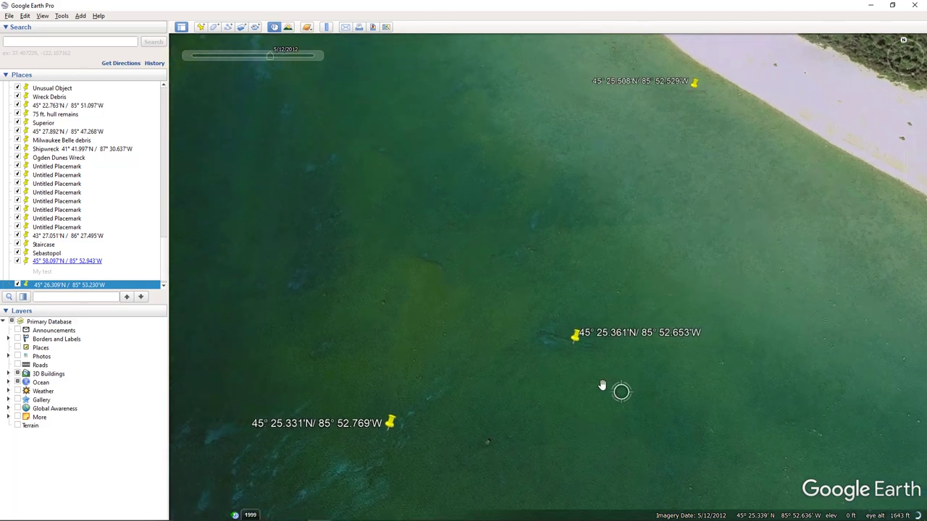
scroll(569, 359, up, 3)
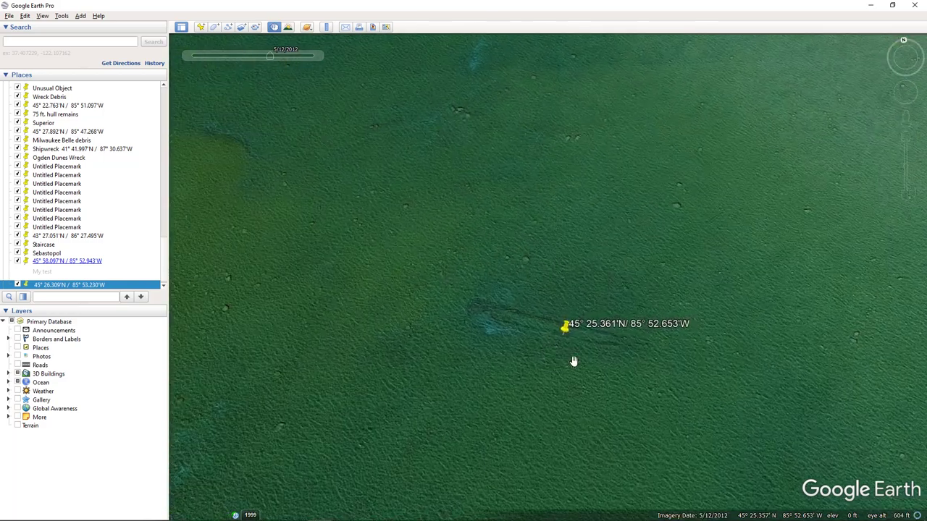
drag(526, 300, 629, 436)
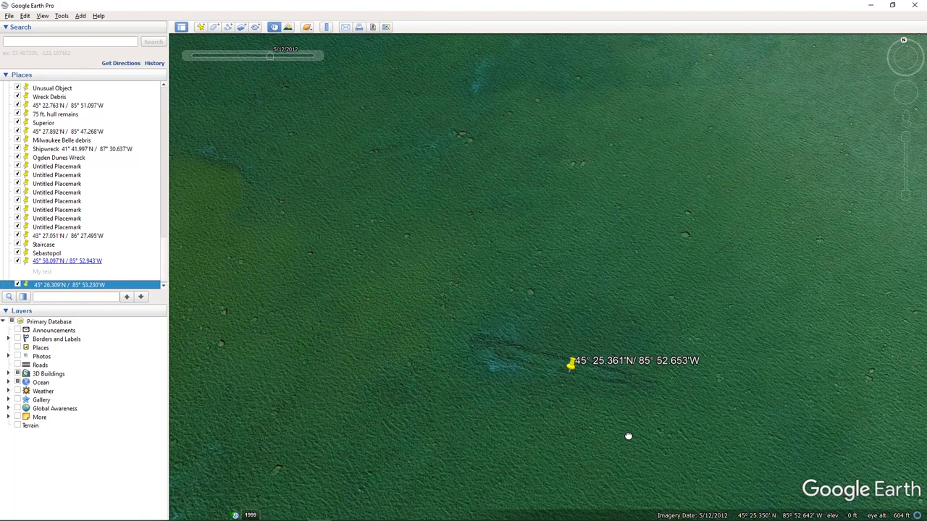
scroll(629, 436, down, 5)
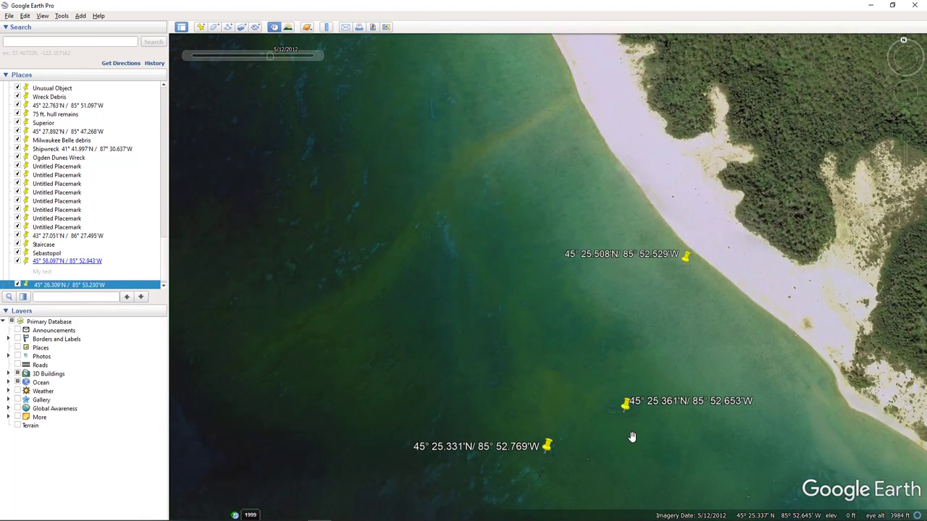
drag(632, 437, 608, 323)
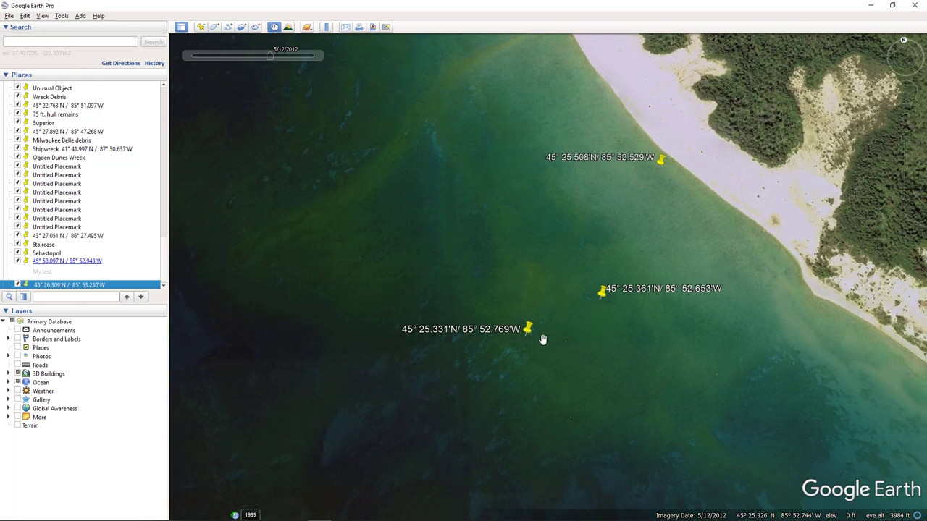
Step: Recentre the placemarks and zoom in on the faint hull timbers by the 45° 25.331'N placemark
drag(532, 356, 633, 347)
scroll(627, 356, up, 4)
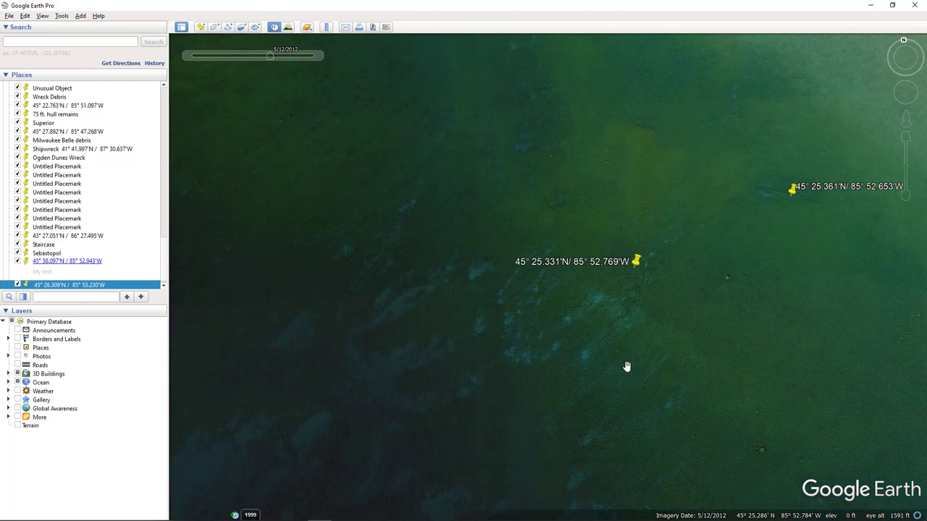
drag(419, 425, 472, 294)
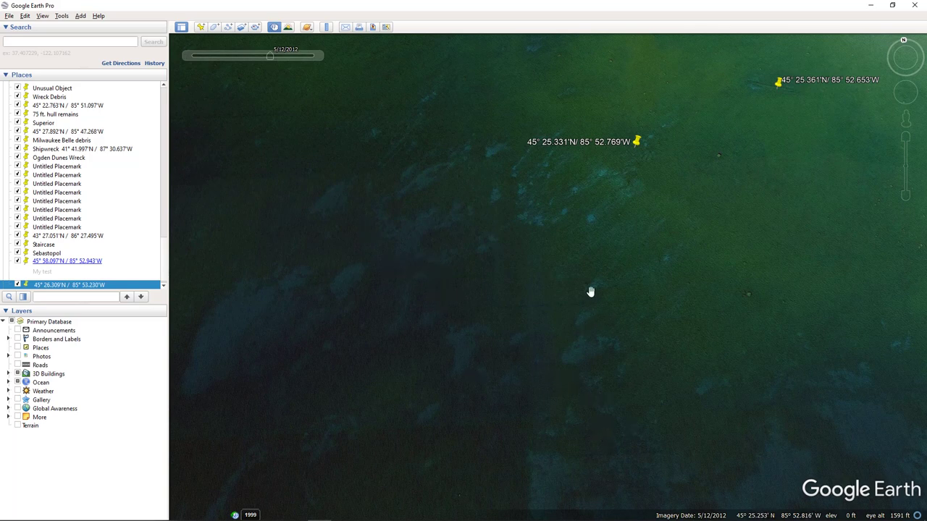
drag(590, 292, 455, 445)
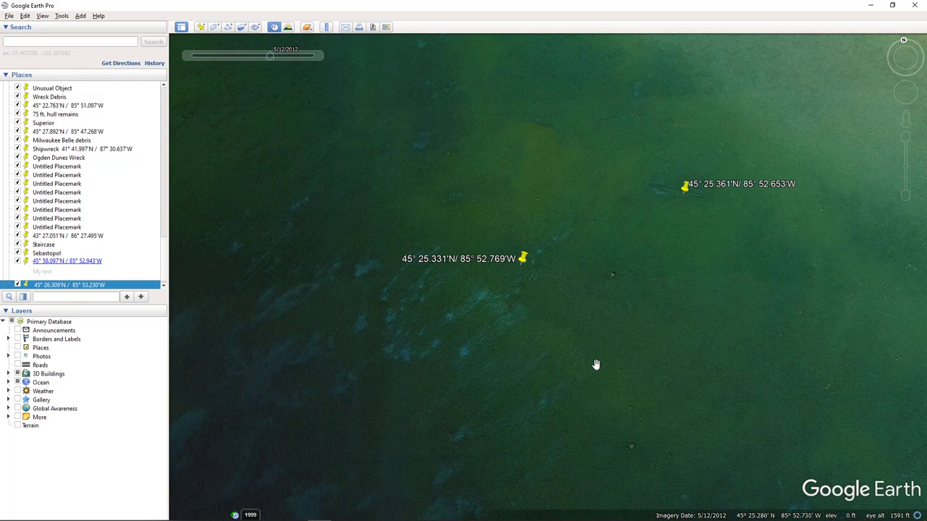
scroll(536, 329, up, 3)
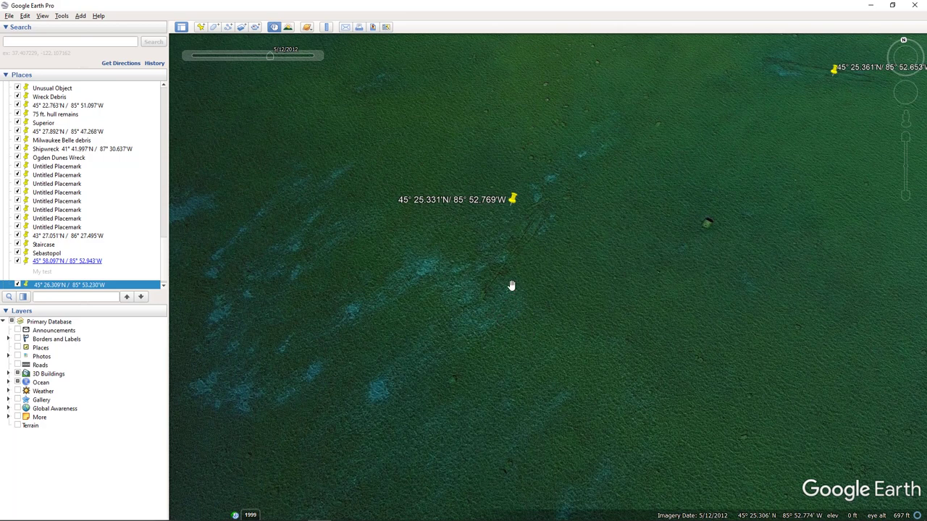
scroll(541, 276, up, 2)
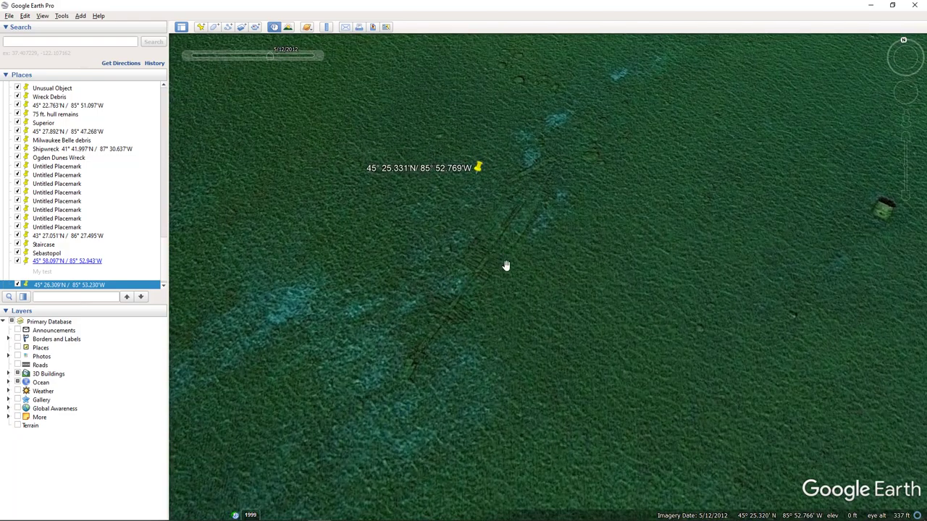
scroll(506, 265, down, 2)
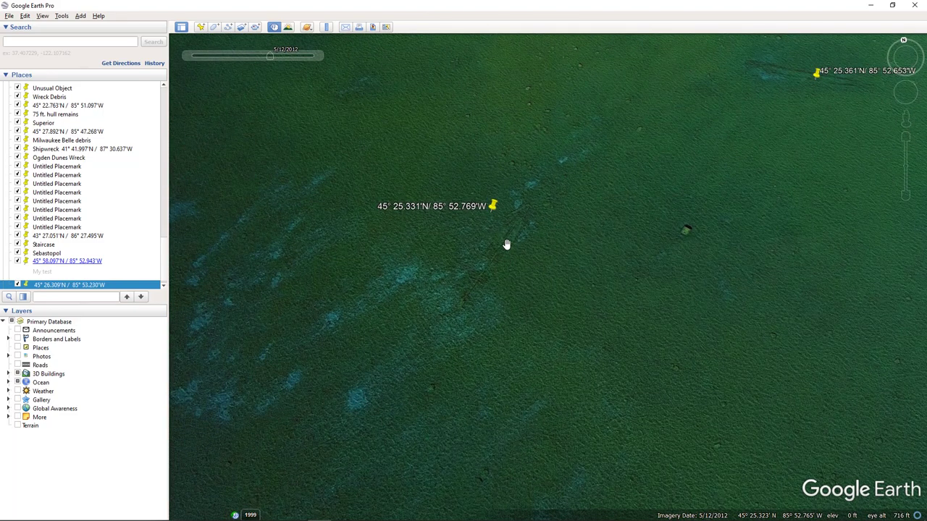
Step: Centre and zoom in close on the small dark object on the lake bottom
drag(634, 238, 579, 290)
scroll(638, 290, up, 2)
scroll(634, 296, up, 2)
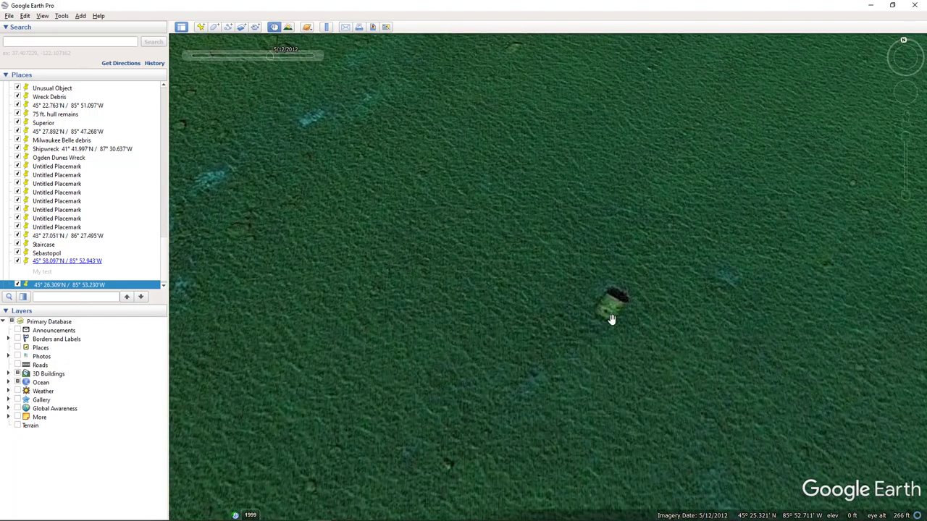
scroll(612, 317, down, 2)
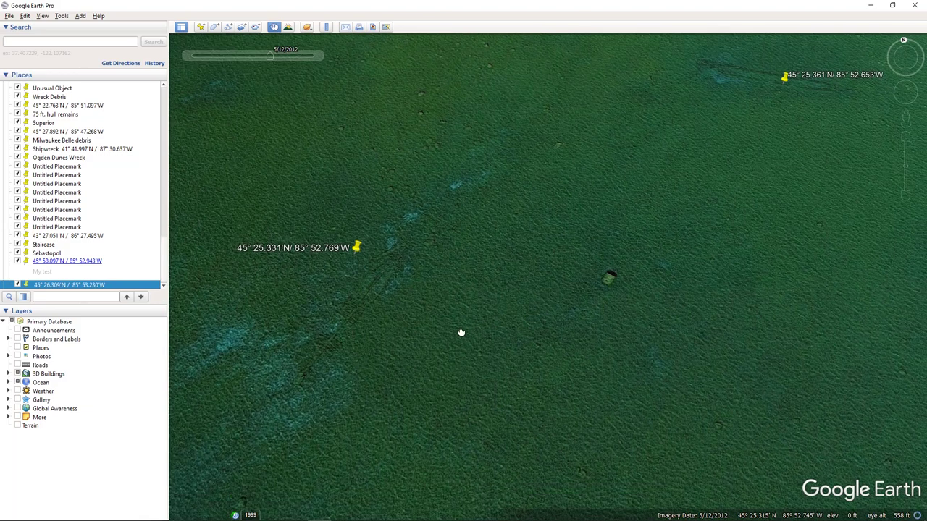
drag(461, 333, 471, 324)
scroll(685, 234, up, 1)
Step: Open the Ruler and measure the buried wreck's length at about 181 ft
click(326, 27)
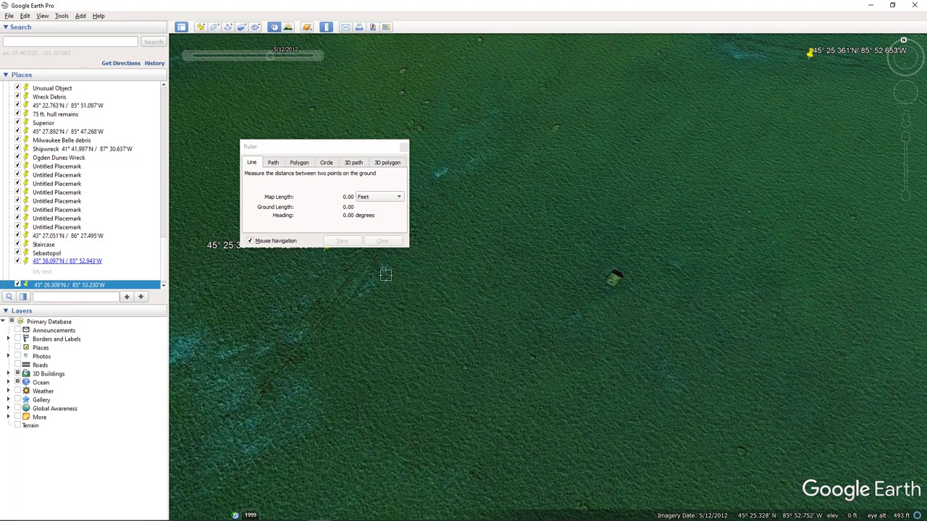
drag(325, 152, 299, 118)
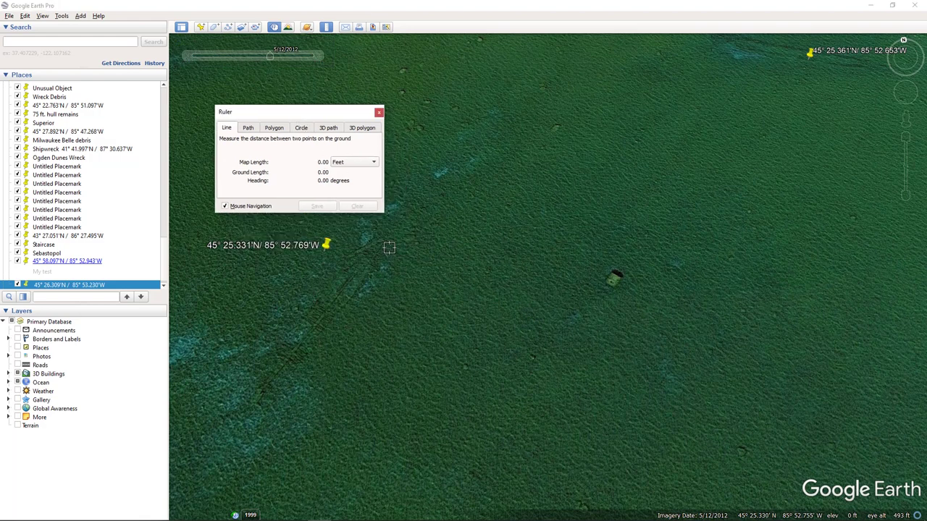
click(398, 252)
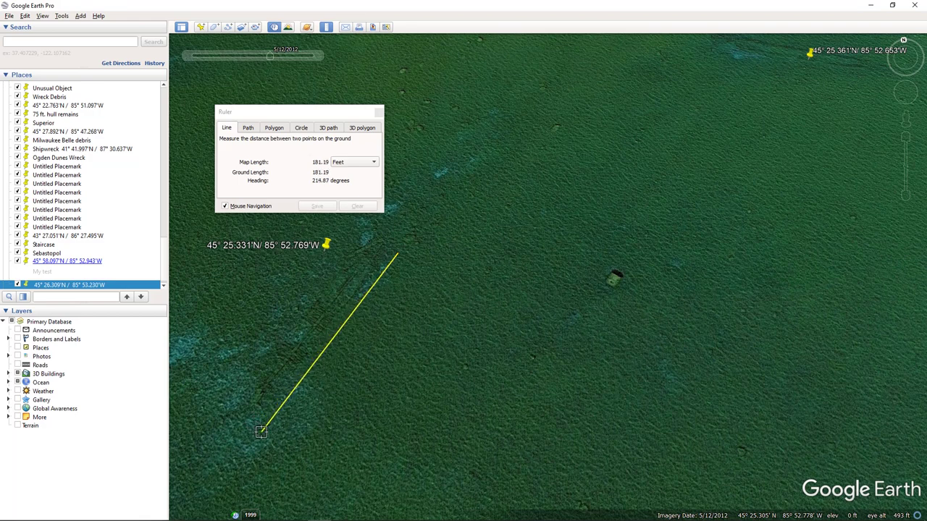
click(262, 433)
Step: Measure across the dark seabed object at about 12 ft, then close the Ruler
click(351, 401)
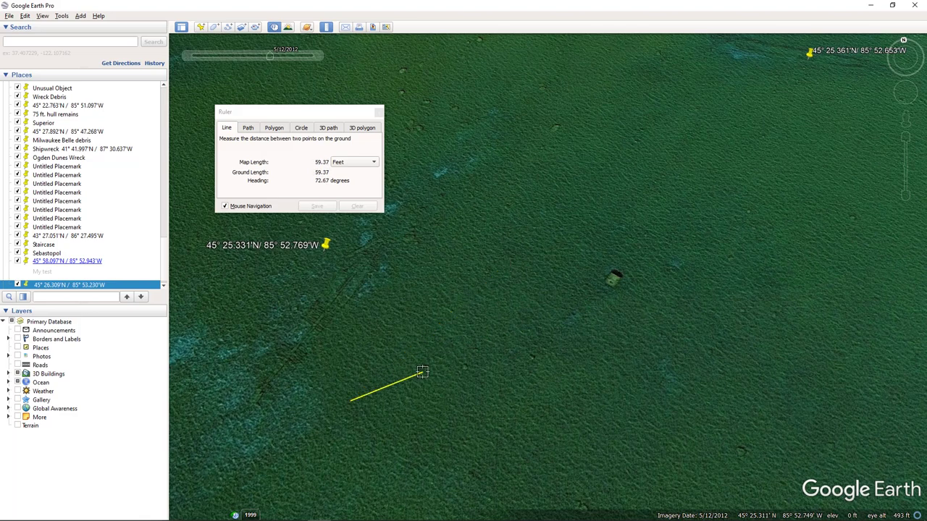
click(422, 372)
click(575, 291)
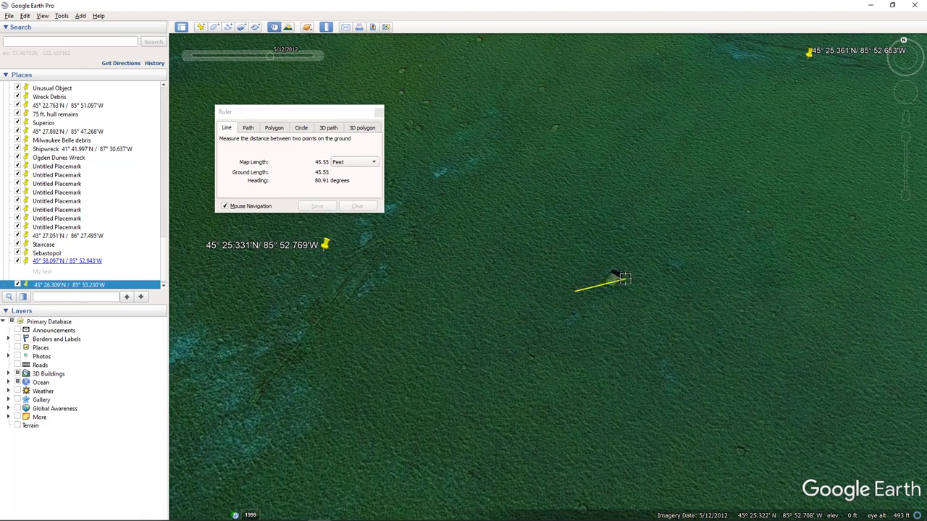
click(616, 266)
drag(617, 276, 611, 287)
click(611, 287)
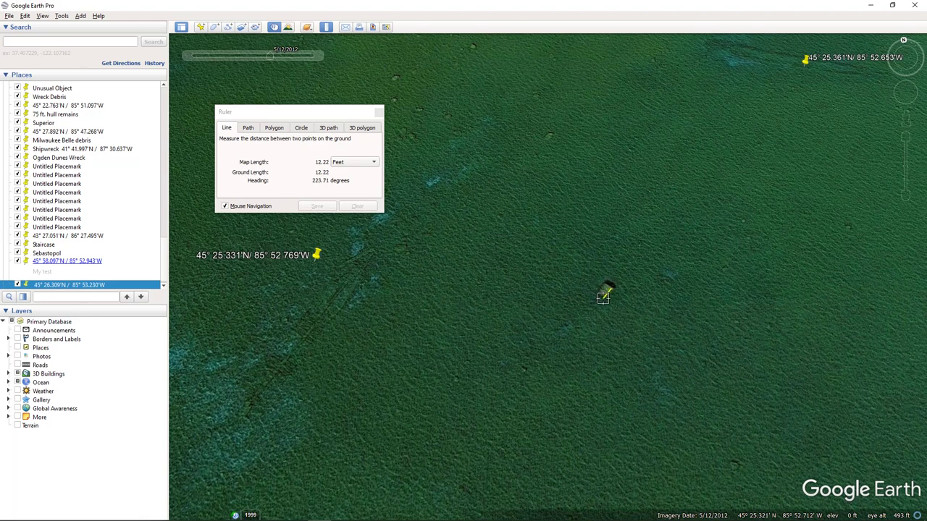
click(604, 298)
click(364, 208)
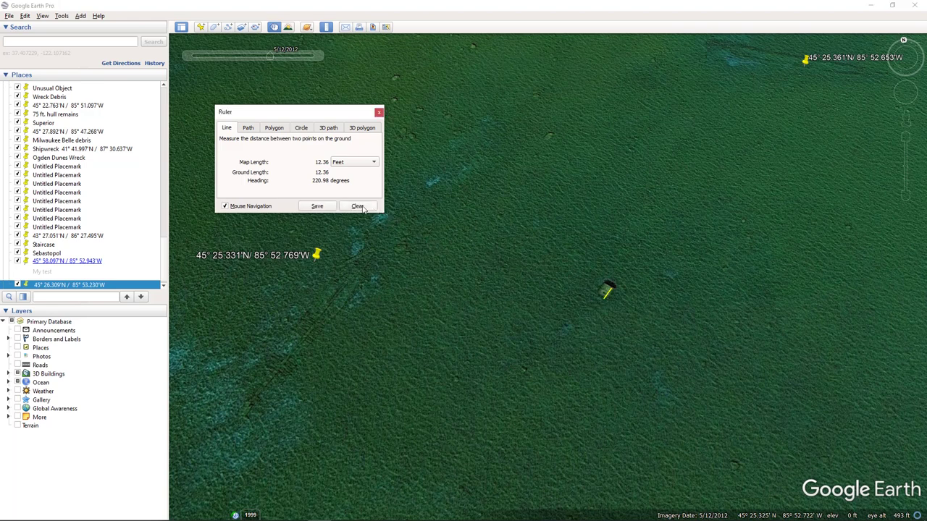
click(379, 112)
Step: Pull back from the seabed and bring the 45° 25.361'N placemark back into view
scroll(507, 263, down, 3)
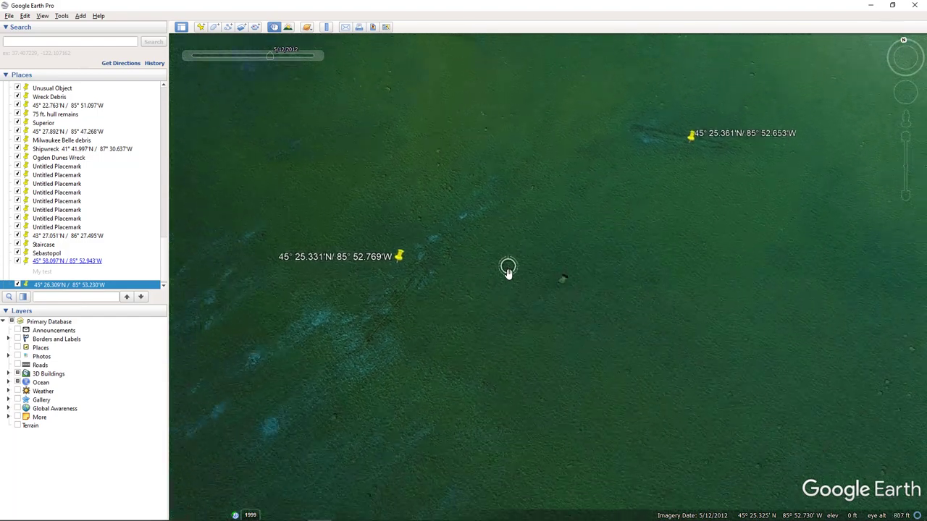
drag(526, 262, 509, 335)
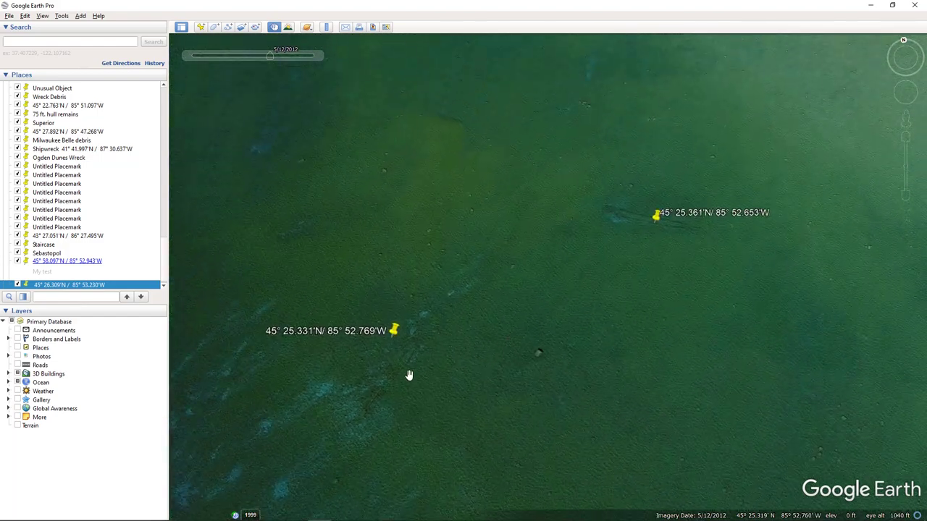
scroll(394, 380, up, 3)
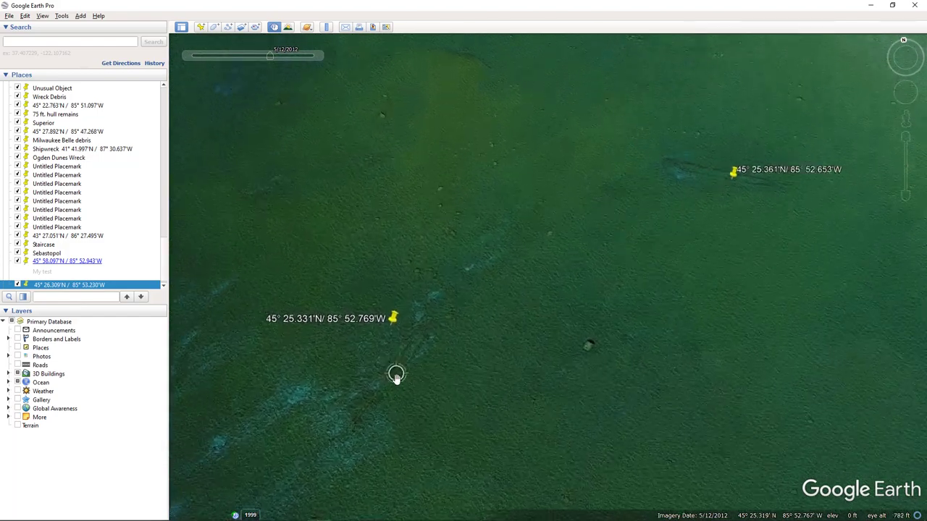
scroll(405, 338, up, 2)
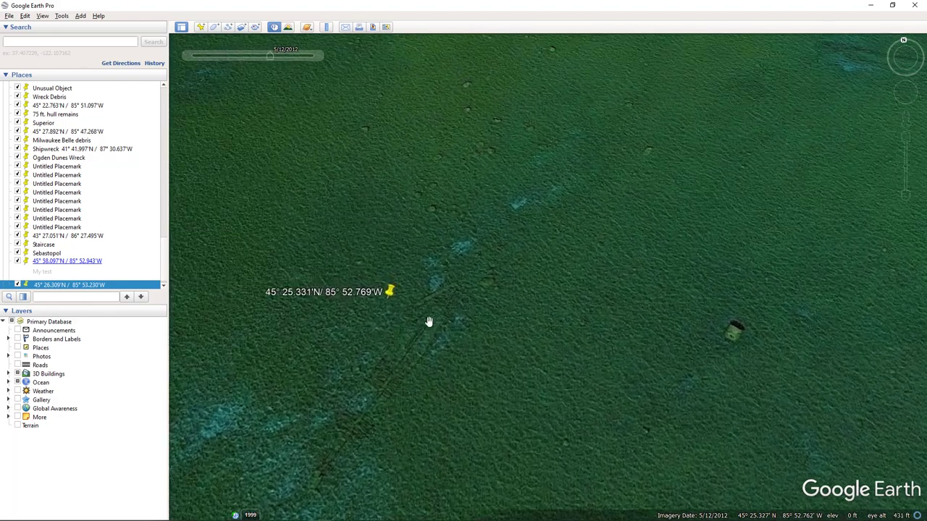
drag(782, 162, 367, 488)
scroll(588, 347, up, 2)
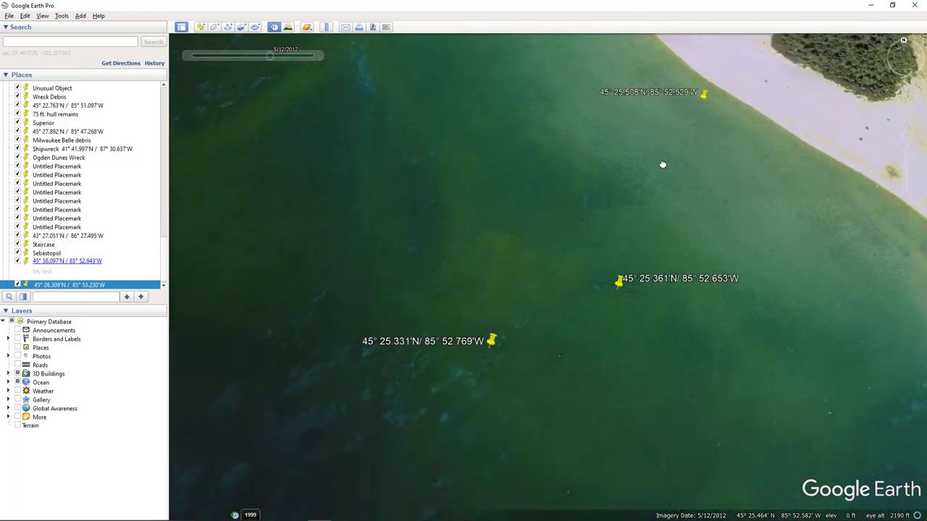
Step: Zoom out and pan along the western shore until the whole island's placemarks show from about 15 miles
scroll(641, 323, down, 5)
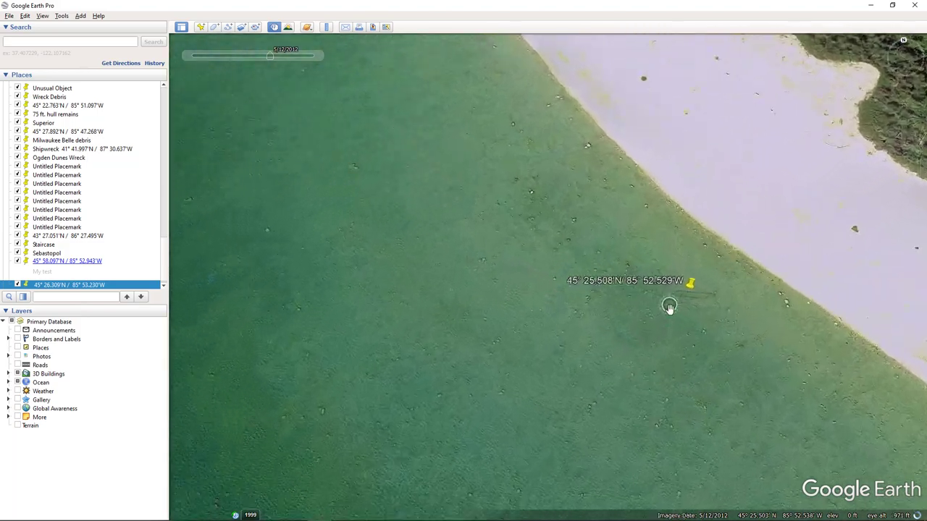
scroll(725, 317, down, 3)
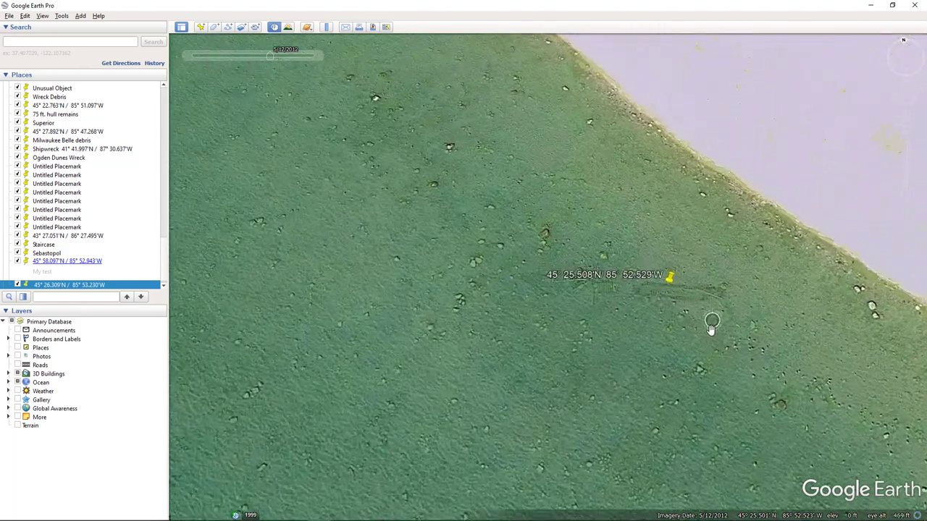
scroll(699, 327, down, 2)
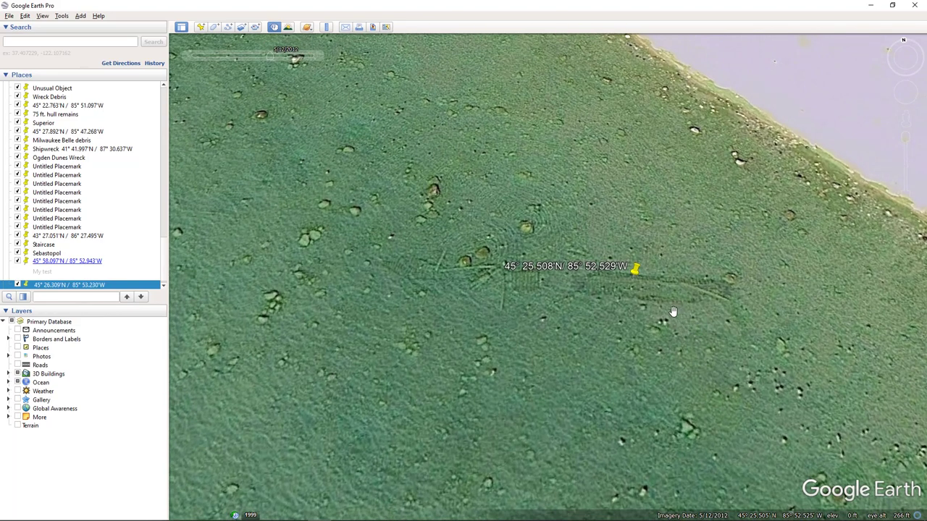
scroll(673, 312, up, 6)
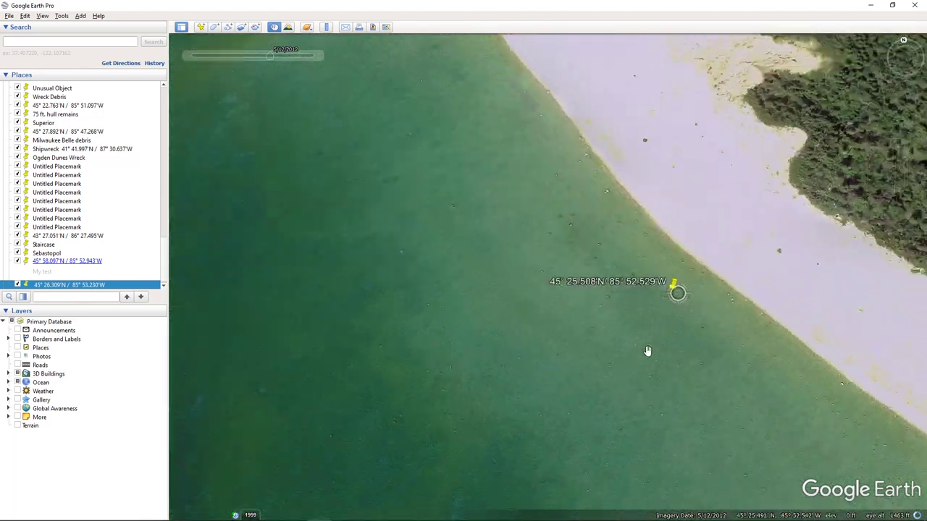
drag(647, 351, 706, 238)
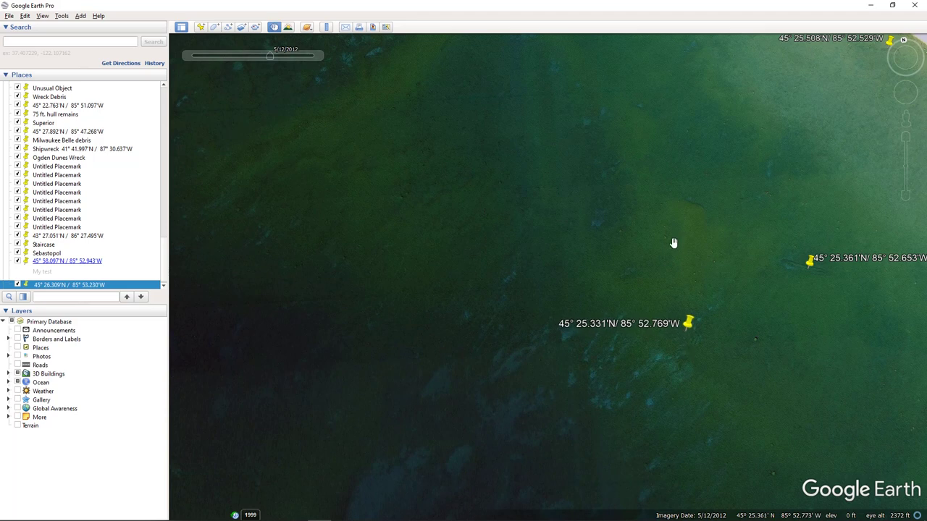
scroll(693, 221, up, 2)
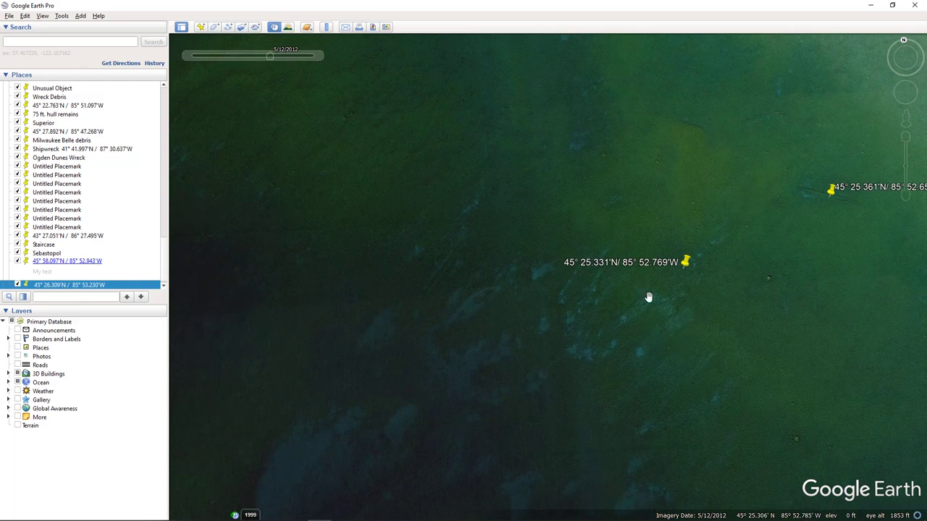
drag(755, 289, 615, 389)
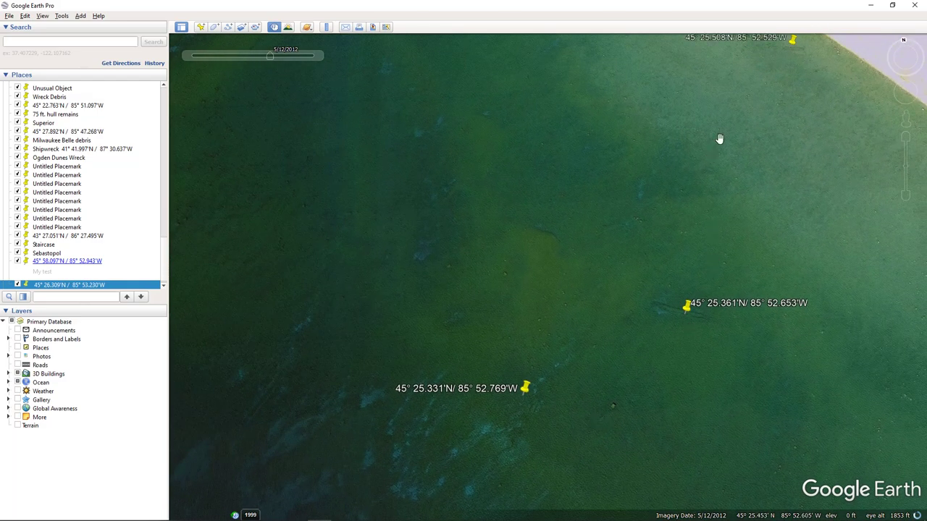
drag(719, 138, 690, 273)
scroll(702, 324, down, 5)
scroll(703, 322, down, 5)
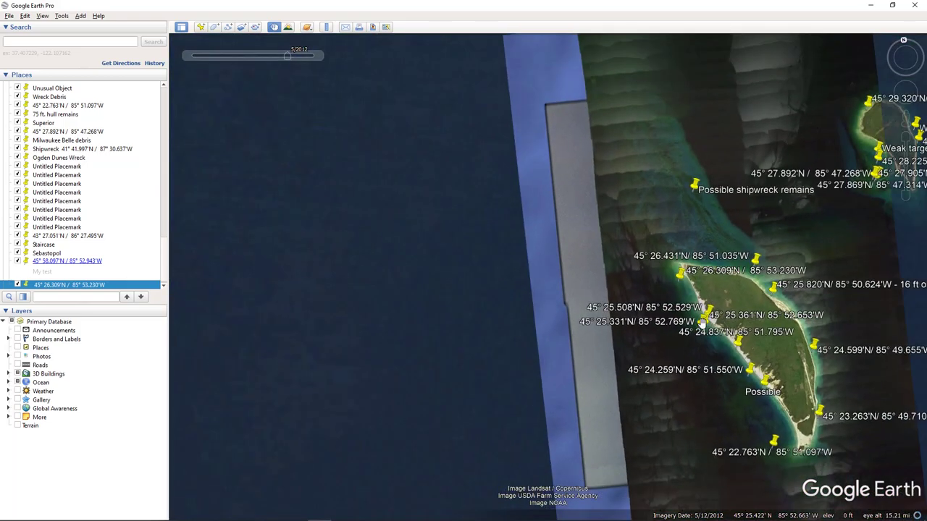
Step: Pan to the northern island and zoom onto the long hull outline beside the 45° 29.320'N / 85° 47.314'W placemark
drag(882, 111, 747, 308)
scroll(748, 309, up, 5)
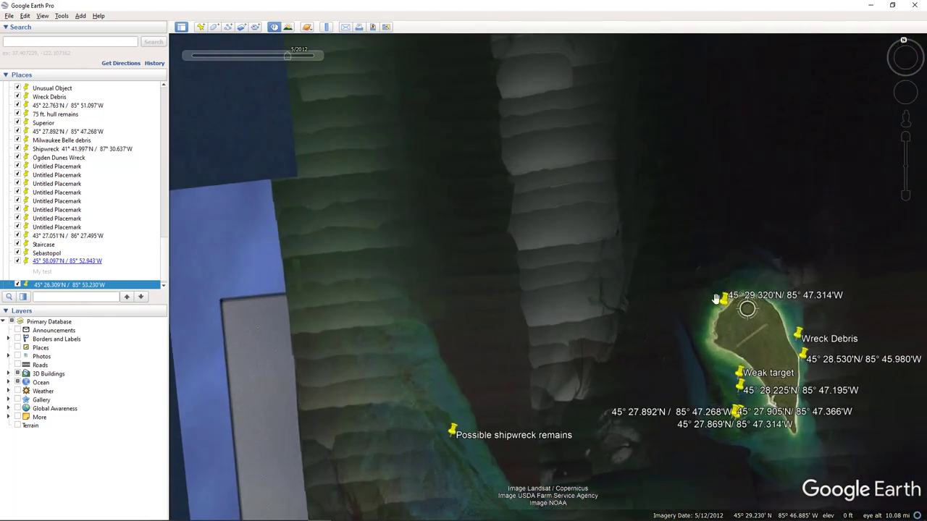
scroll(723, 323, up, 5)
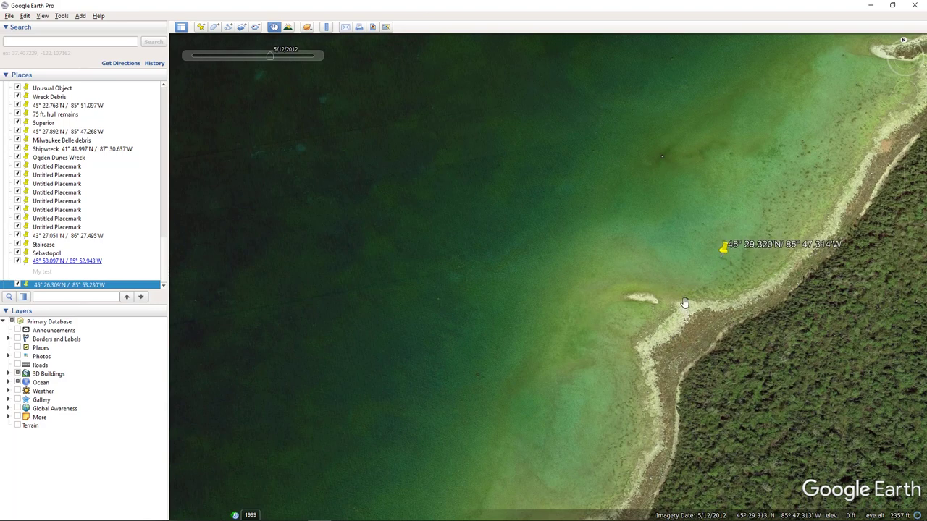
scroll(685, 368, up, 3)
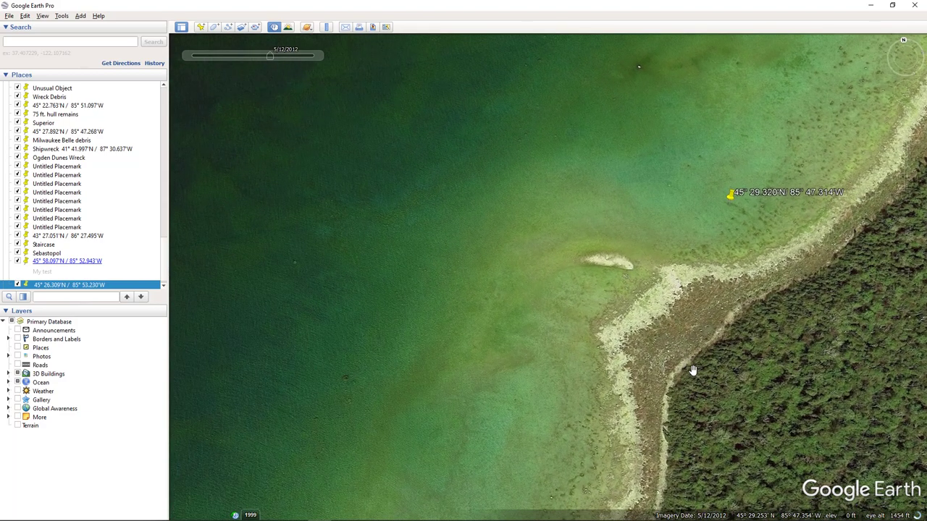
drag(740, 390, 709, 484)
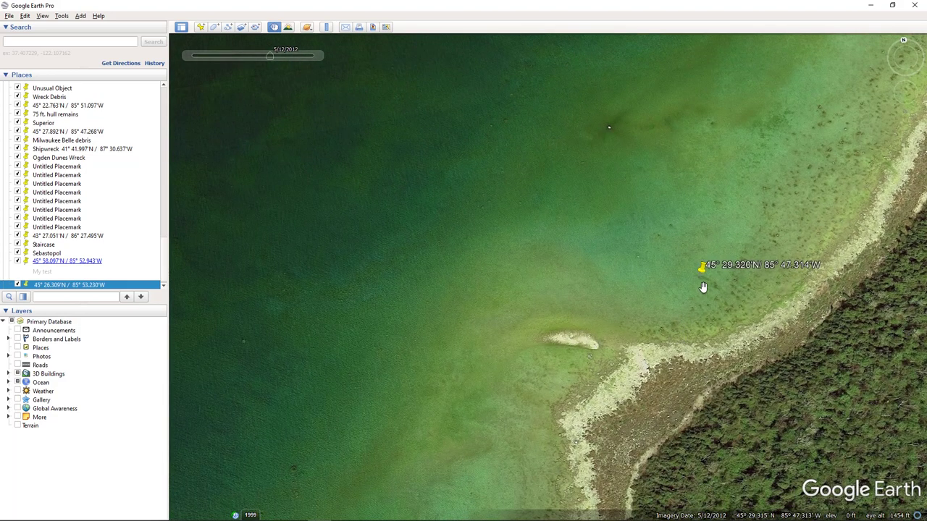
scroll(676, 337, up, 3)
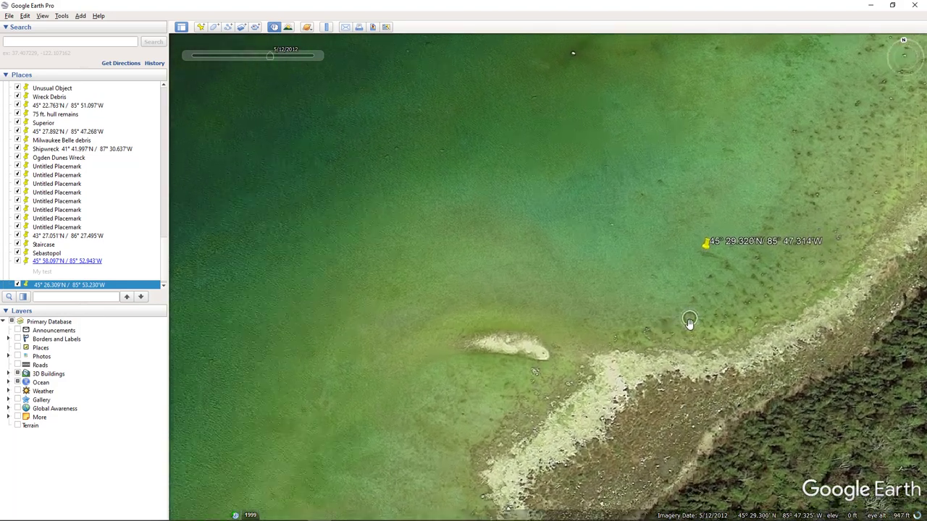
drag(689, 321, 688, 439)
scroll(687, 437, up, 3)
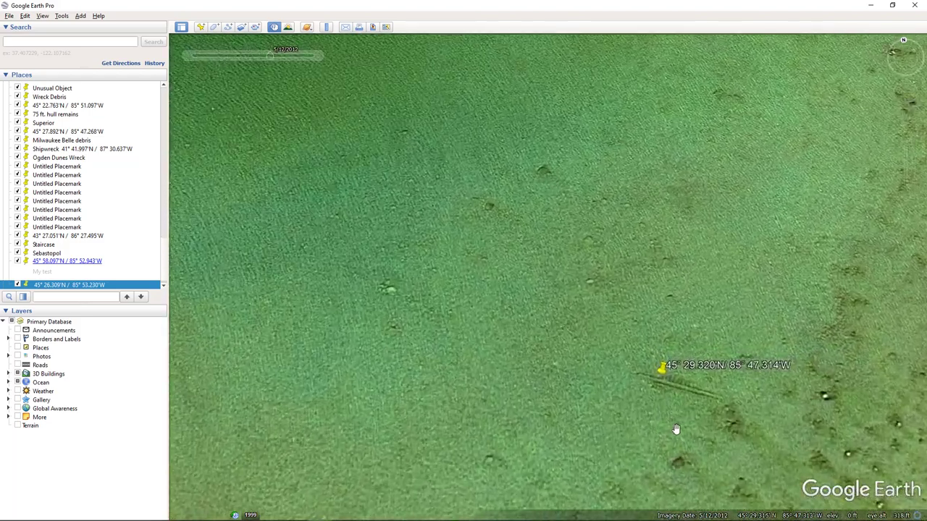
drag(676, 429, 715, 333)
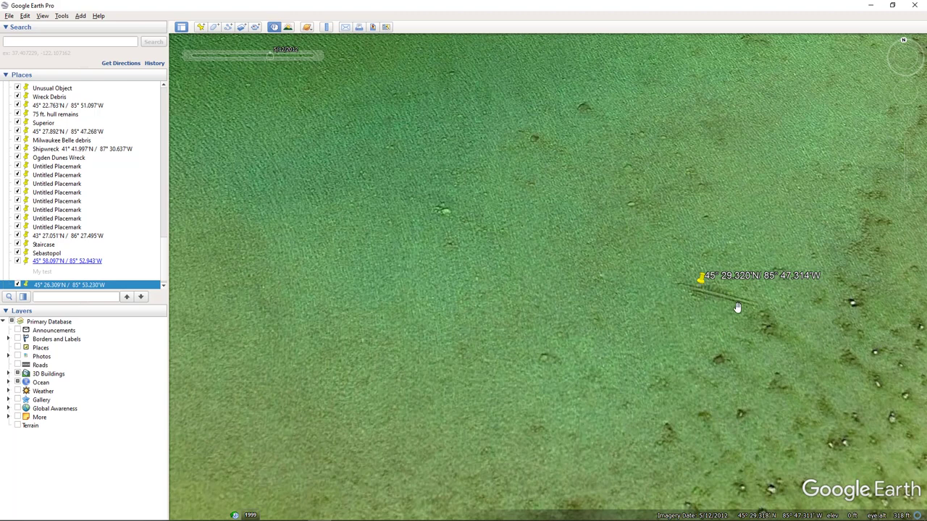
click(326, 27)
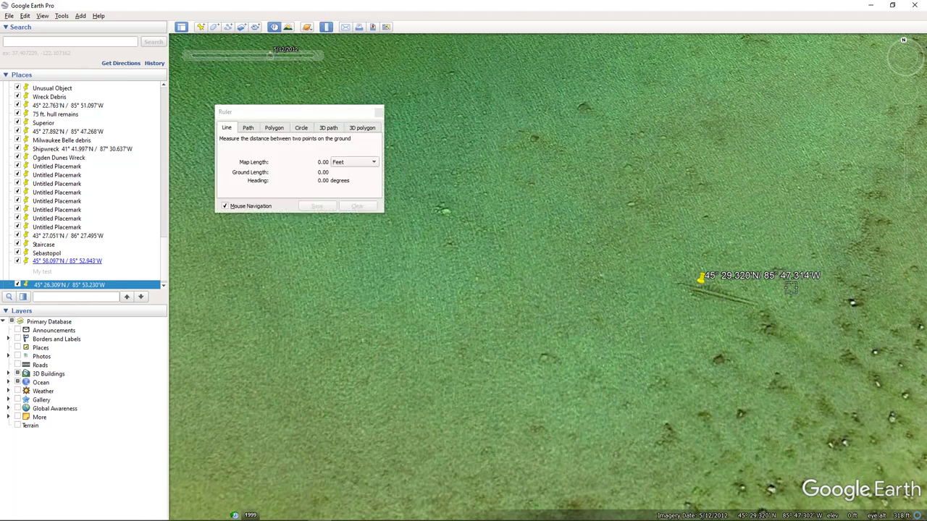
click(674, 297)
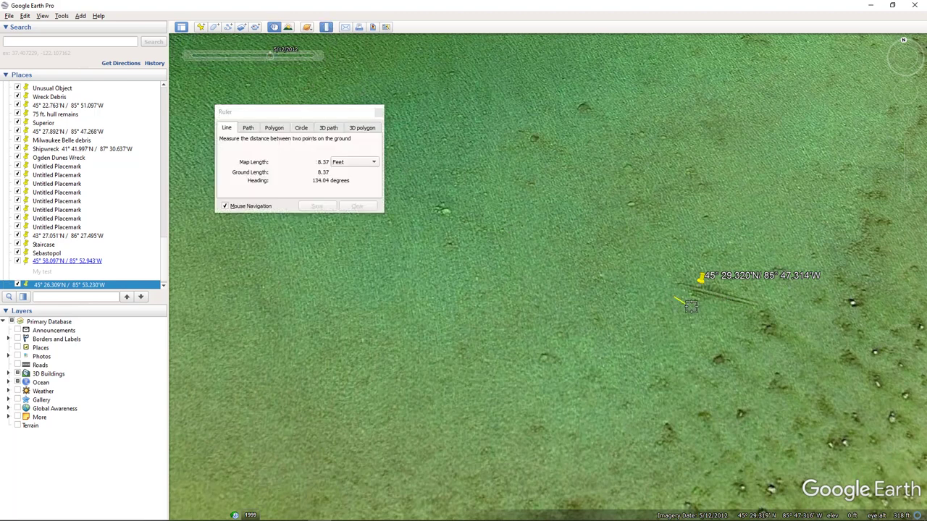
click(757, 319)
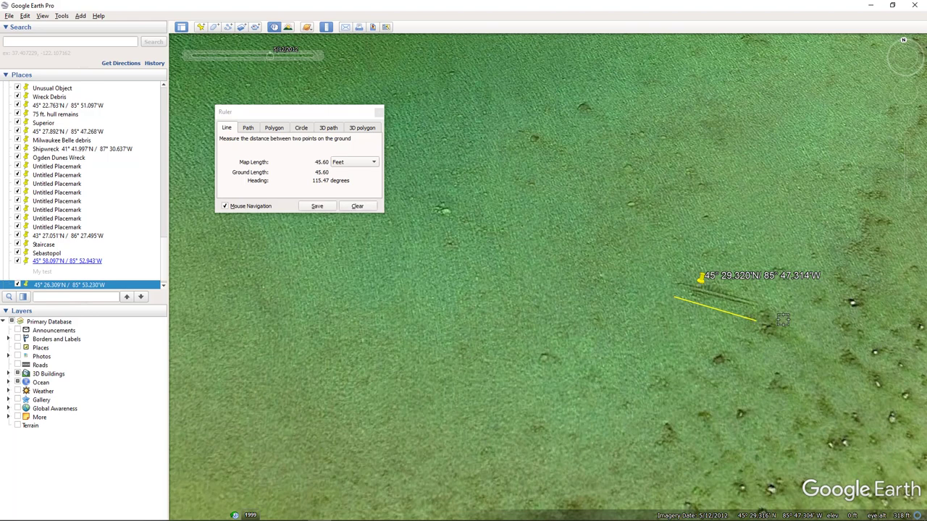
click(780, 321)
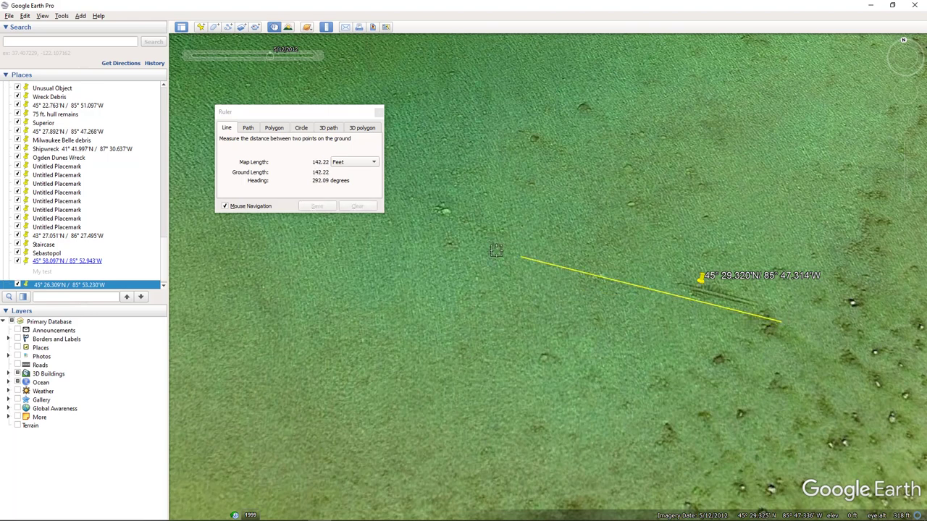
click(410, 167)
click(492, 213)
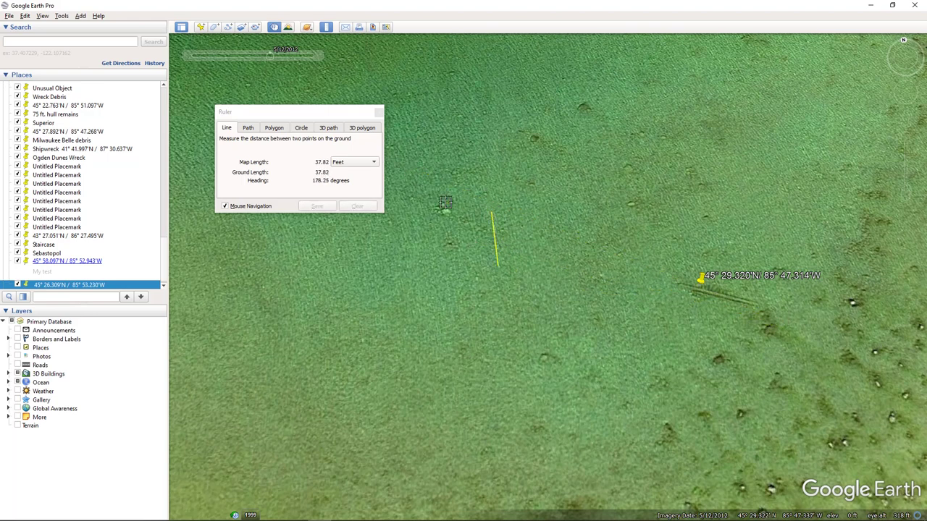
click(516, 239)
click(379, 113)
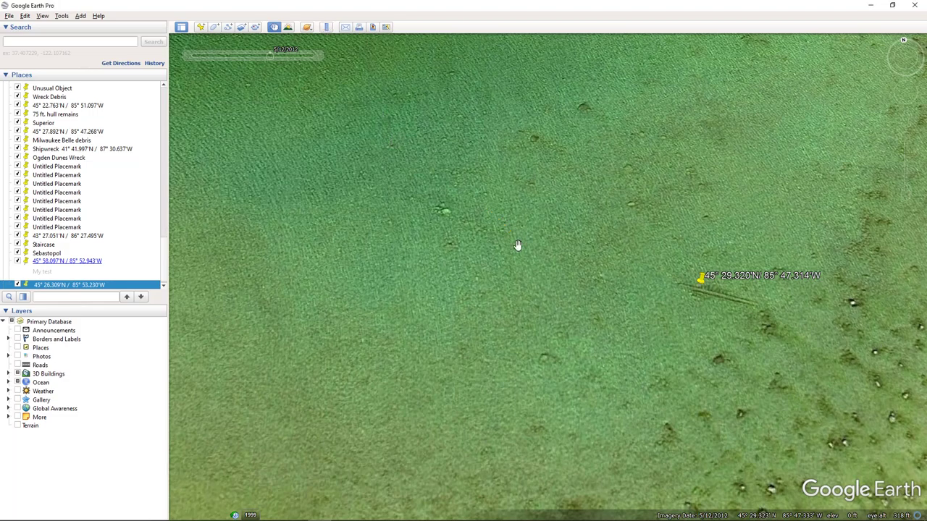
Step: Zoom far out to survey every island placemark across the region
scroll(681, 326, down, 5)
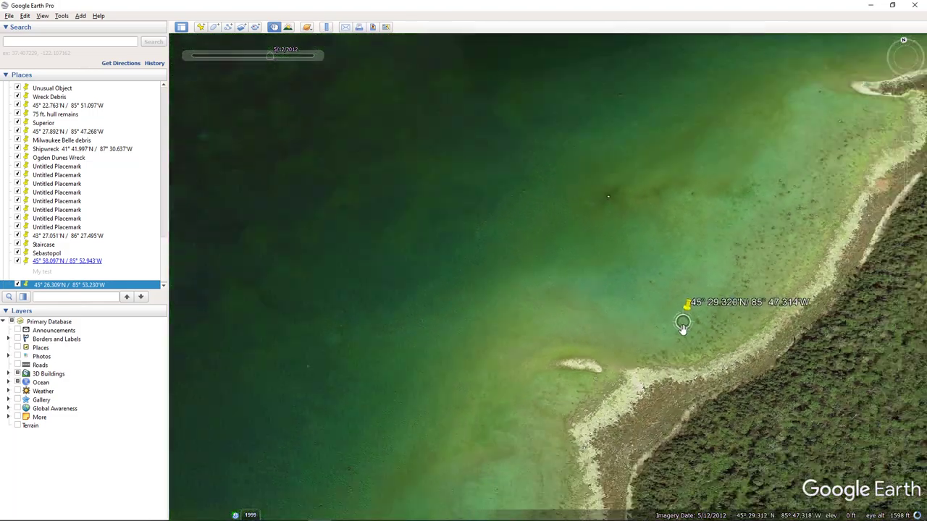
scroll(684, 328, down, 5)
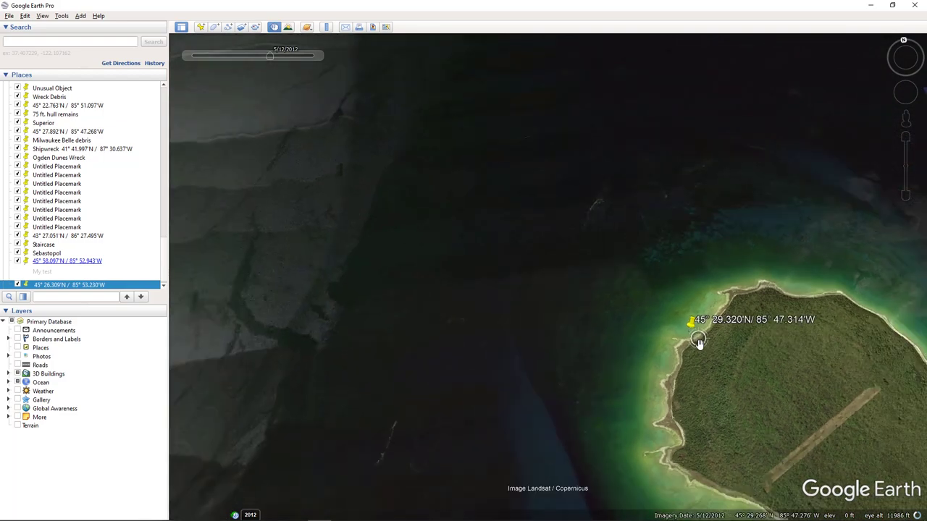
scroll(650, 267, down, 5)
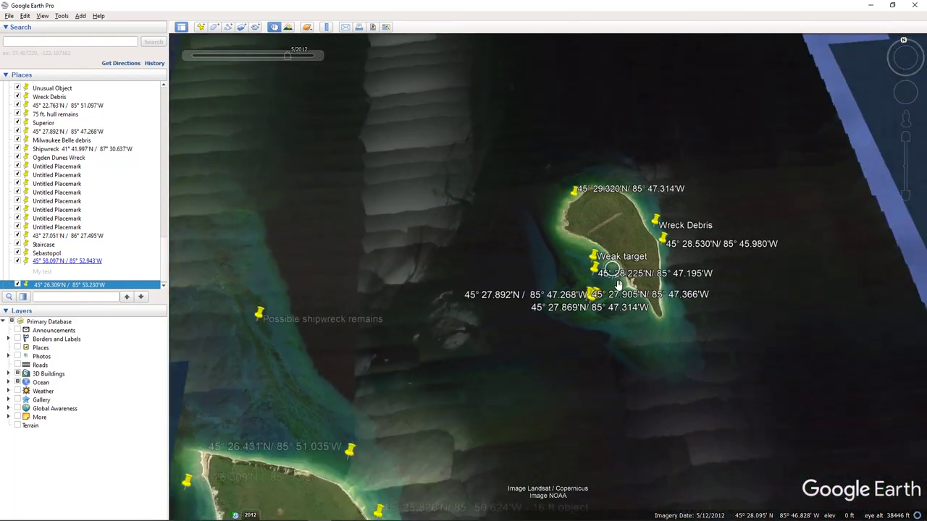
scroll(622, 275, down, 5)
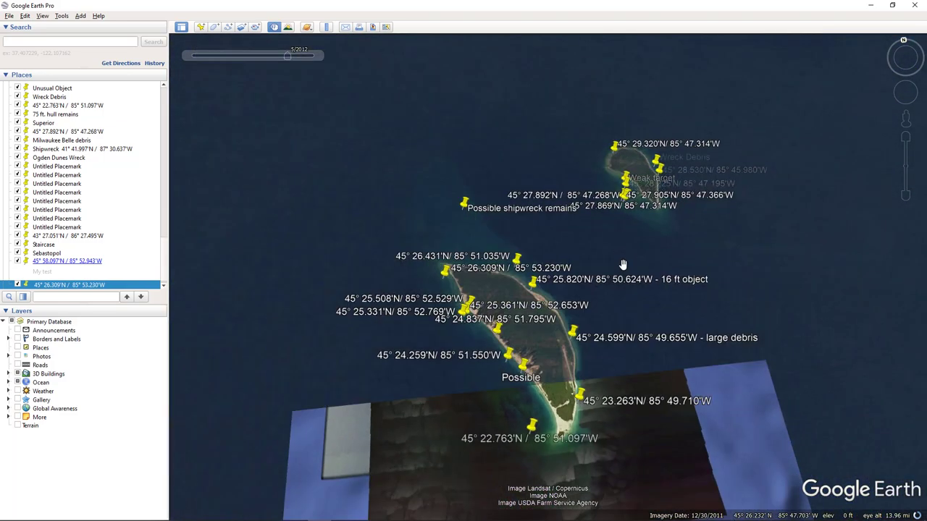
scroll(654, 269, down, 5)
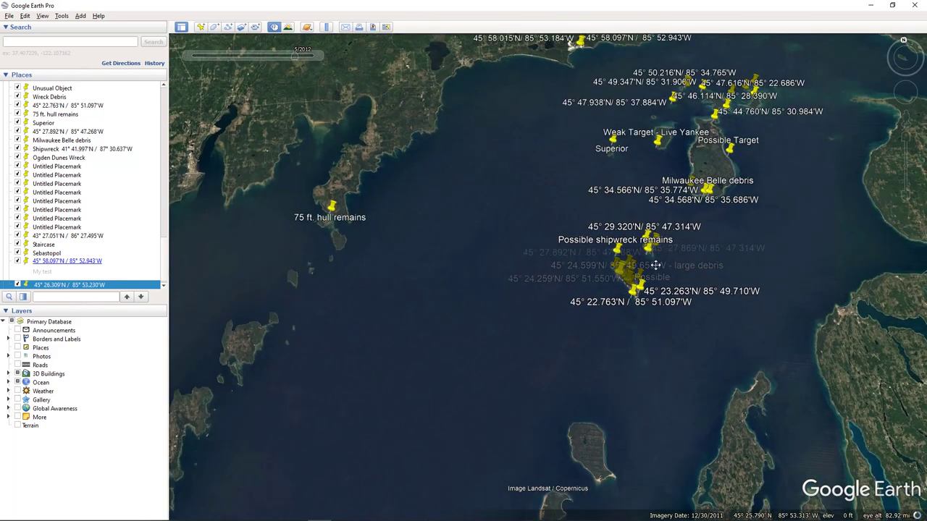
Step: Zoom back in on the 45° 29.320'N placemark's shallow bay to about 1872 ft
scroll(659, 248, up, 2)
scroll(659, 248, up, 5)
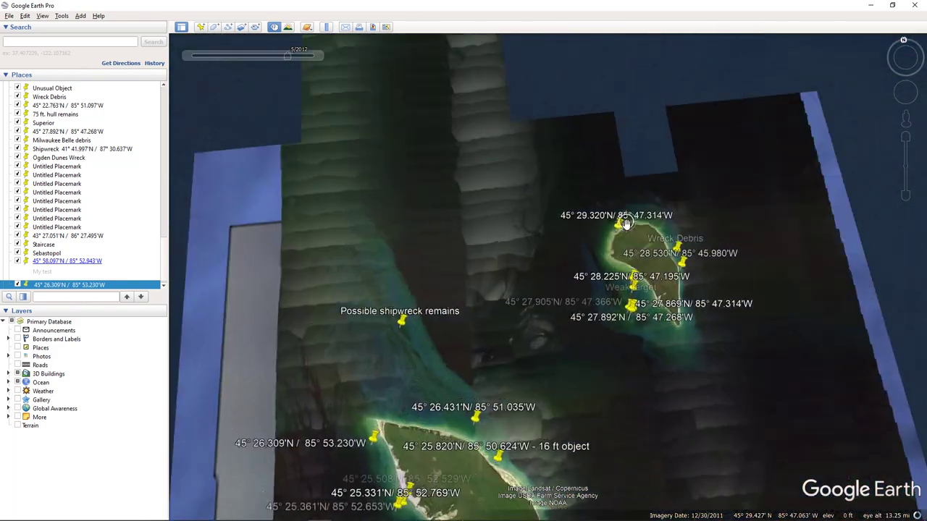
scroll(624, 224, up, 5)
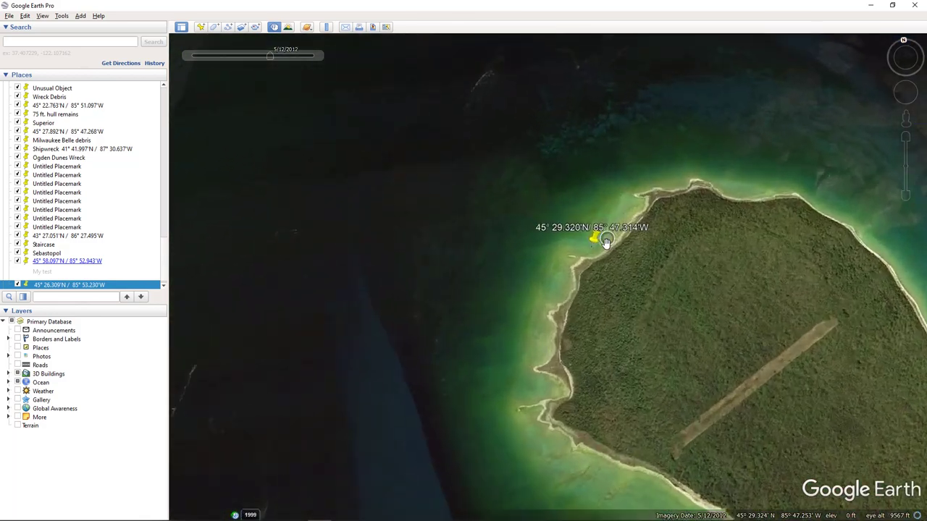
scroll(598, 244, up, 3)
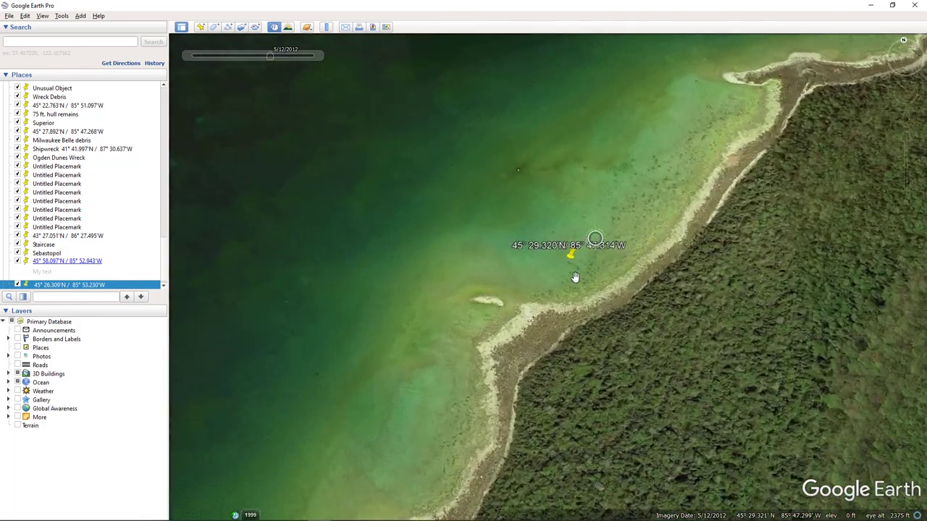
scroll(568, 277, up, 3)
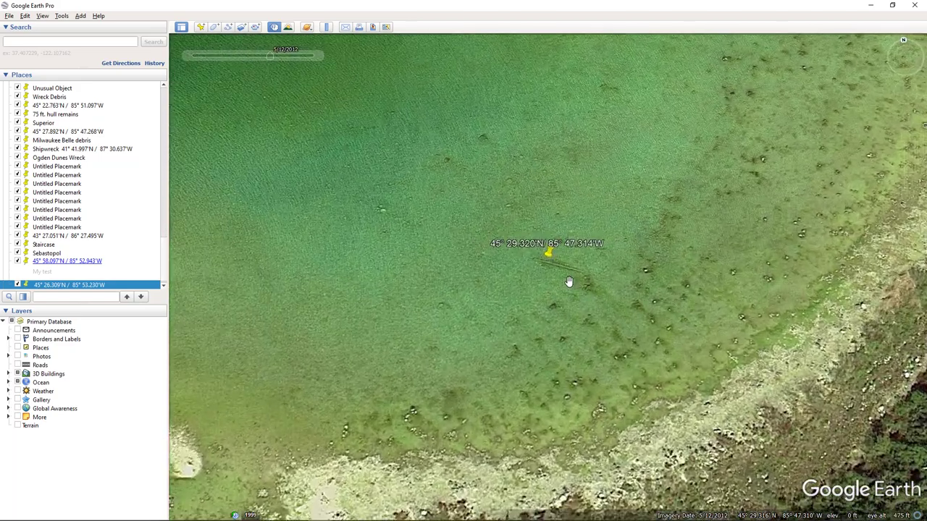
scroll(568, 282, down, 3)
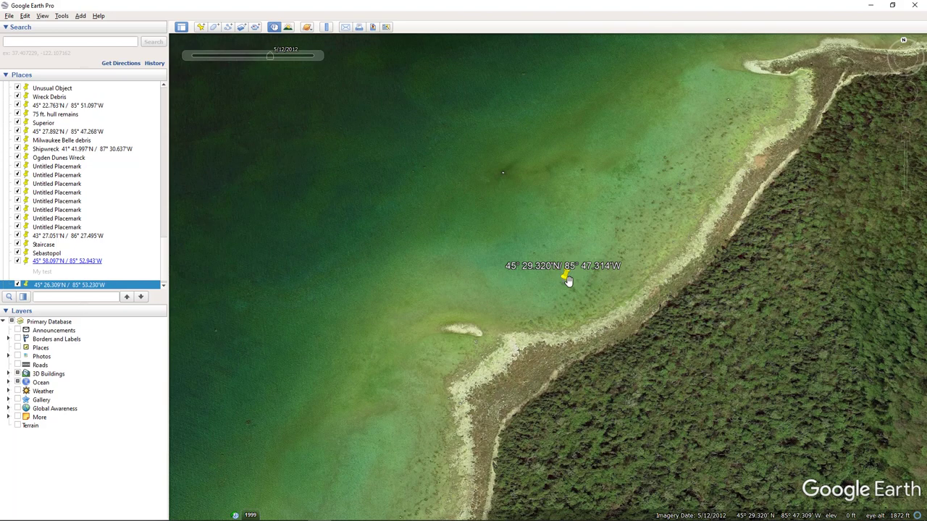
Step: Zoom in to about 397 ft on the thin hull feature beside the 45° 29.320'N placemark
scroll(568, 281, up, 2)
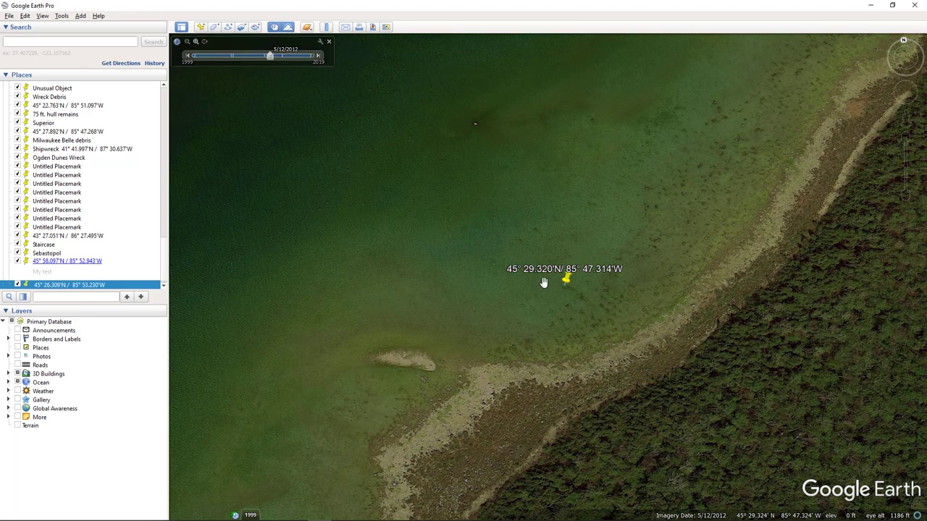
scroll(559, 289, up, 3)
scroll(581, 320, up, 2)
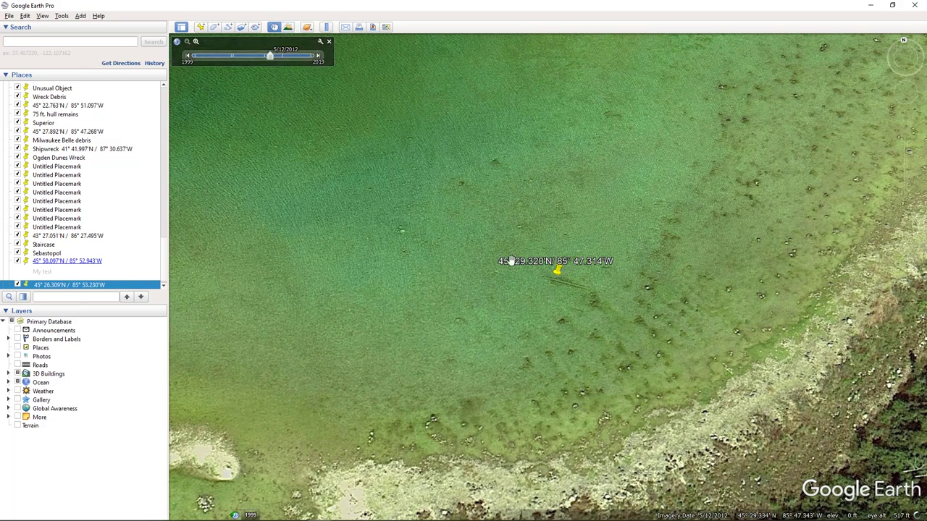
scroll(588, 308, up, 2)
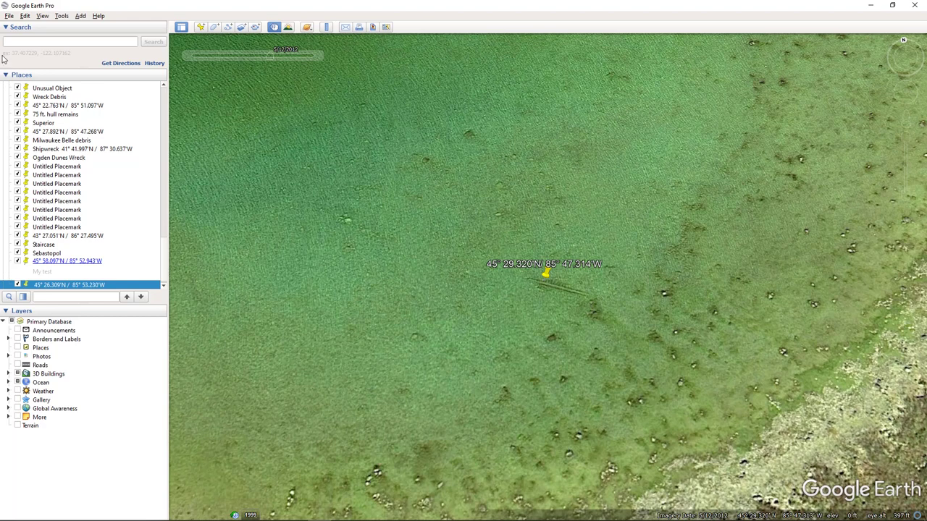
Step: Briefly show the latitude/longitude grid while zooming out, then hide it and pan over open water
click(43, 16)
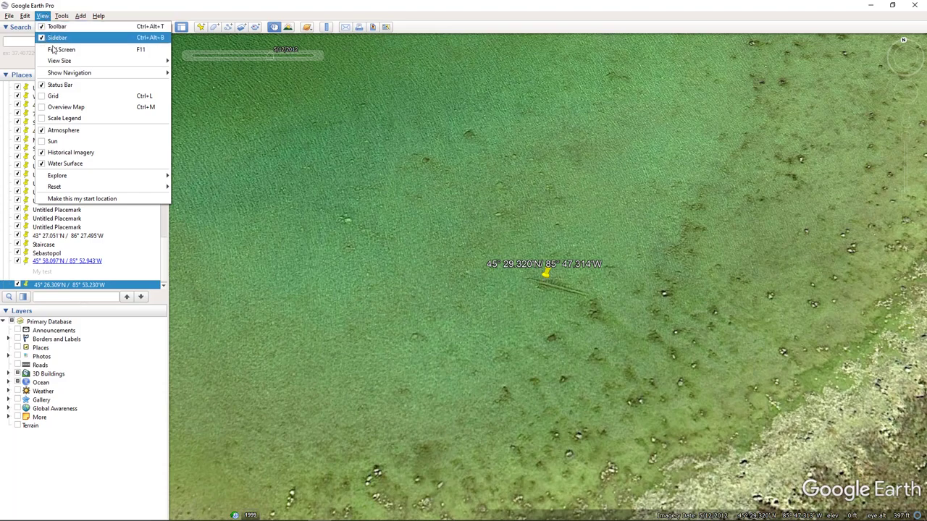
click(52, 98)
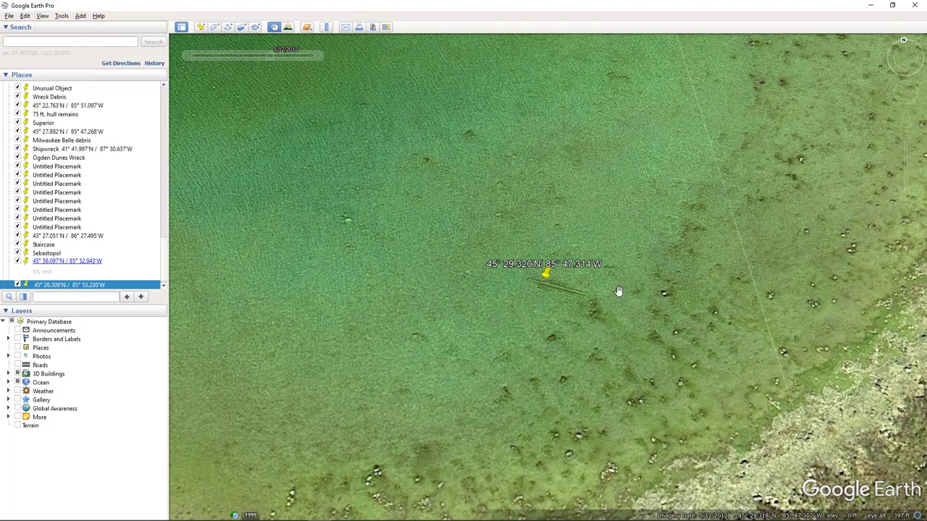
scroll(618, 291, down, 3)
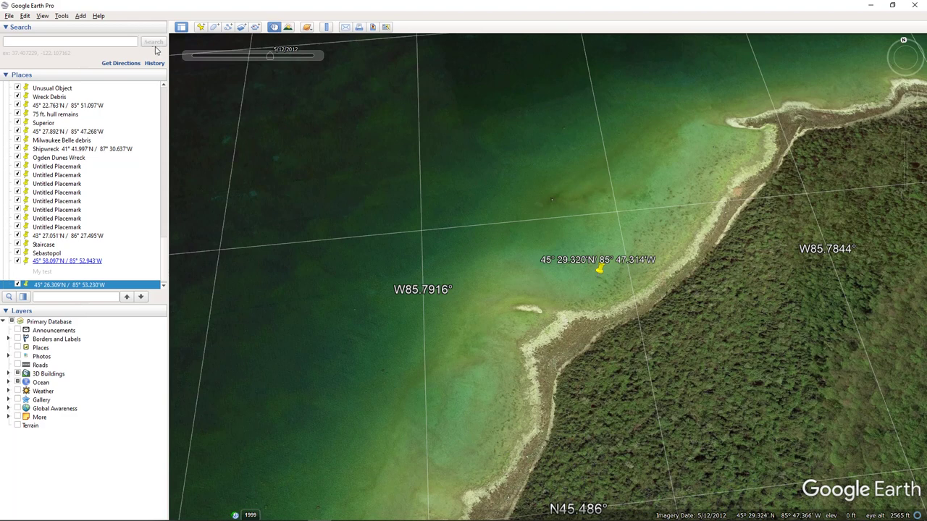
click(42, 16)
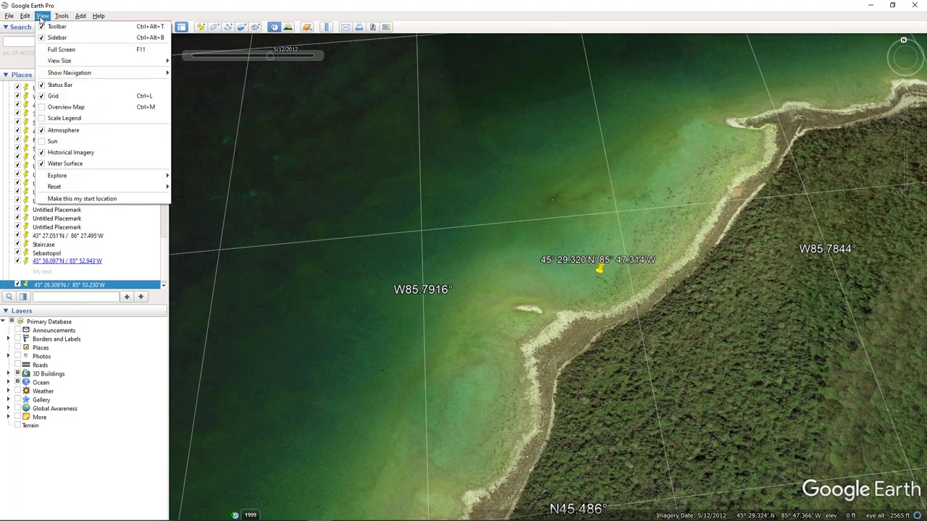
click(54, 96)
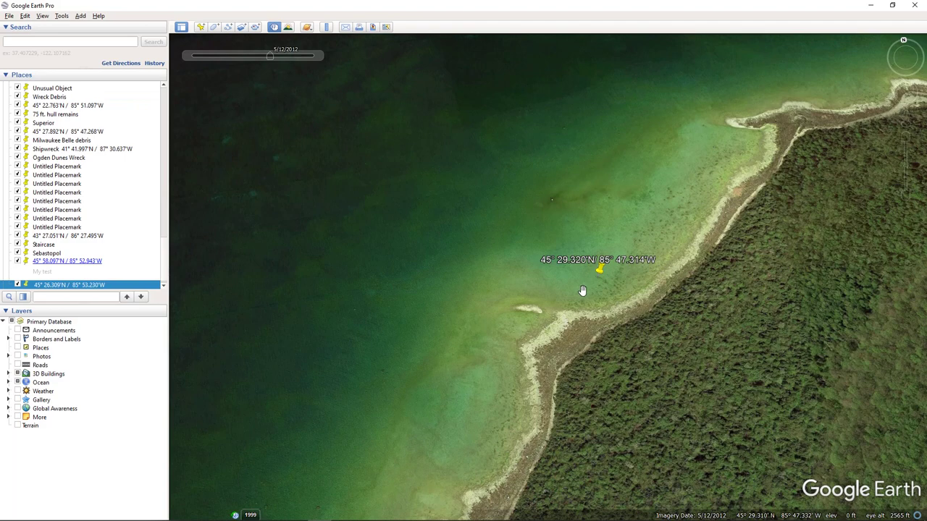
drag(584, 290, 551, 443)
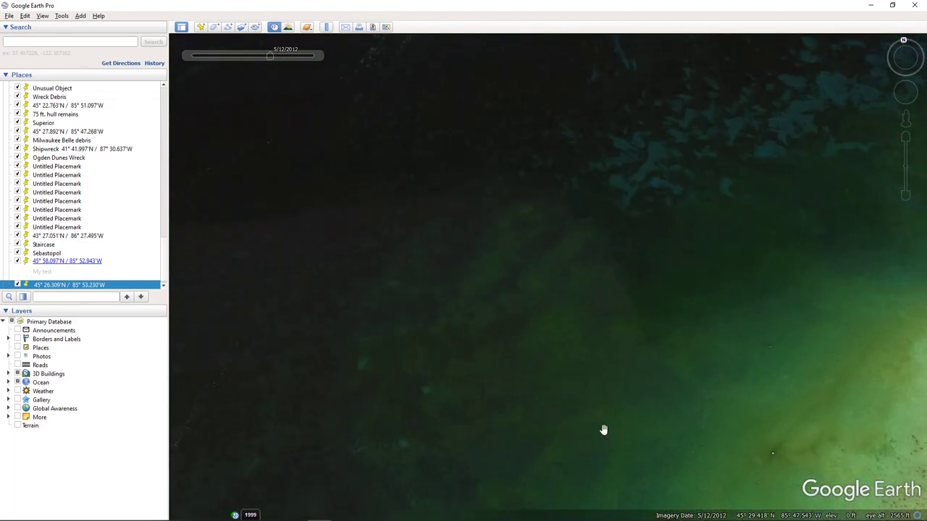
Step: Recenter the 45° 29.320'N wreck, head south and zoom onto the 45° 28.225'N / 85° 47.195'W placemark below Weak target
drag(663, 422, 529, 277)
drag(688, 365, 575, 196)
scroll(81, 187, up, 3)
scroll(81, 187, down, 2)
scroll(81, 187, up, 6)
scroll(81, 187, up, 10)
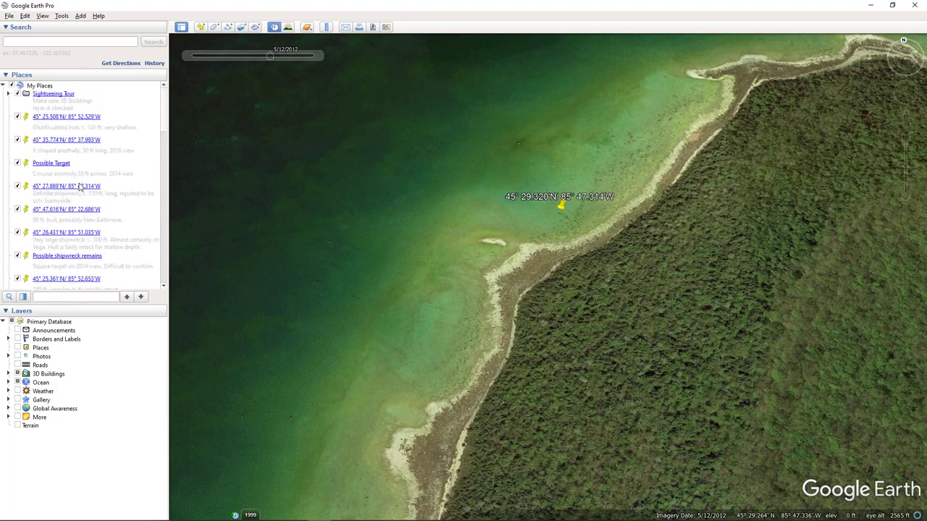
scroll(510, 232, up, 2)
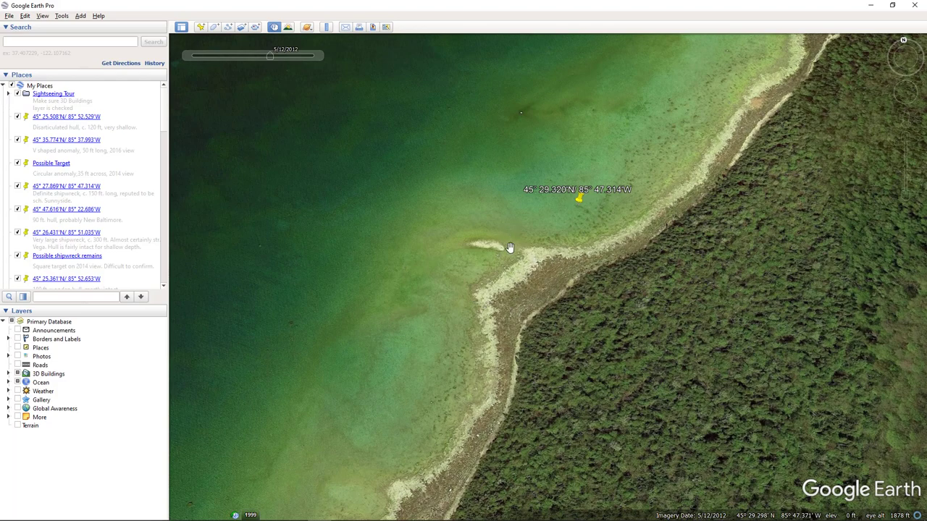
scroll(511, 250, up, 1)
scroll(497, 304, down, 5)
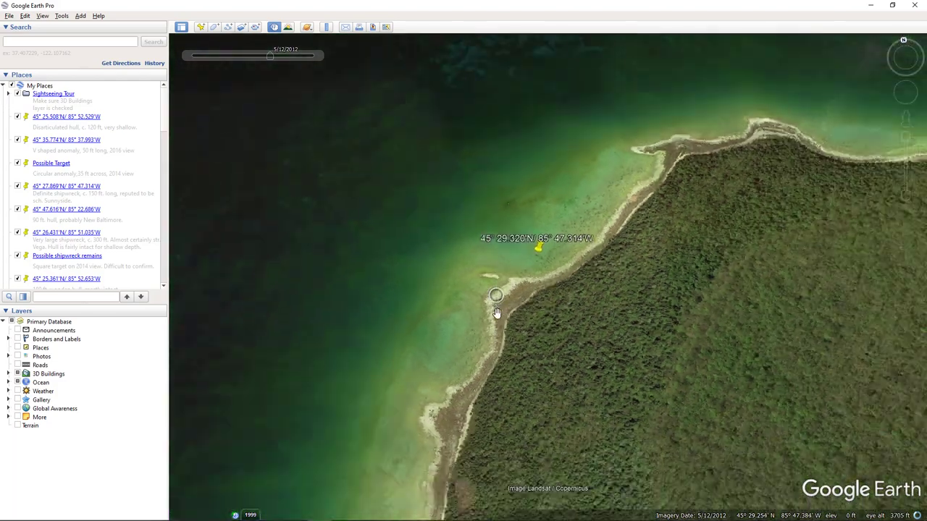
key(Down)
key(Down)
key(Down)
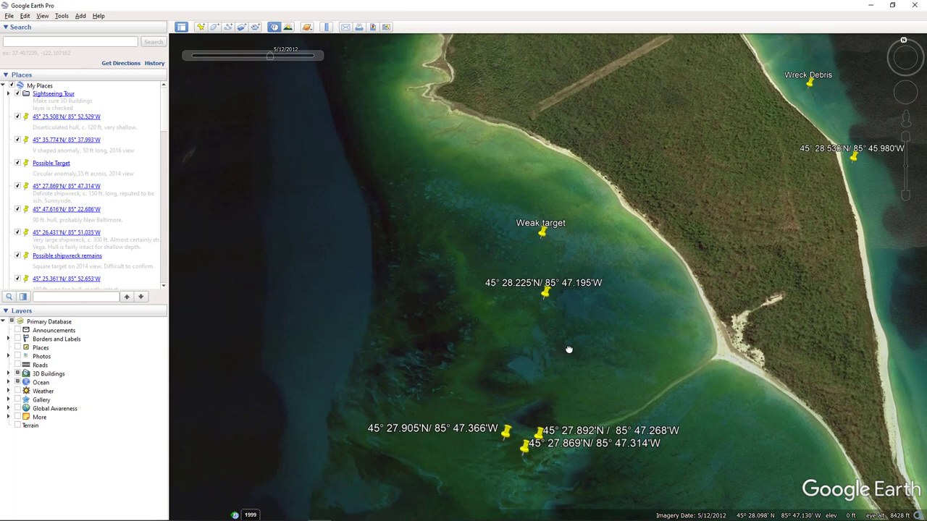
scroll(558, 306, up, 5)
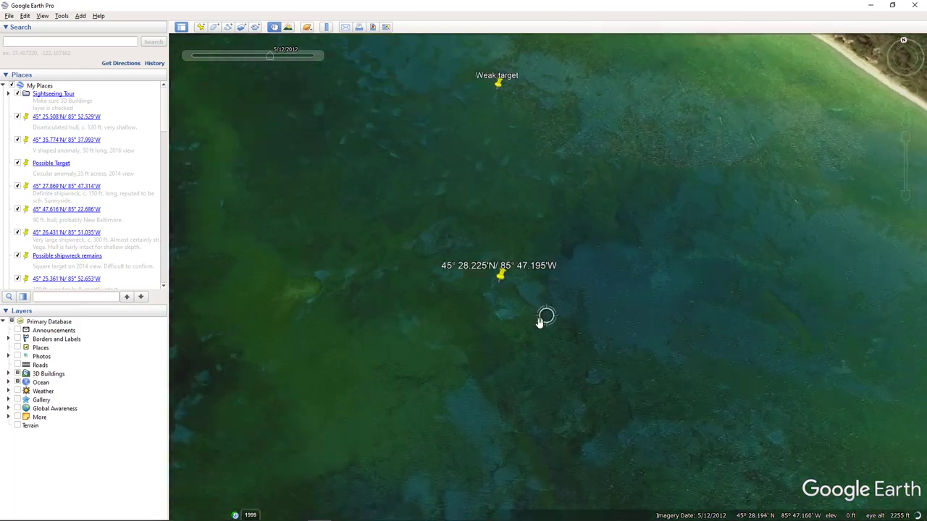
Step: Pan across the lake to the long island's beach near the Possible and 45° 24.259'N placemarks
scroll(512, 340, down, 6)
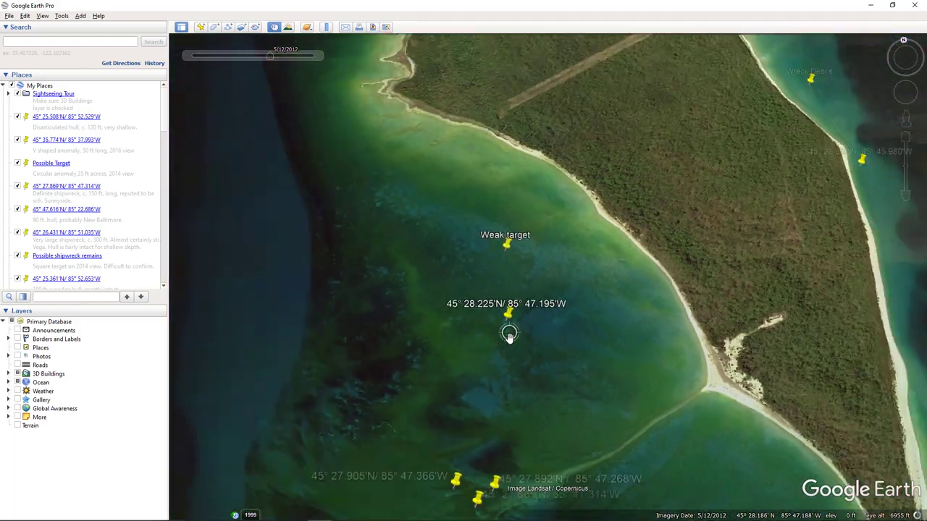
scroll(509, 339, down, 3)
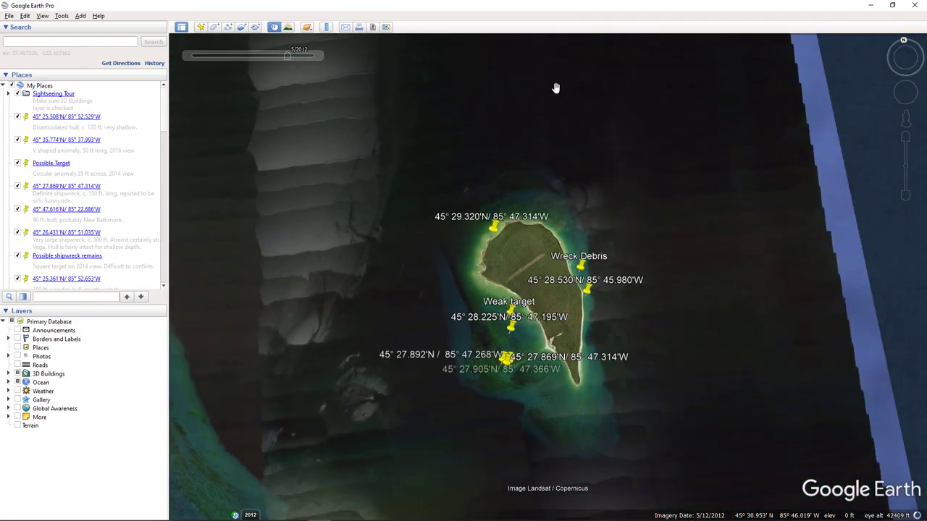
drag(556, 88, 717, 62)
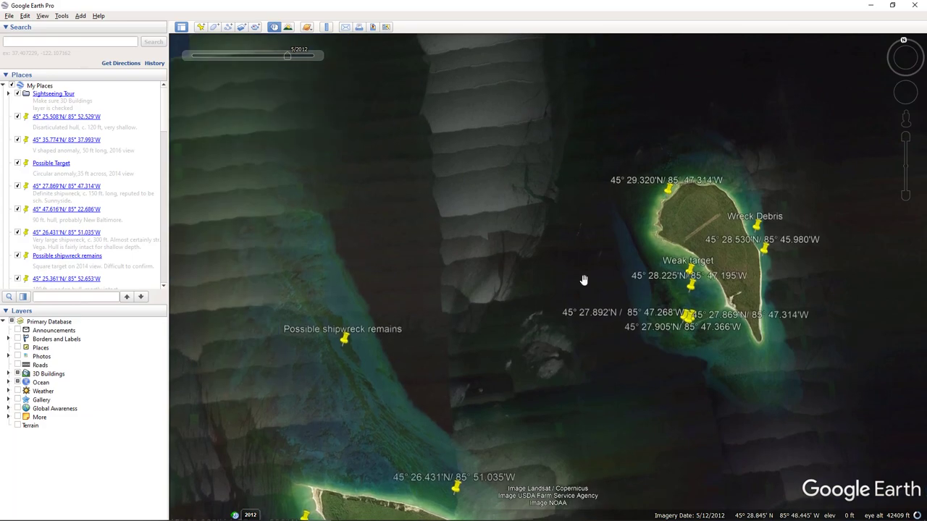
drag(548, 326, 753, 54)
scroll(709, 346, up, 3)
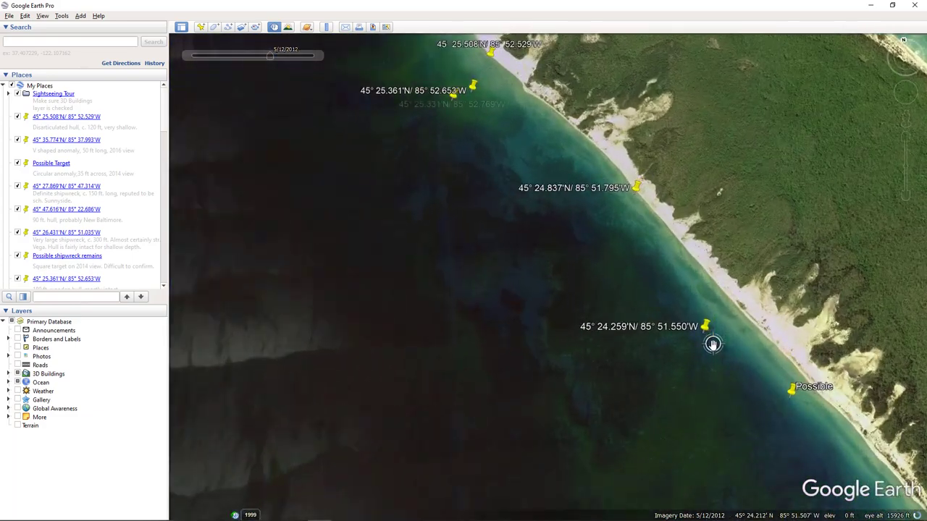
drag(757, 385, 600, 264)
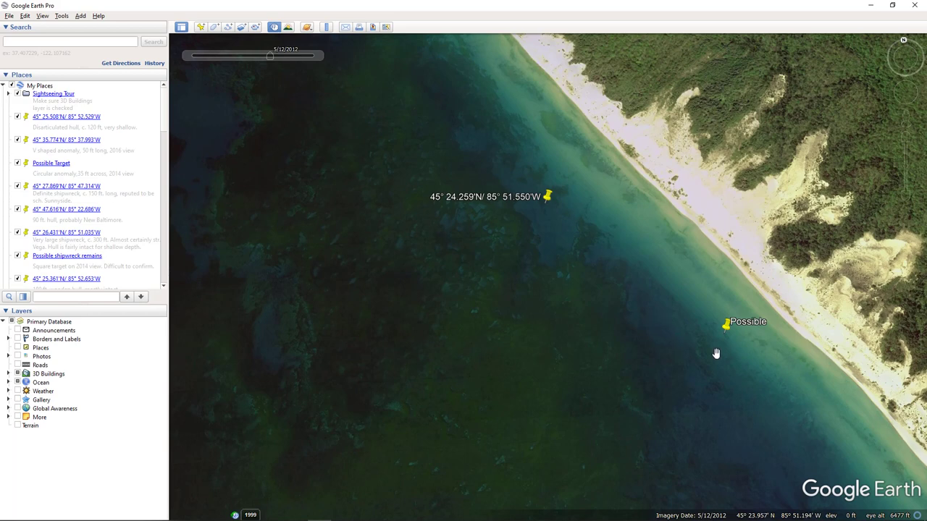
Step: Step the Possible placemark's imagery forward to 8/14/2014 and 7/30/2019, then back to 5/12/2012
scroll(716, 354, up, 3)
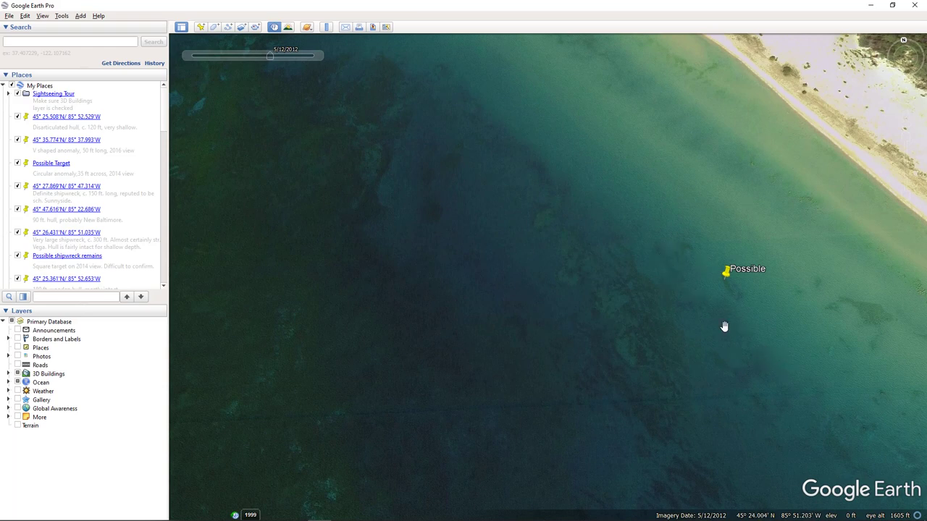
scroll(748, 332, up, 2)
scroll(731, 307, up, 2)
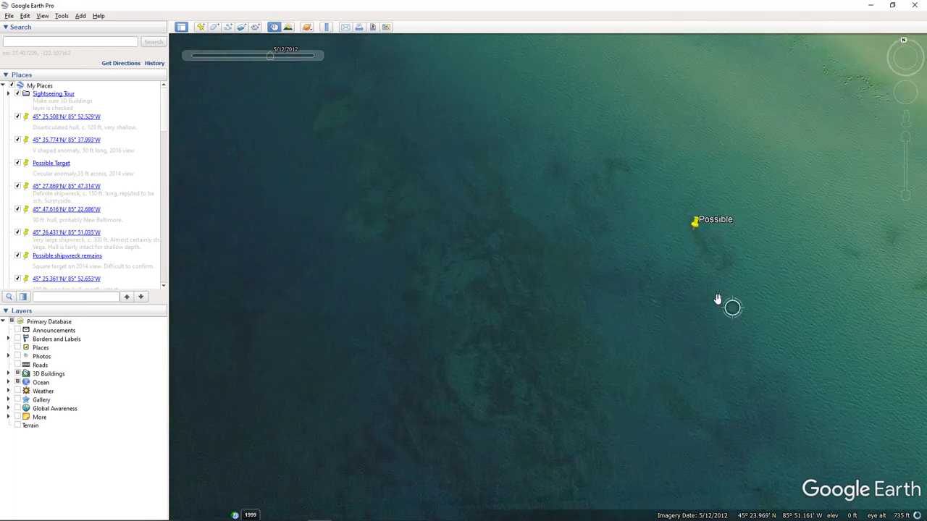
scroll(692, 275, up, 3)
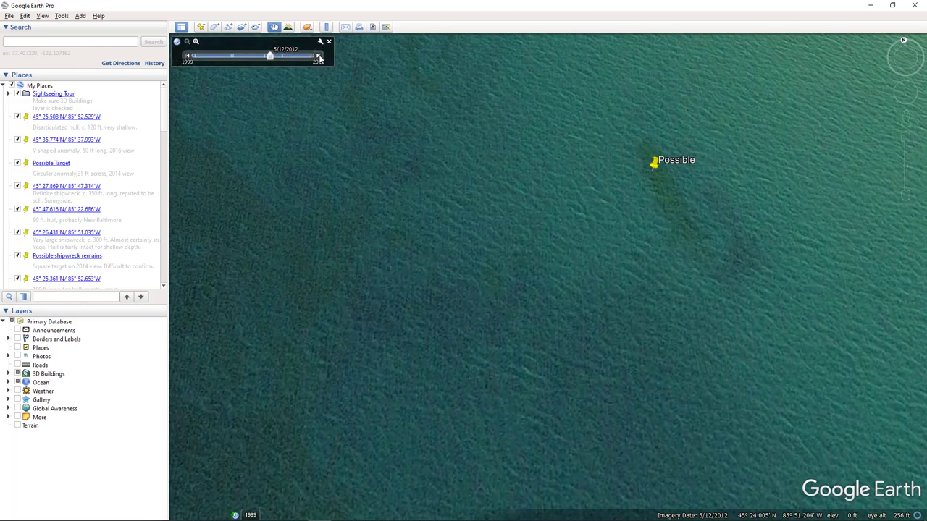
click(319, 57)
click(318, 58)
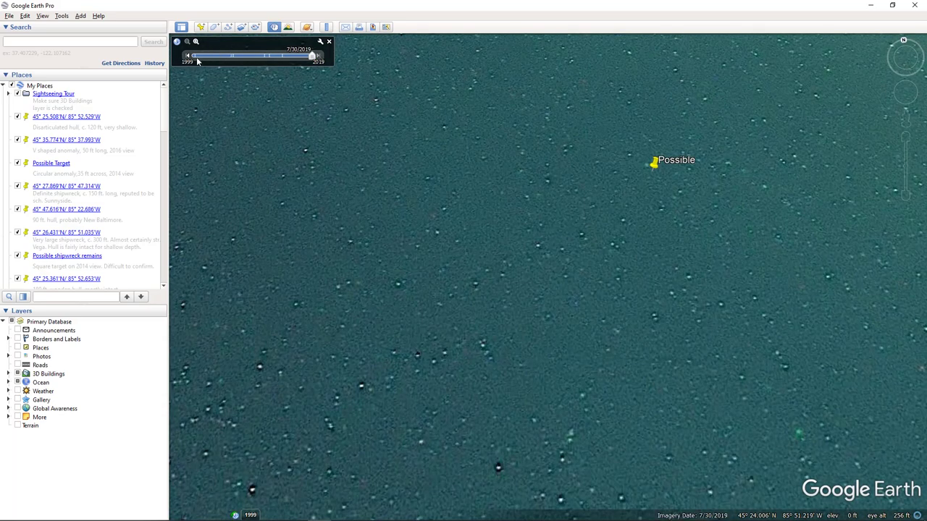
click(188, 57)
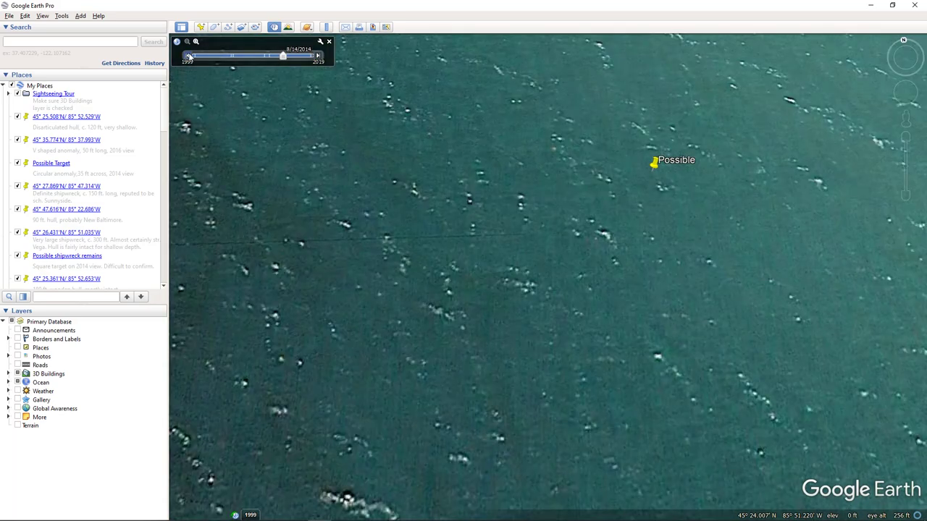
click(188, 58)
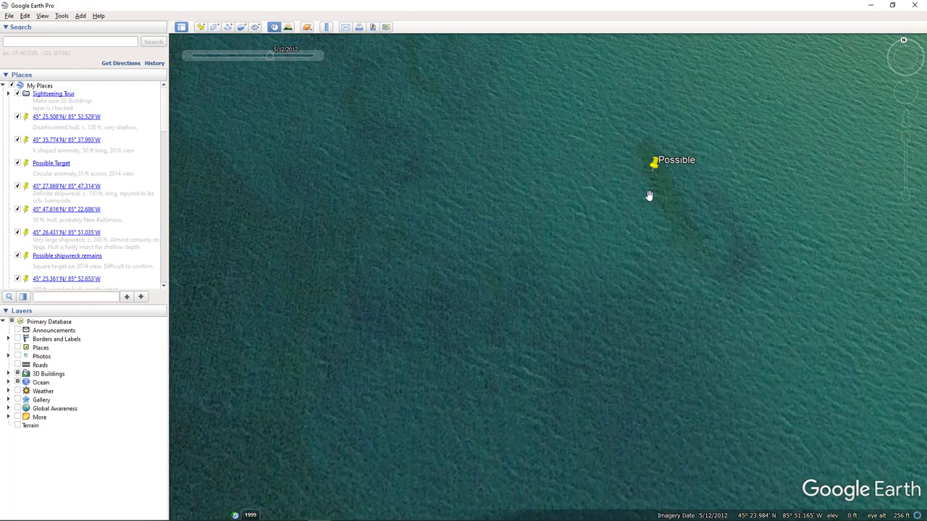
scroll(679, 248, down, 5)
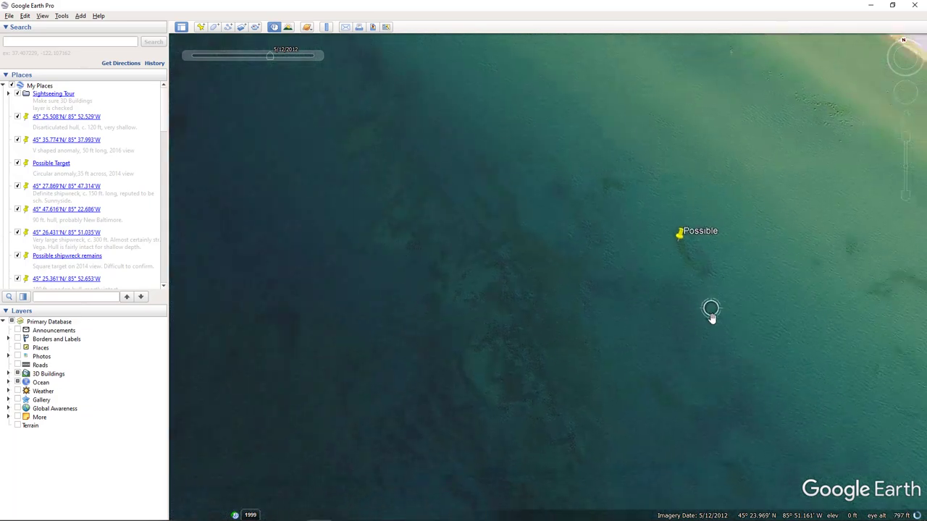
Step: Center the 45° 24.259'N / 85° 51.550'W placemark and zoom to 326 ft on the branching shape
scroll(750, 350, down, 3)
scroll(751, 350, down, 2)
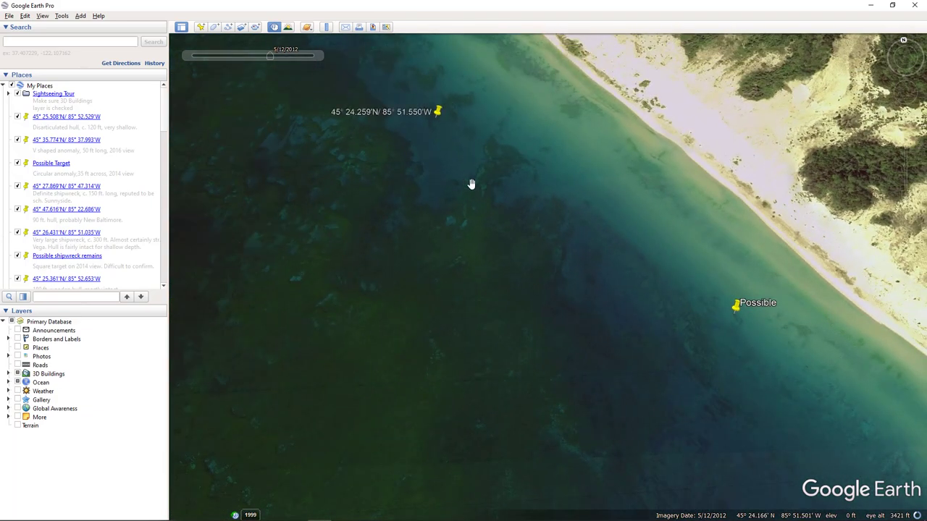
drag(472, 184, 695, 338)
scroll(670, 291, up, 5)
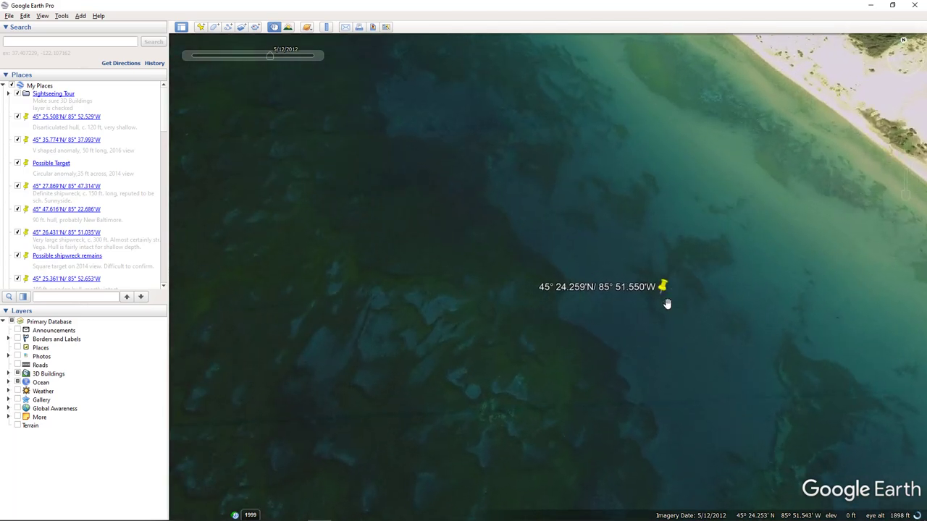
scroll(675, 306, up, 4)
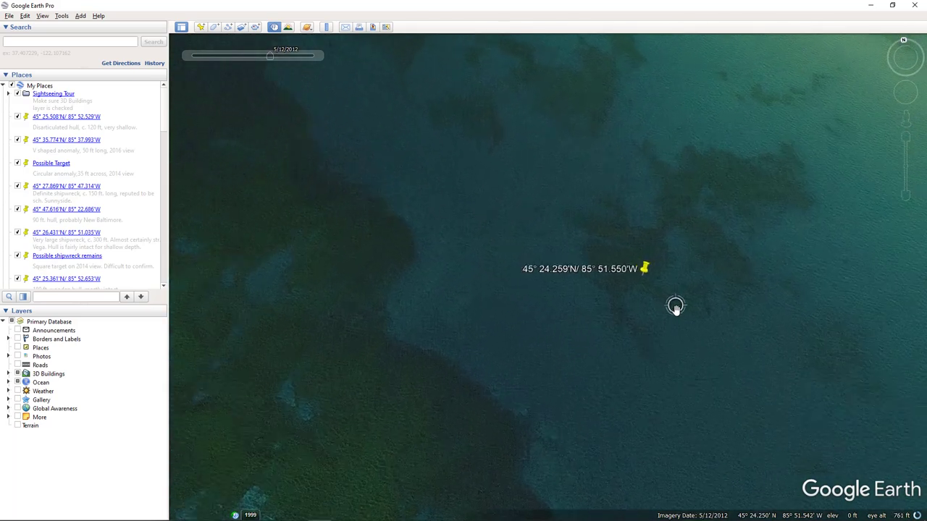
scroll(696, 329, up, 2)
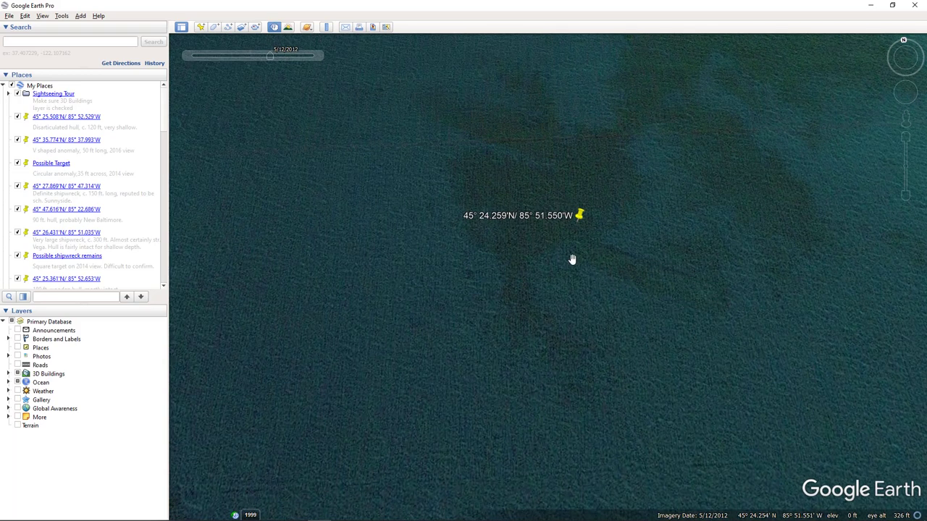
click(326, 27)
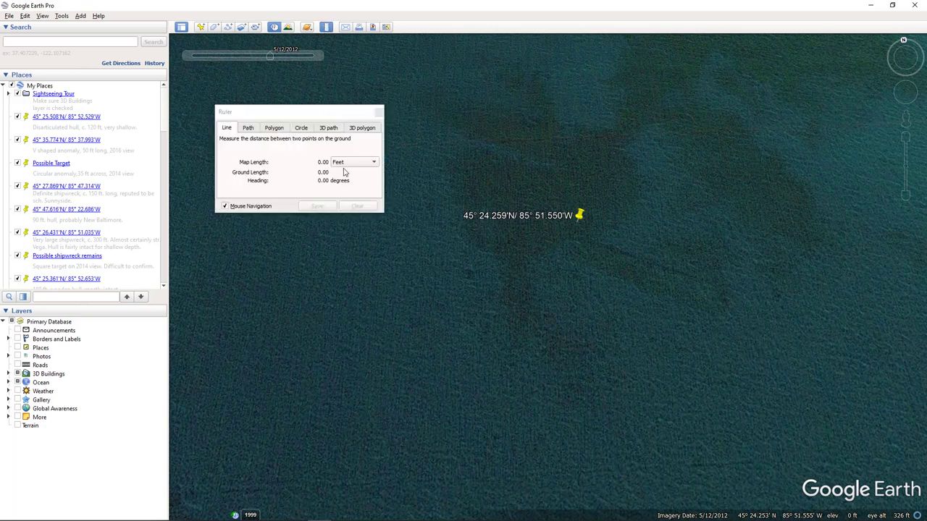
click(574, 232)
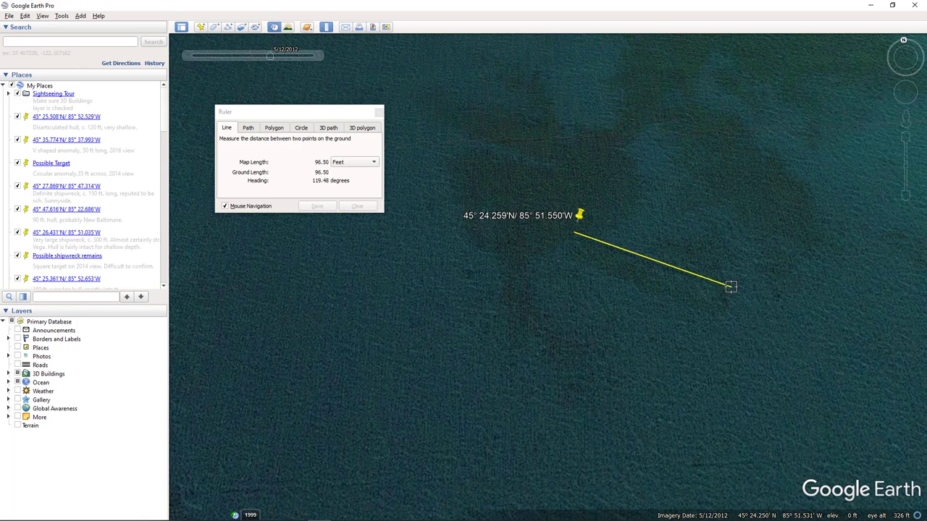
click(730, 287)
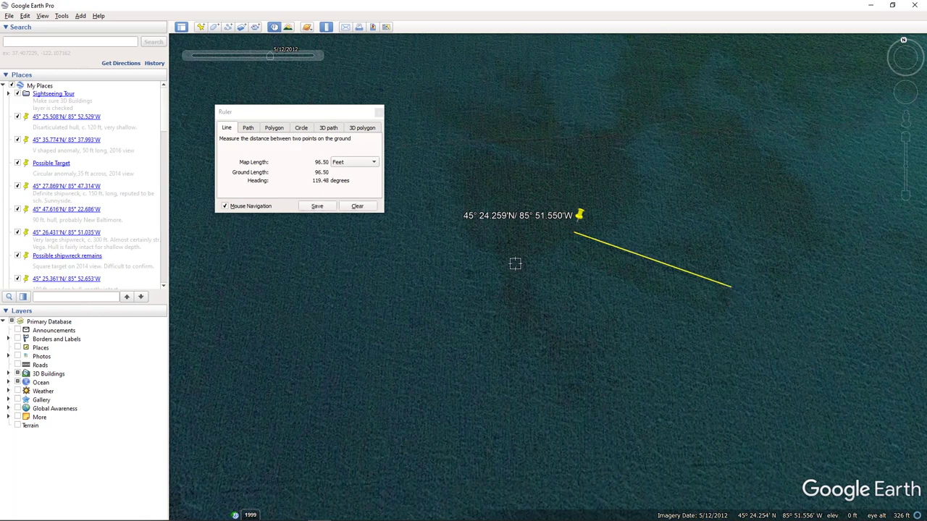
click(359, 206)
click(379, 112)
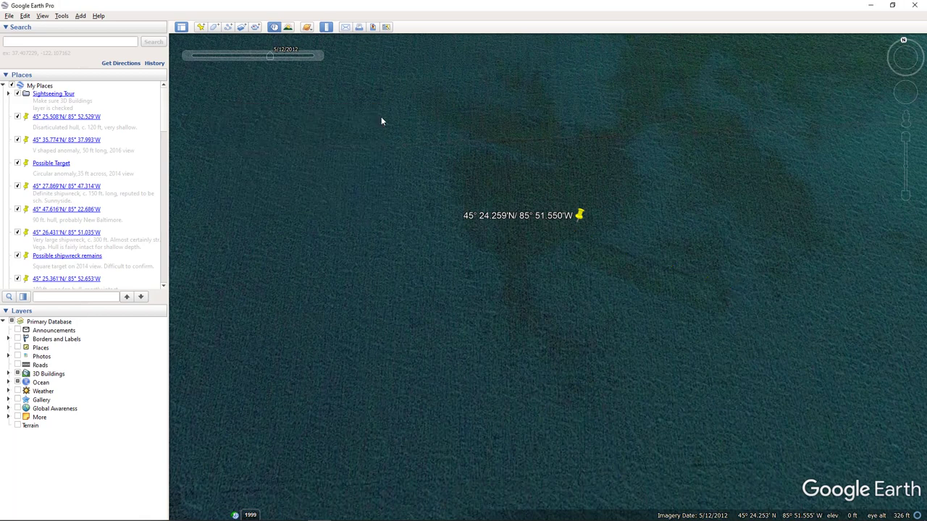
Step: Pan along the long island's shoreline to its southern peninsula and zoom out to a 17879 ft overview
scroll(475, 221, down, 3)
scroll(473, 220, down, 2)
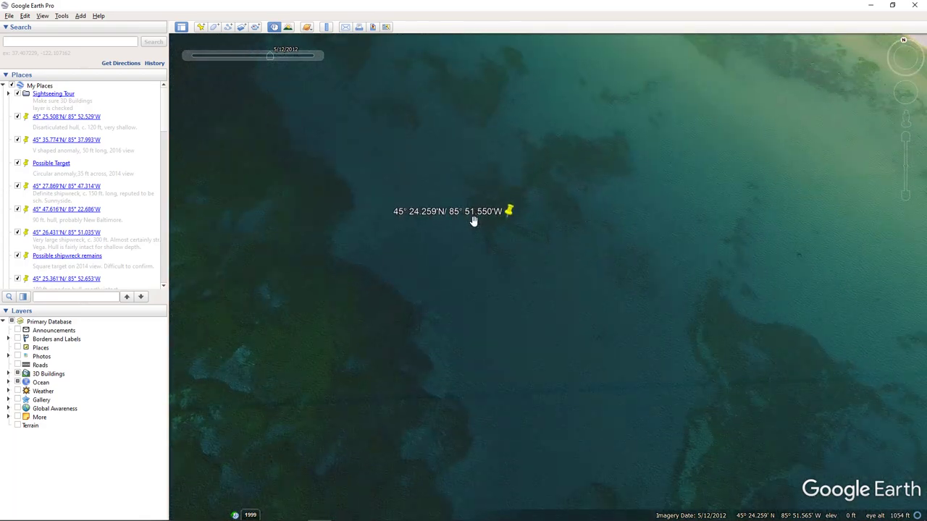
scroll(473, 221, down, 3)
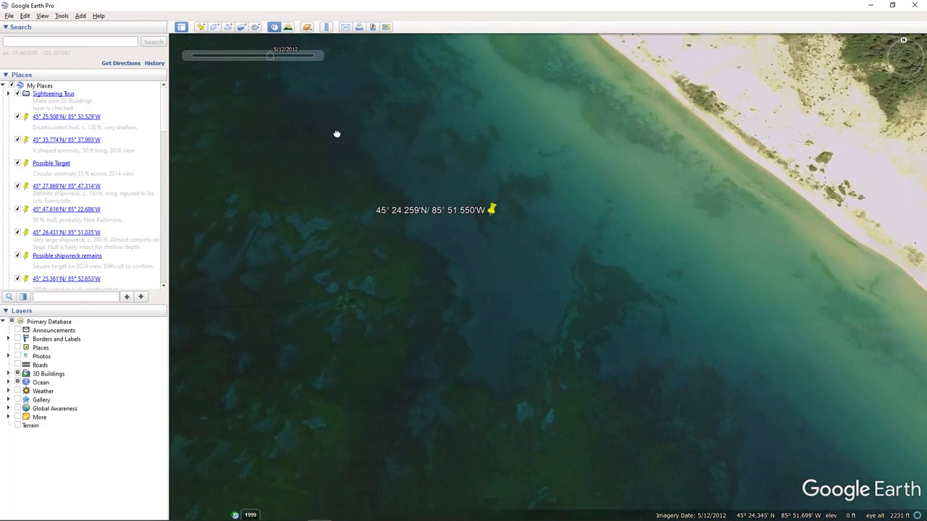
drag(337, 134, 552, 319)
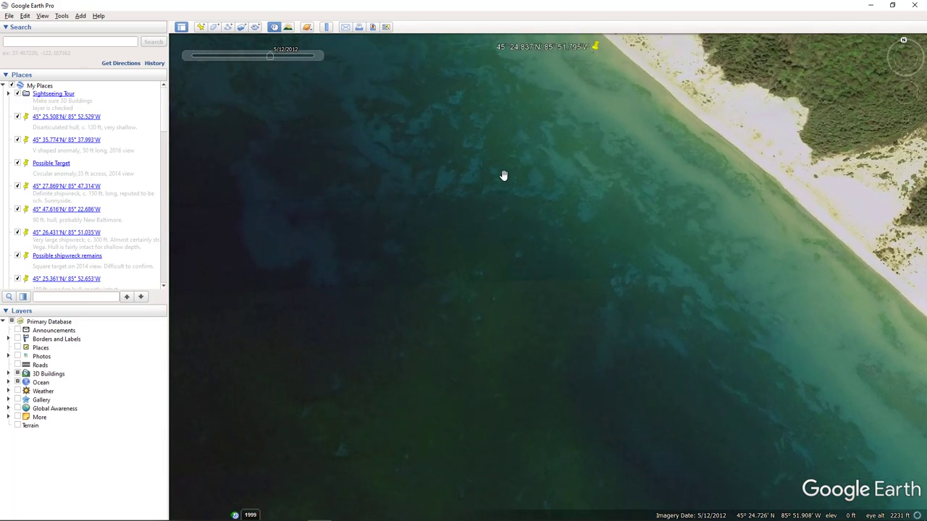
drag(481, 164, 633, 330)
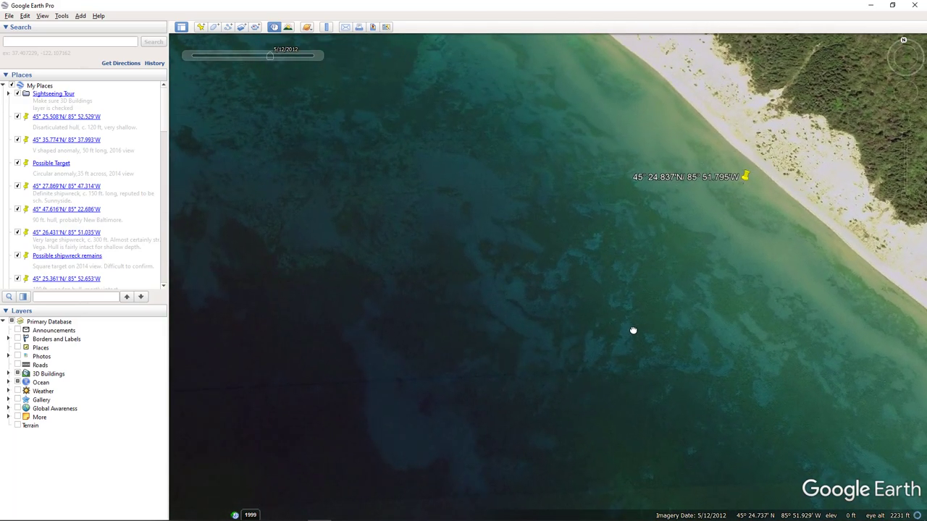
drag(589, 186, 644, 267)
scroll(648, 271, down, 3)
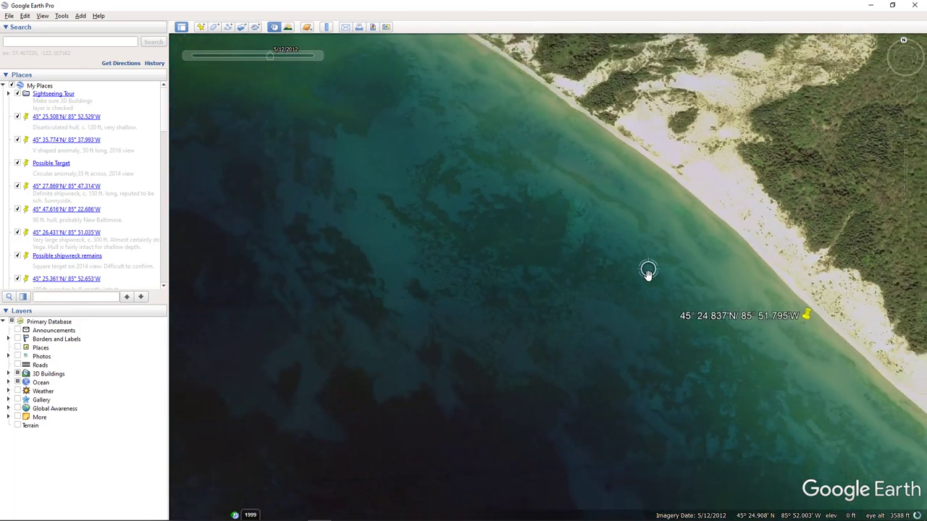
drag(652, 292, 422, 95)
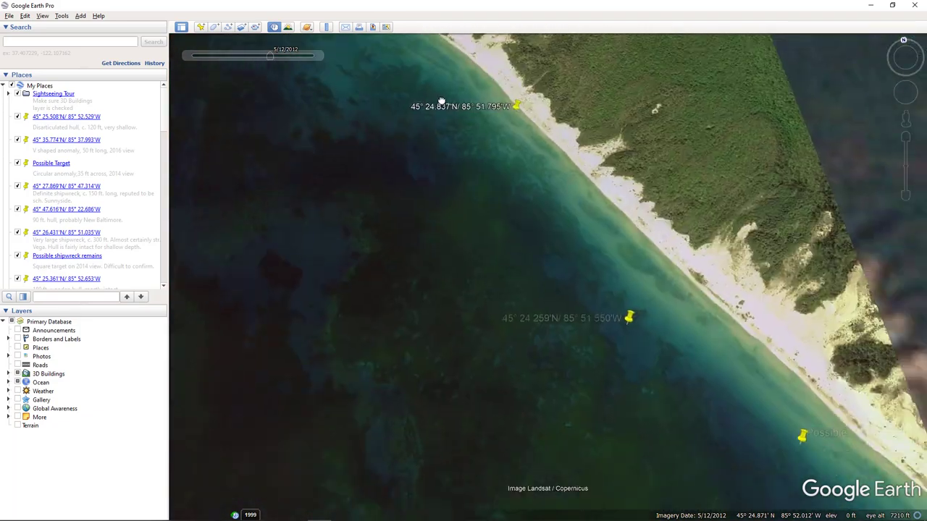
drag(685, 361, 501, 186)
drag(652, 335, 464, 206)
scroll(569, 296, down, 5)
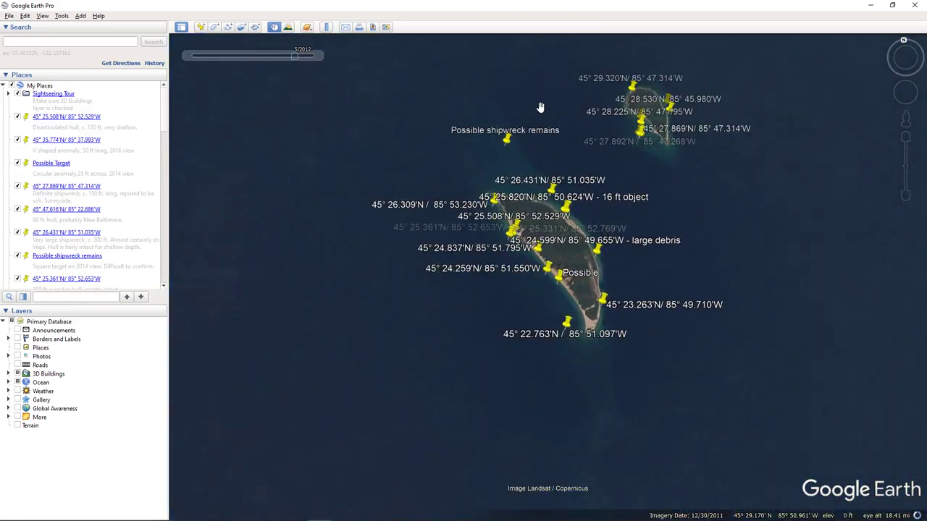
Step: Zoom onto the hulls at 45° 34.566'N / 85° 35.774'W and 45° 34.568'N / 85° 35.686'W, then back to 3686 ft
drag(544, 108, 549, 444)
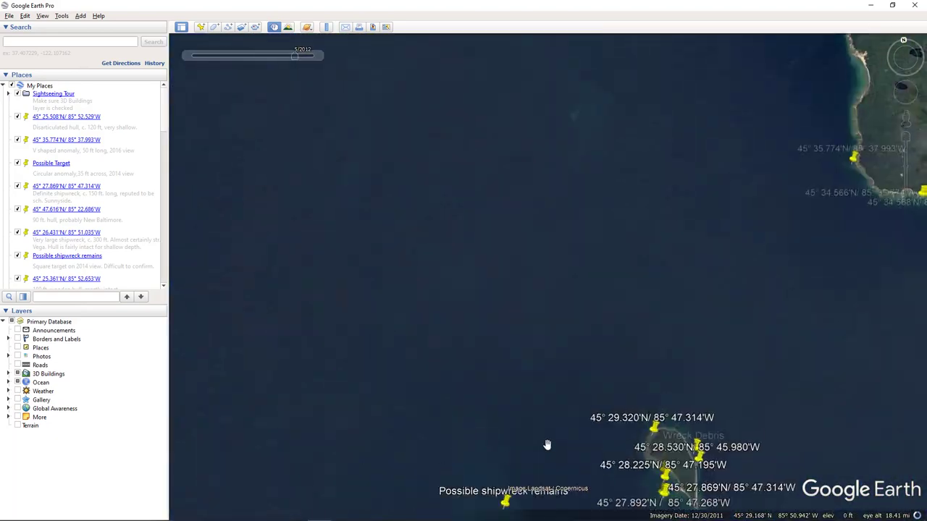
drag(630, 139, 490, 195)
scroll(705, 316, up, 5)
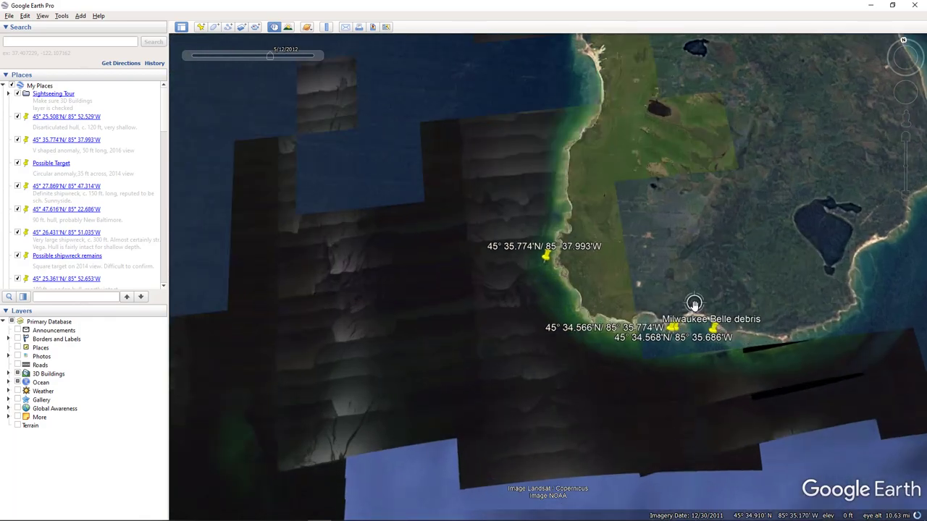
scroll(702, 326, up, 3)
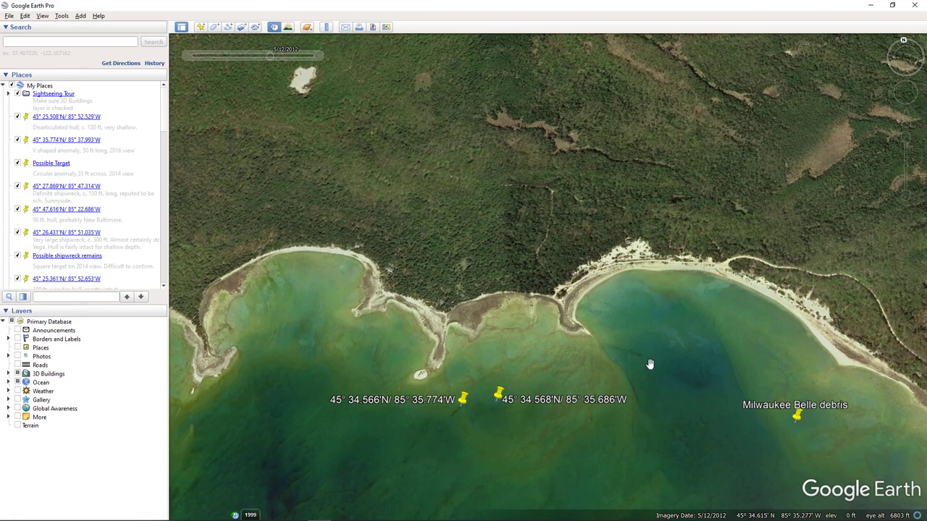
scroll(519, 382, up, 5)
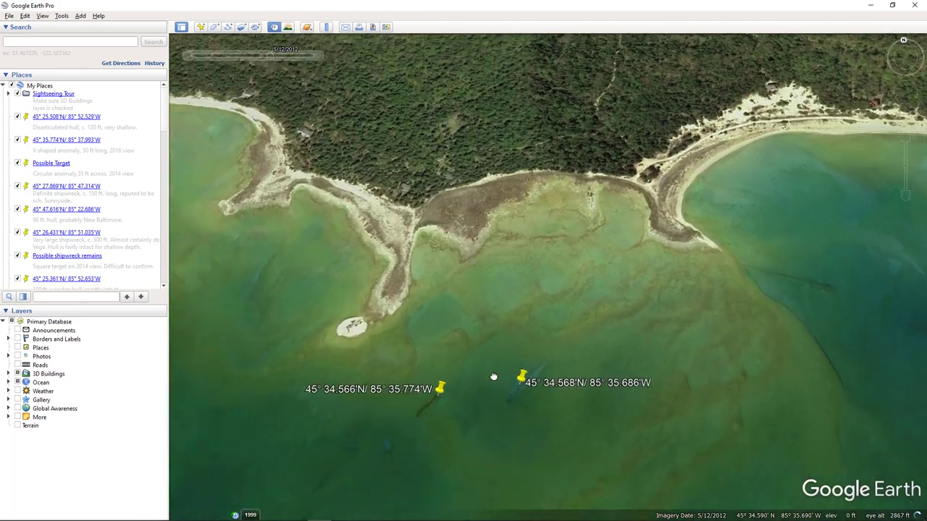
scroll(470, 359, up, 4)
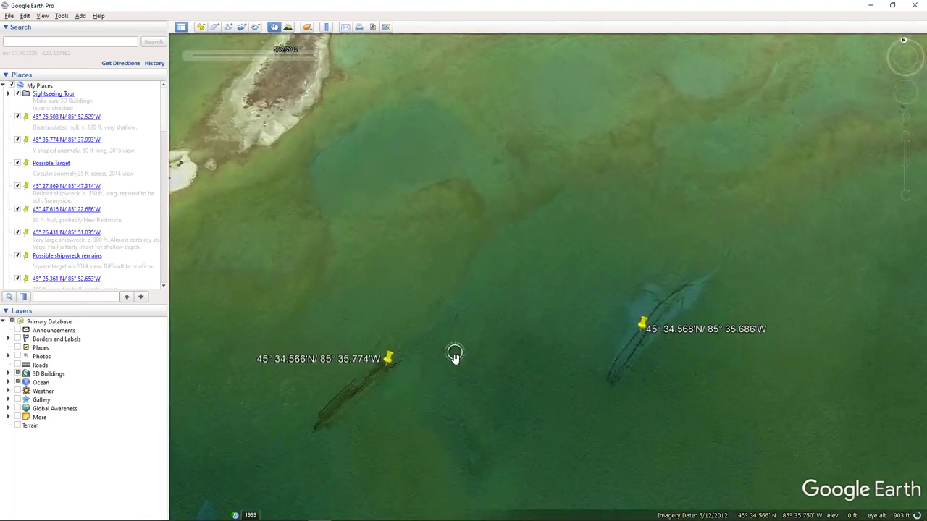
drag(470, 371, 627, 305)
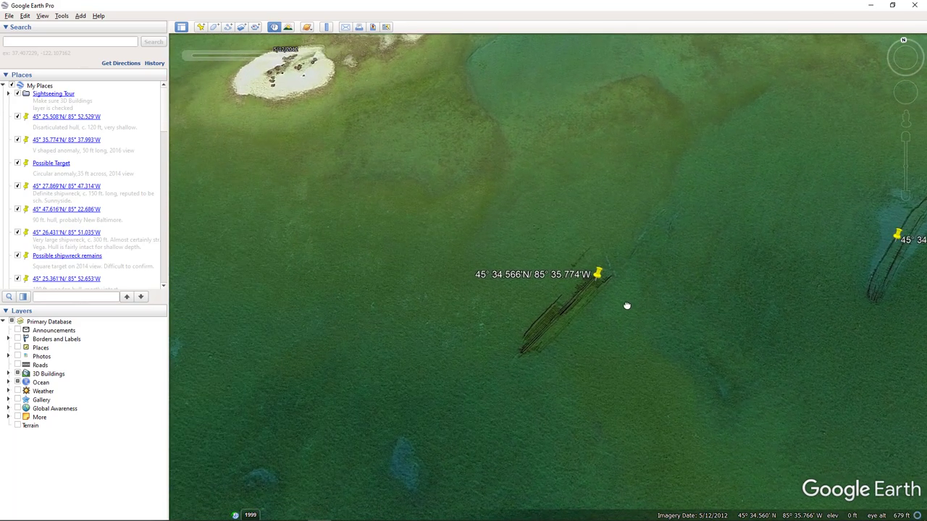
scroll(554, 319, up, 4)
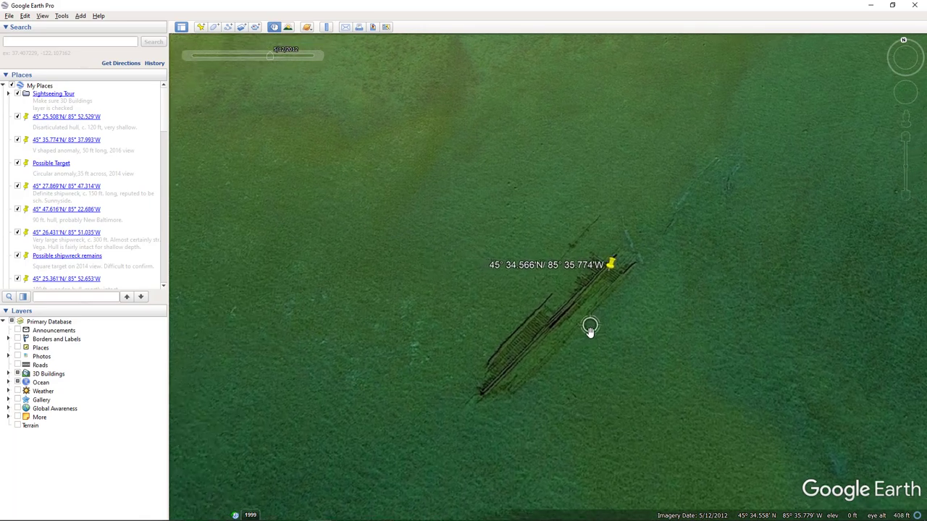
scroll(589, 327, up, 1)
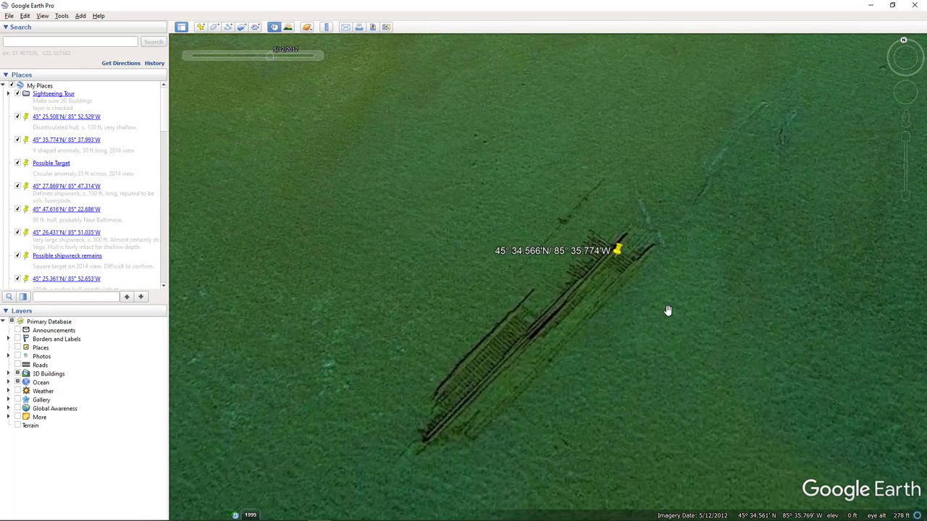
scroll(668, 311, down, 5)
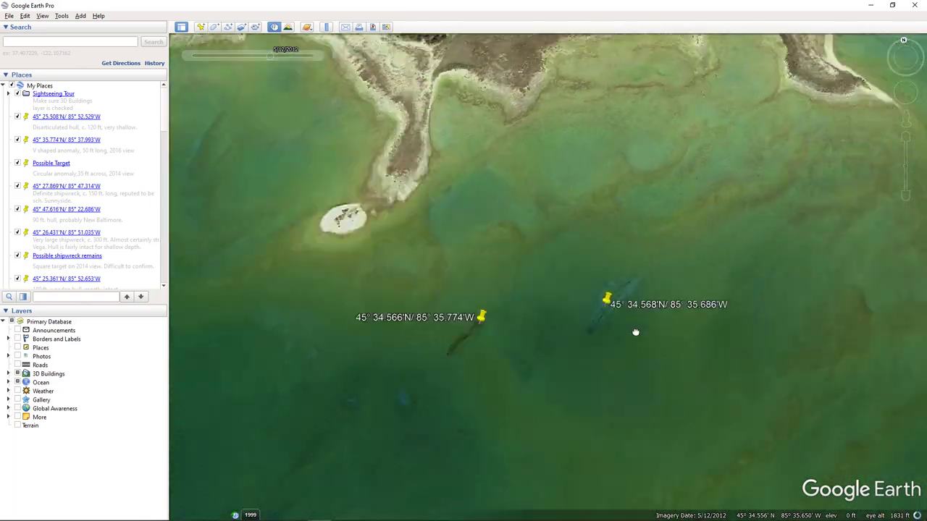
scroll(774, 280, down, 3)
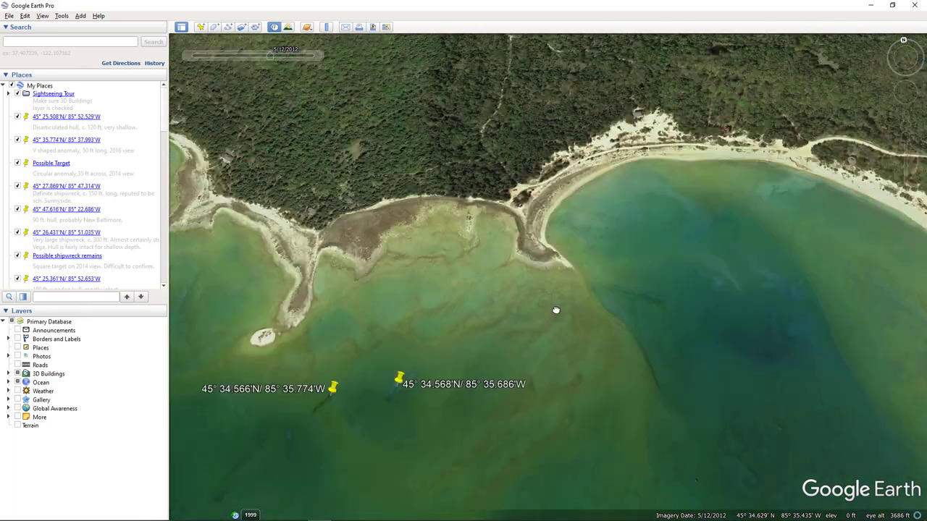
Step: Center the unmarked hull near 45° 34.63'N / 85° 35.36'W and view it from 608 ft
scroll(623, 311, up, 2)
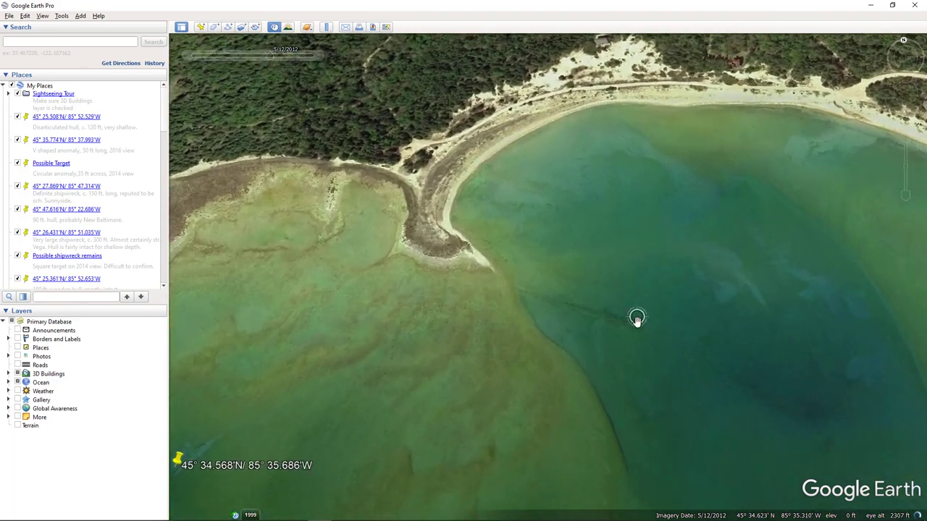
scroll(636, 319, up, 3)
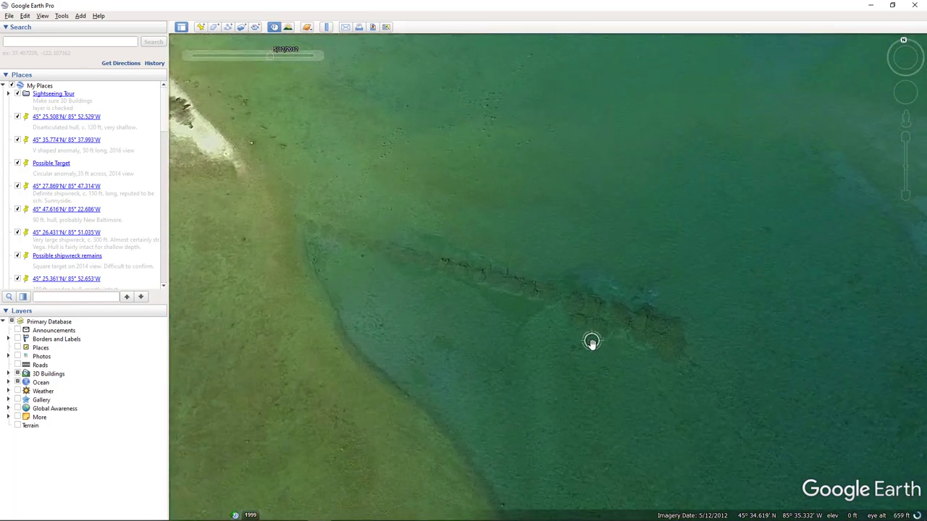
scroll(592, 344, up, 2)
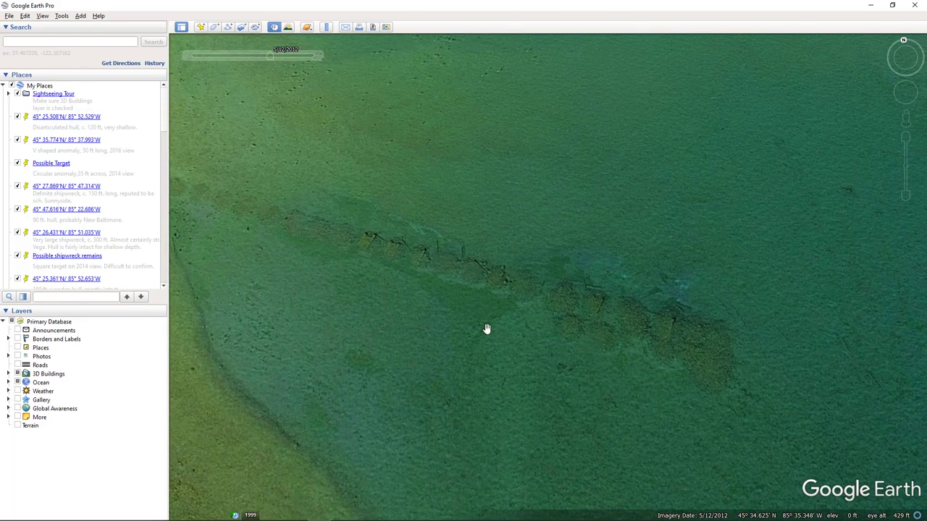
drag(486, 330, 631, 365)
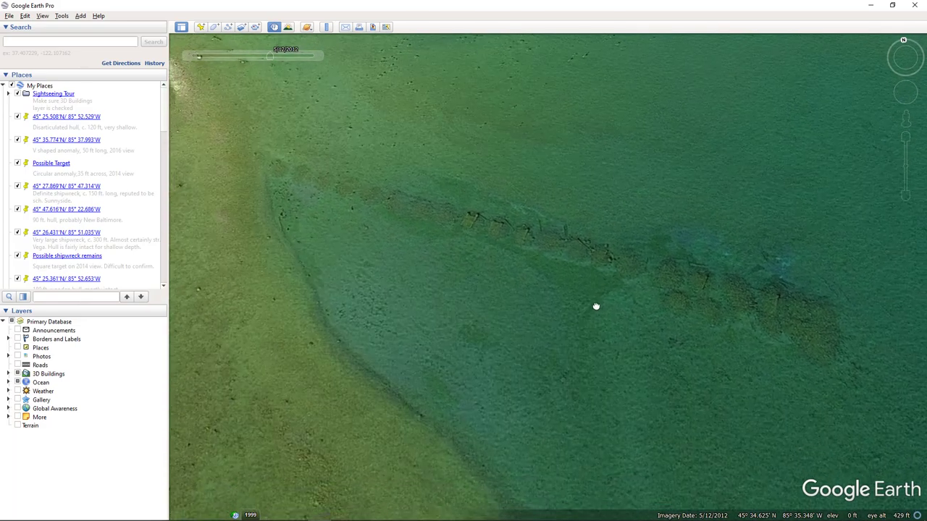
scroll(595, 306, down, 2)
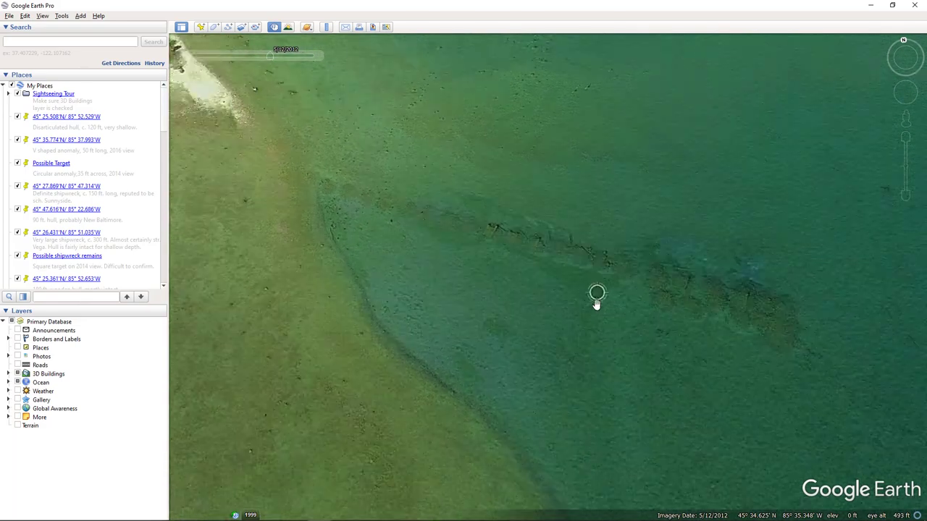
Step: Measure the bay wreck end to end with the Ruler (about 472.17 feet), then clear and close it
click(326, 27)
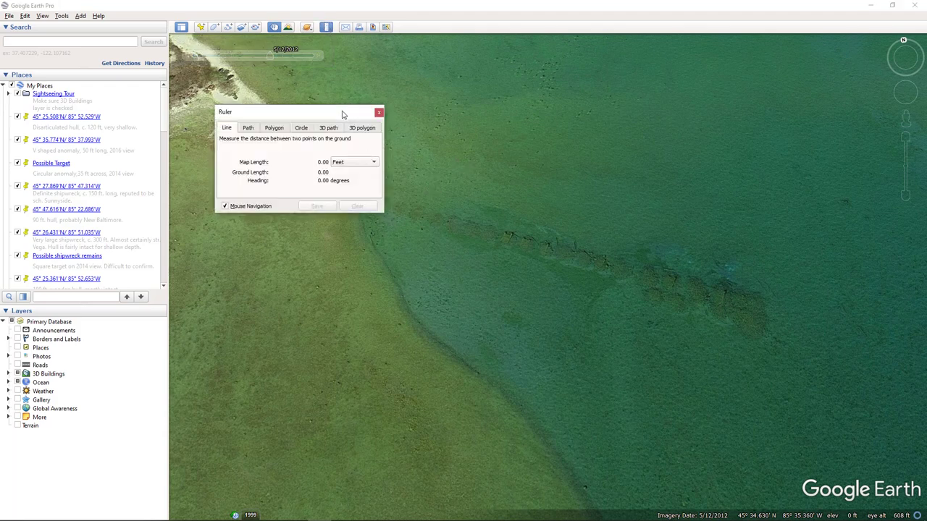
drag(344, 113, 338, 304)
click(360, 178)
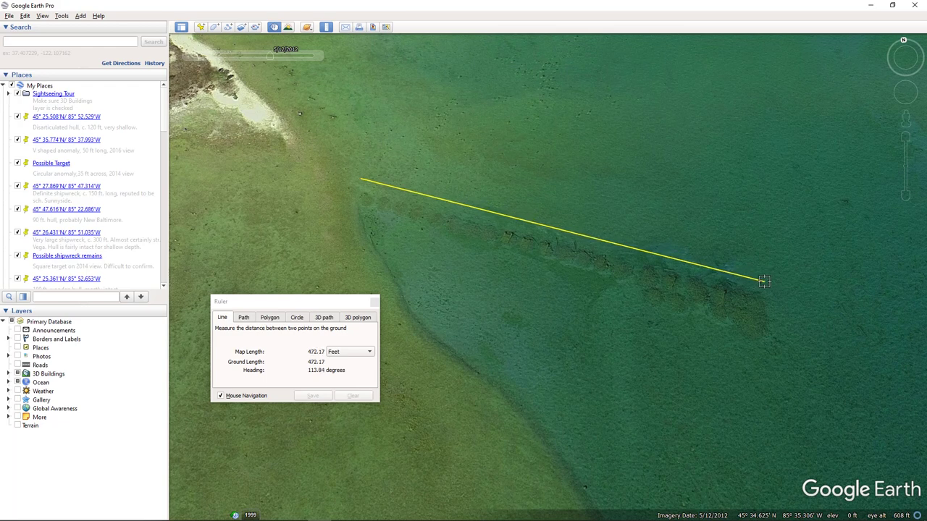
click(764, 281)
click(353, 396)
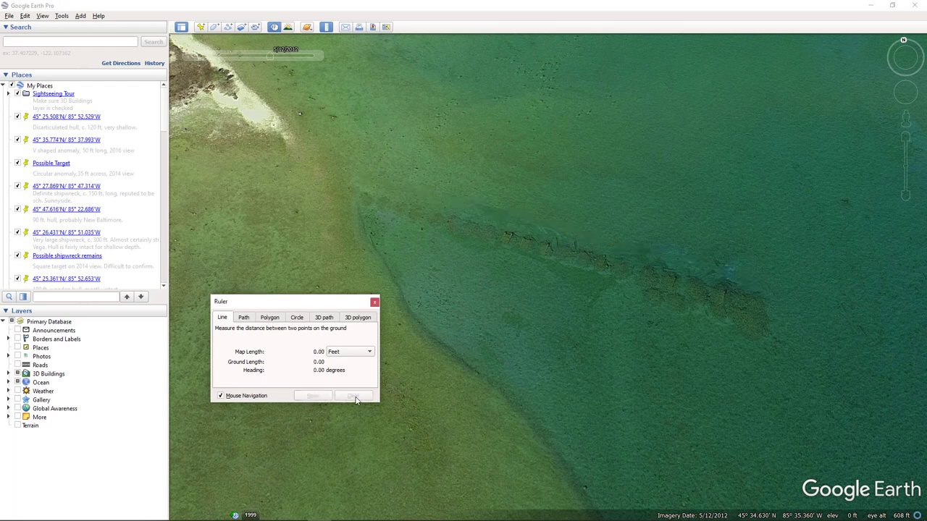
click(374, 302)
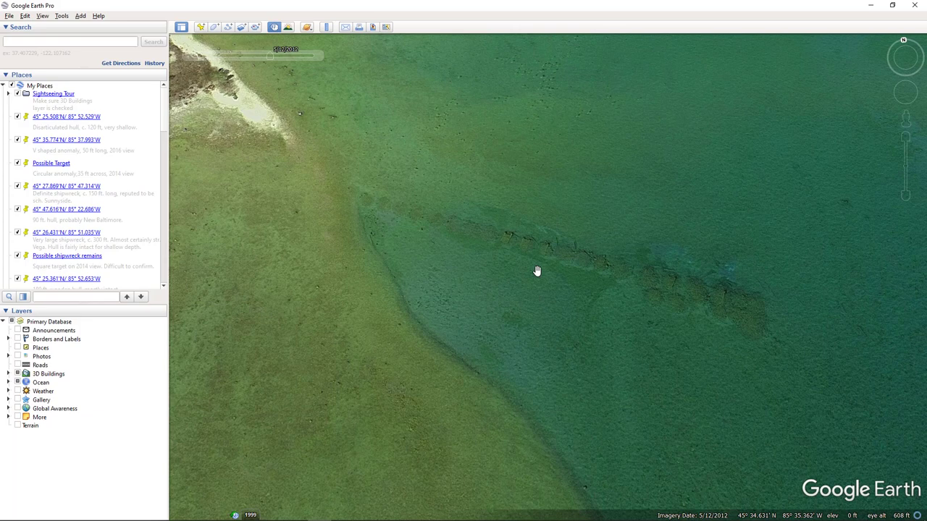
Step: Explore the seabed north of the bay wreck toward the shallower shore near the Milwaukee Belle debris placemark
scroll(537, 271, down, 5)
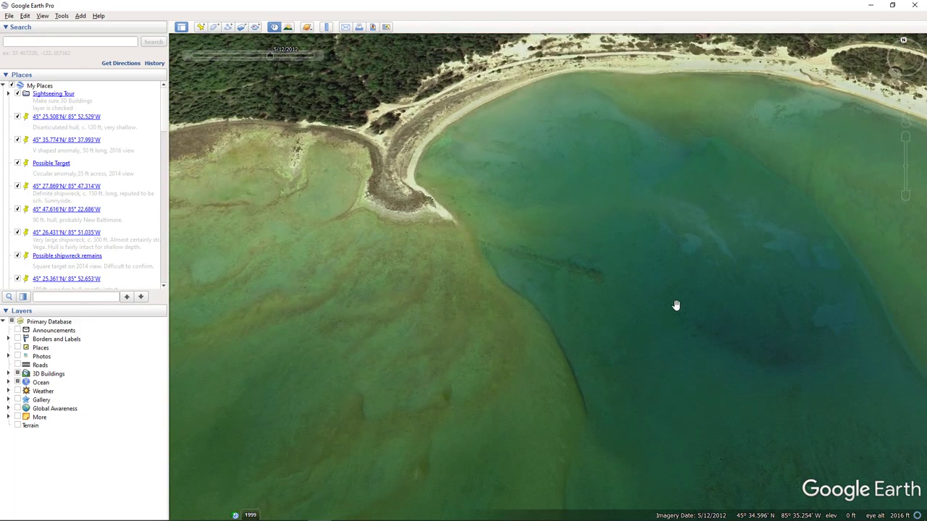
scroll(676, 305, down, 3)
scroll(709, 352, down, 2)
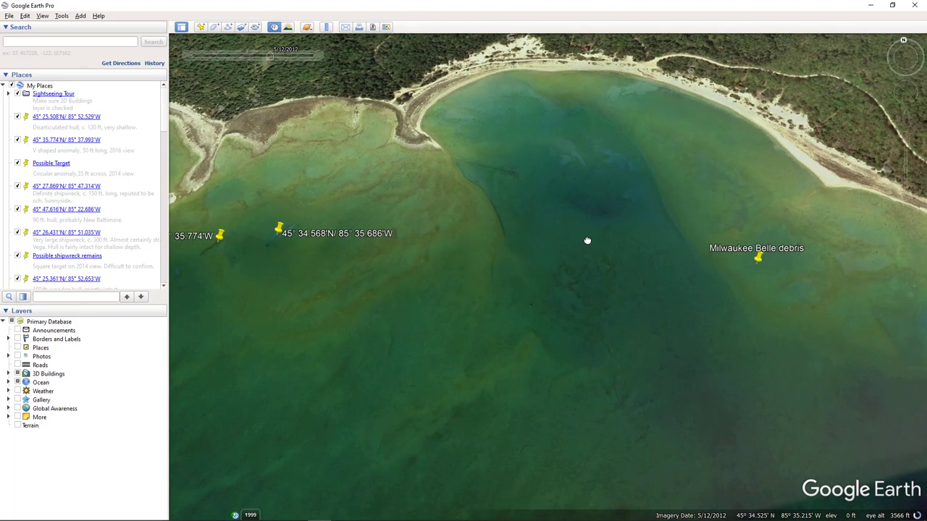
scroll(578, 268, up, 4)
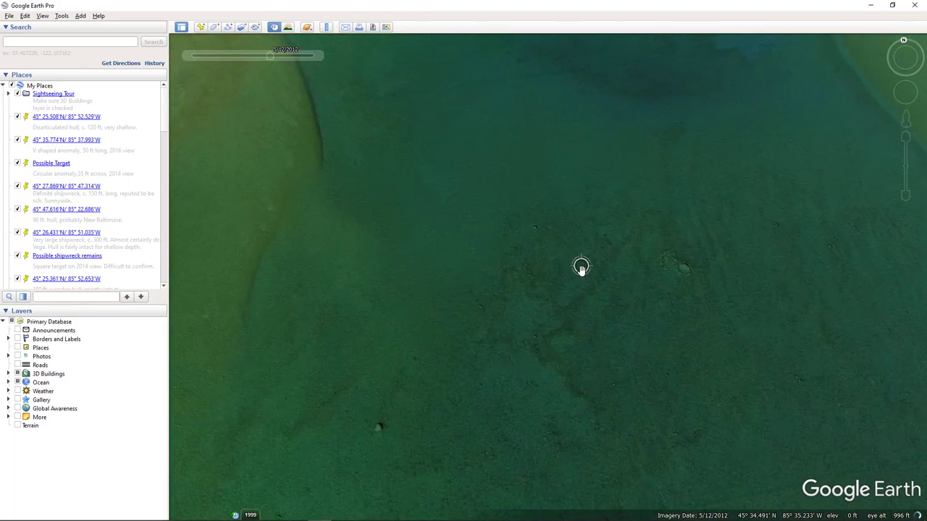
drag(582, 267, 514, 393)
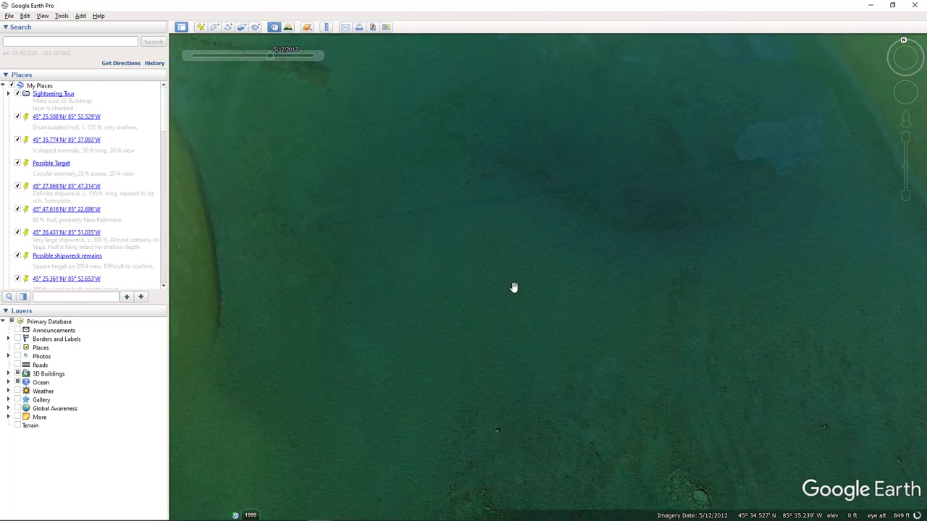
drag(515, 287, 471, 444)
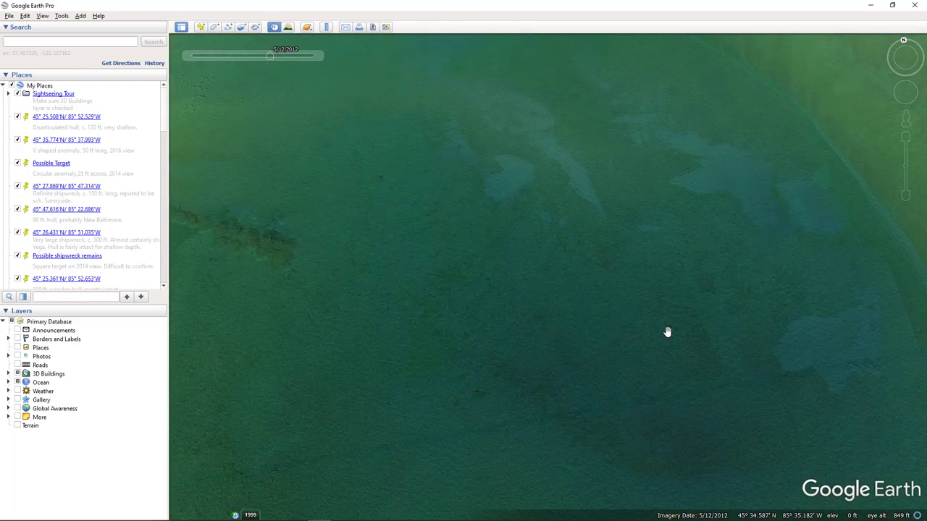
drag(667, 332, 436, 227)
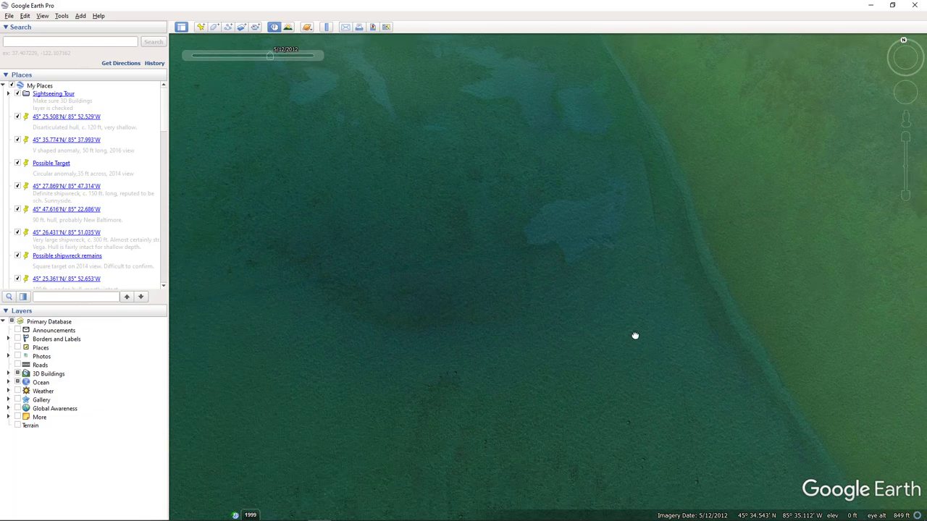
scroll(604, 273, up, 2)
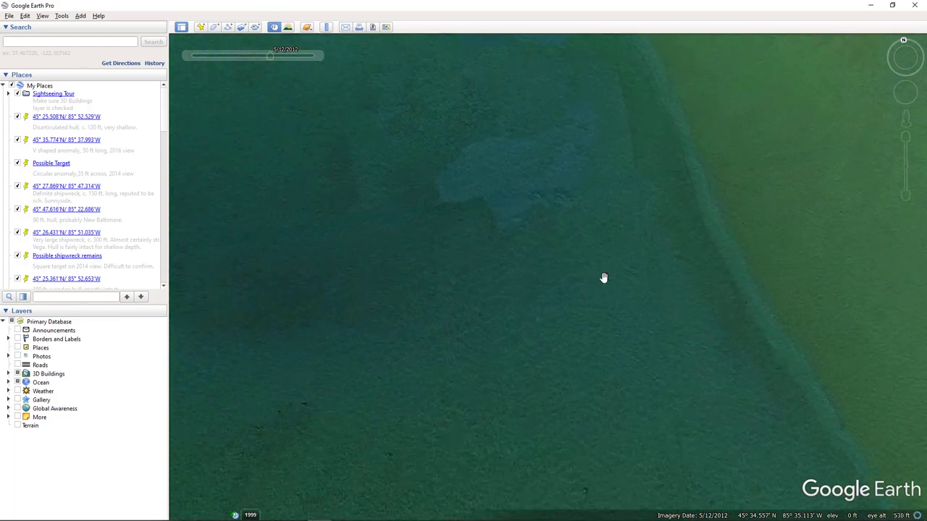
scroll(613, 279, up, 1)
Step: Zoom out to a 4157 ft view of the curved bay with the two pinned hulls westward
scroll(654, 313, down, 5)
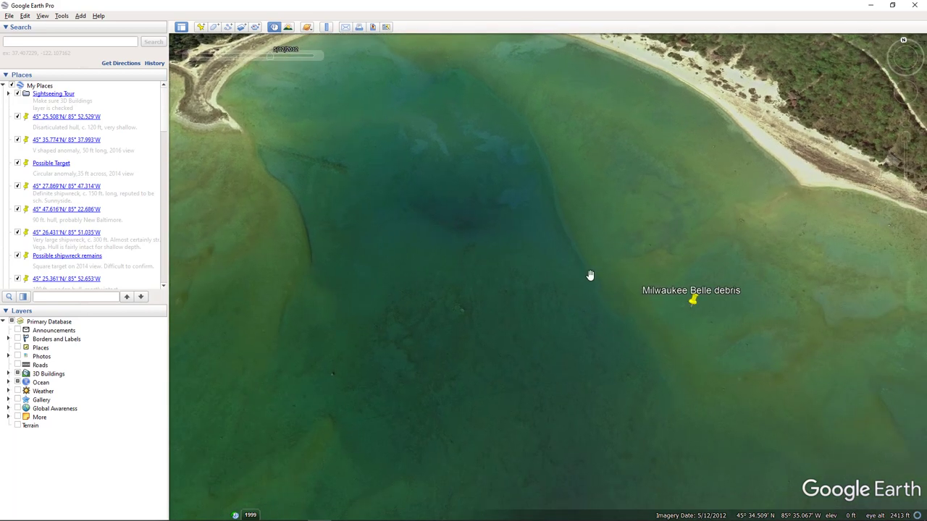
scroll(696, 333, up, 3)
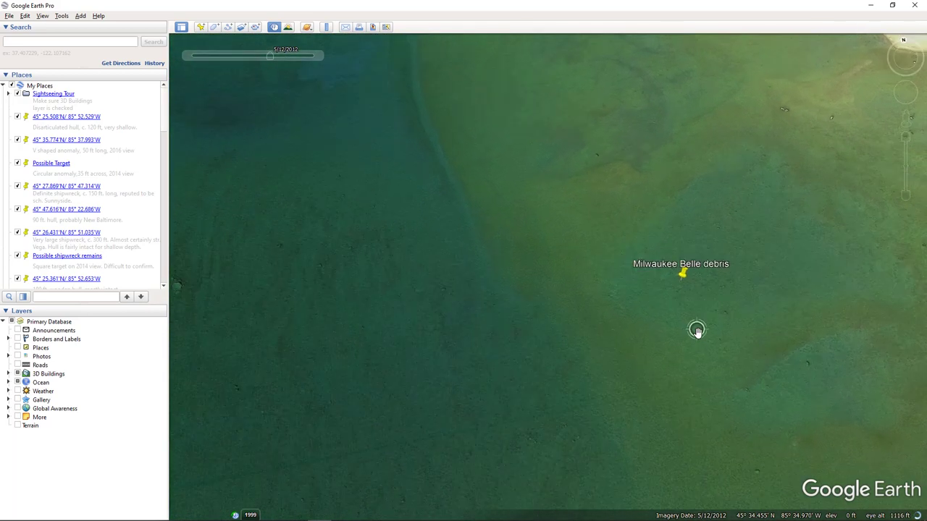
scroll(670, 300, up, 2)
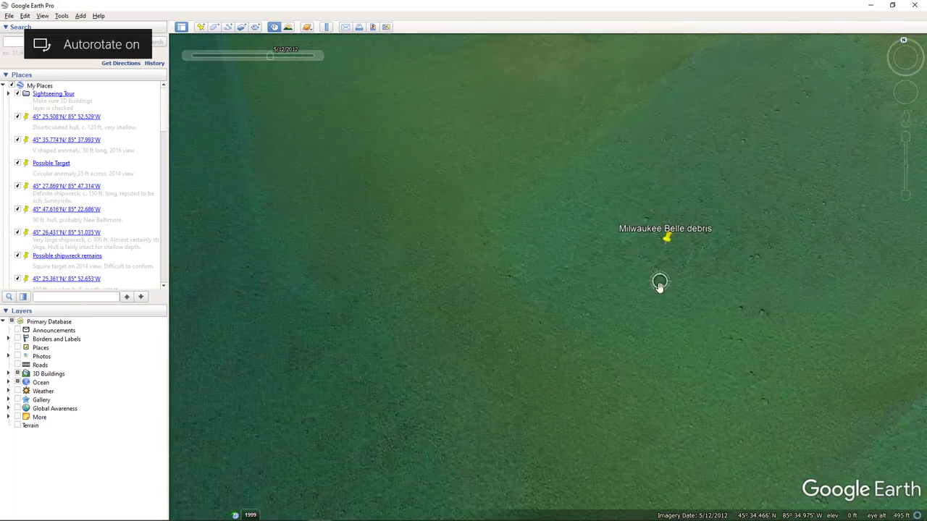
scroll(659, 284, up, 2)
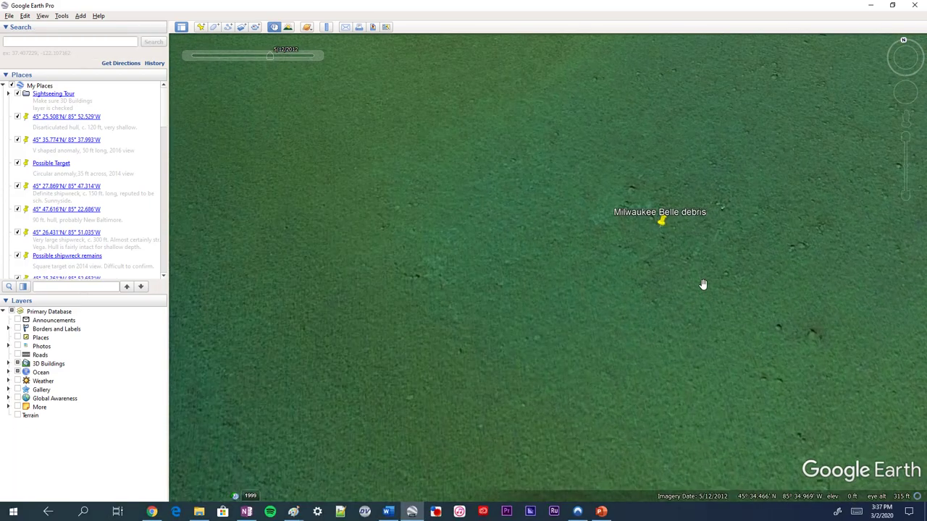
scroll(654, 290, down, 2)
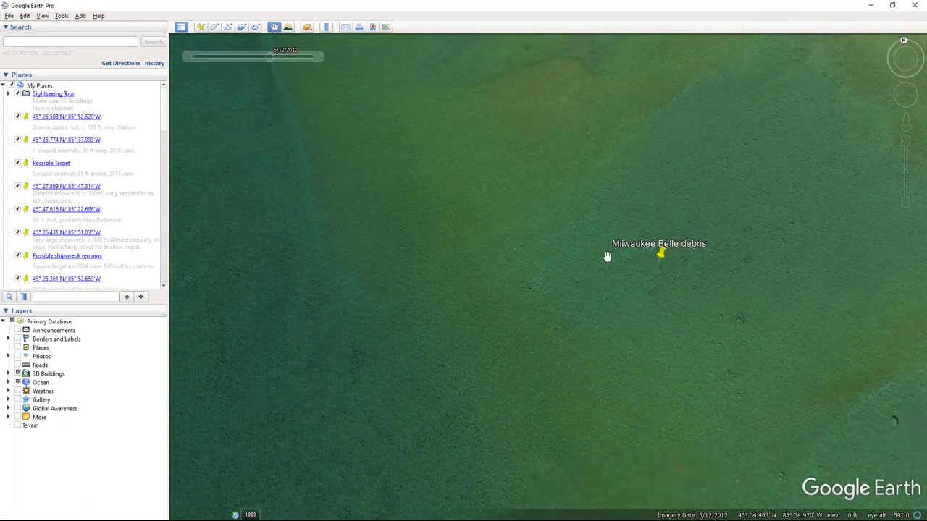
scroll(643, 285, down, 4)
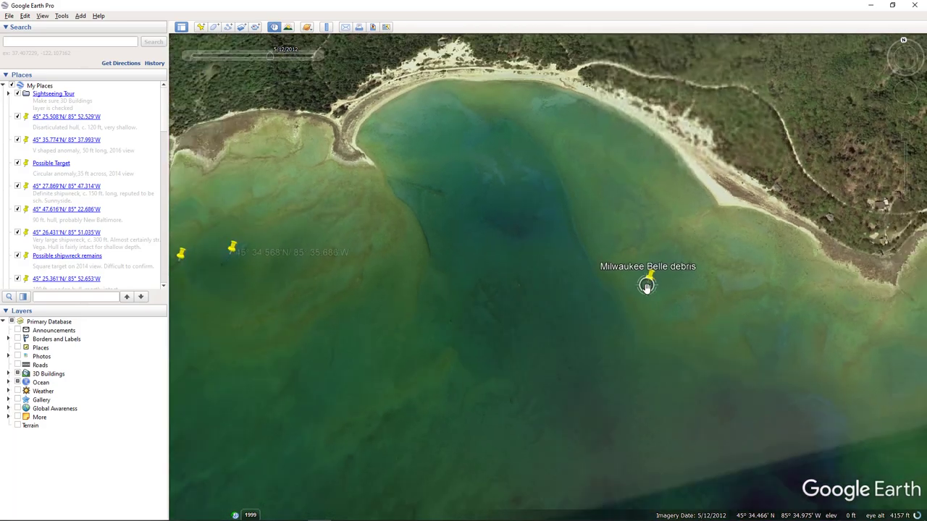
Step: Fly past the island's placemark cluster to the shoal with the 45° 27.869'N, 27.892'N and 27.905'N placemarks
scroll(646, 287, down, 5)
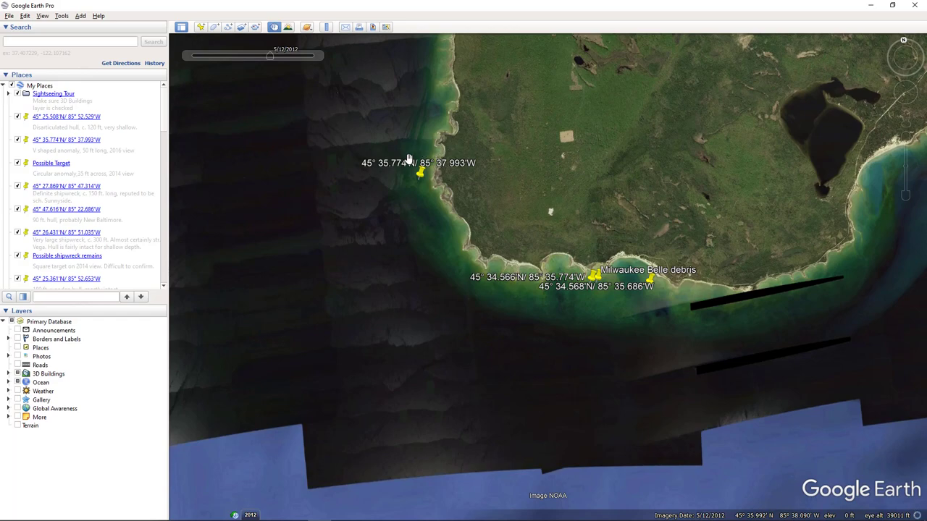
scroll(409, 160, down, 5)
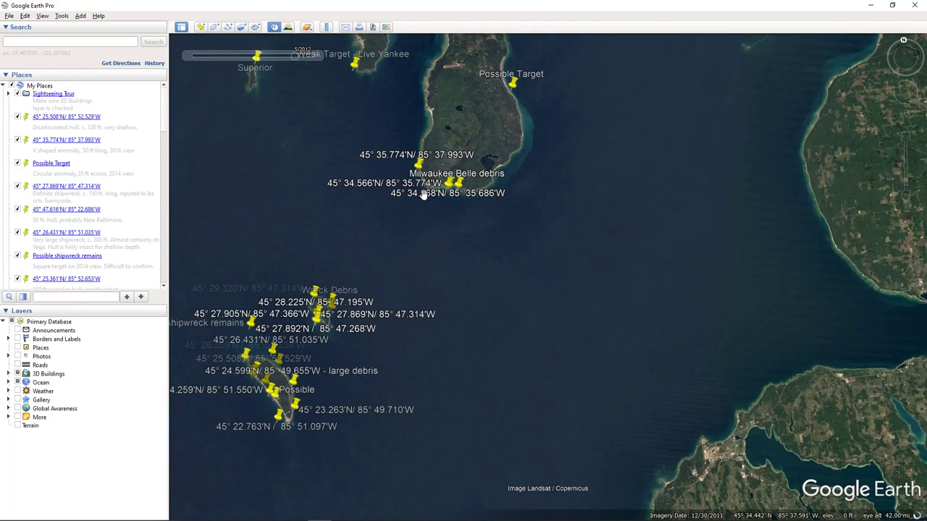
scroll(408, 356, down, 2)
scroll(348, 350, down, 2)
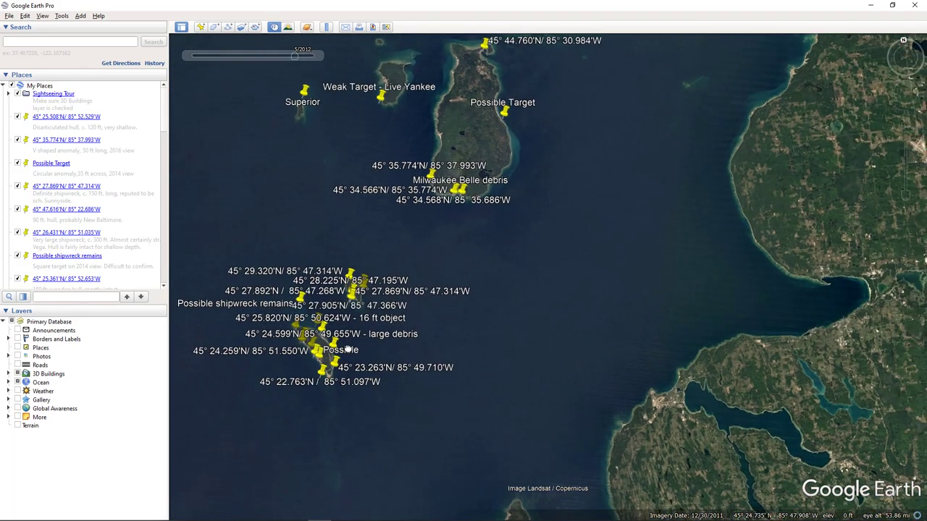
drag(347, 350, 502, 348)
scroll(500, 354, up, 5)
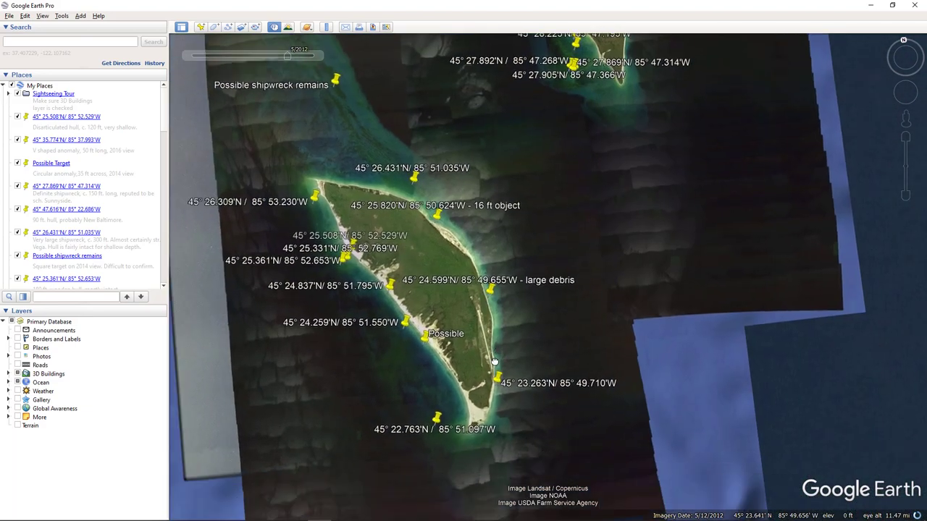
scroll(499, 407, up, 3)
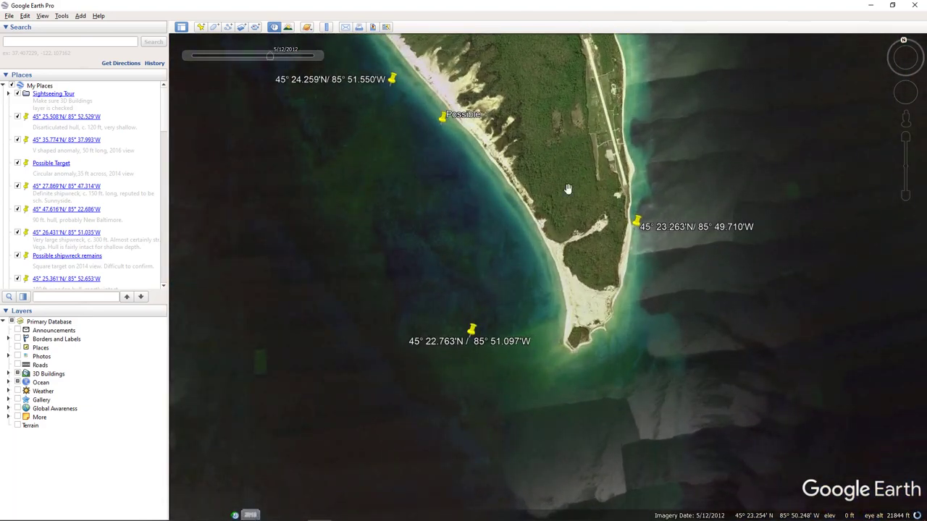
scroll(568, 189, down, 3)
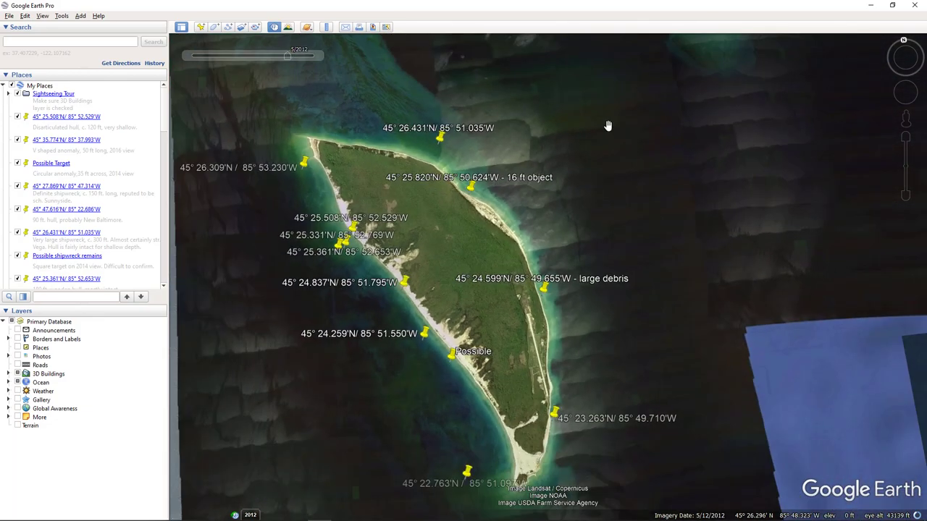
drag(608, 126, 512, 424)
scroll(565, 290, up, 4)
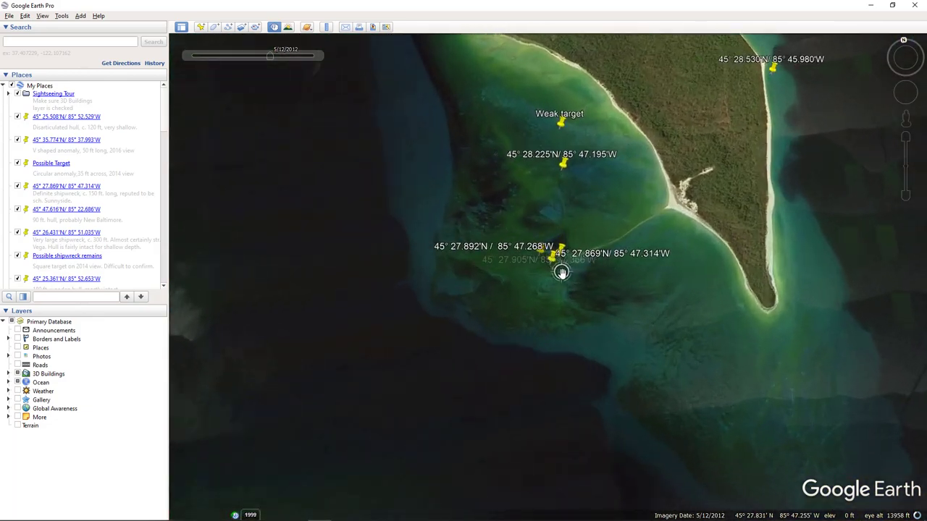
Step: Zoom in and recentre on the 45° 27.869'N, 27.892'N and 27.905'N pins, comparing seabed detail around 1633 ft
scroll(562, 272, up, 5)
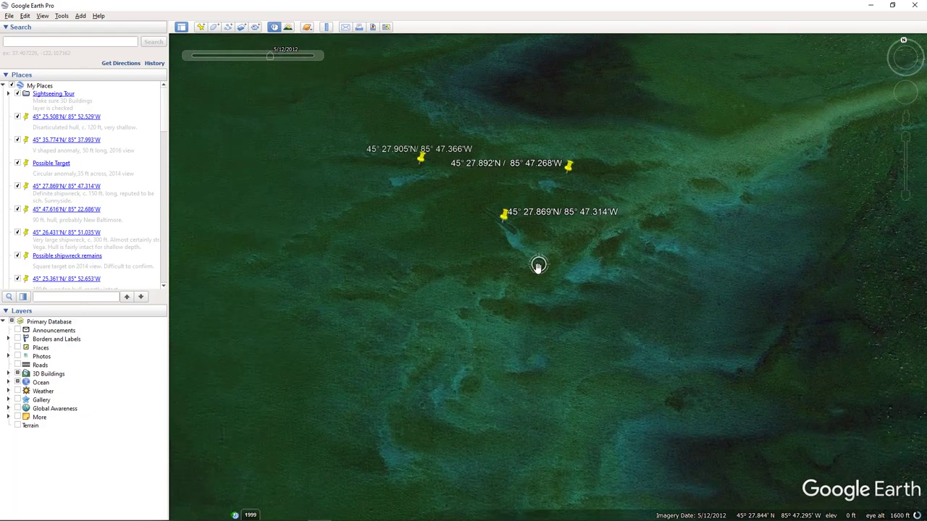
drag(449, 197, 550, 350)
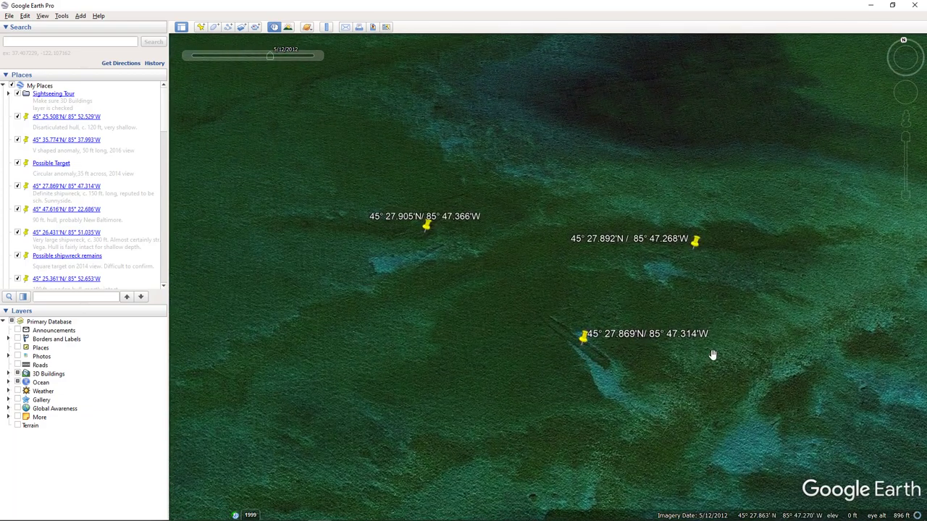
drag(713, 355, 672, 285)
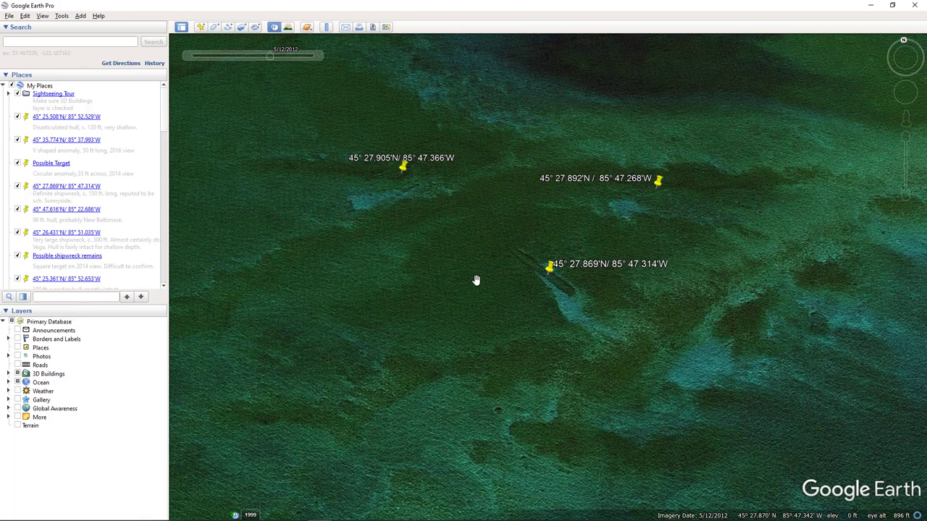
scroll(476, 280, down, 5)
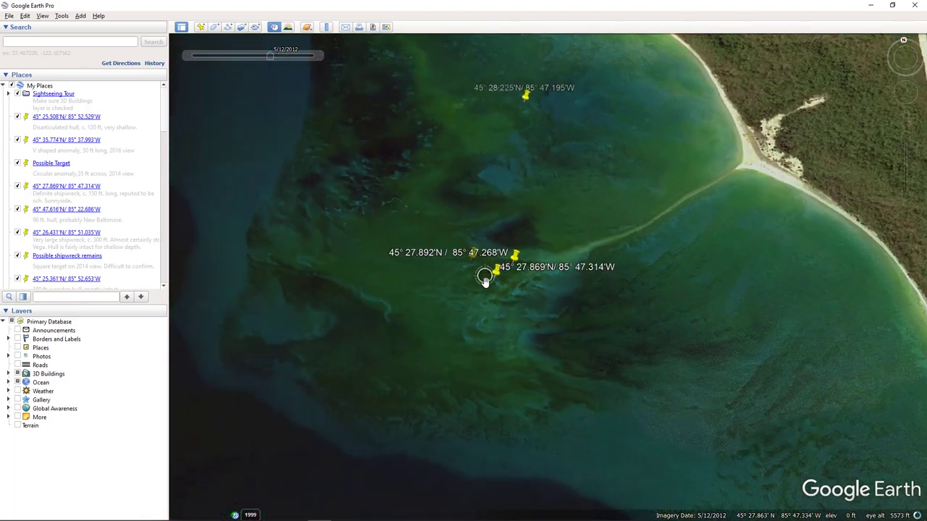
scroll(492, 289, up, 4)
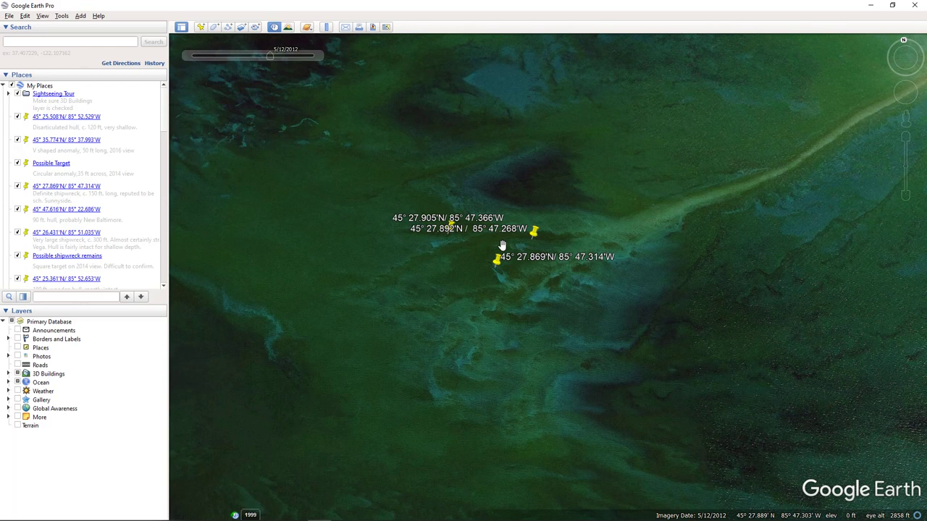
mouse_move(497, 261)
mouse_down()
mouse_move(504, 271)
mouse_move(491, 269)
mouse_up()
scroll(538, 333, down, 2)
scroll(538, 333, down, 3)
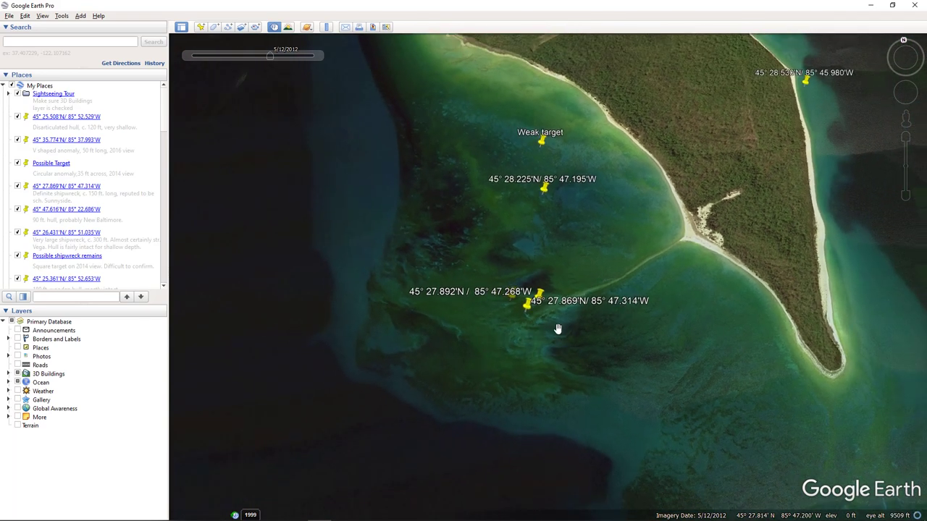
scroll(558, 330, up, 4)
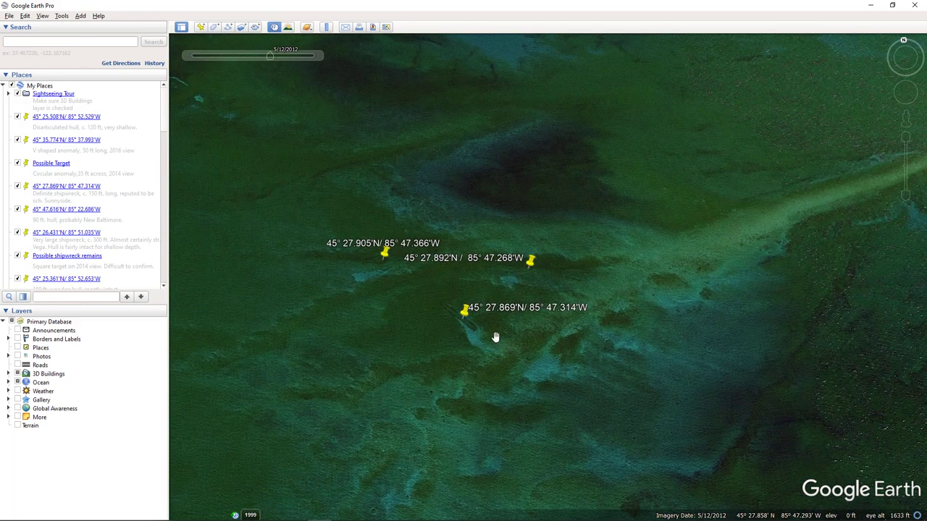
Step: Zoom out to about 3269 ft so the 45° 28.225'N placemark and sandy shore show above the shoal pins
scroll(495, 333, down, 2)
scroll(495, 333, down, 2)
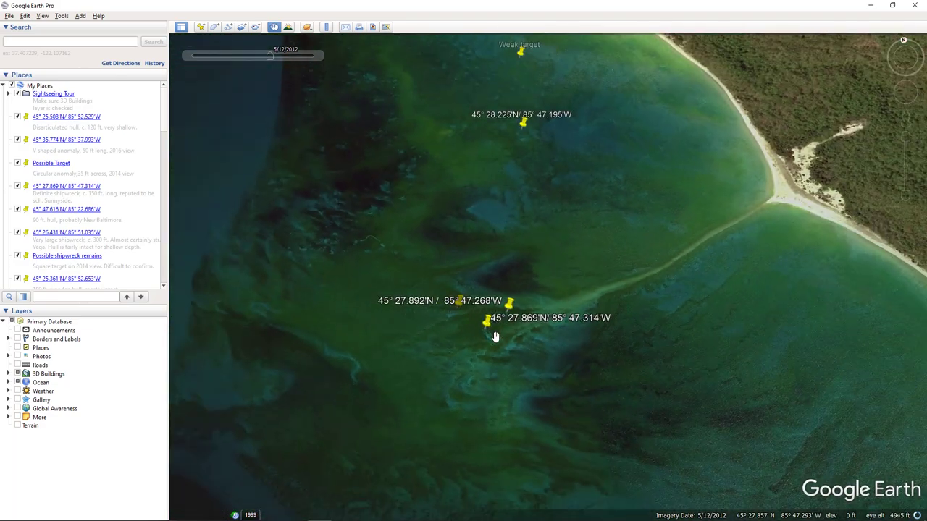
scroll(496, 336, up, 1)
scroll(495, 337, up, 1)
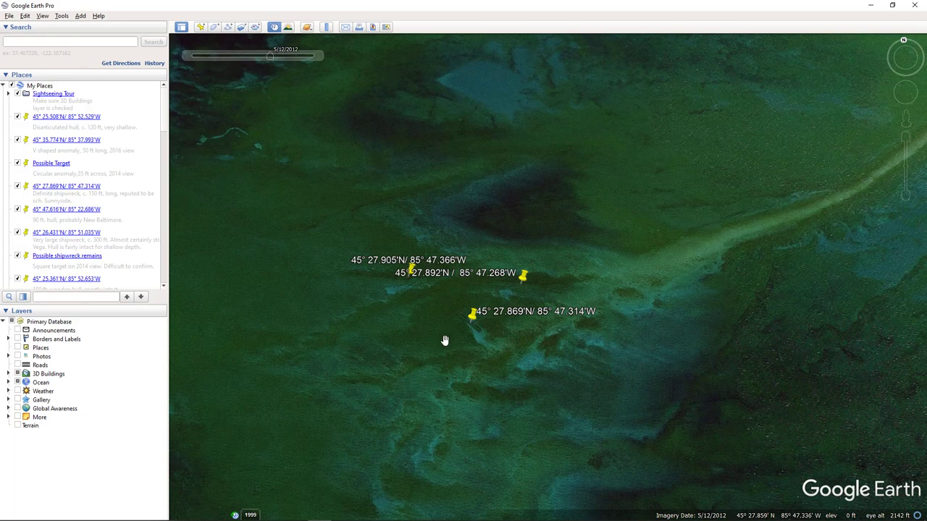
scroll(441, 321, down, 1)
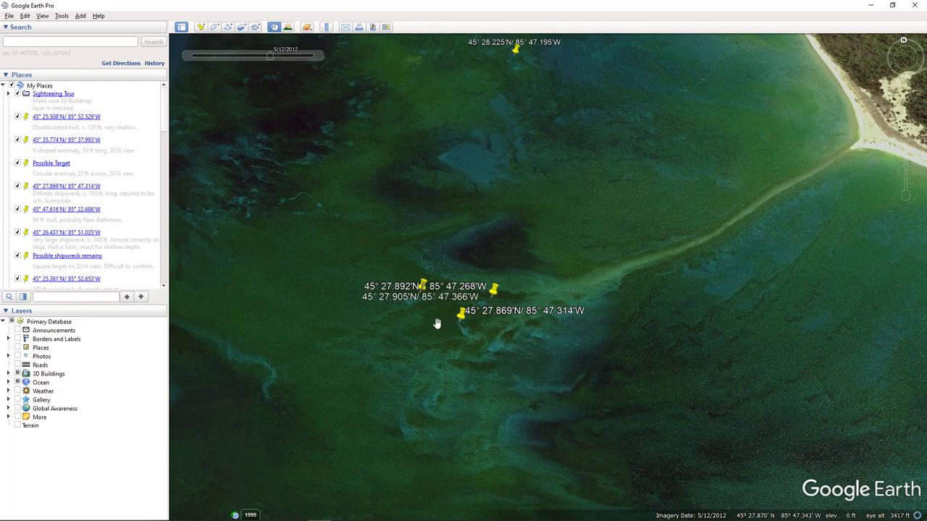
scroll(456, 348, up, 1)
scroll(496, 382, up, 1)
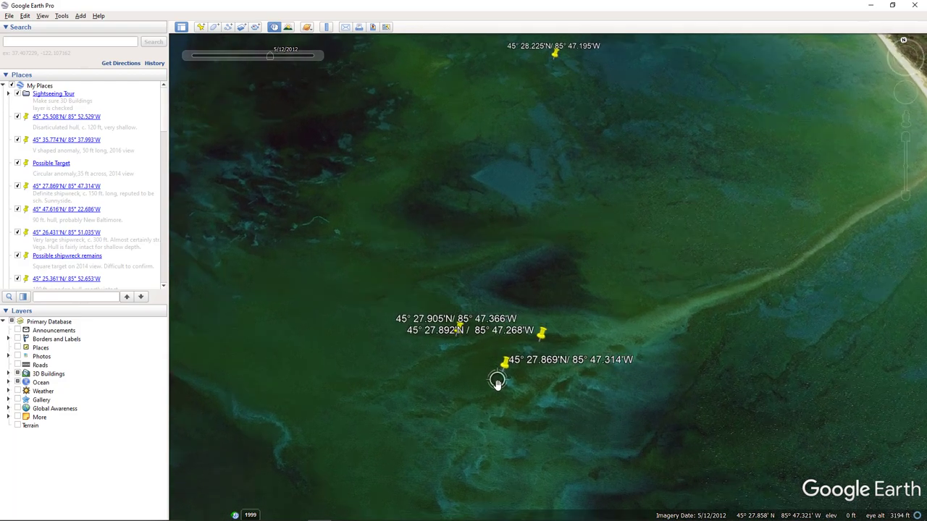
scroll(497, 382, up, 2)
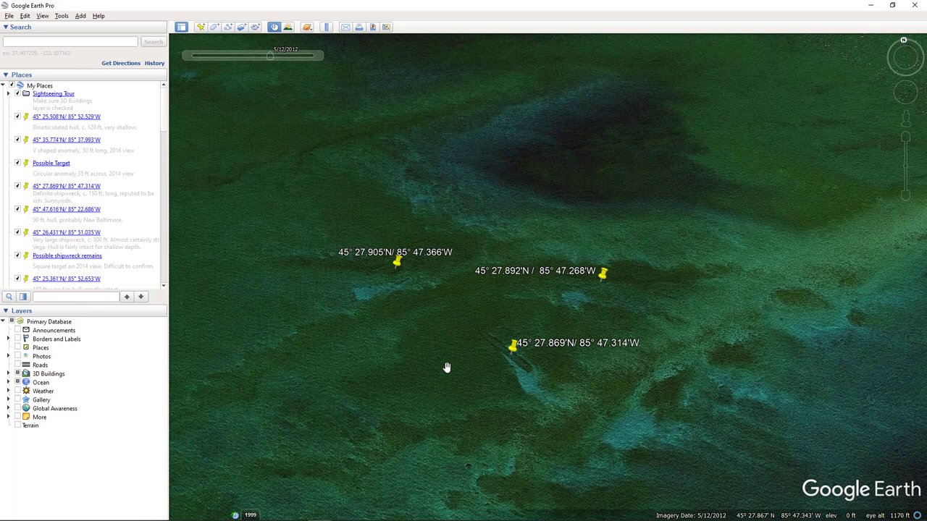
scroll(447, 368, down, 5)
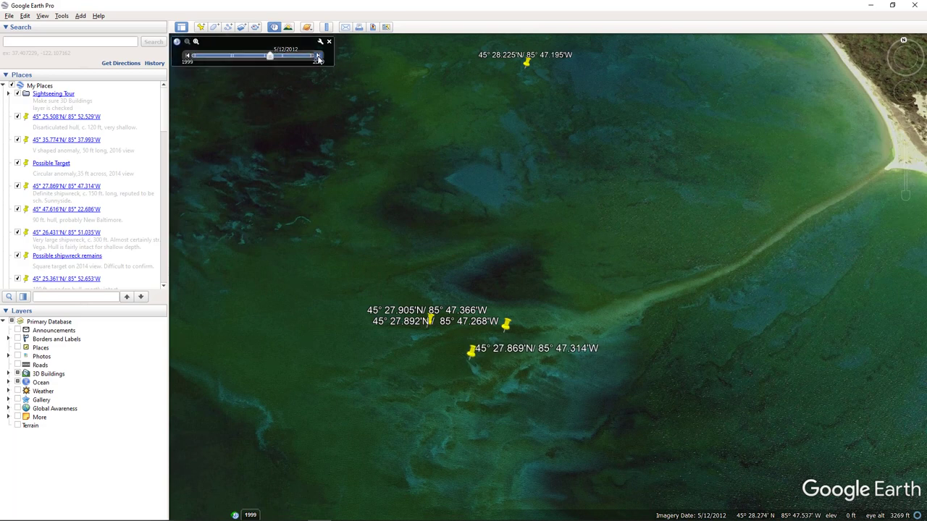
Step: Switch to the newest 2019 imagery and zoom in on the shoal placemarks and buried hull outline
click(318, 56)
click(318, 57)
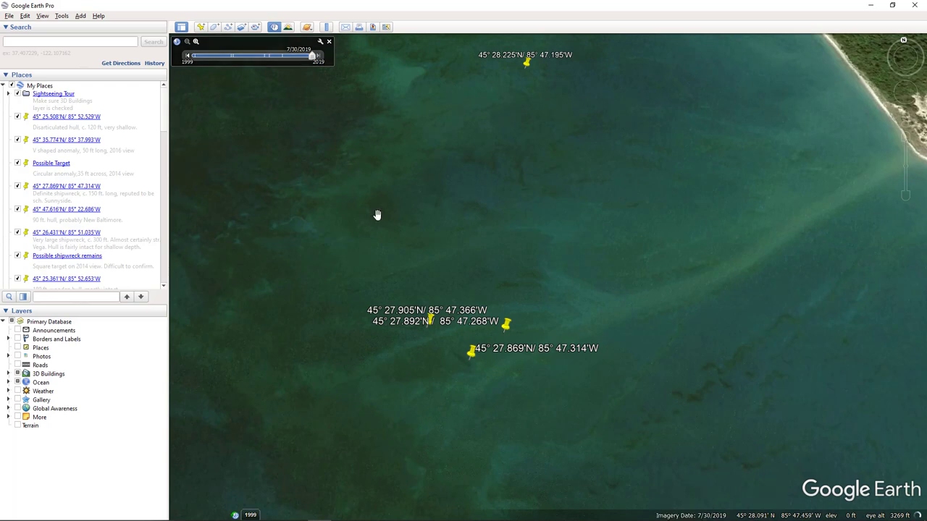
scroll(537, 388, up, 3)
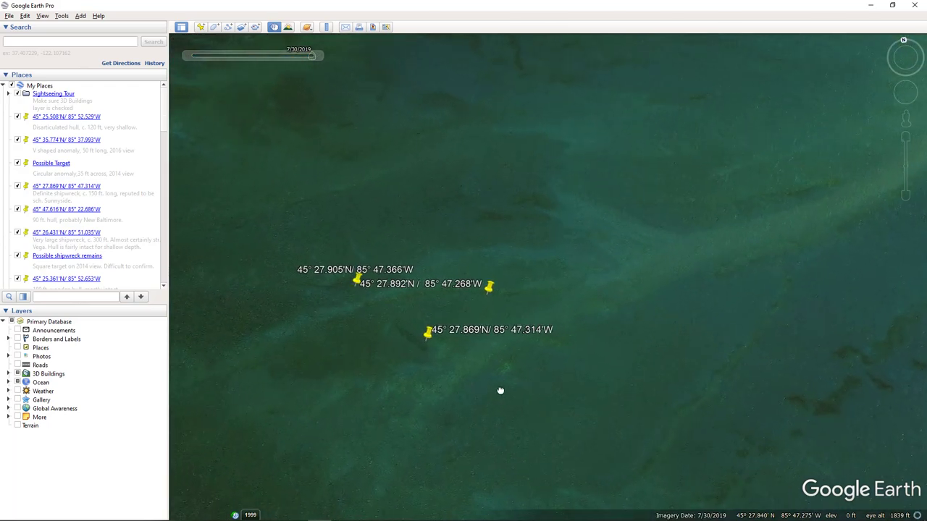
drag(499, 391, 551, 389)
scroll(551, 389, up, 3)
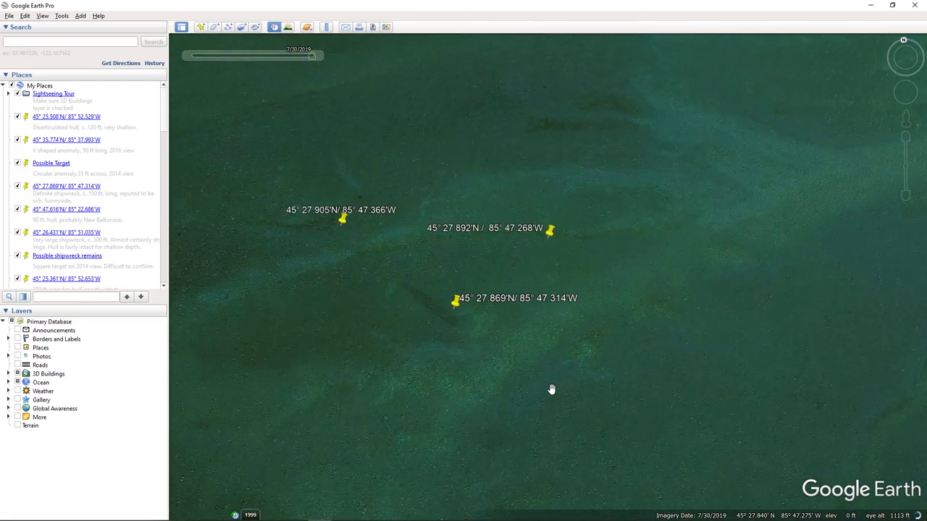
scroll(551, 389, up, 3)
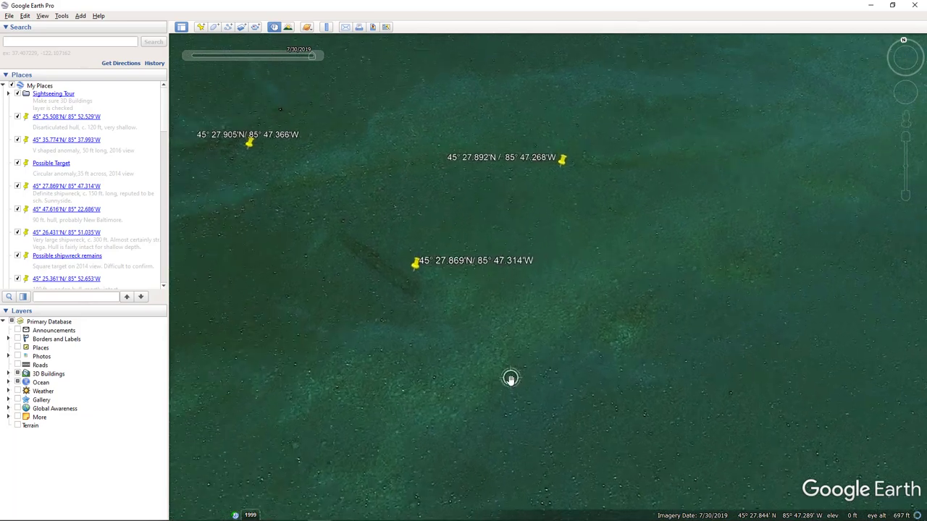
drag(422, 315, 584, 316)
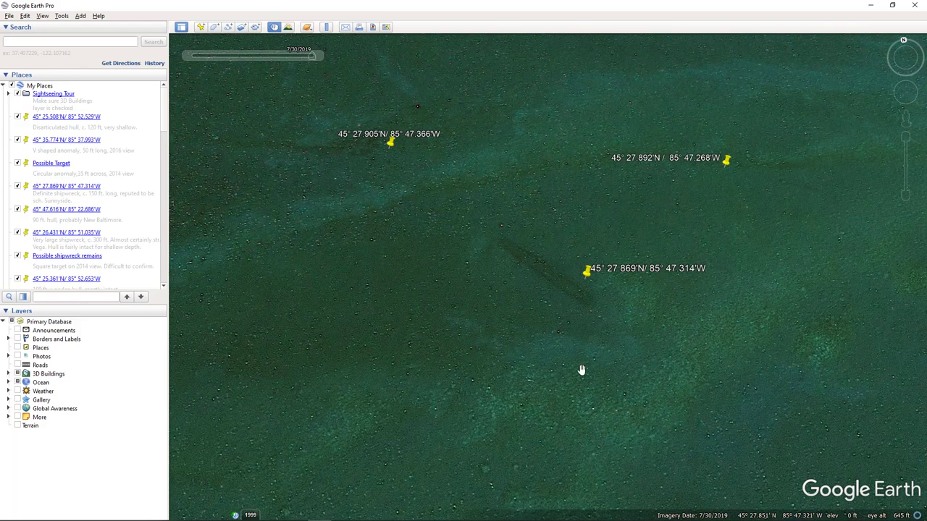
scroll(443, 243, down, 3)
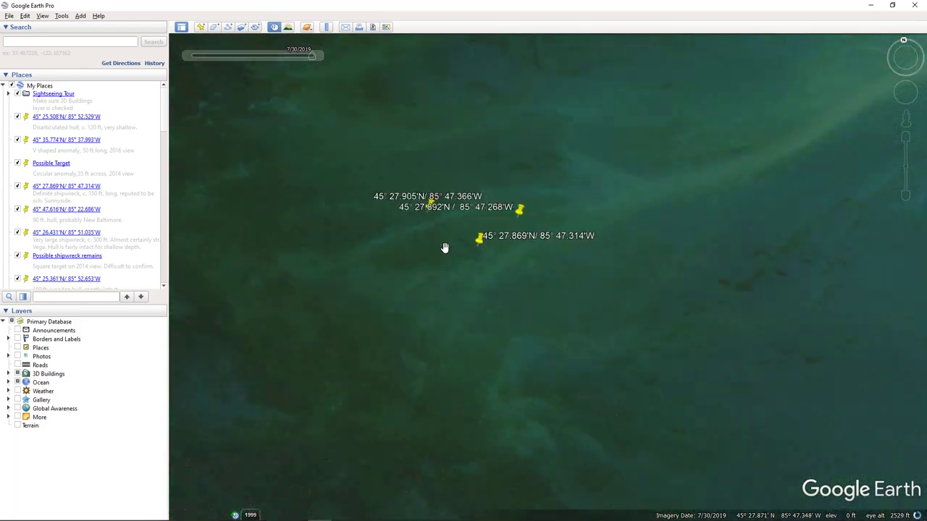
Step: Pan past the 45° 28.225'N placemark to the Weak target placemark and its nearby shoreline
drag(401, 247, 570, 413)
drag(572, 262, 528, 430)
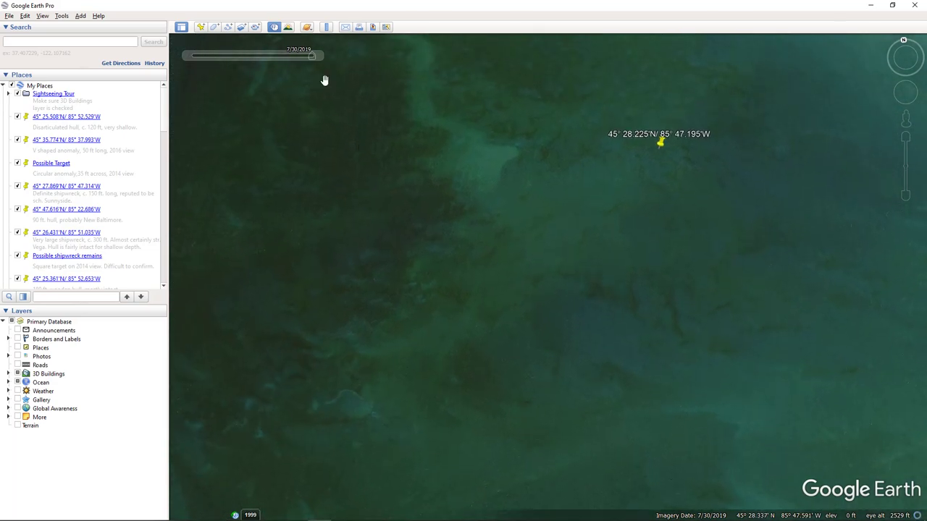
mouse_move(316, 62)
scroll(502, 280, up, 2)
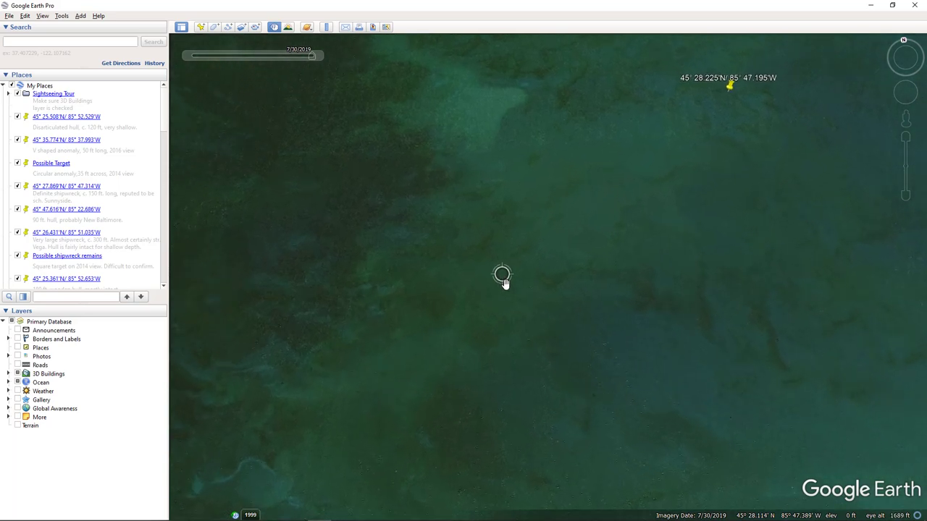
drag(524, 151, 447, 447)
drag(602, 191, 526, 468)
drag(647, 357, 556, 455)
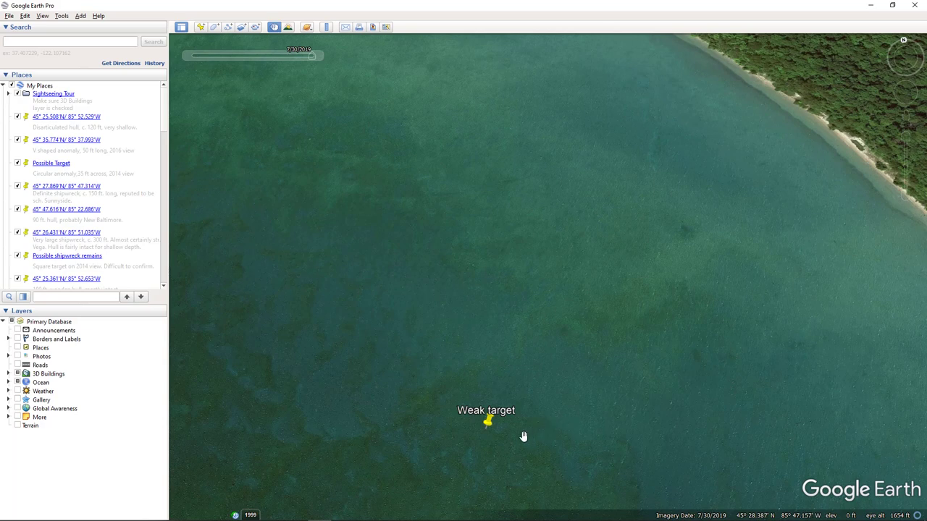
drag(540, 242, 605, 405)
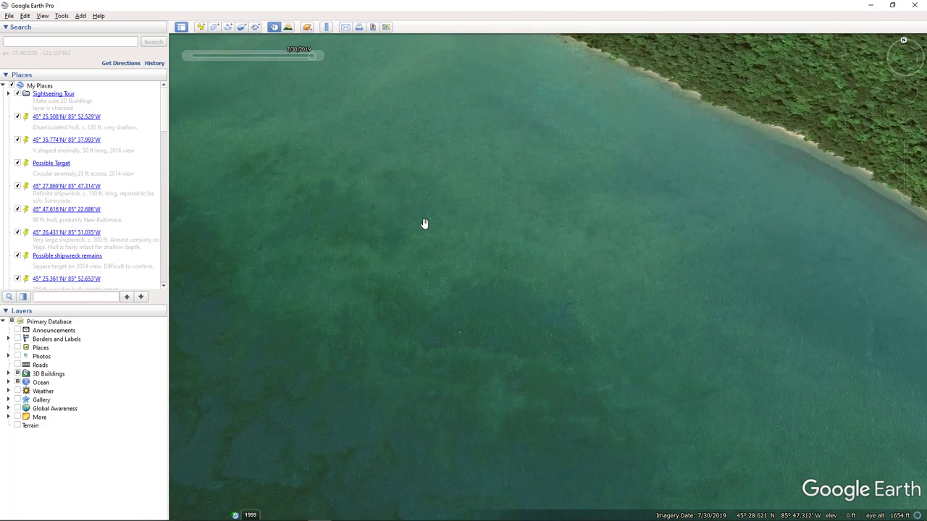
drag(424, 224, 749, 277)
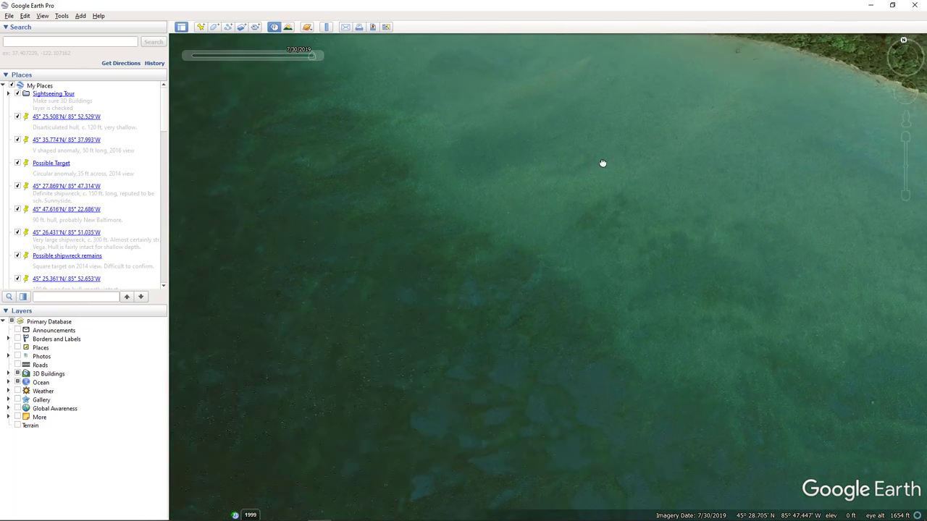
Step: Zoom out to frame the whole northern island from 44777 ft, including the east-shore Wreck Debris placemark
scroll(584, 335, up, 3)
scroll(561, 332, up, 2)
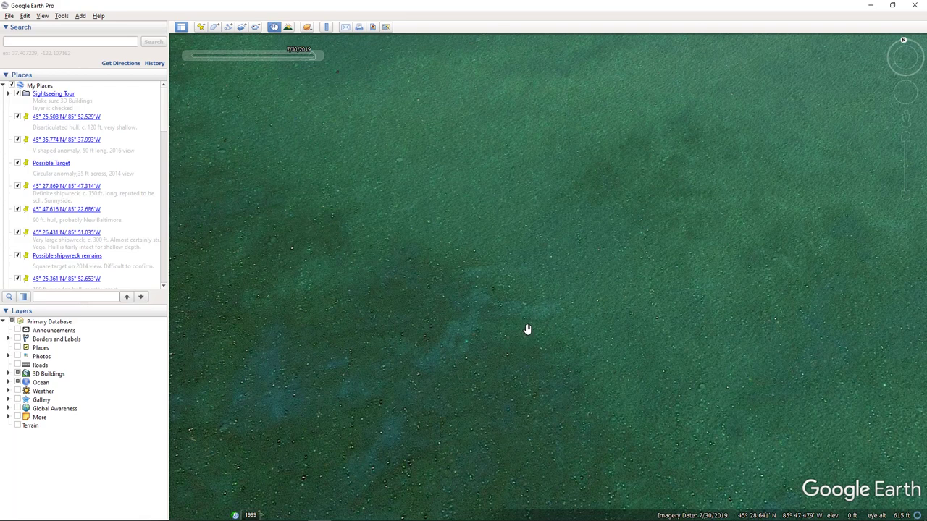
scroll(551, 306, down, 5)
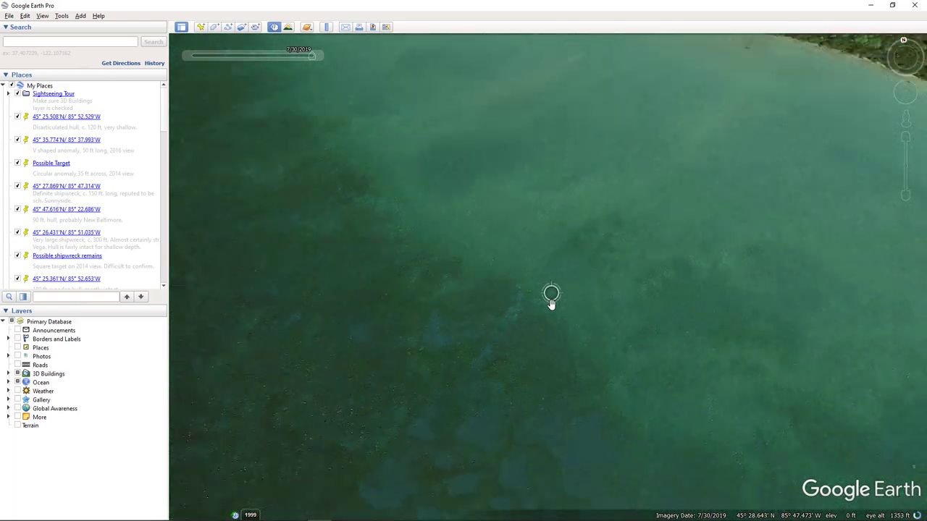
scroll(550, 306, down, 5)
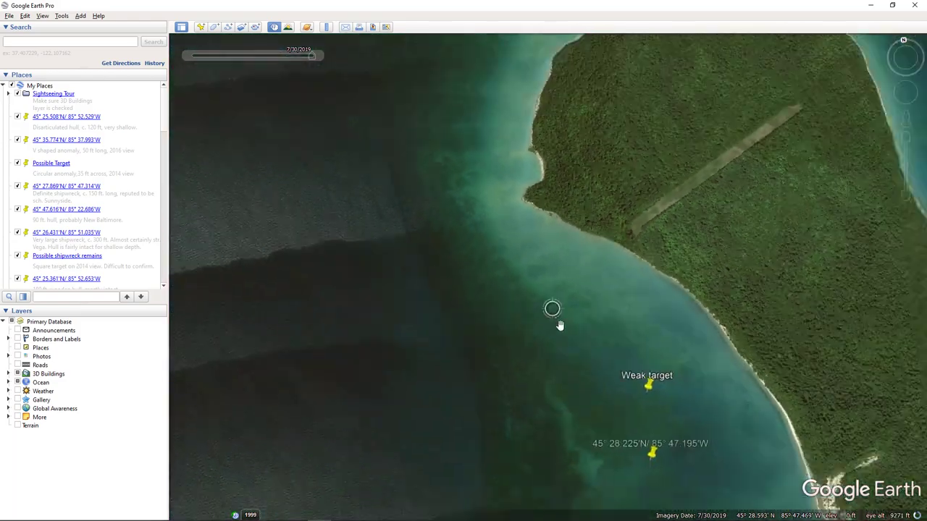
drag(567, 338, 540, 290)
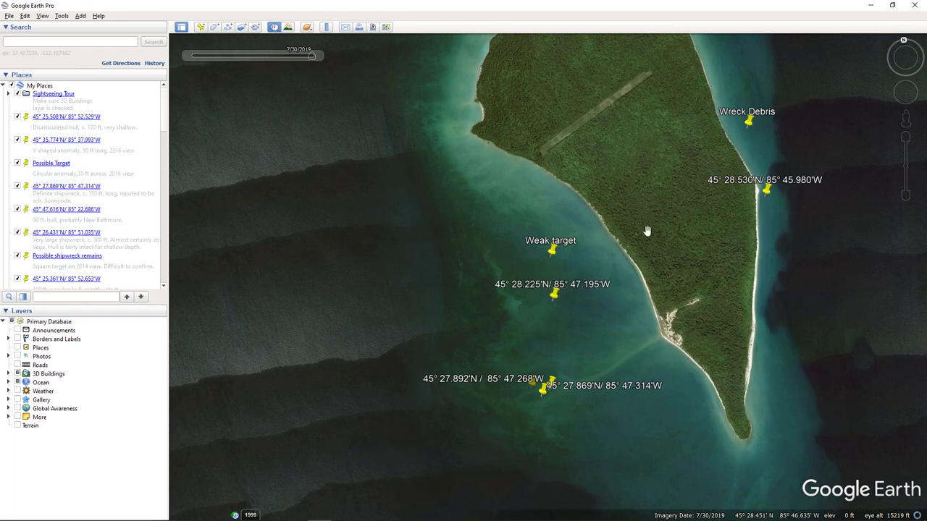
drag(792, 219, 656, 342)
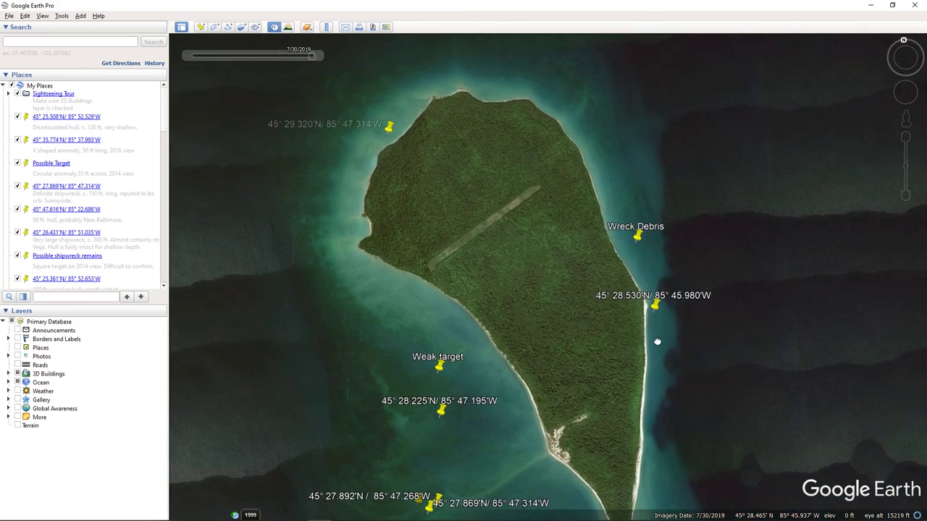
scroll(655, 336, up, 5)
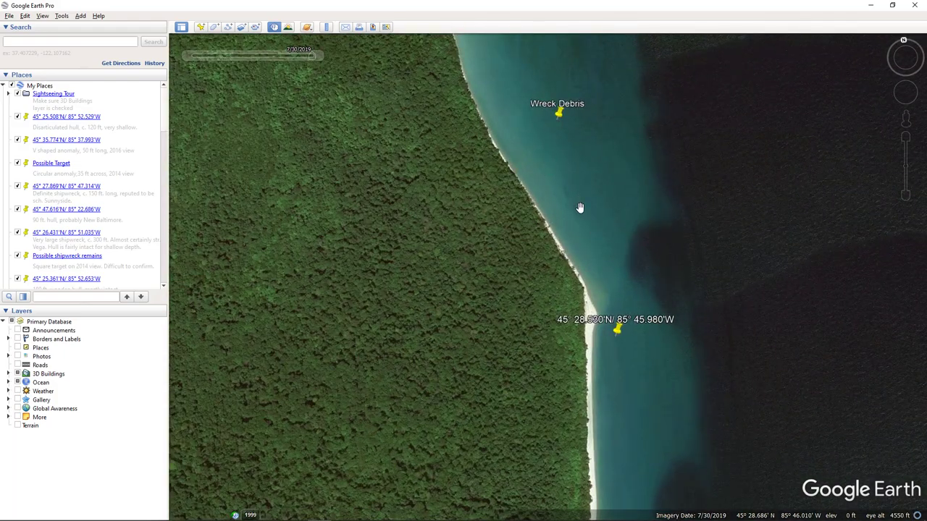
scroll(580, 208, down, 6)
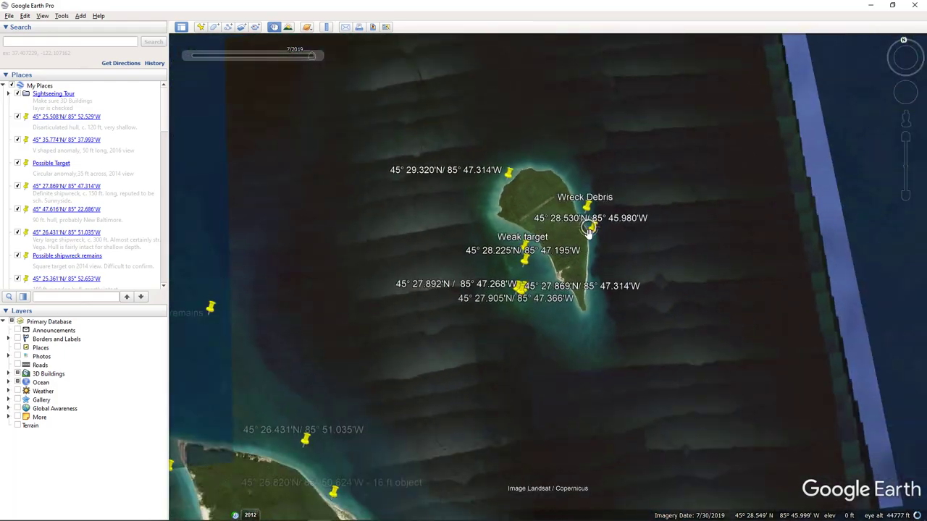
Step: Pan along the shore to the 45° 23.263'N placemark and zoom in on its 8/14/2014 imagery
drag(586, 321, 604, 234)
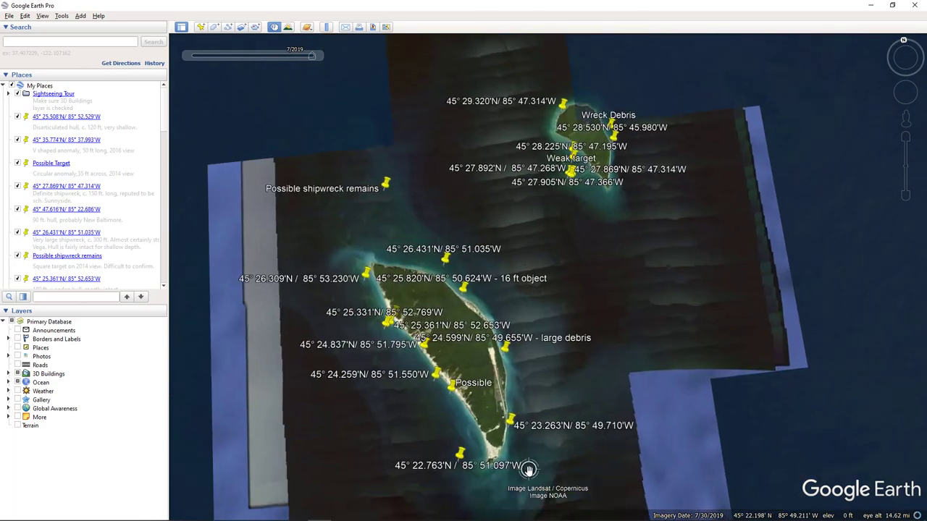
scroll(507, 406, up, 6)
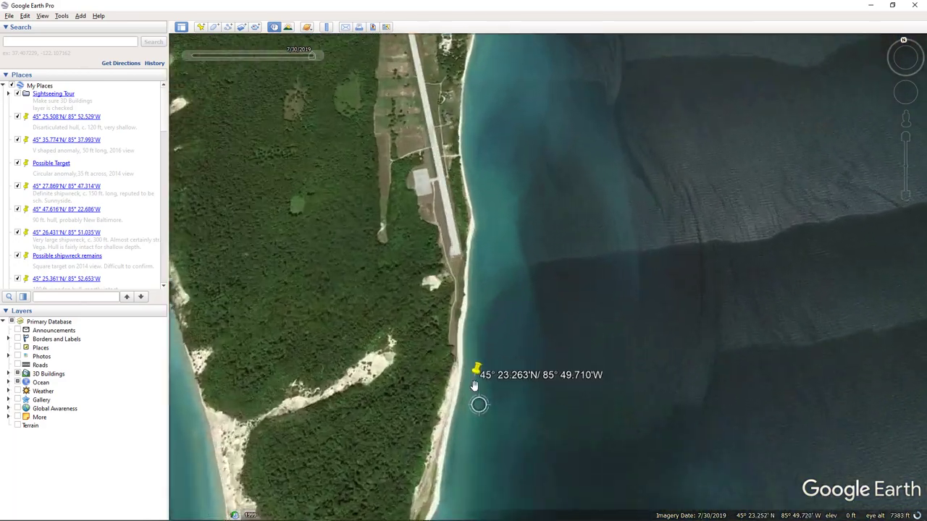
scroll(474, 386, up, 5)
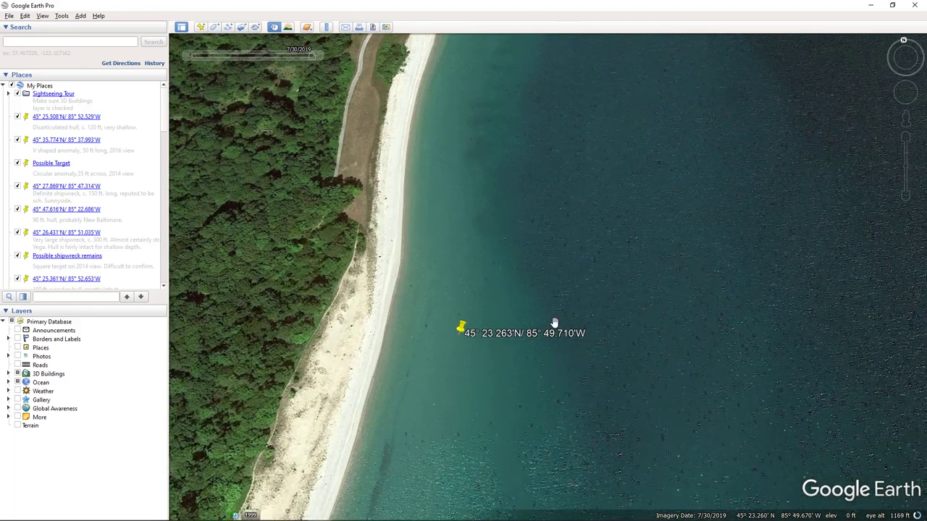
scroll(536, 215, down, 3)
drag(571, 194, 544, 511)
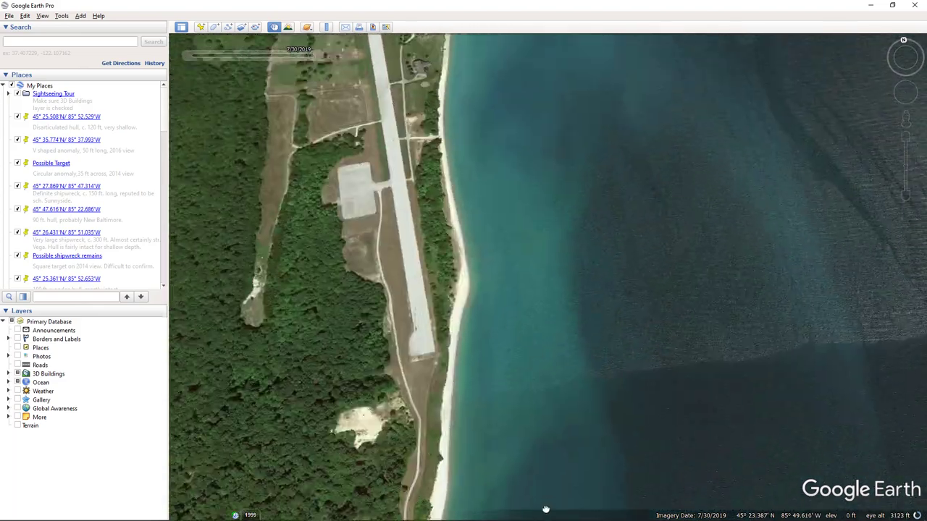
drag(546, 172, 583, 518)
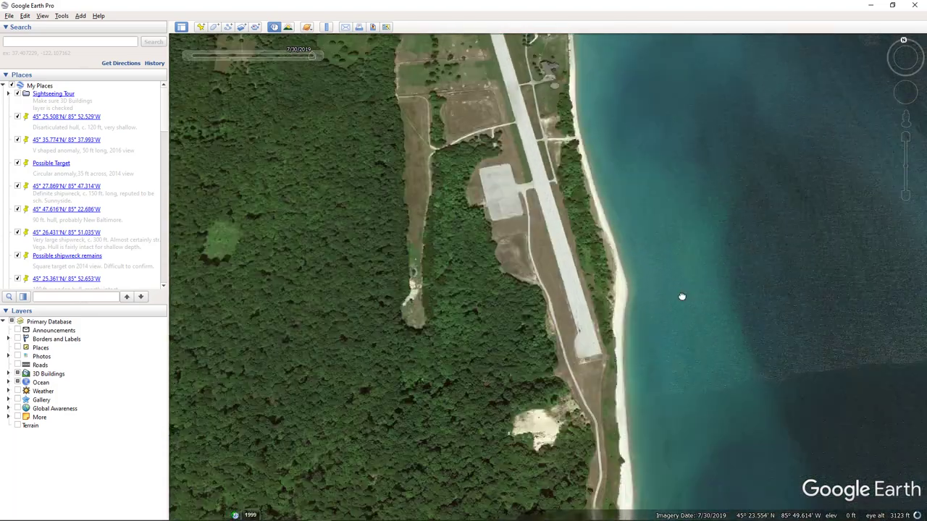
drag(681, 296, 656, 155)
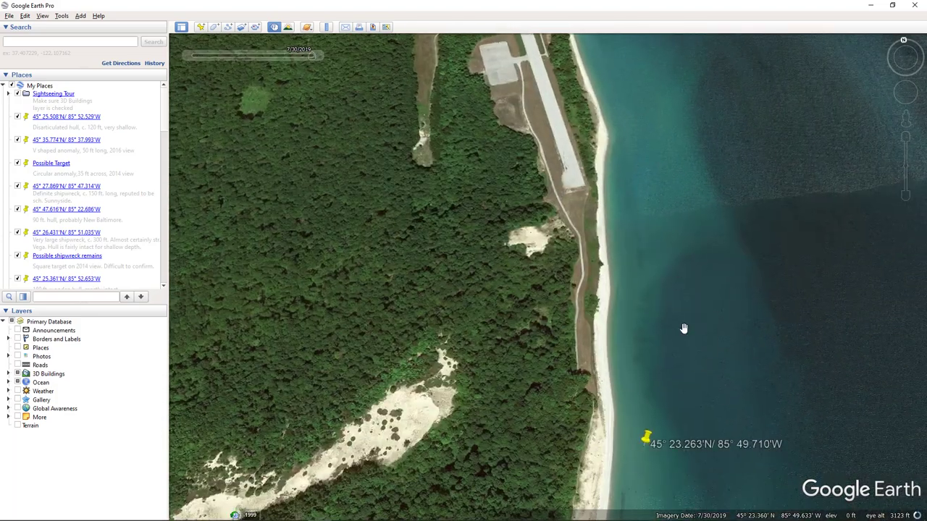
drag(683, 325, 683, 244)
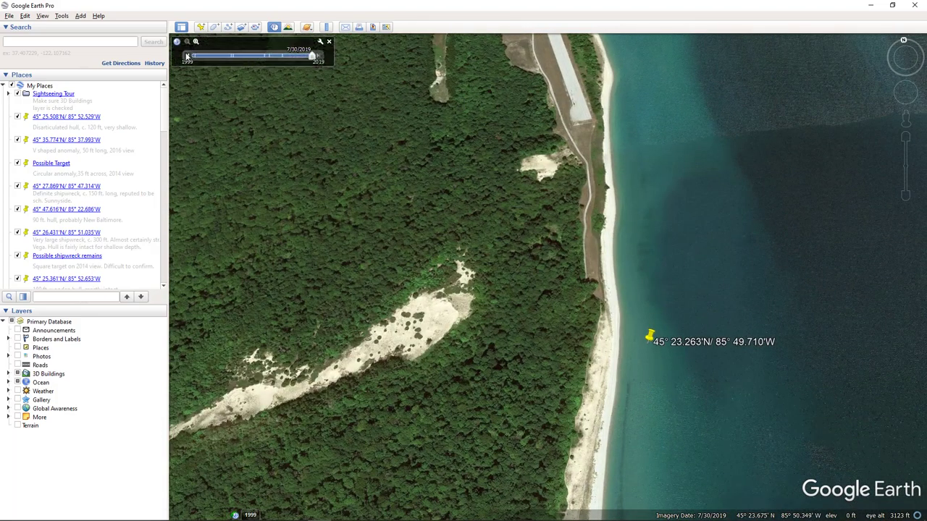
click(187, 57)
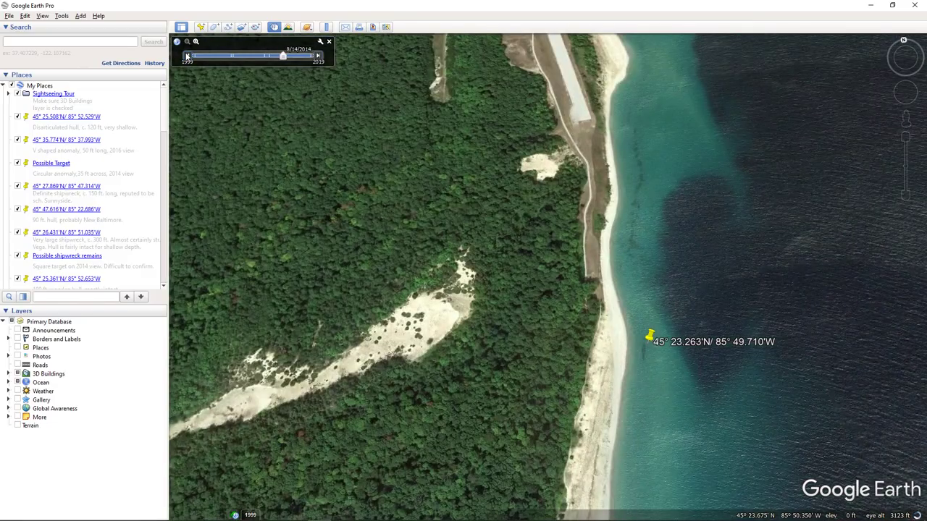
scroll(705, 405, up, 2)
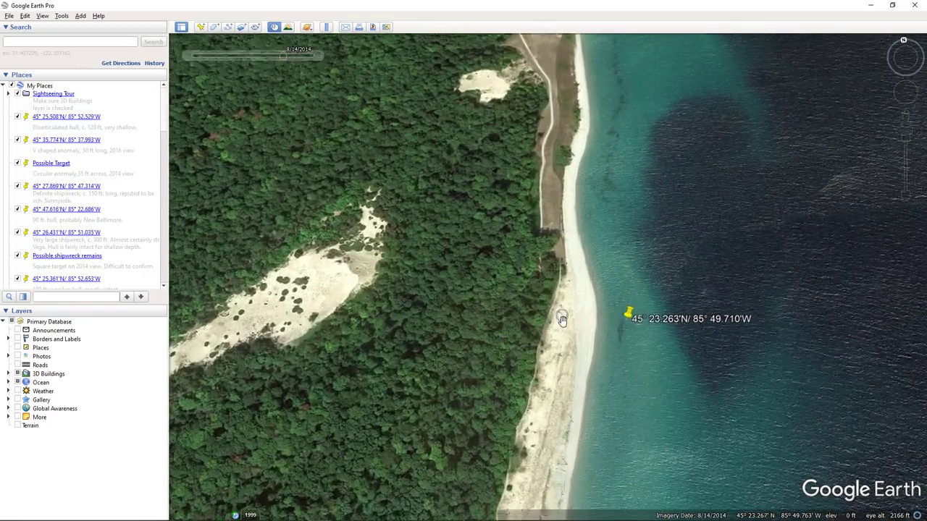
scroll(610, 337, up, 3)
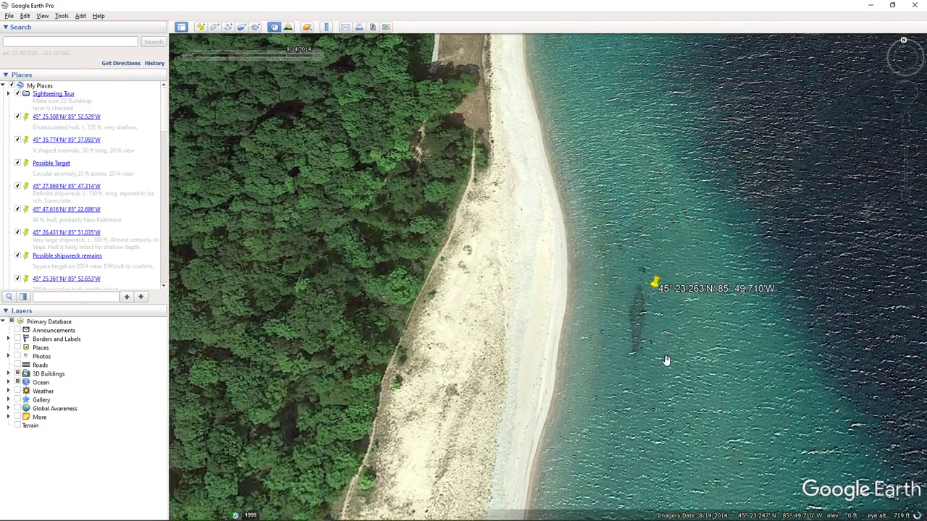
scroll(663, 359, up, 2)
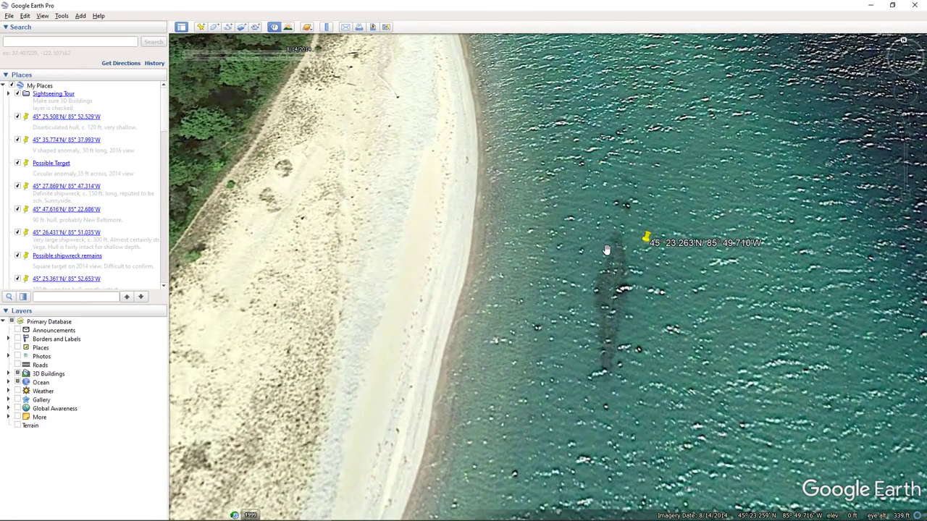
Step: Step through imagery from 7/30/2019 back to 6/21/2011 and forward again, settling on 8/14/2014
click(319, 57)
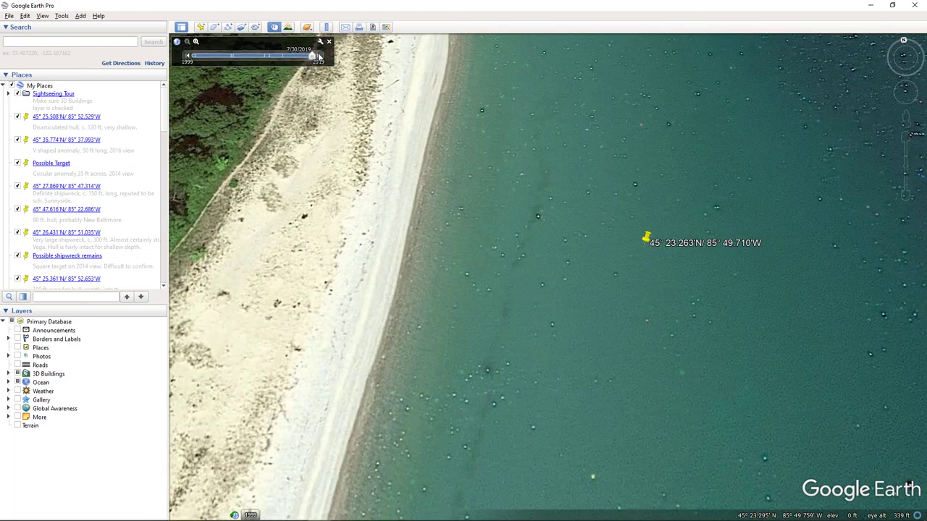
click(187, 58)
click(187, 58)
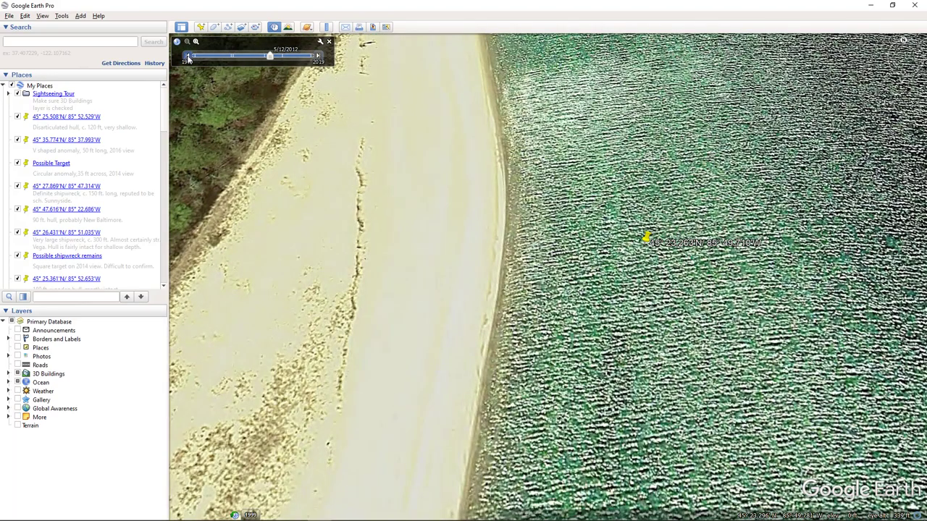
click(187, 58)
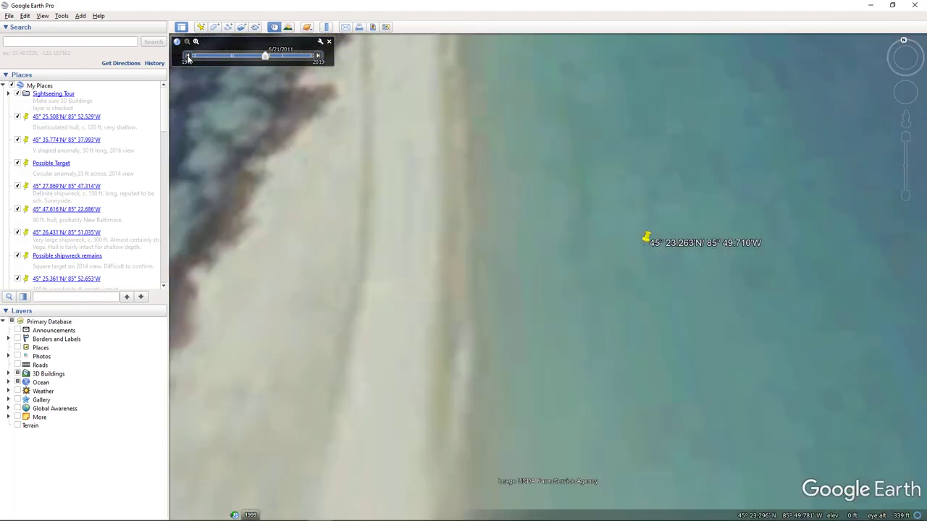
click(320, 57)
click(319, 57)
click(319, 57)
click(319, 58)
click(187, 58)
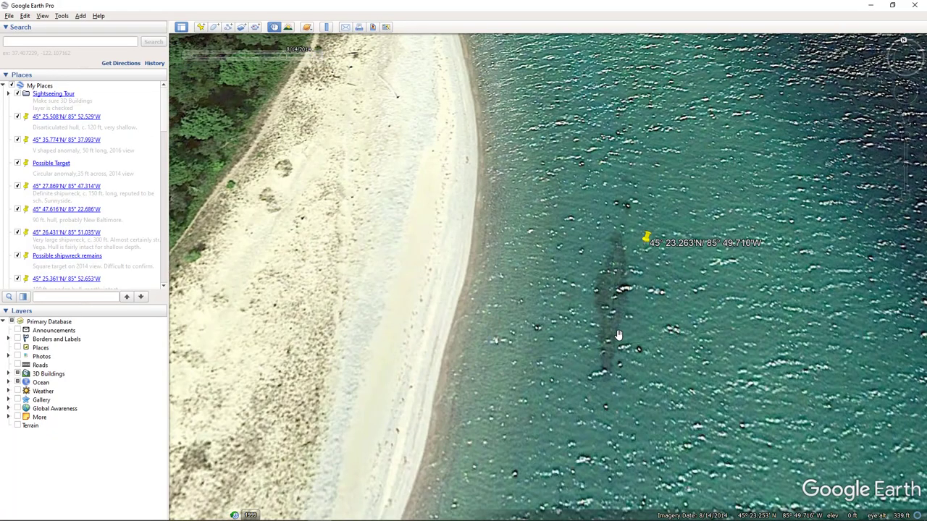
Step: Zoom out from the island and centre the view on the '75 ft. hull remains' placemark
scroll(619, 336, down, 5)
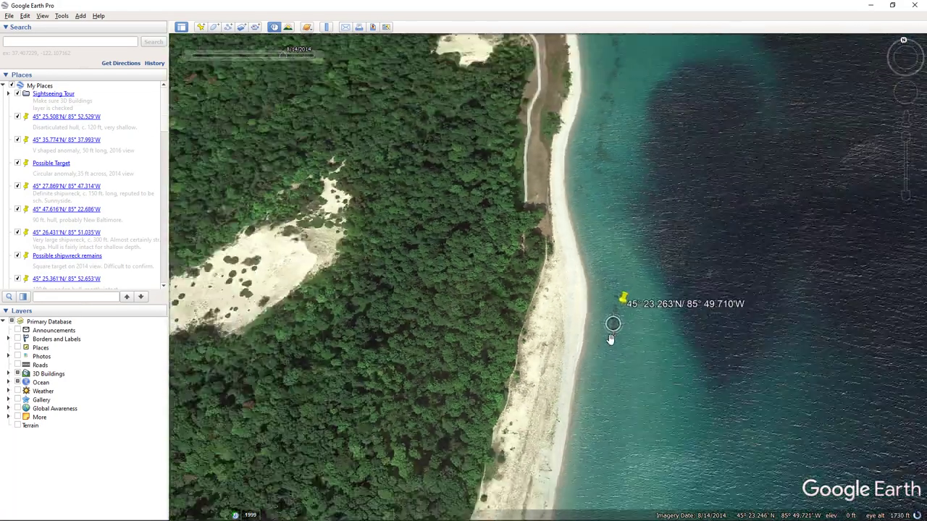
scroll(611, 339, down, 5)
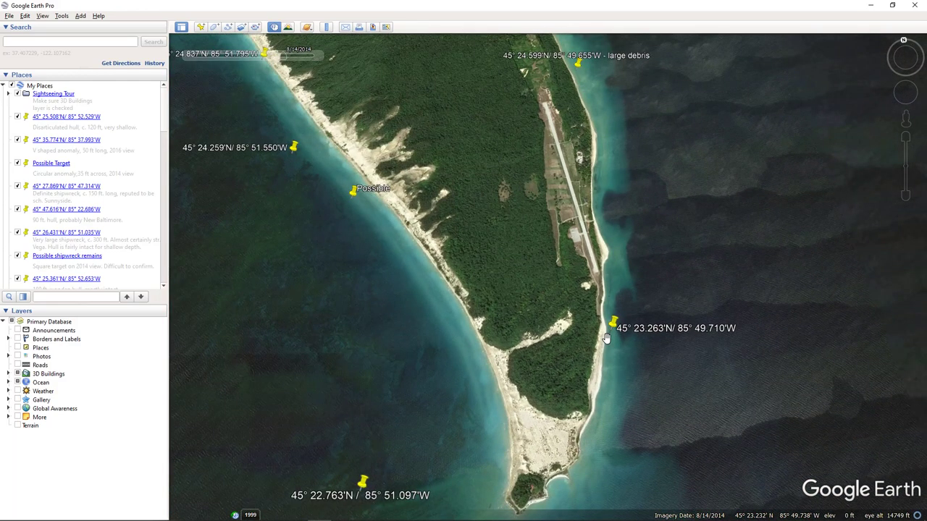
scroll(607, 326, down, 5)
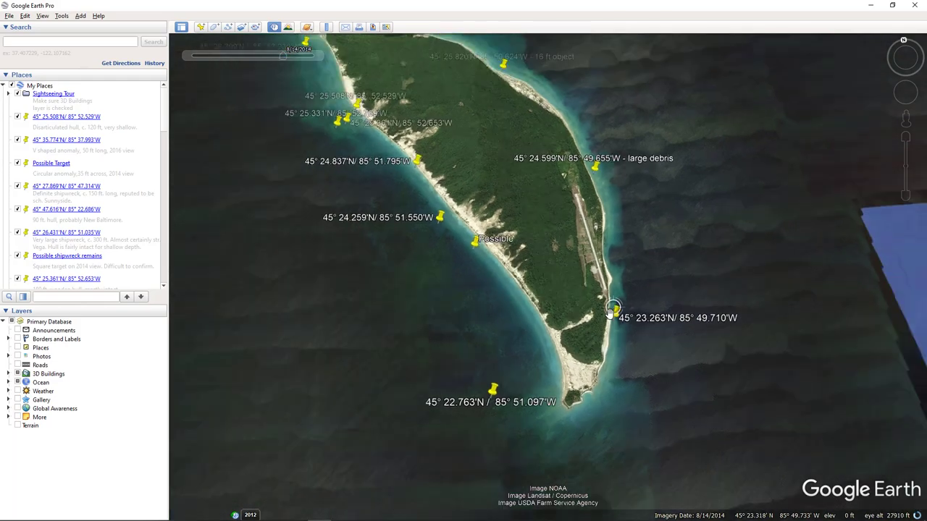
scroll(583, 301, down, 5)
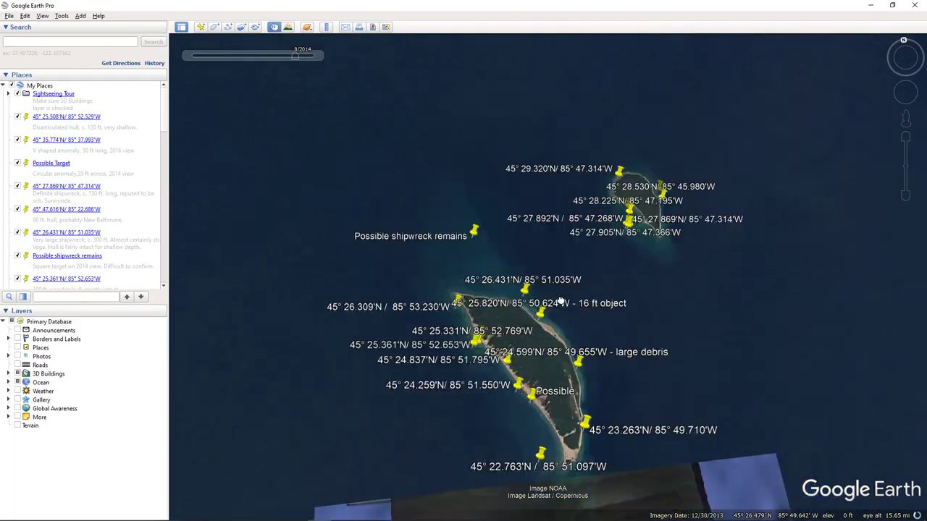
scroll(570, 300, down, 5)
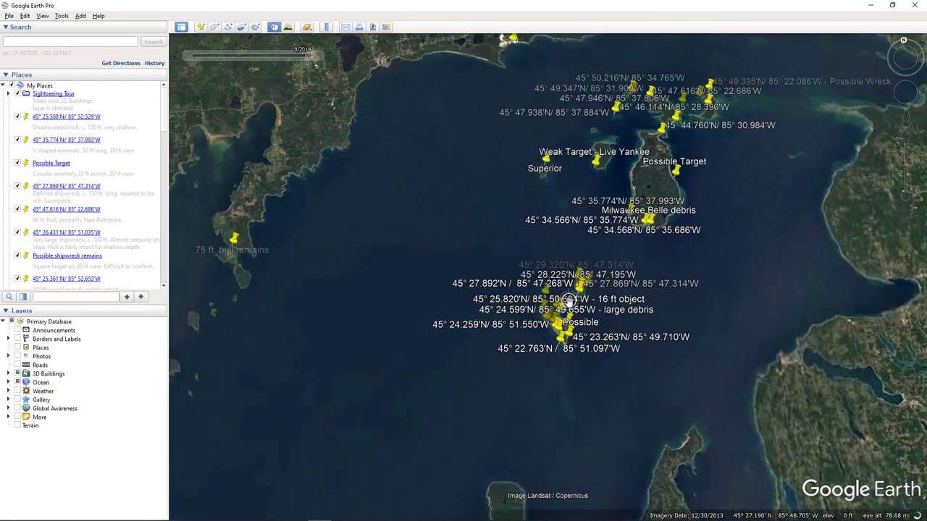
scroll(570, 303, down, 3)
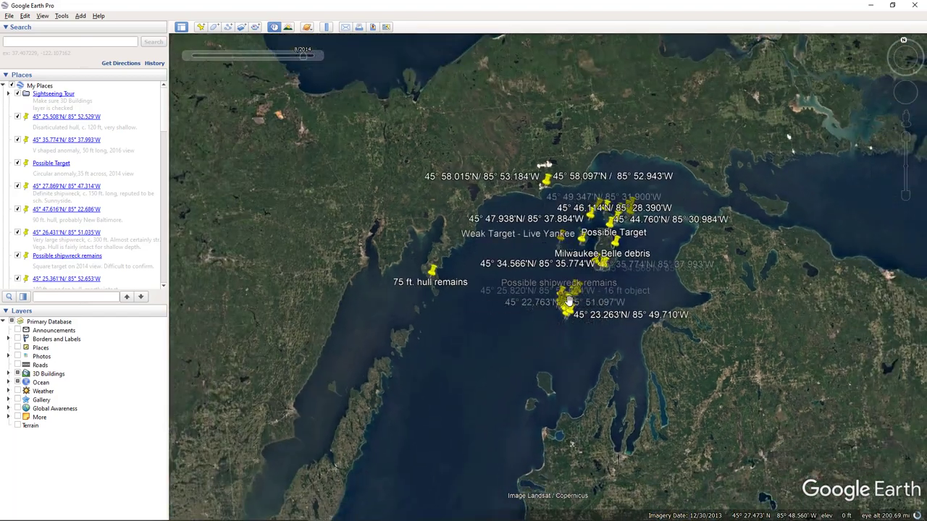
drag(443, 221, 614, 250)
Step: Zoom in close on the hull remains beside the small harbour, then back out to 32 mi
scroll(603, 311, up, 5)
scroll(603, 322, up, 5)
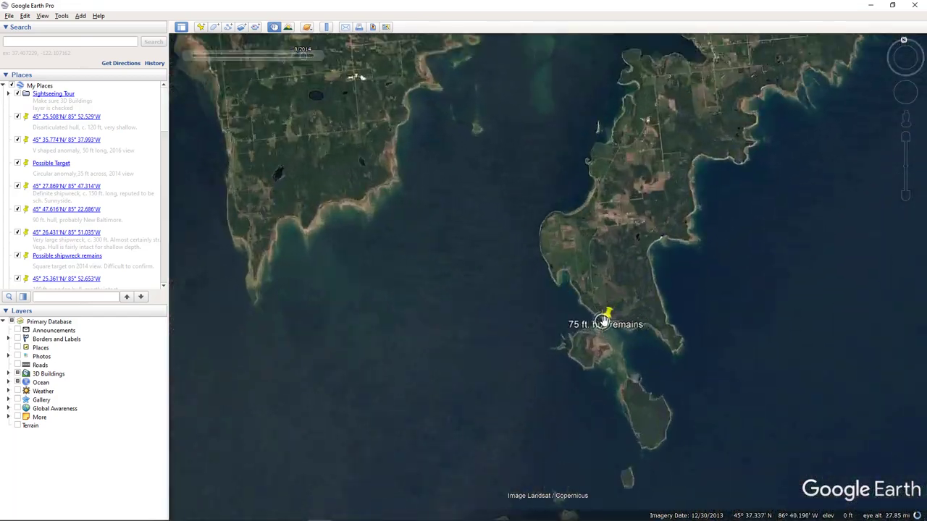
scroll(604, 321, up, 5)
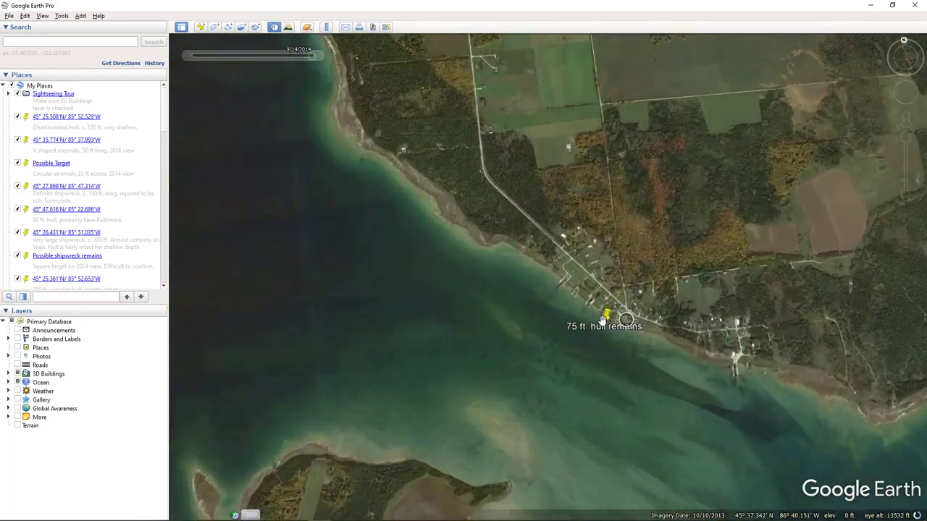
scroll(595, 321, up, 3)
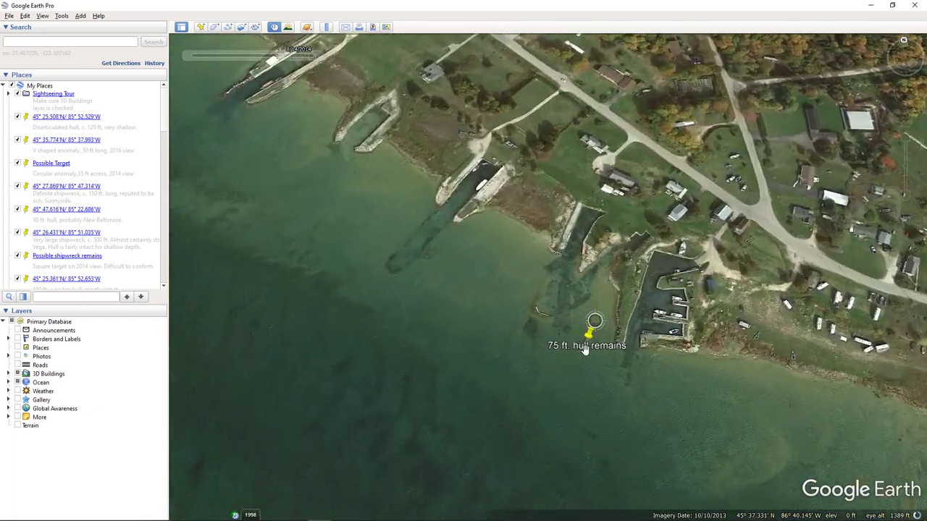
scroll(579, 358, up, 3)
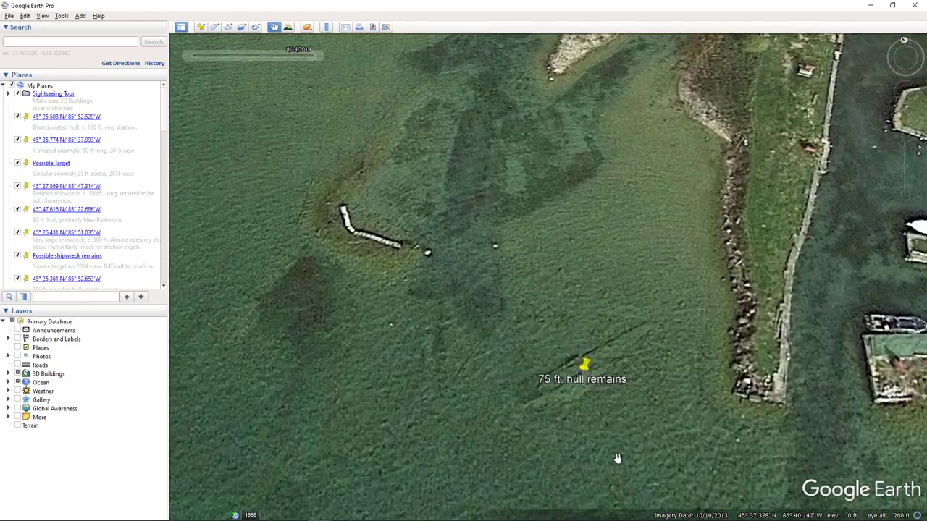
scroll(611, 412, down, 5)
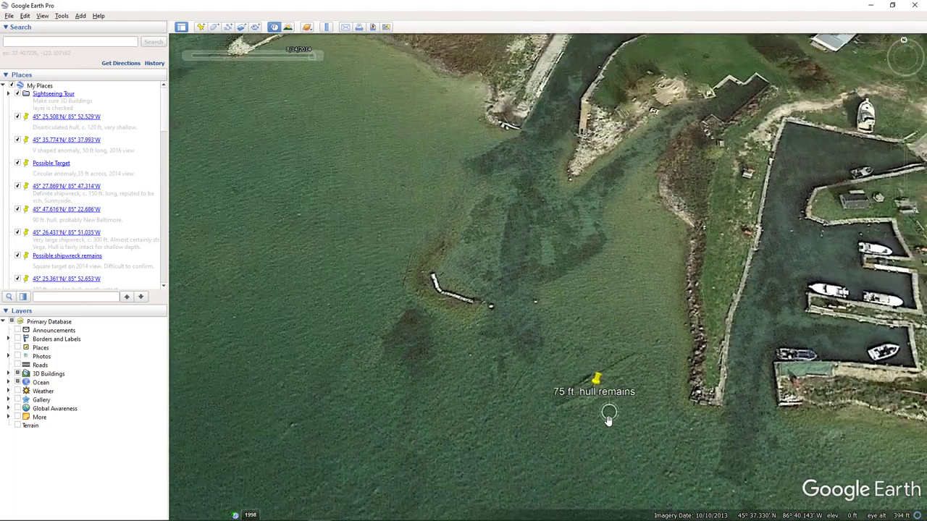
scroll(592, 399, down, 5)
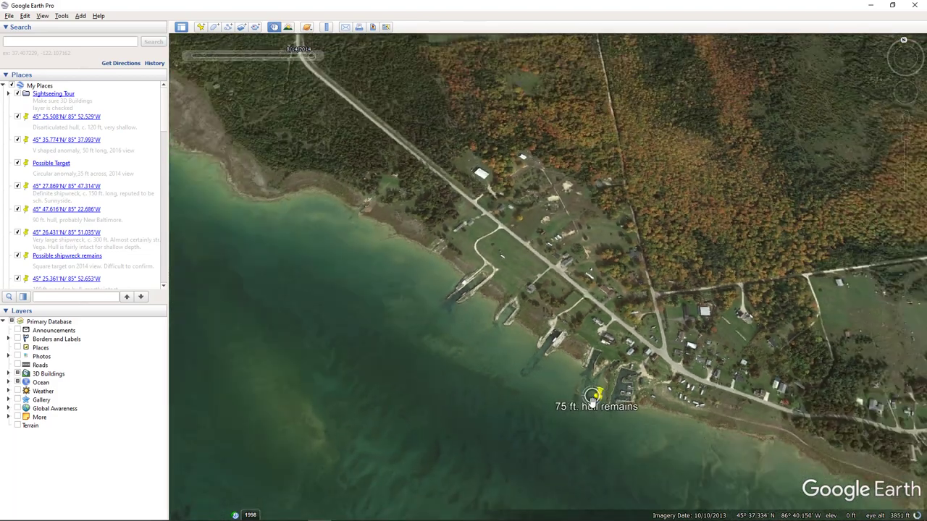
scroll(592, 402, down, 5)
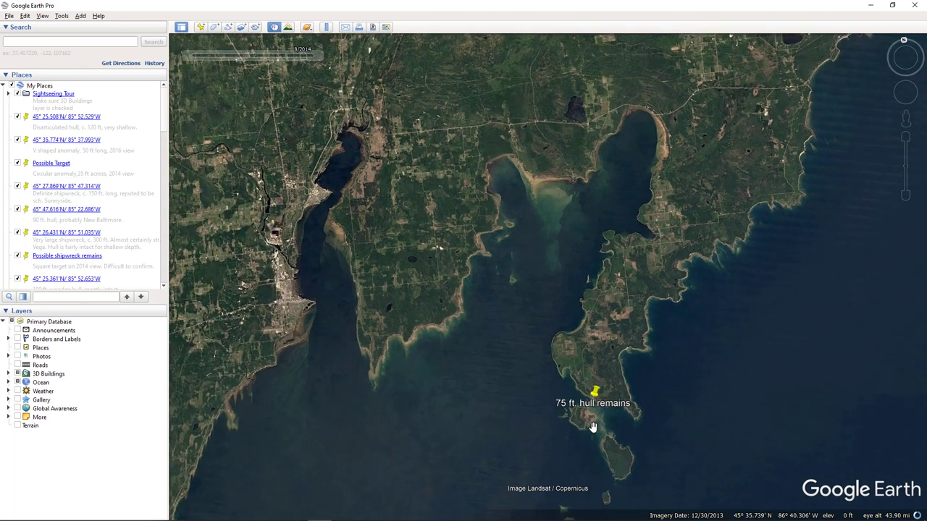
Step: Pan south over the islands and peninsula, zoom out, then pan north to show every wreck cluster from about 97 mi
drag(594, 427, 591, 286)
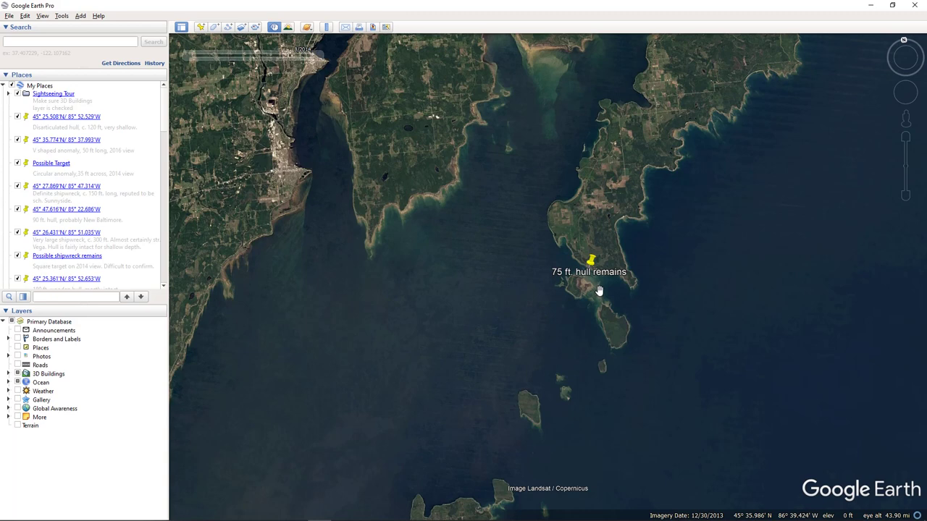
drag(644, 350, 575, 223)
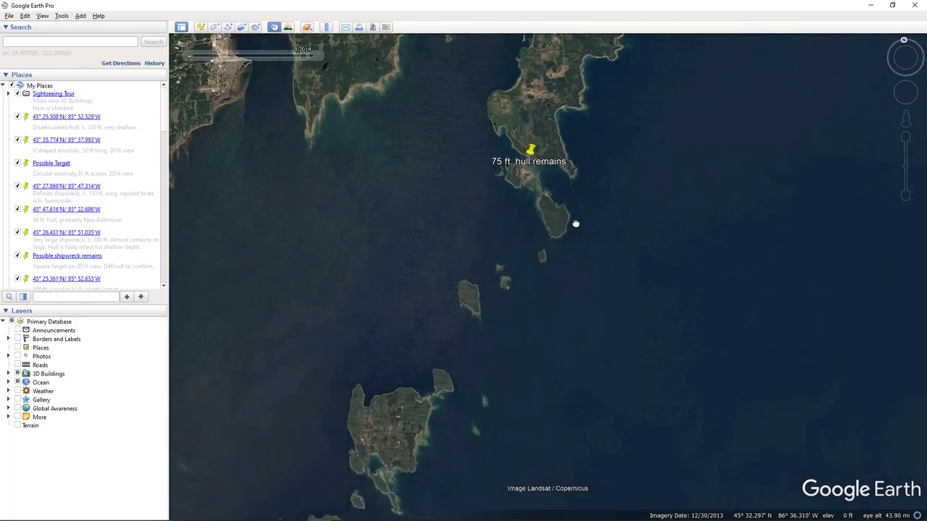
drag(553, 378, 503, 232)
drag(532, 354, 818, 233)
scroll(584, 327, down, 5)
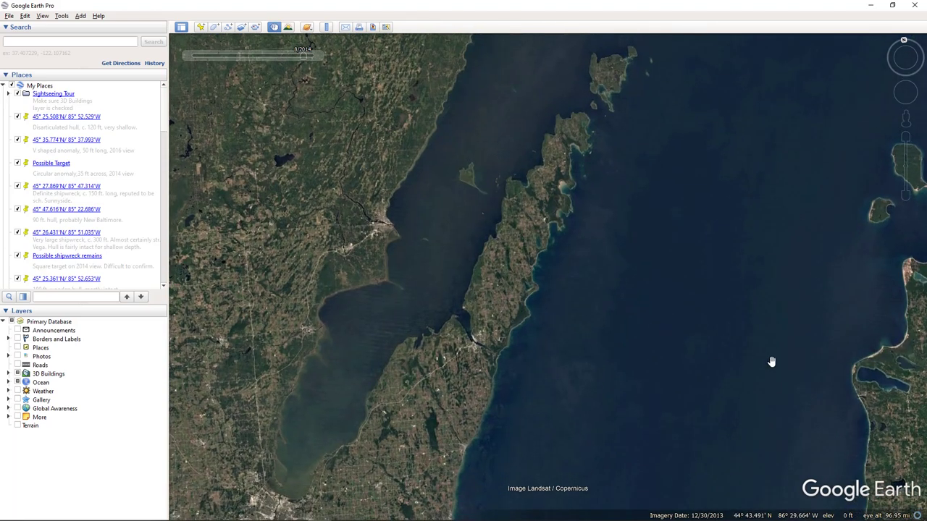
drag(772, 362, 647, 317)
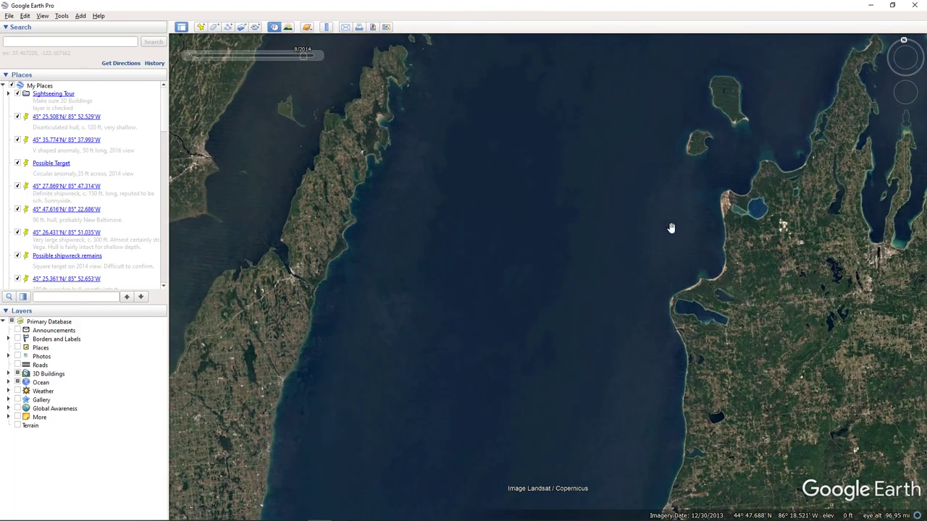
drag(683, 209, 640, 450)
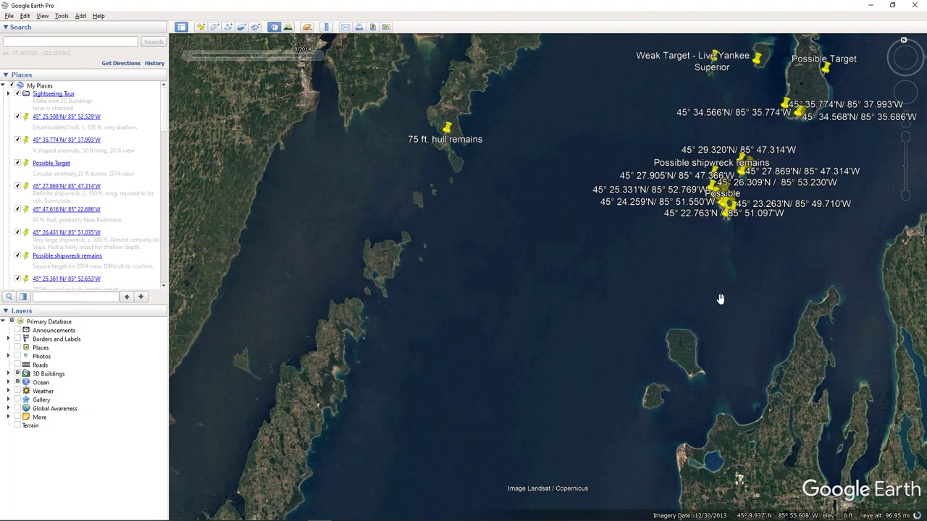
drag(720, 300, 641, 477)
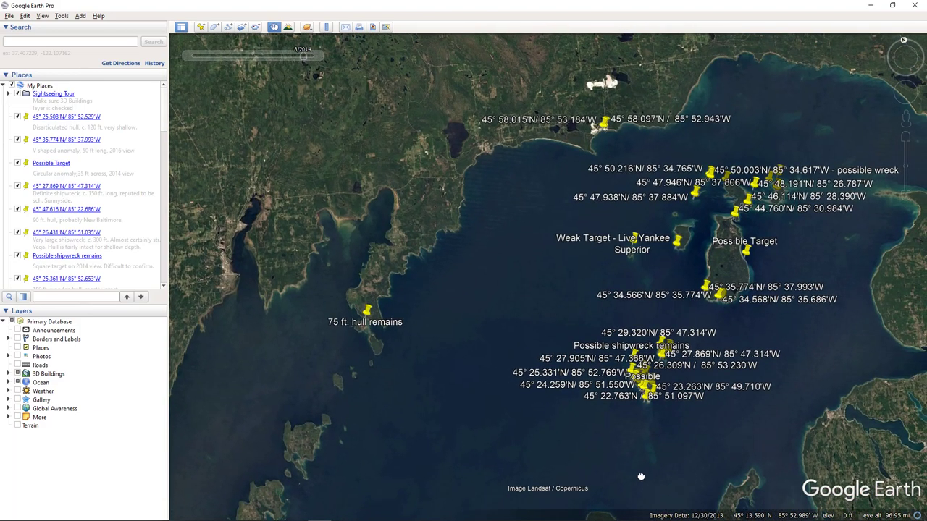